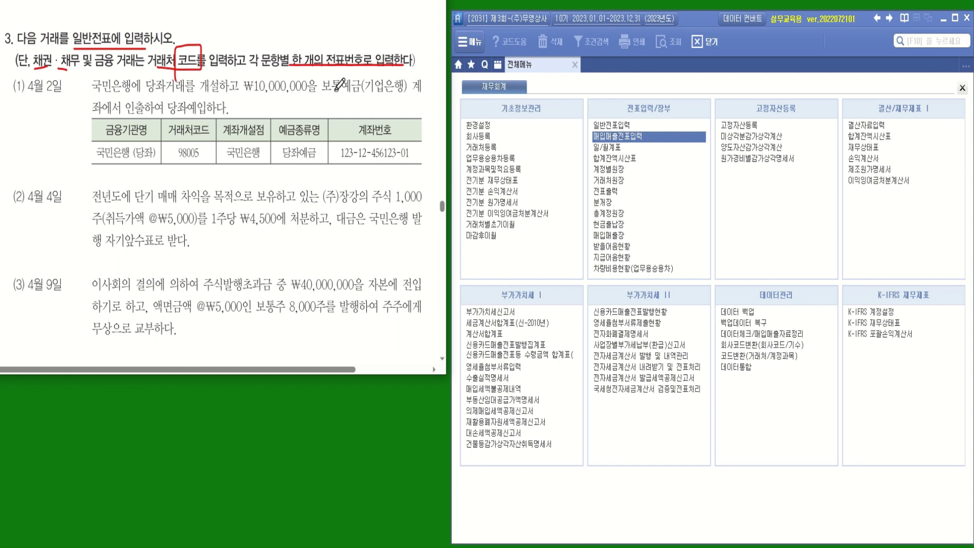
left_click_drag(323, 95, 396, 95)
mouse_move(144, 108)
left_mouse_down()
mouse_move(126, 120)
mouse_move(225, 114)
left_mouse_up()
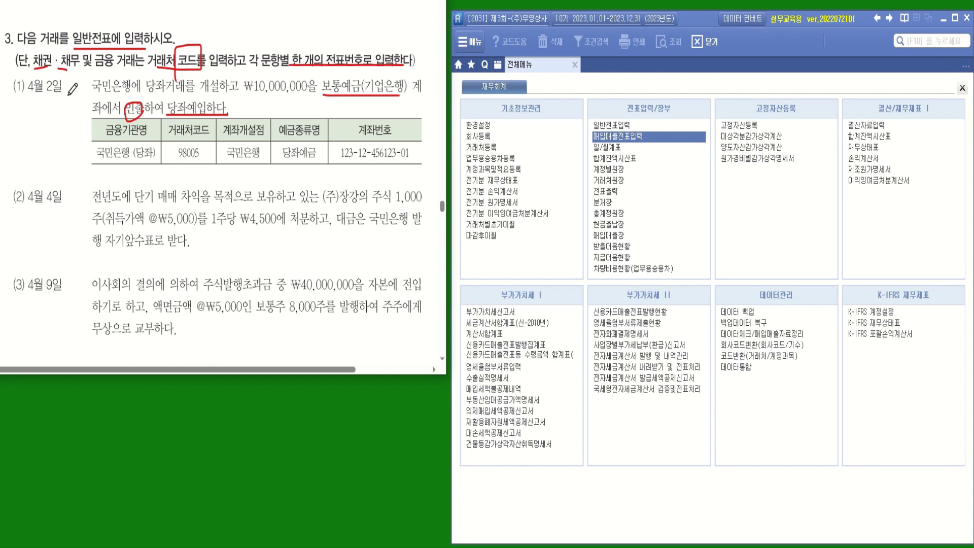
left_click_drag(67, 94, 30, 91)
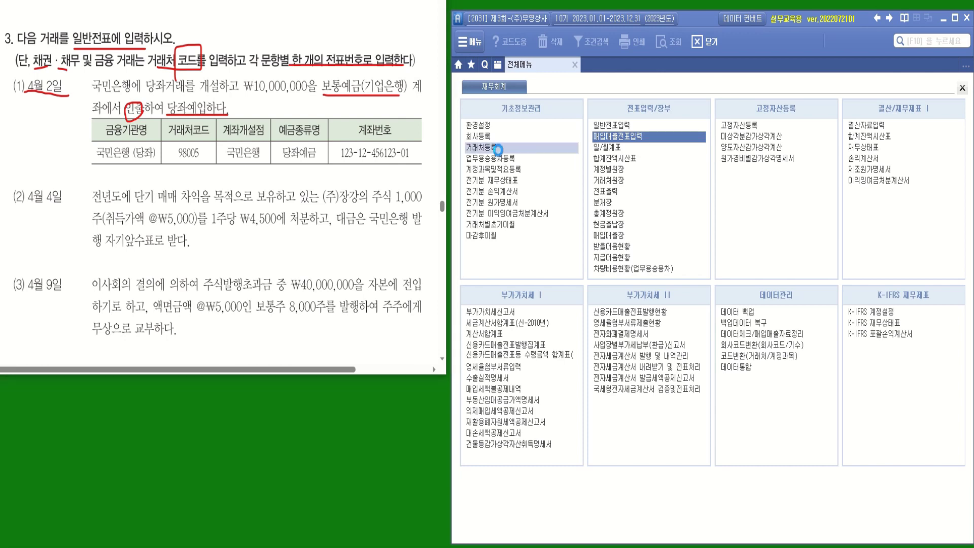
- In 거래처등록, add a financial institution with code 98005 and the name 국민은행(당좌)
left_click(481, 147)
left_click(534, 104)
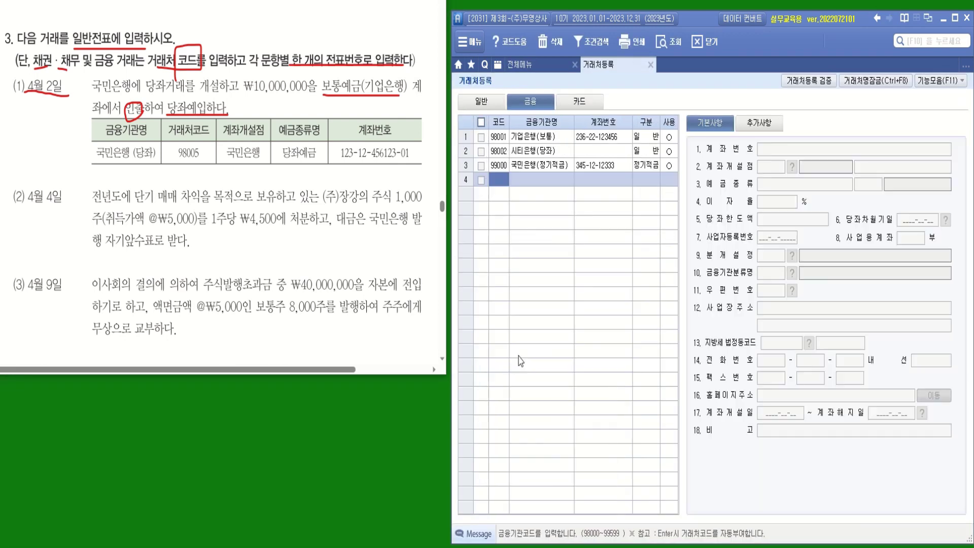
type("98005")
key("Return")
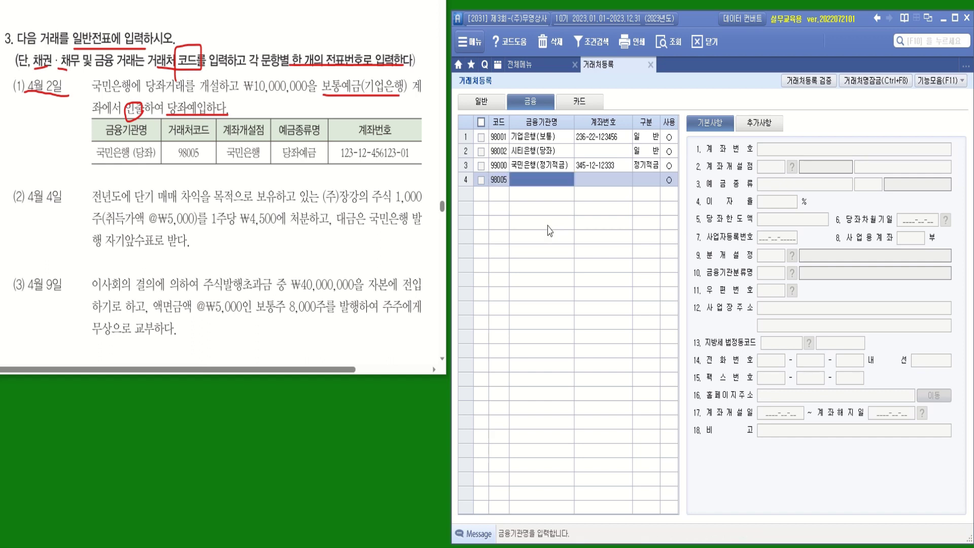
type("국")
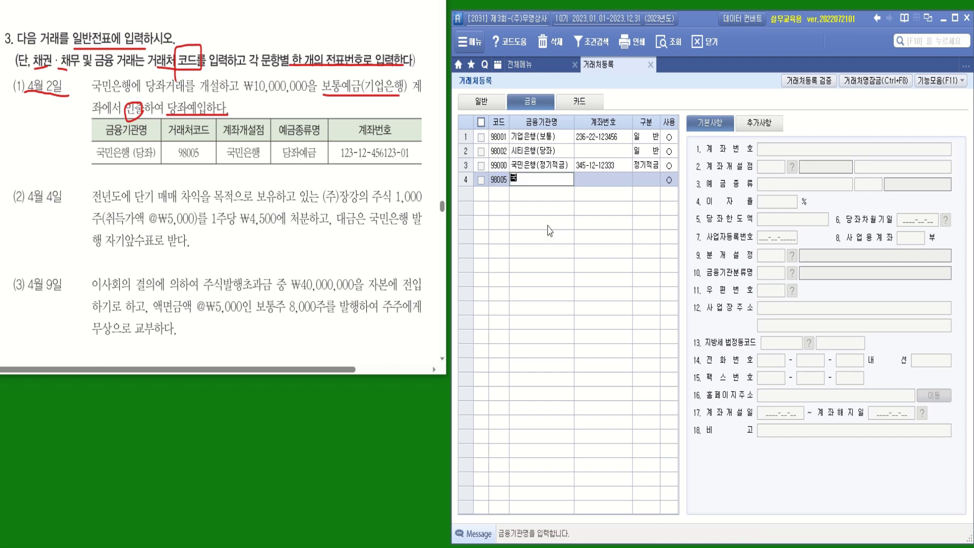
type("민ㅇ")
type("은해")
type("(")
type("당ㅈ")
type("ㅘ")
key("Return")
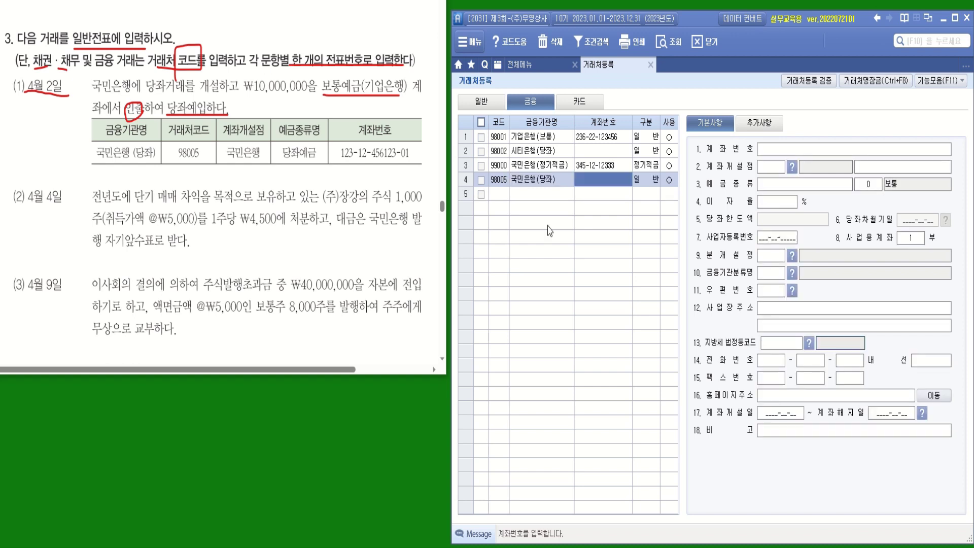
- Enter the new institution's account number from the exercise table and keep its category as 일반
type("123-")
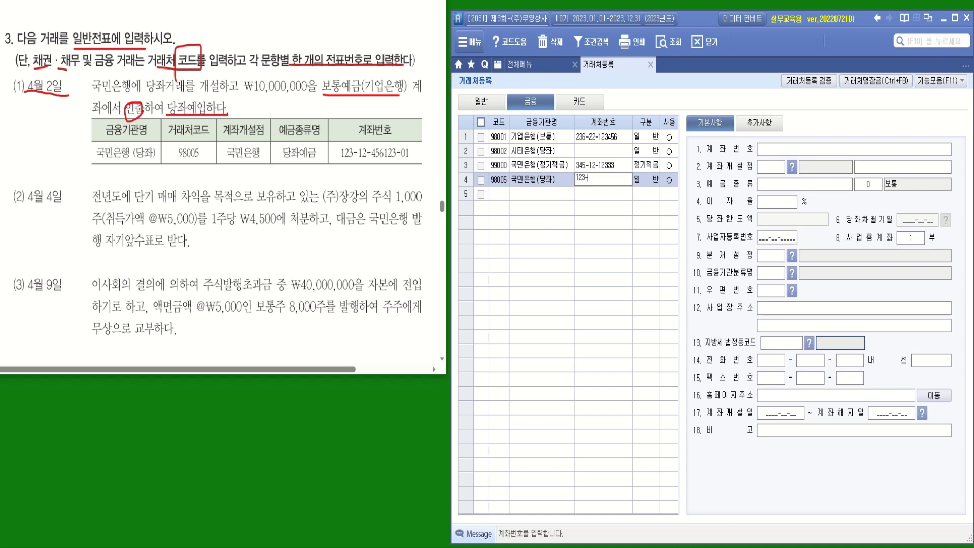
type("12-456123-01")
key("Return")
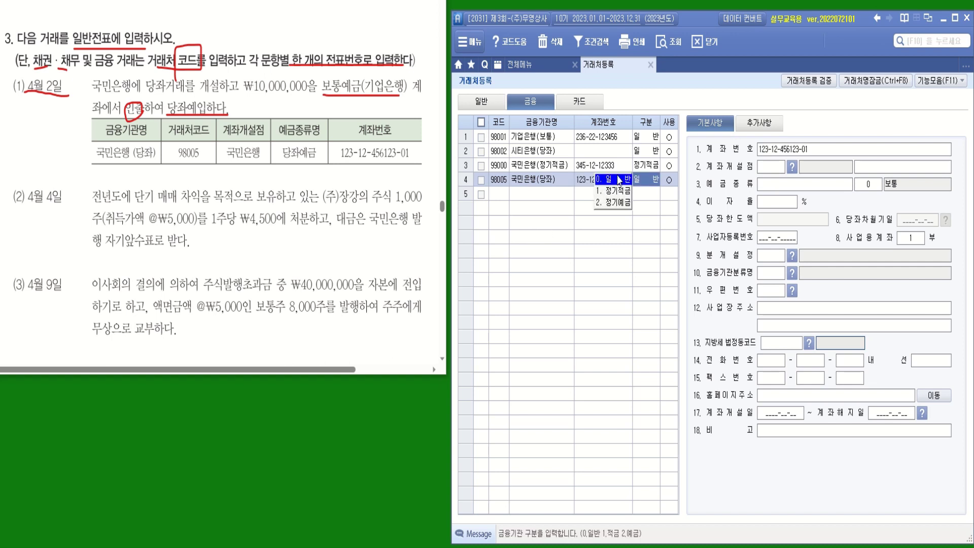
key("Return")
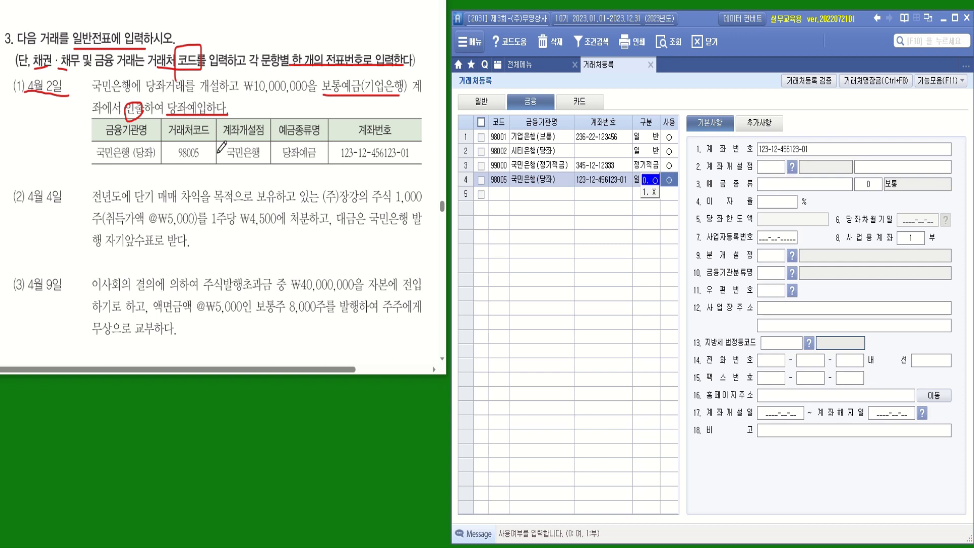
- Set the account's opening branch to 국민은행 (002) and its deposit type to 당좌예금 with option 1, 당좌
left_click(792, 167)
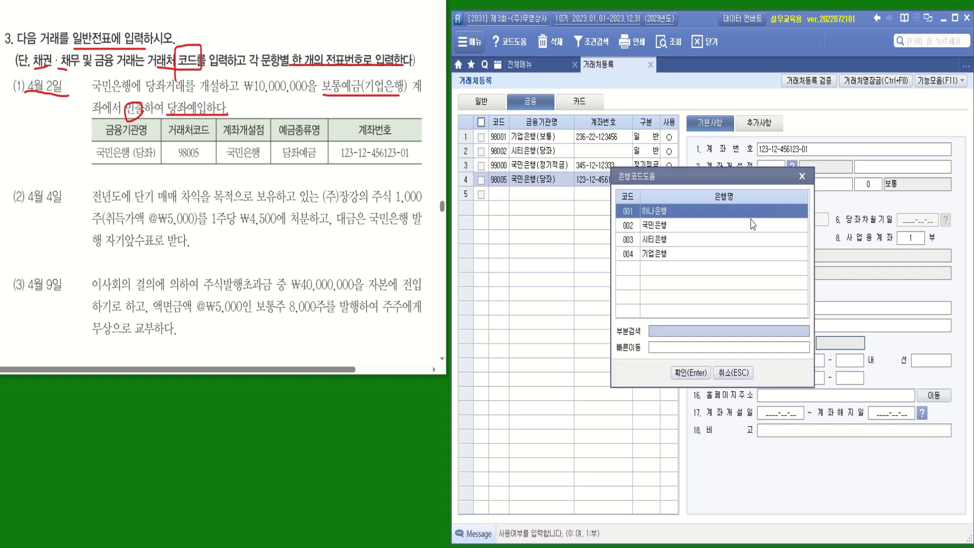
left_click(655, 225)
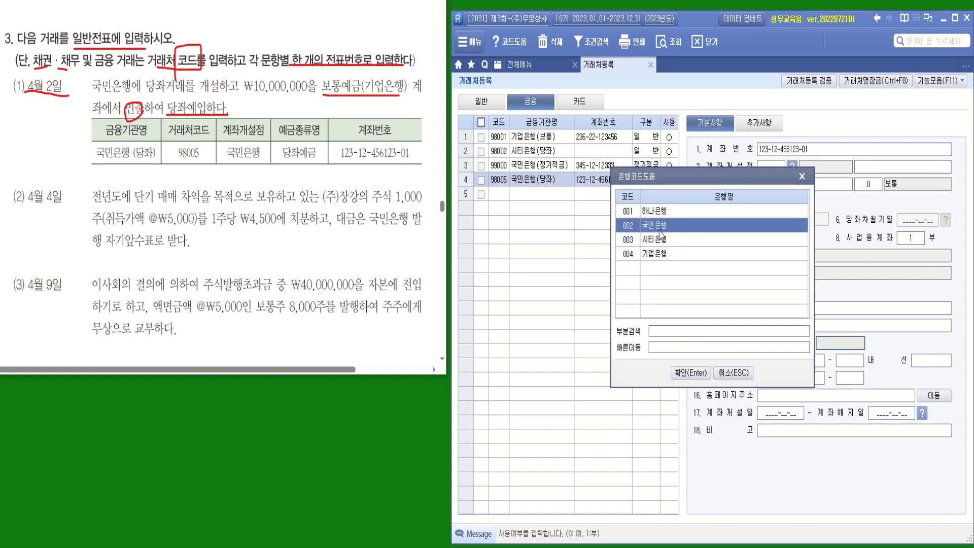
double_click(654, 225)
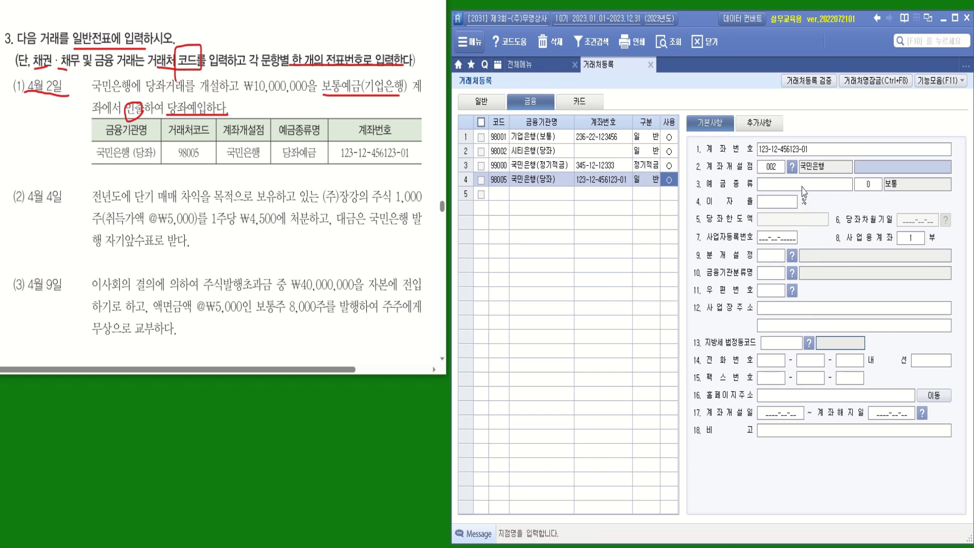
key("Return")
type("봍")
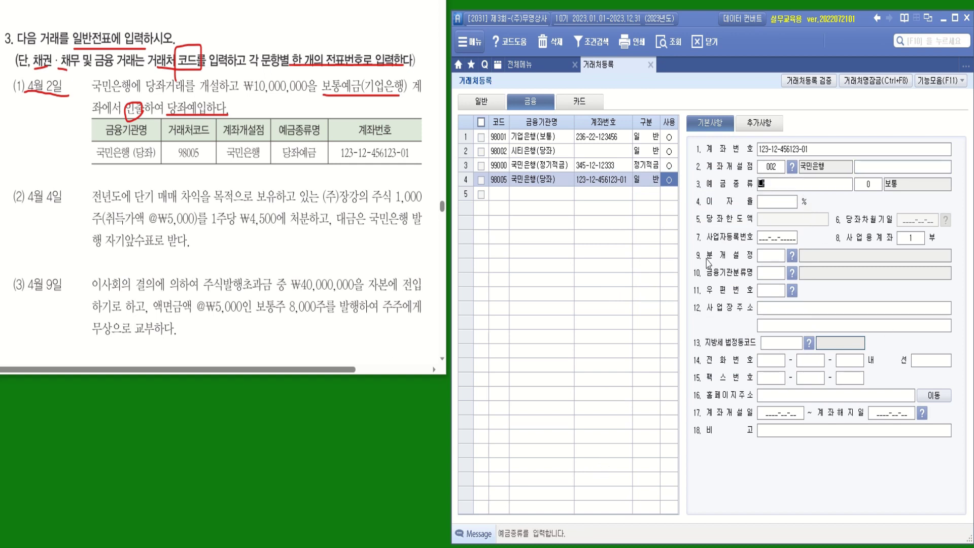
type("좌예금")
key("Return")
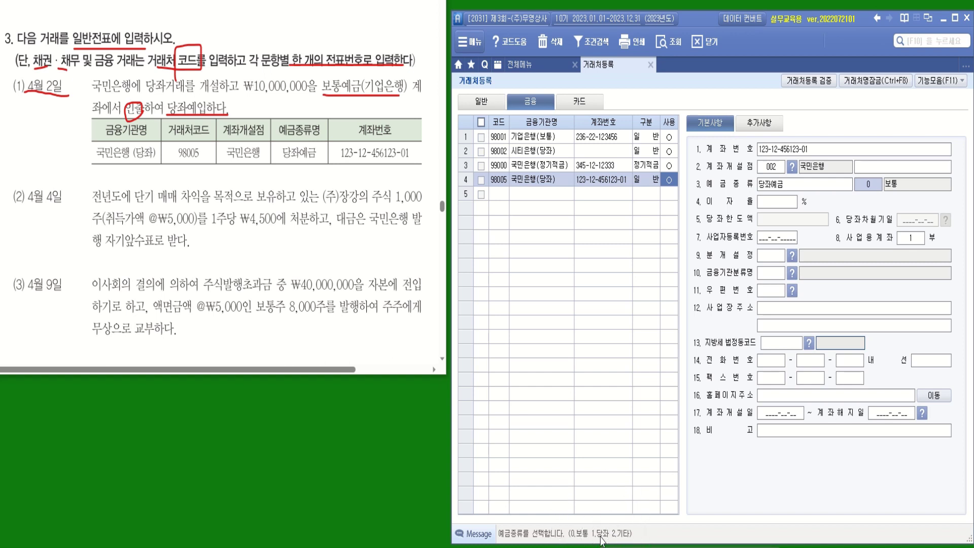
type("1")
key("Return")
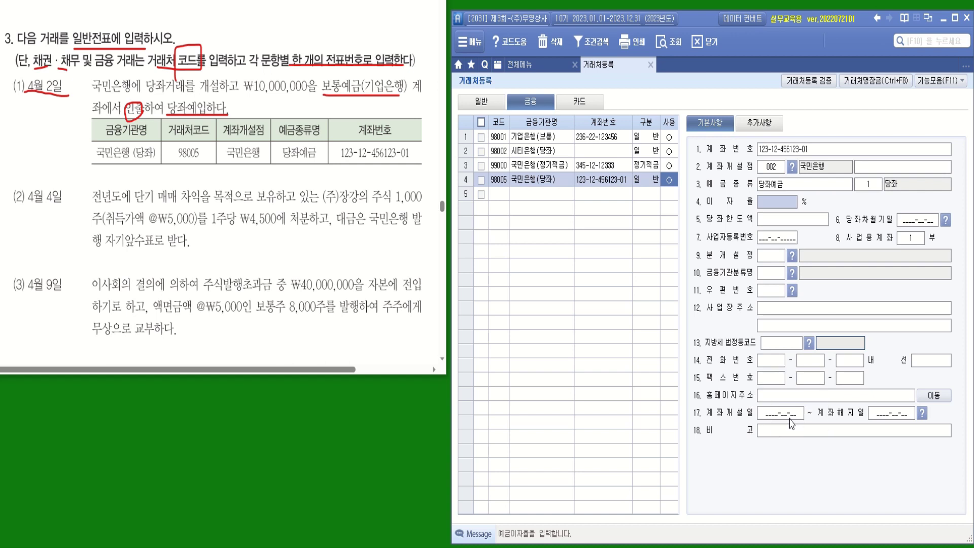
type("20")
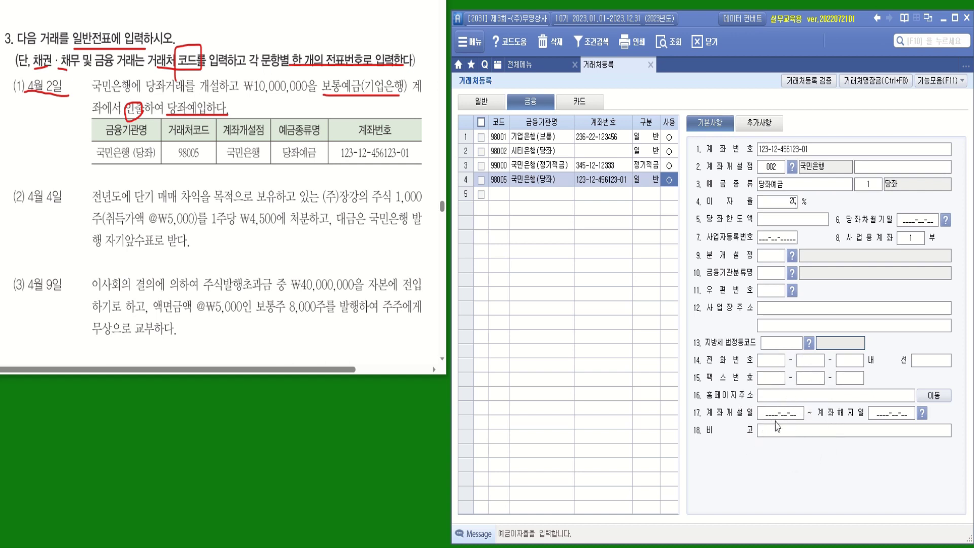
left_click_drag(789, 202, 800, 203)
key("Delete")
- Set the account opening date (계좌개설일) to 2023-04-02 and finish the 국민은행(당좌) record
left_click(780, 415)
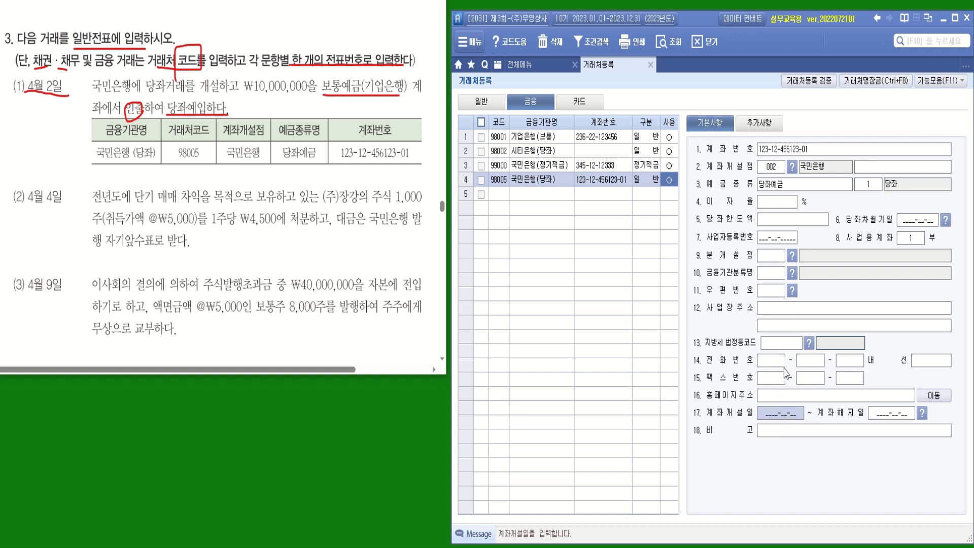
type("2023-04-")
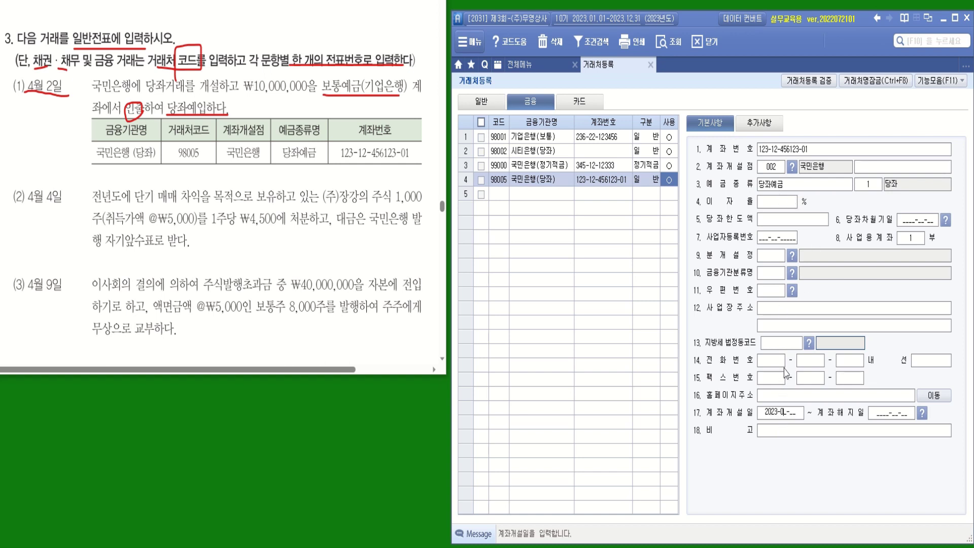
type("02")
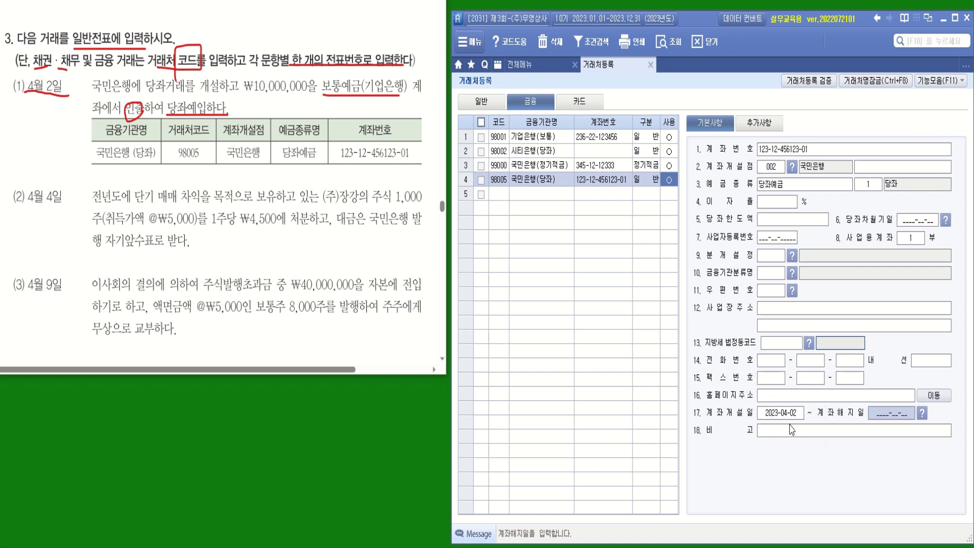
left_click(500, 196)
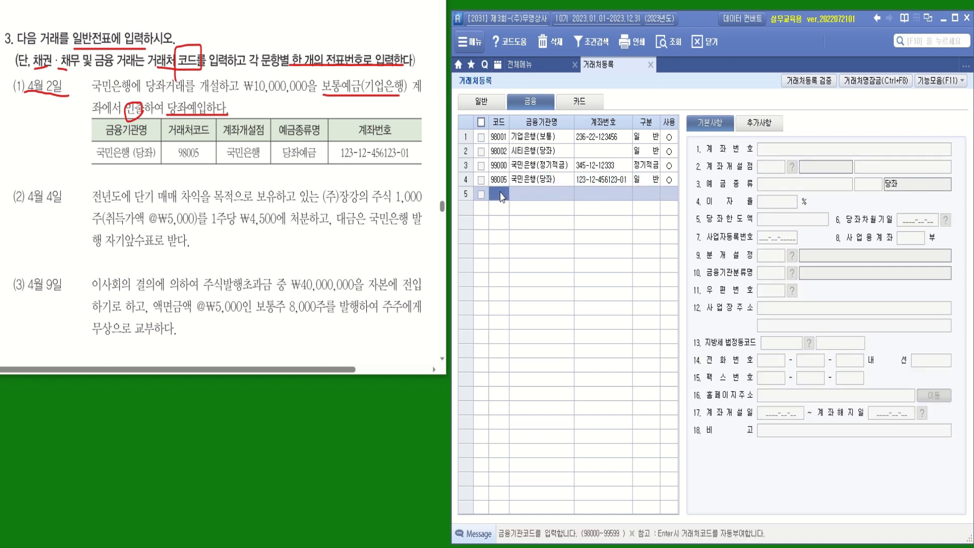
- Open 일반전표입력 and set the voucher date to month 04, day 02
left_click(521, 70)
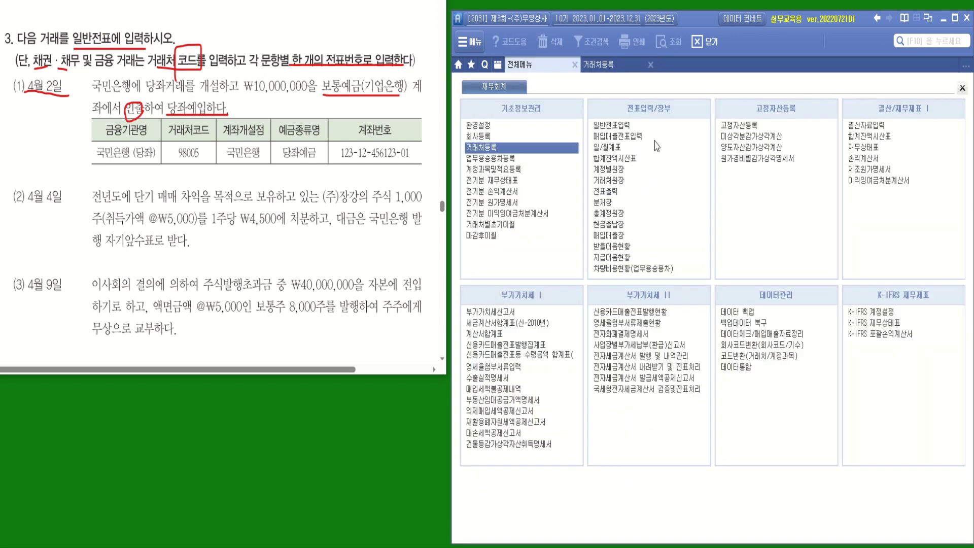
left_click(621, 125)
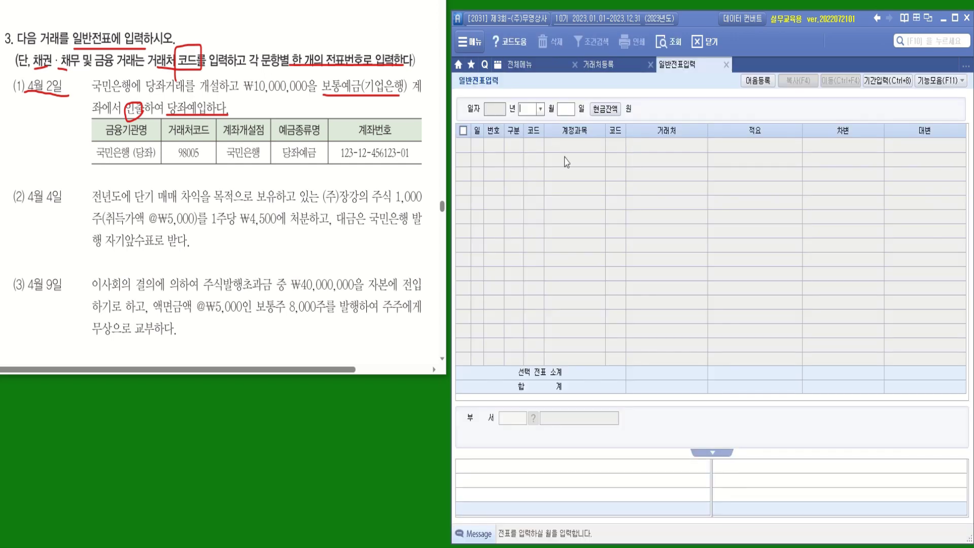
left_click(541, 108)
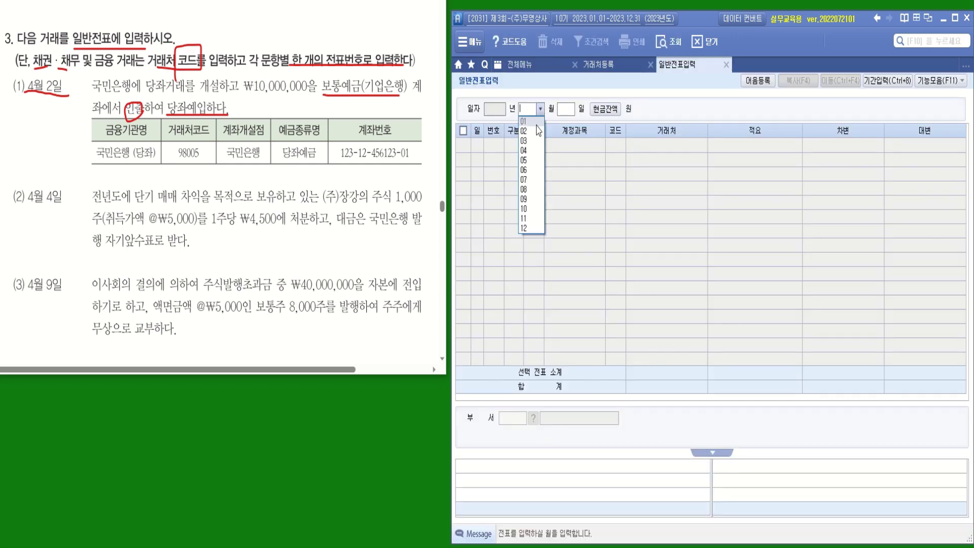
left_click(526, 150)
type("02")
key("Return")
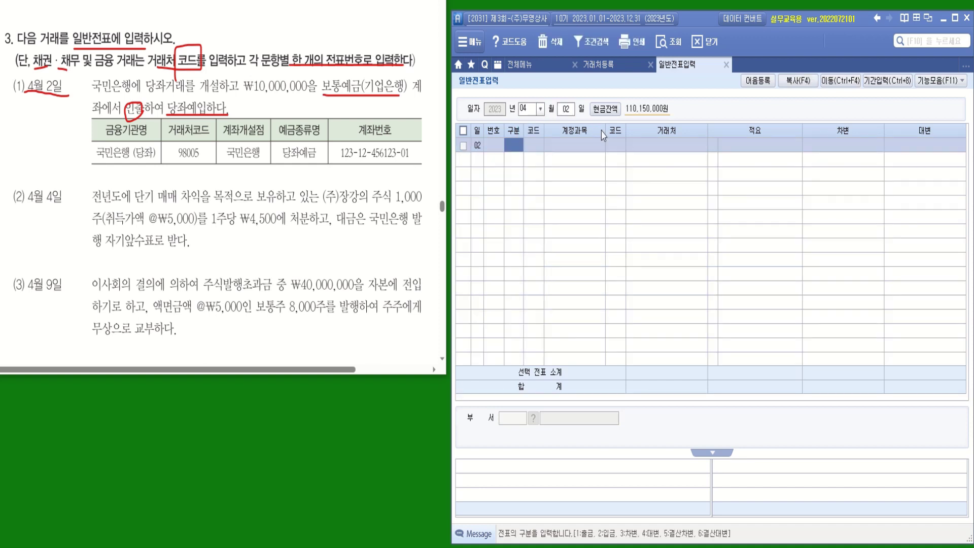
- Start the voucher's first line as a debit (차변) to the account 당좌예금
type("3")
key("Return")
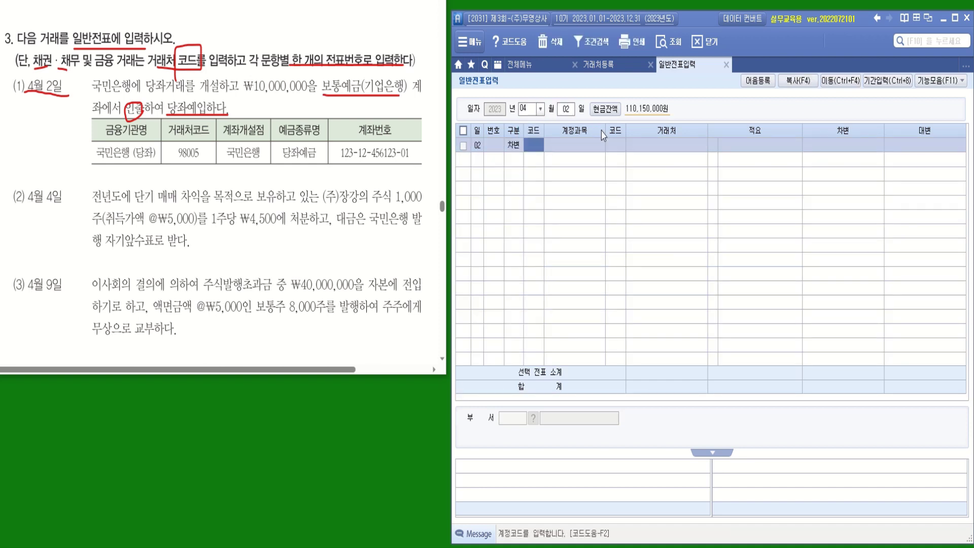
type("당ㅈ")
type("좌")
key("Return")
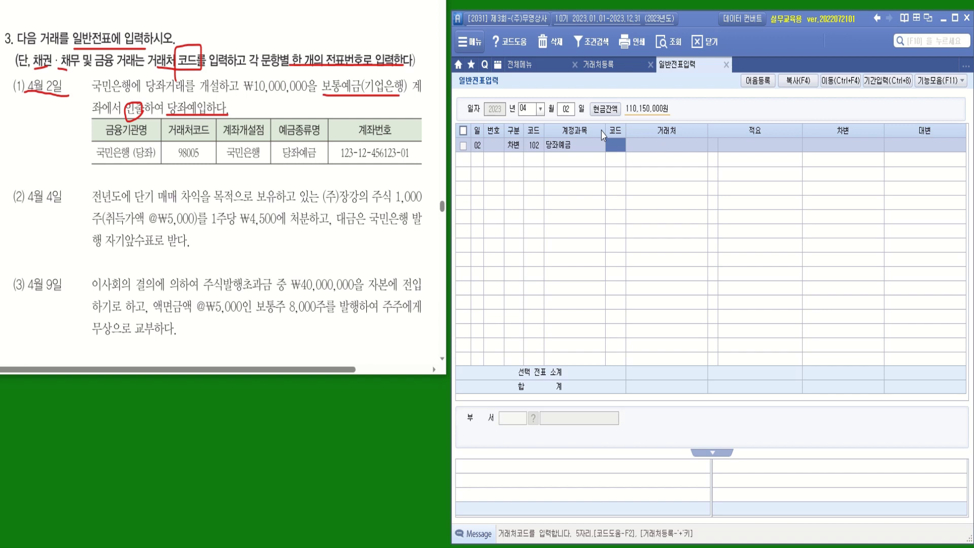
- Assign 국민은행(당좌), code 98005, as the debit line's counterparty, leave the description blank and enter the amount 10,000,000
type("당ㅈ")
type("좌")
key("Return")
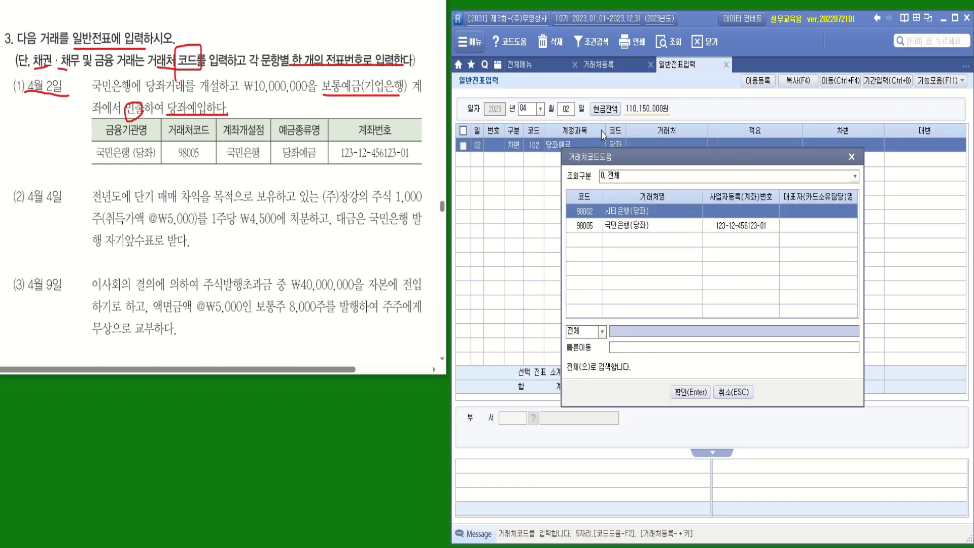
left_click(643, 227)
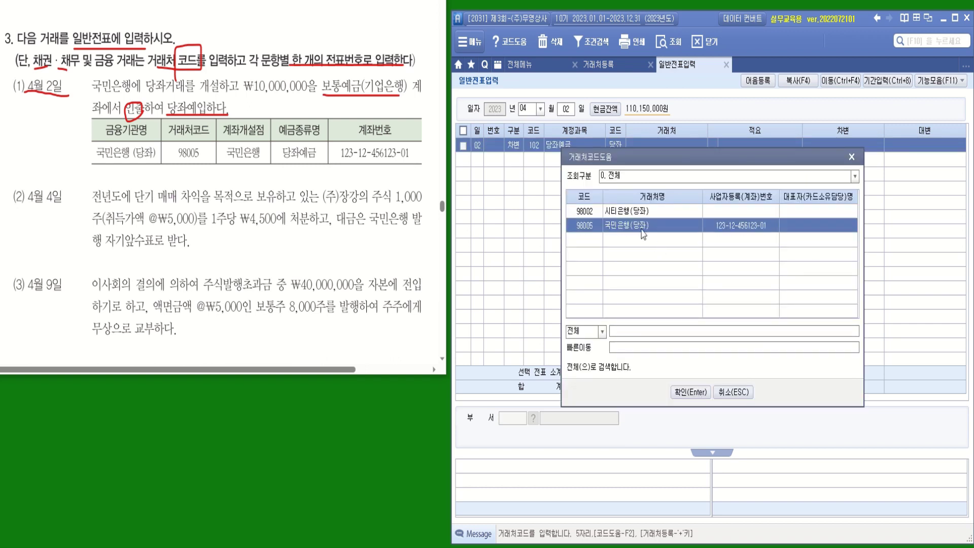
key("Return")
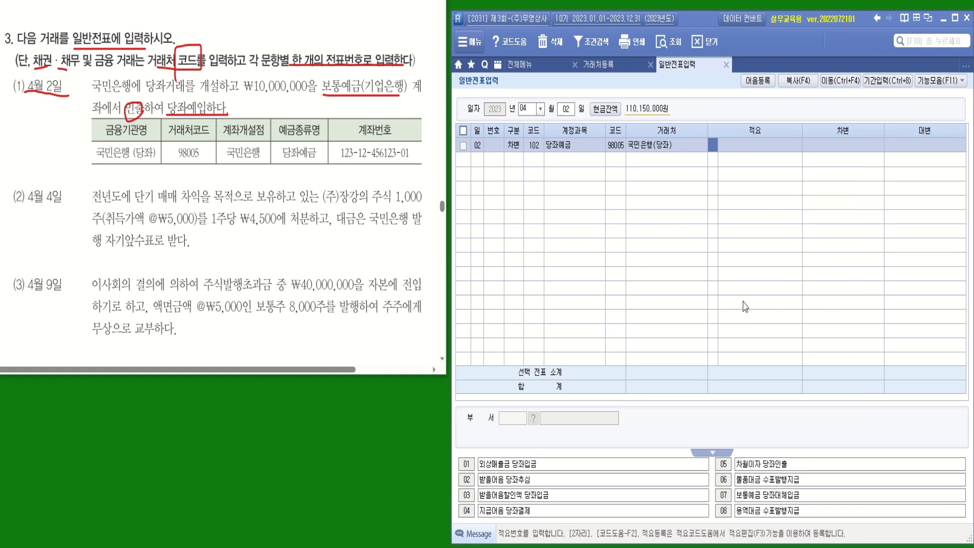
key("Return")
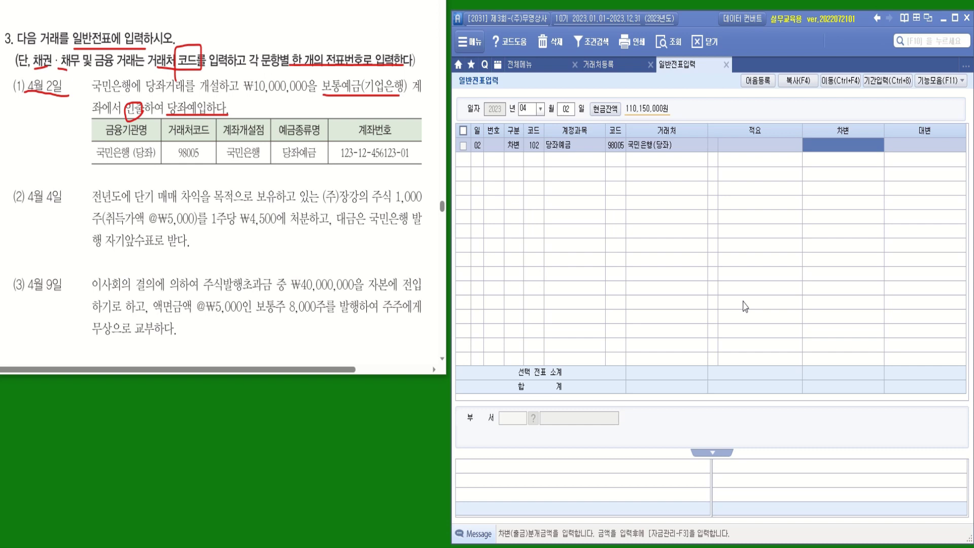
type("10000000")
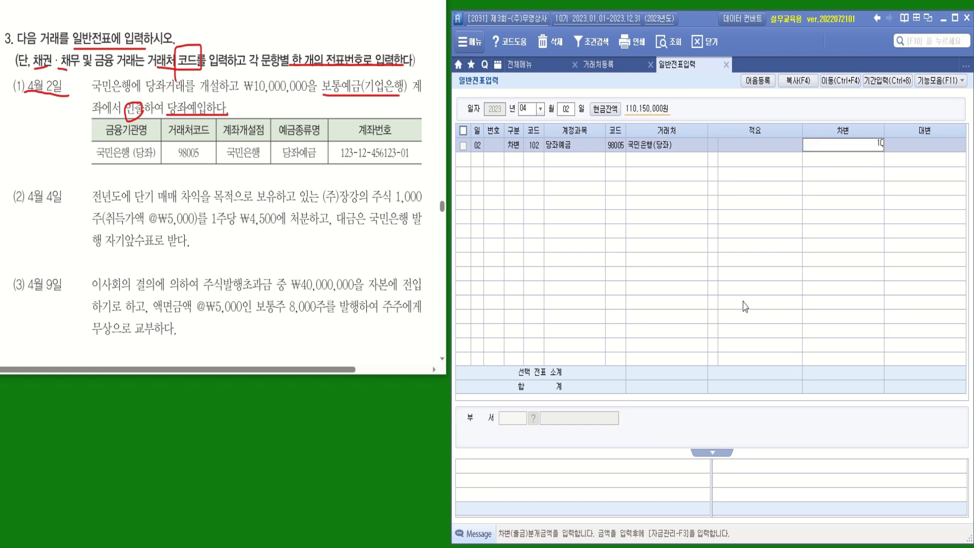
key("Return")
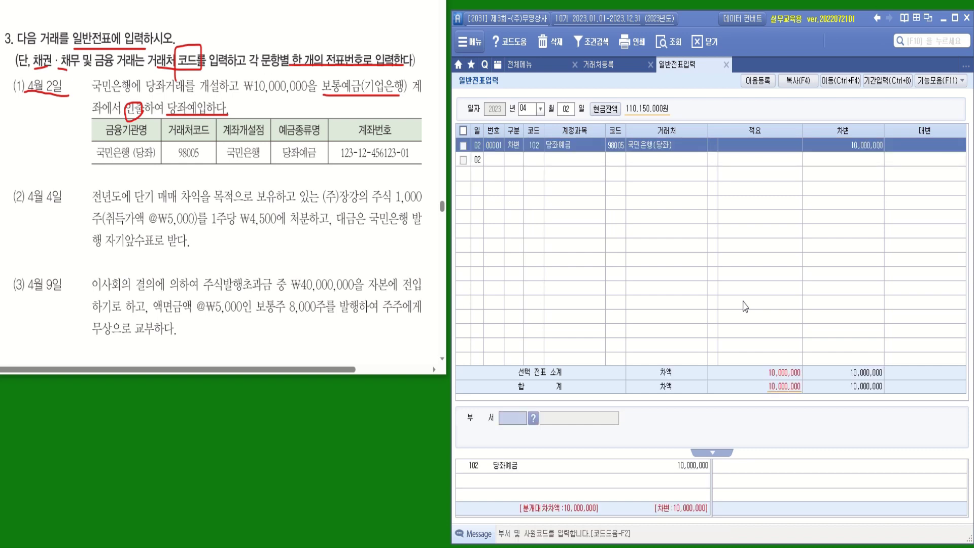
key("Return")
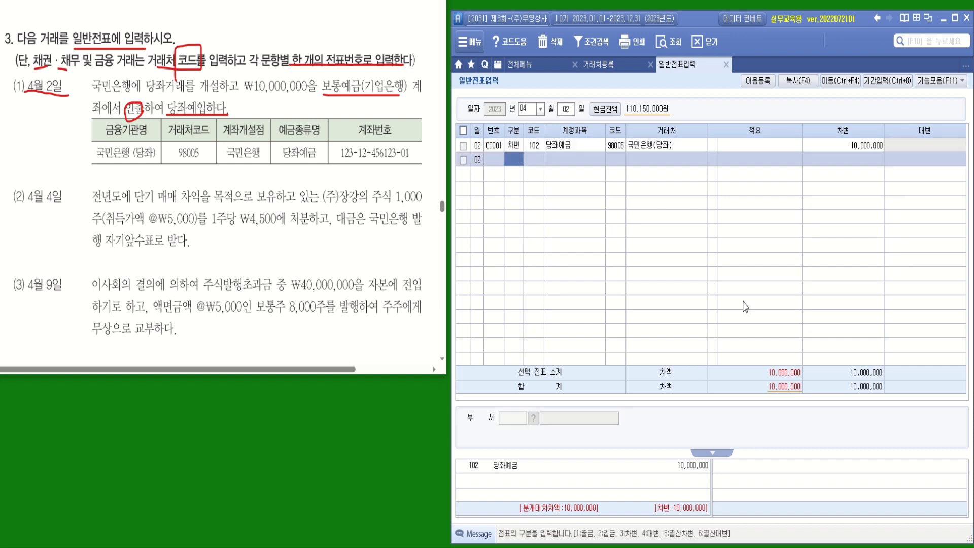
- Add a credit (대변) line to 보통예금 with counterparty 기업은행(보통), code 98001, a blank description and the amount 10,000,000
key("4")
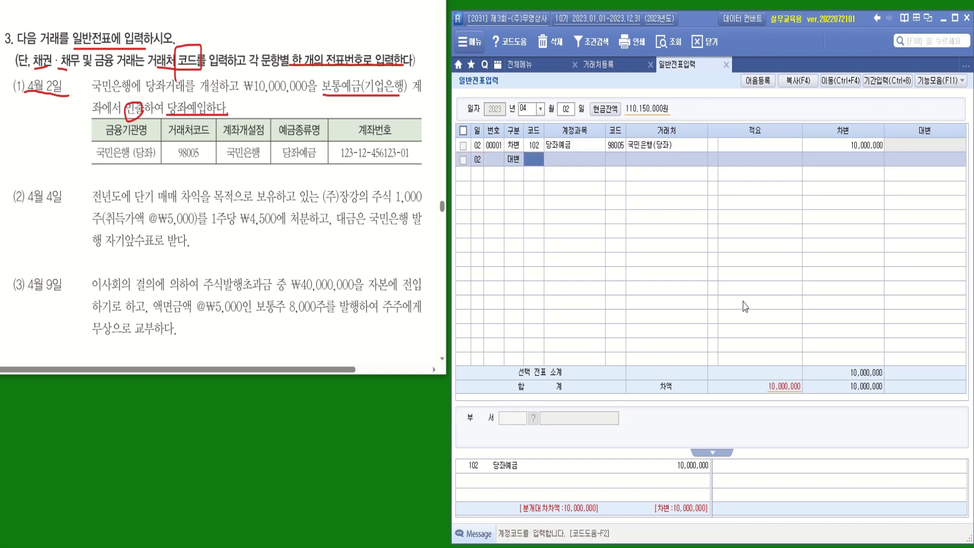
type("보통")
key("Return")
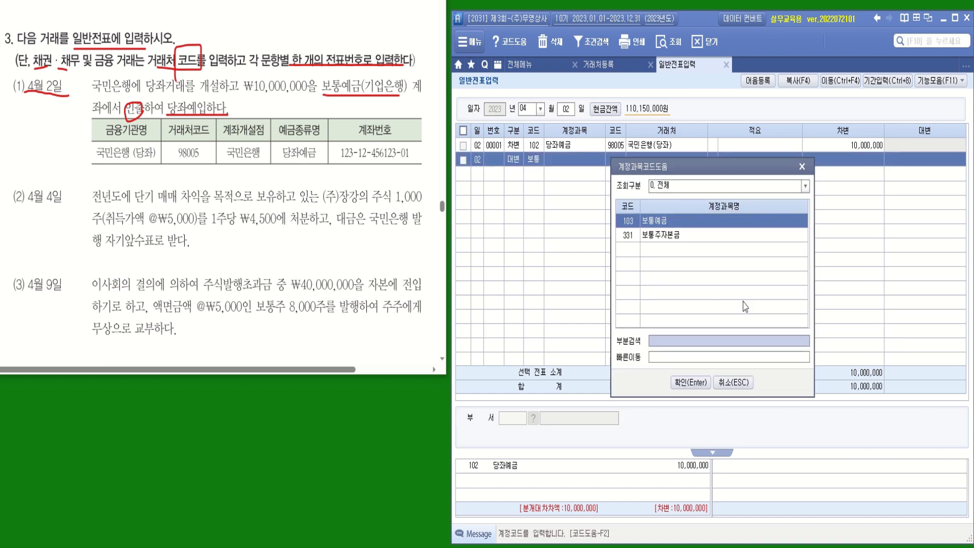
key("Return")
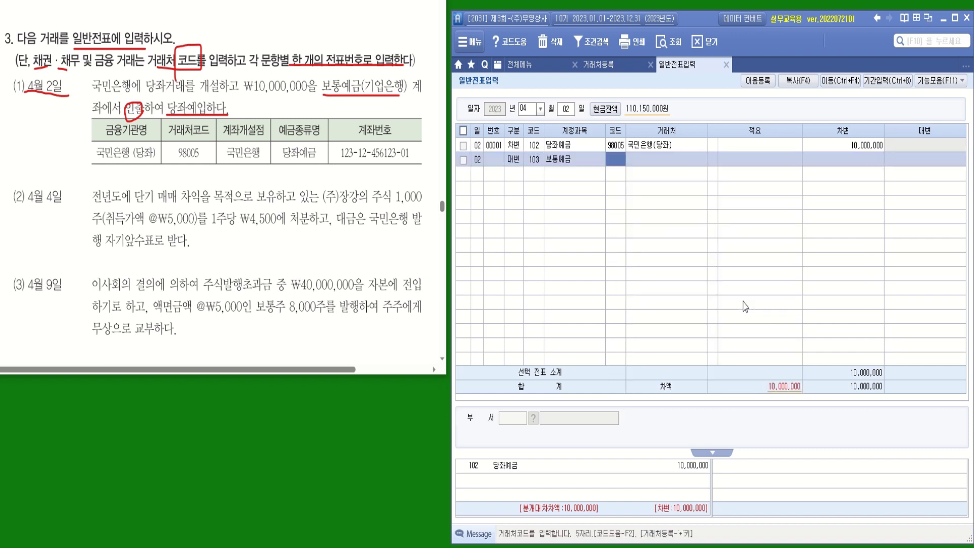
type("기업")
key("Return")
key("Return")
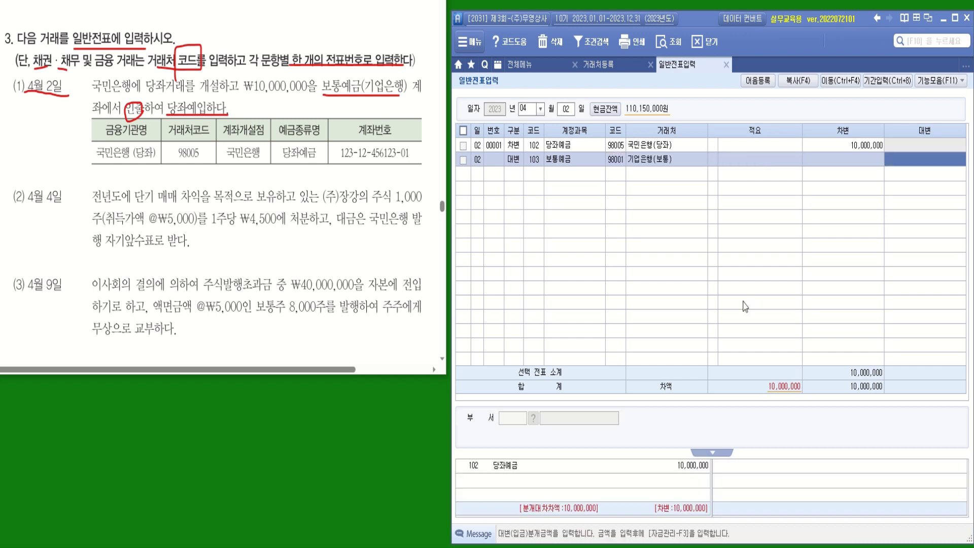
type("10000000")
key("Return")
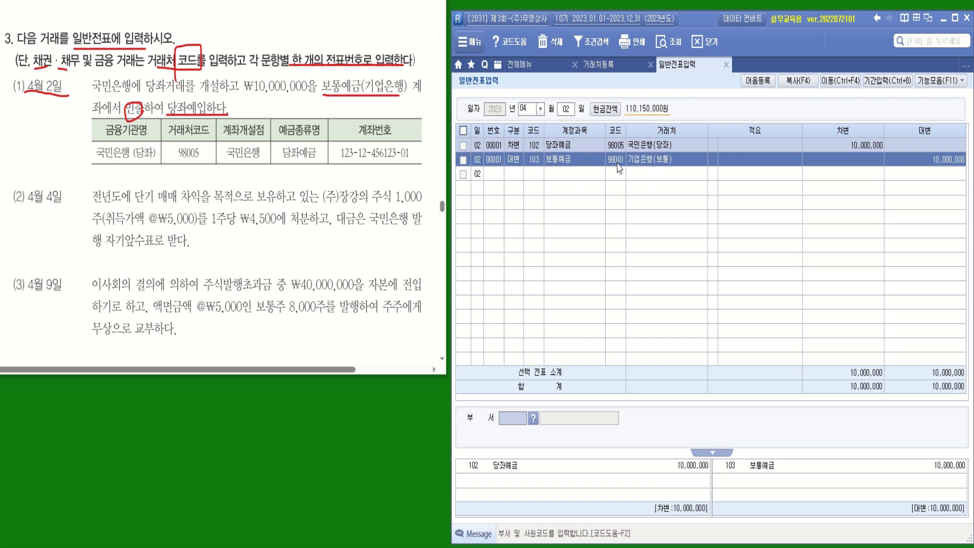
- Mark the key terms of the April 4 share sale in the problem text and note 현금 for the 자기앞수표
key("ctrl")
key("ctrl")
key("ctrl")
left_click(136, 205)
left_click_drag(135, 204, 232, 202)
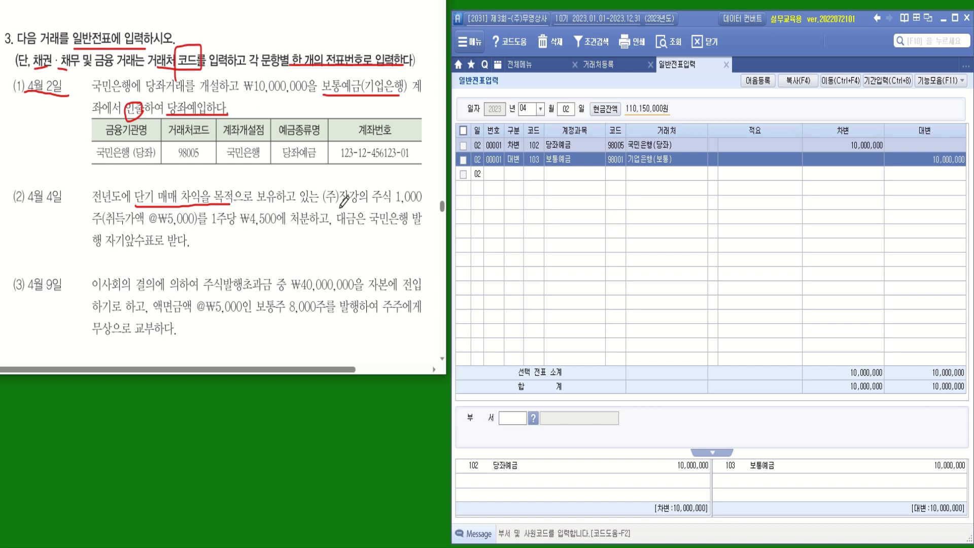
left_click_drag(374, 204, 392, 203)
left_click_drag(108, 229, 193, 230)
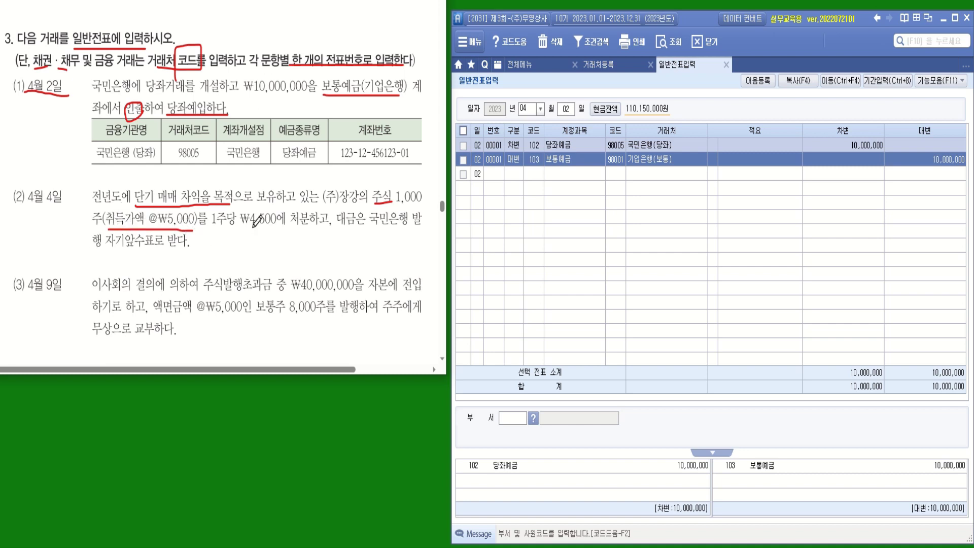
mouse_move(252, 229)
left_mouse_down()
mouse_move(310, 229)
mouse_move(290, 209)
mouse_move(308, 210)
mouse_move(311, 231)
left_mouse_up()
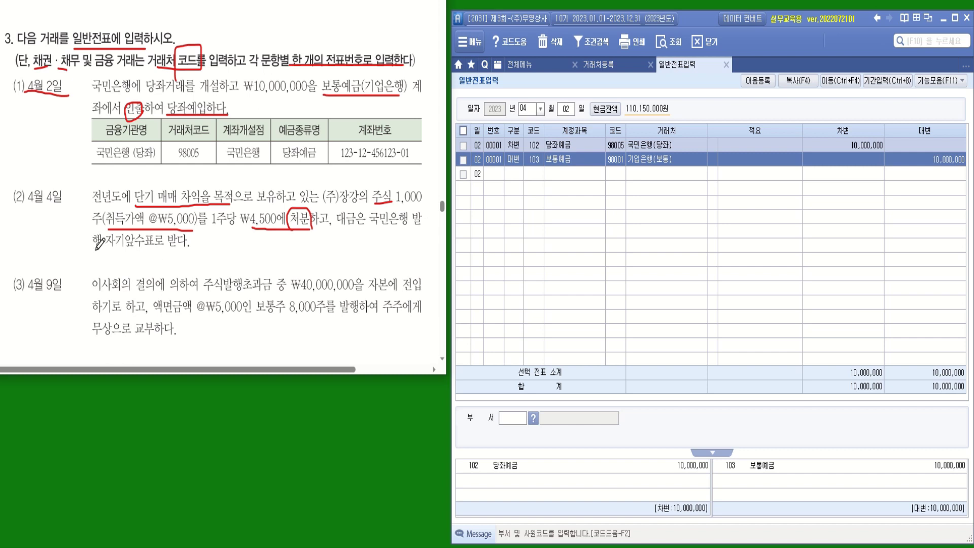
mouse_move(94, 249)
left_mouse_down()
mouse_move(181, 249)
mouse_move(212, 257)
mouse_move(208, 264)
mouse_move(239, 244)
mouse_move(240, 266)
mouse_move(254, 243)
mouse_move(260, 254)
mouse_move(250, 268)
mouse_move(258, 266)
left_mouse_up()
left_click(229, 243)
left_click_drag(250, 267, 257, 266)
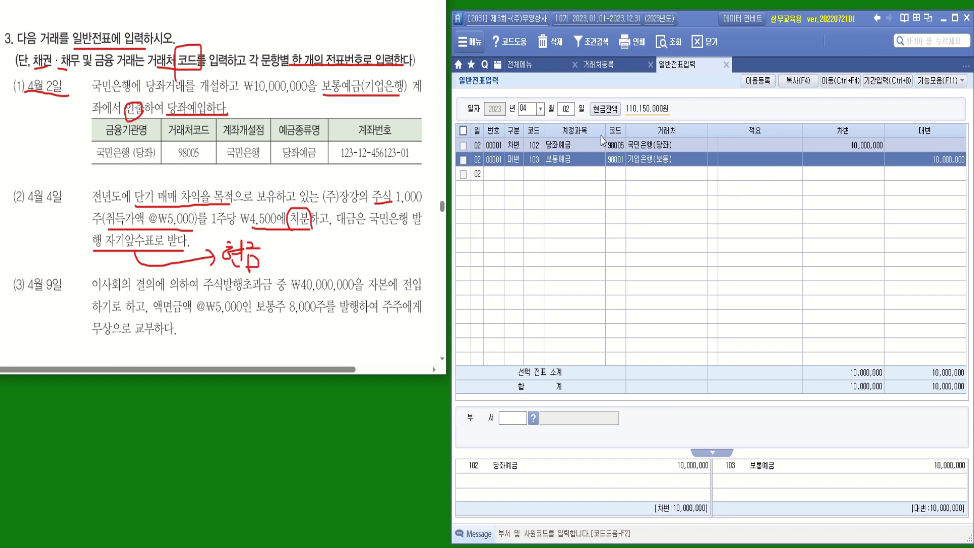
- Set the voucher day to 04 and start a credit (대변) line to account 107, 당기손익-공정가치측정금융자산
left_click(567, 110)
type("4")
key("Return")
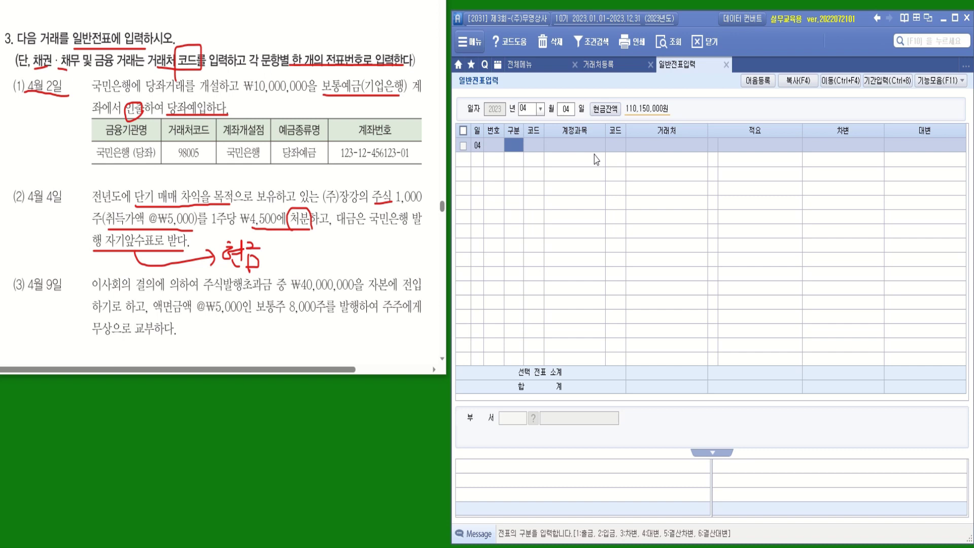
type("4")
key("Return")
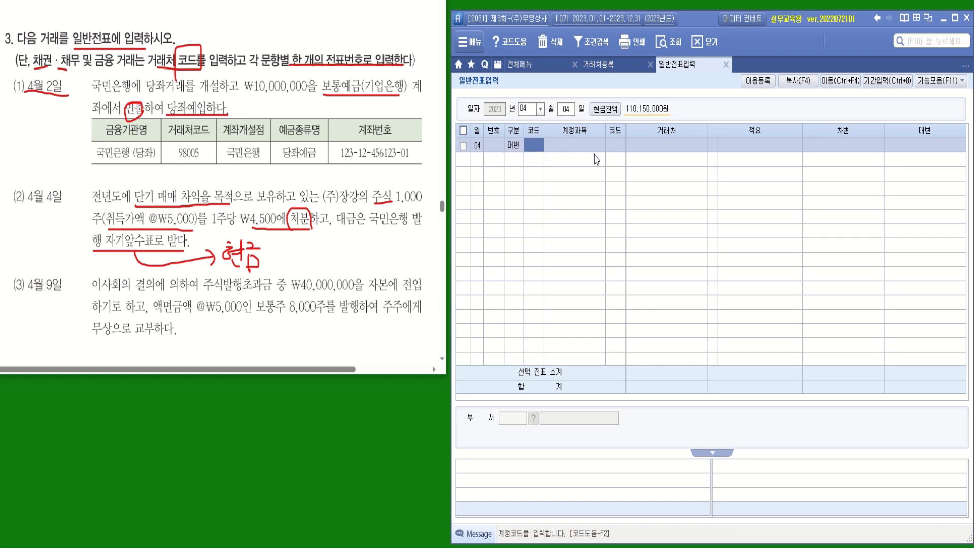
type("당좌")
key("Return")
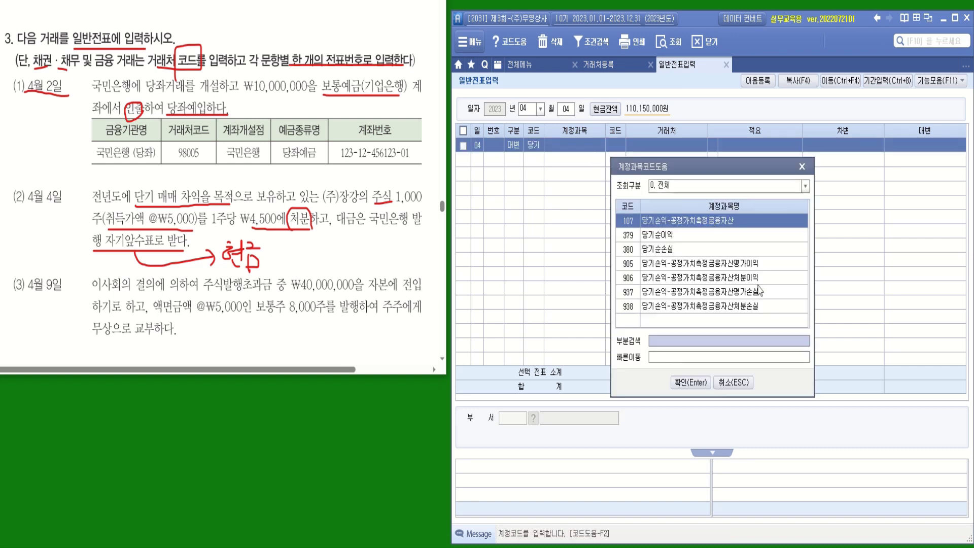
double_click(740, 230)
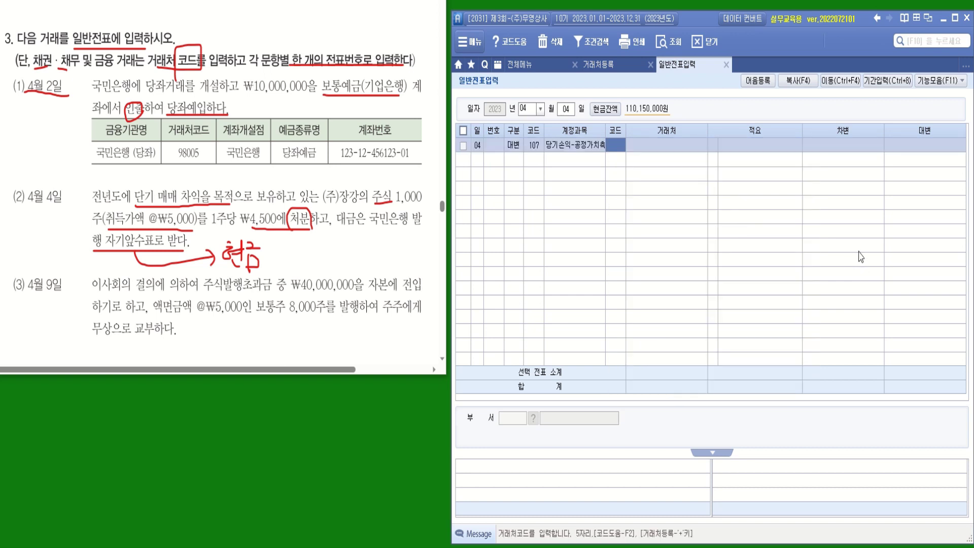
- Work out the credit amount as 1,000 × 5,000 in the built-in calculator (계산기) and apply the result to the line
left_click(912, 147)
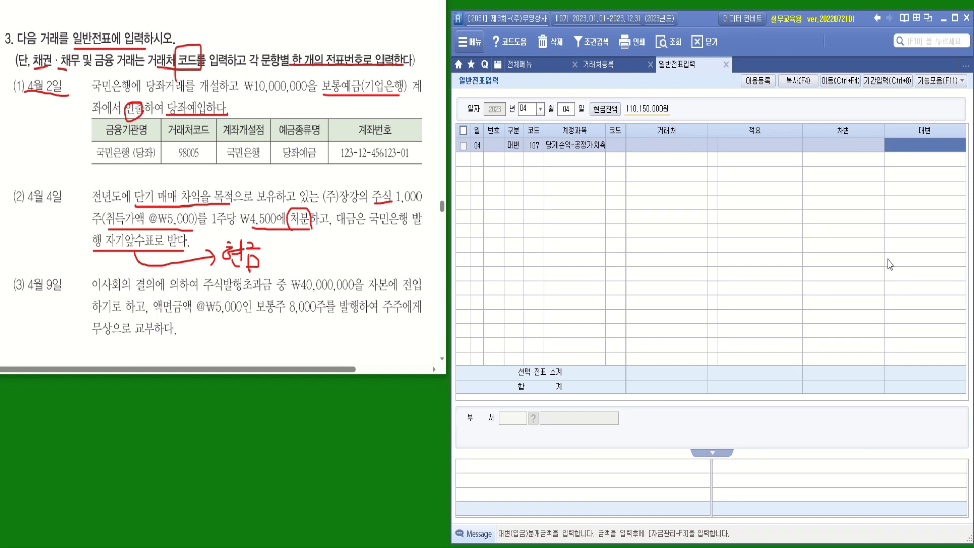
right_click(888, 153)
left_click(908, 203)
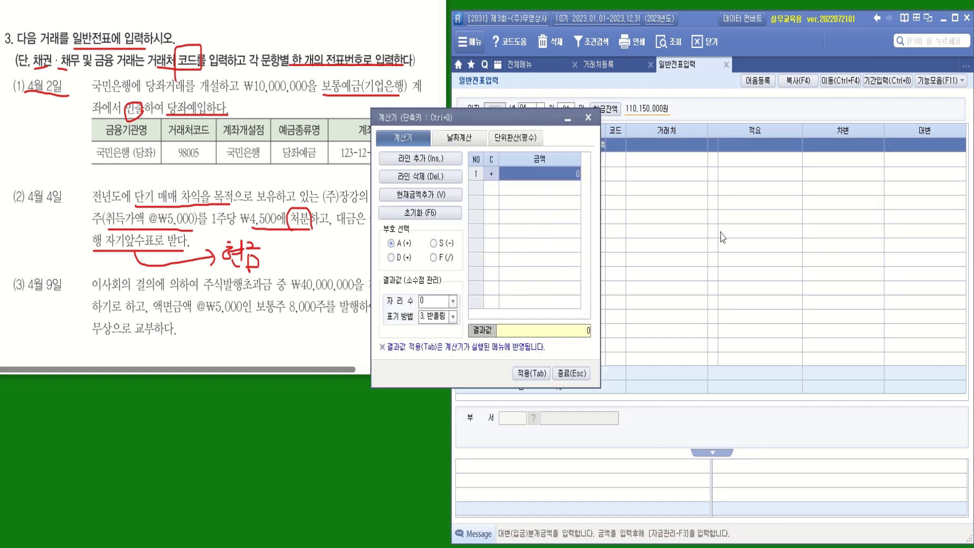
left_click_drag(530, 118, 653, 169)
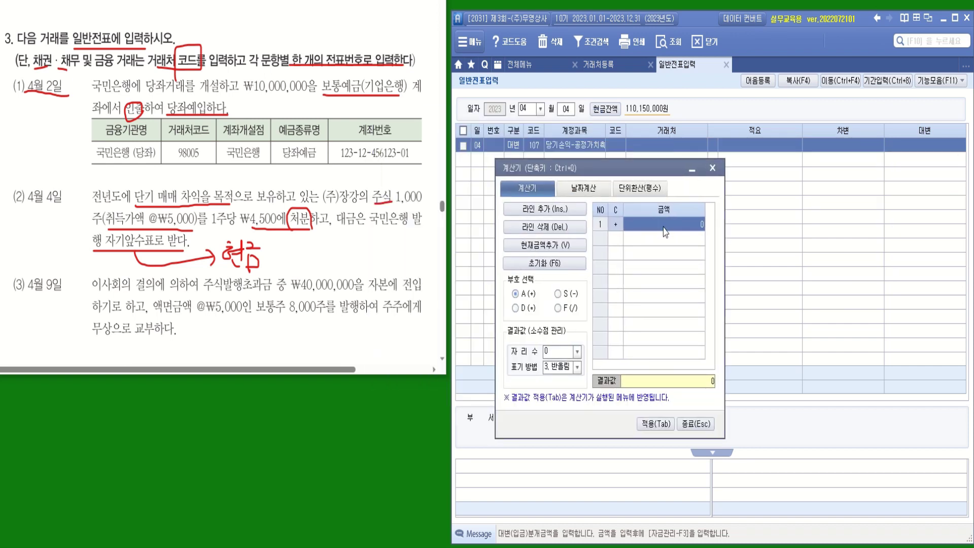
left_click(664, 225)
type("1,000")
key("Return")
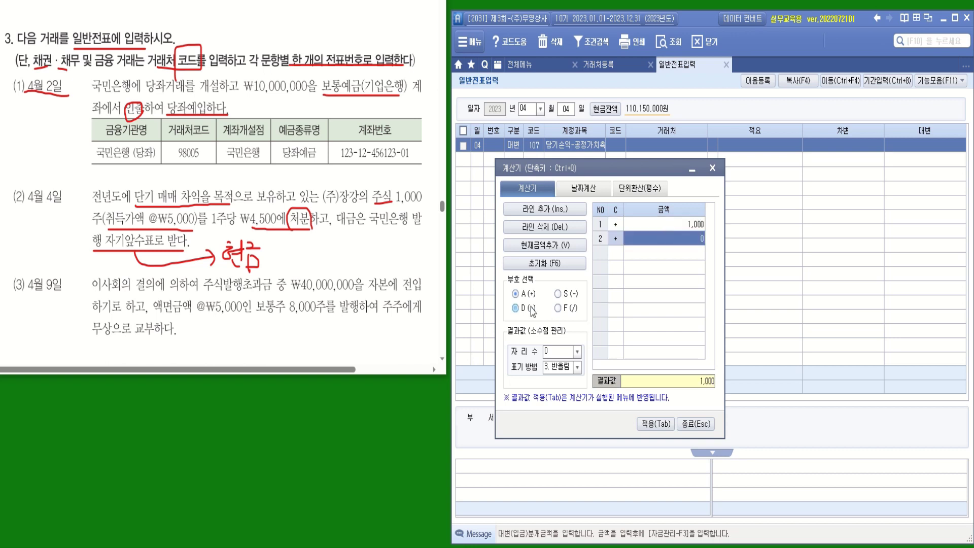
left_click(522, 310)
type("5000")
key("Return")
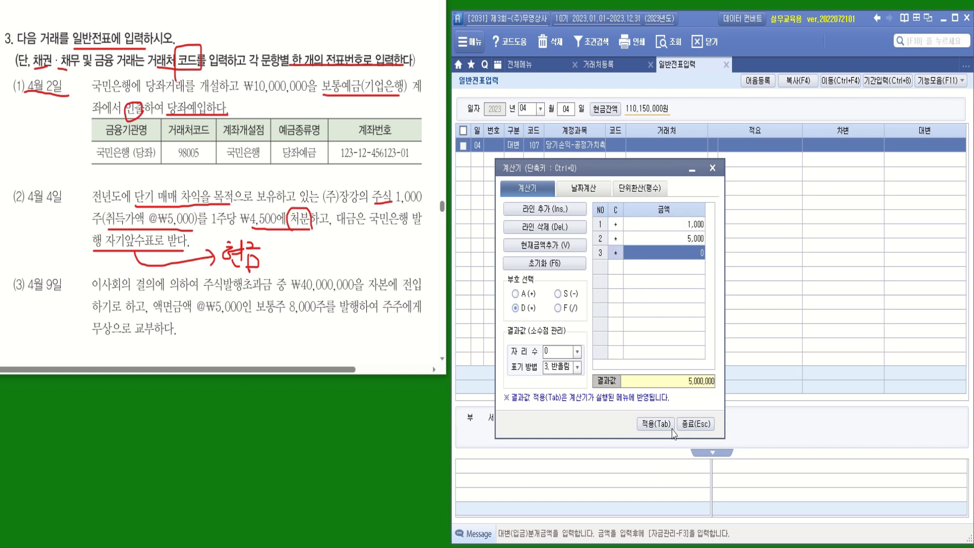
left_click(669, 425)
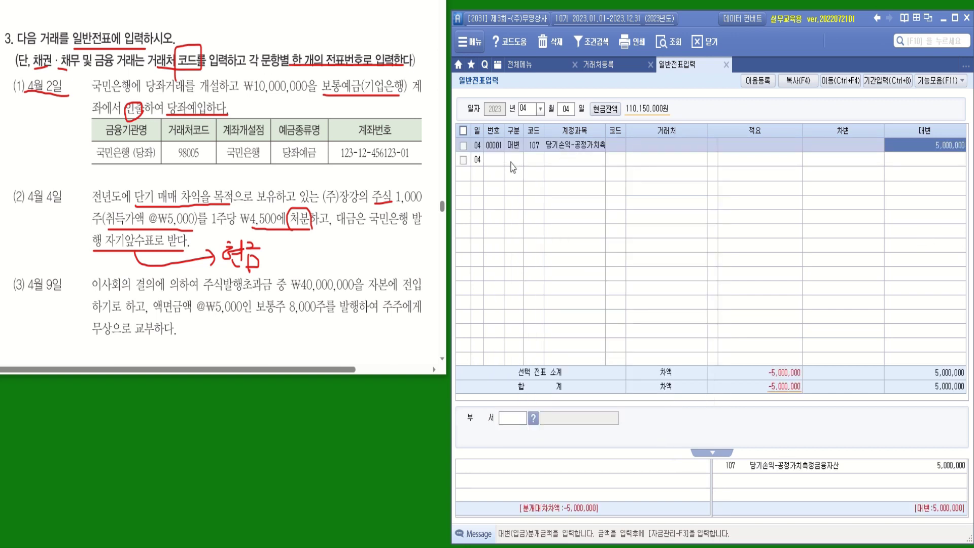
- Add a debit (차변) line to account 101, 현금, with no counterparty or description and the amount 4,500,000
left_click(519, 177)
type("3")
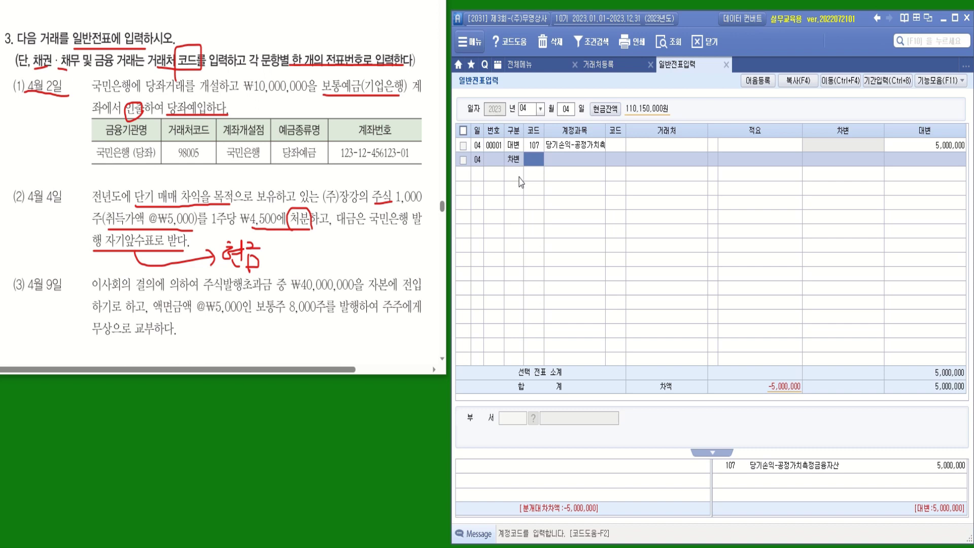
type("101")
key("Return")
key("Return")
key("Return")
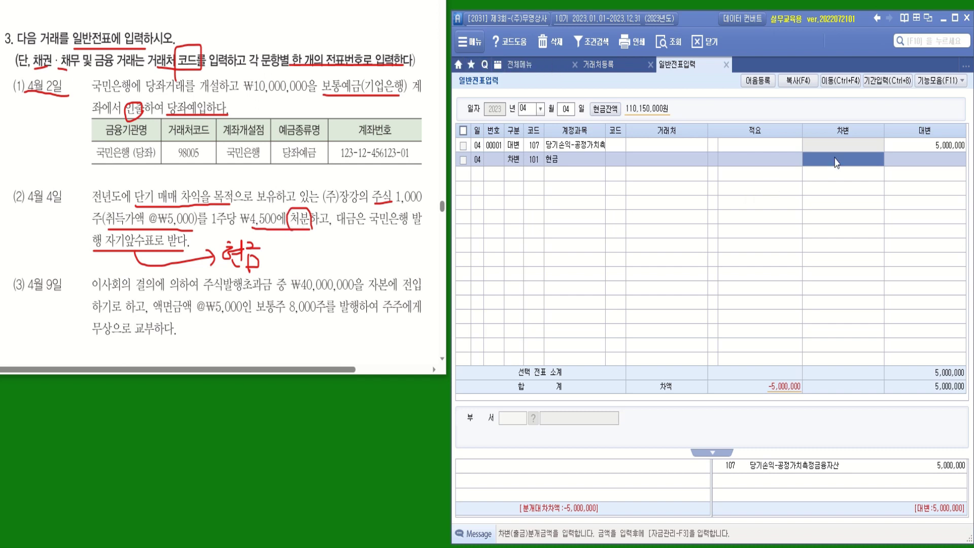
type("4500000")
key("Return")
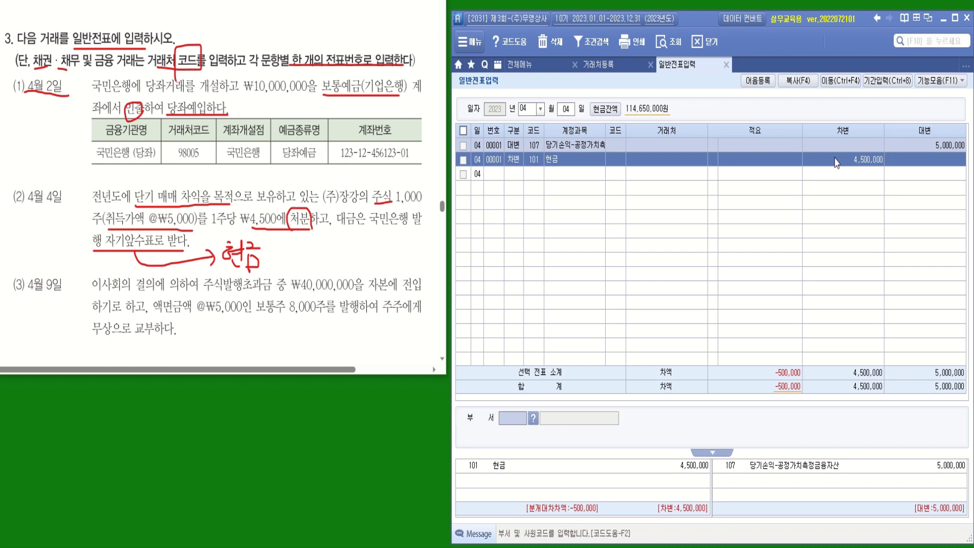
- Add a debit (차변) line to account 938, 당기손익-공정가치측정금융자산처분손실, with no counterparty and the amount 500,000
left_click(521, 174)
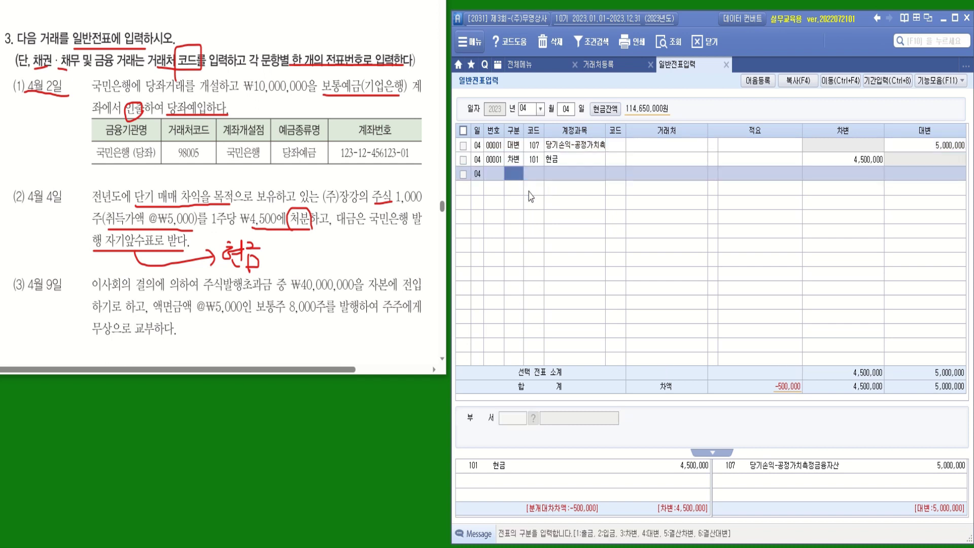
type("3")
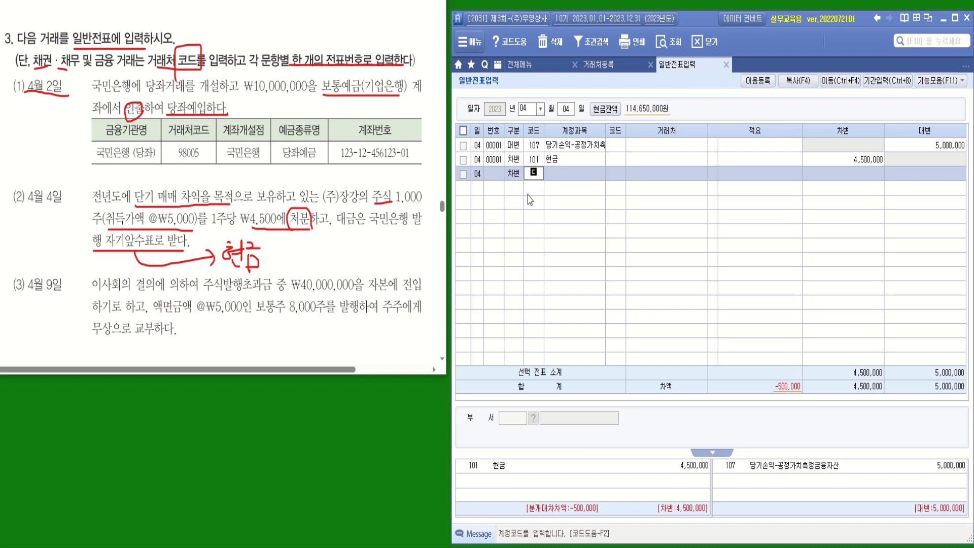
type("당기")
key("Return")
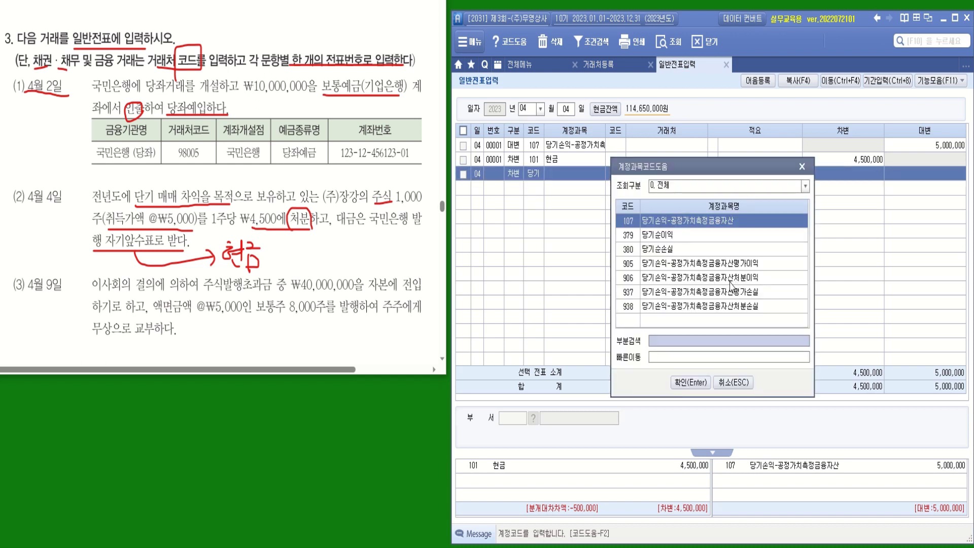
left_click(729, 310)
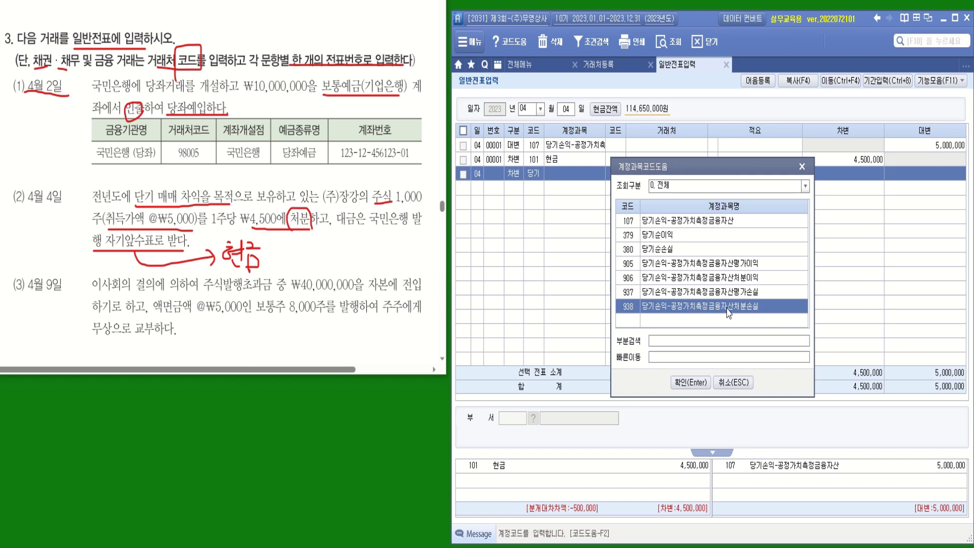
double_click(728, 306)
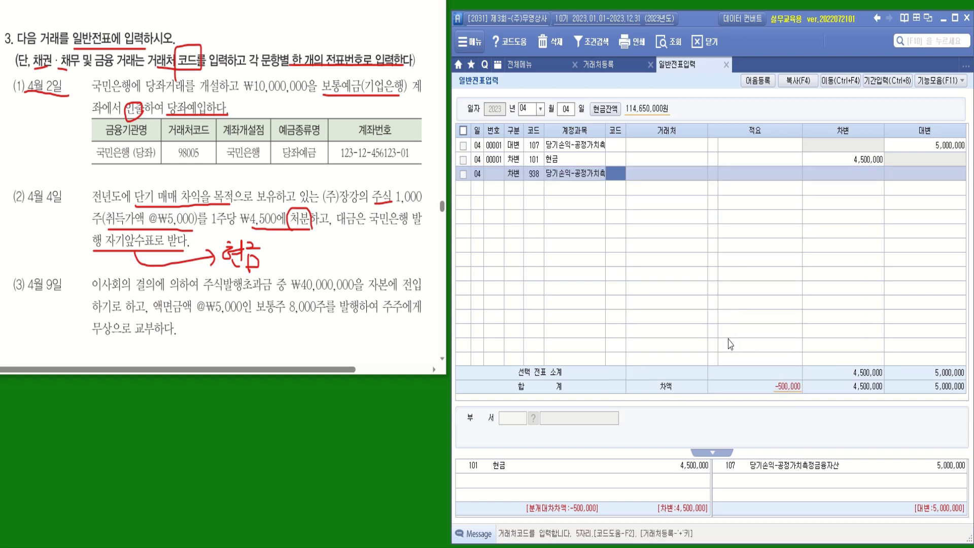
key("Return")
key("Return")
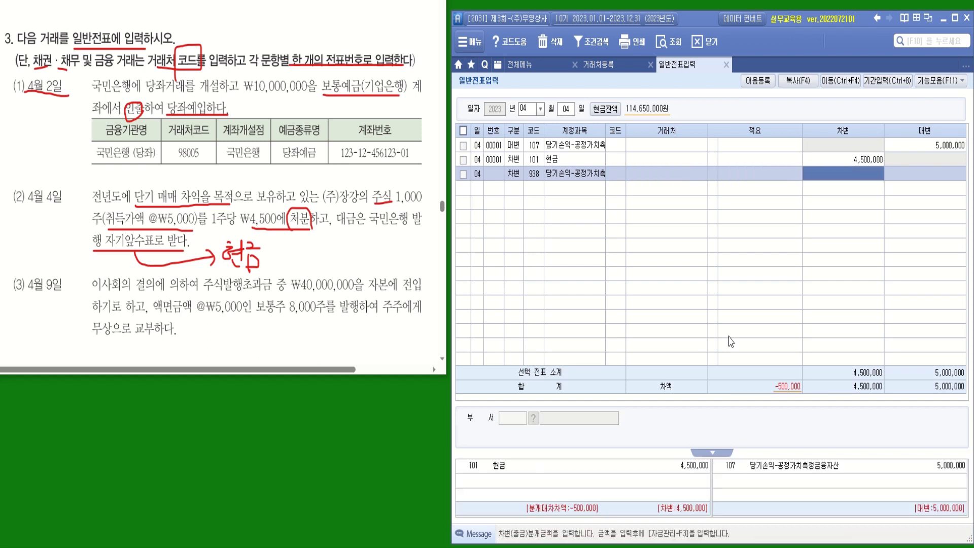
type("500000")
key("Return")
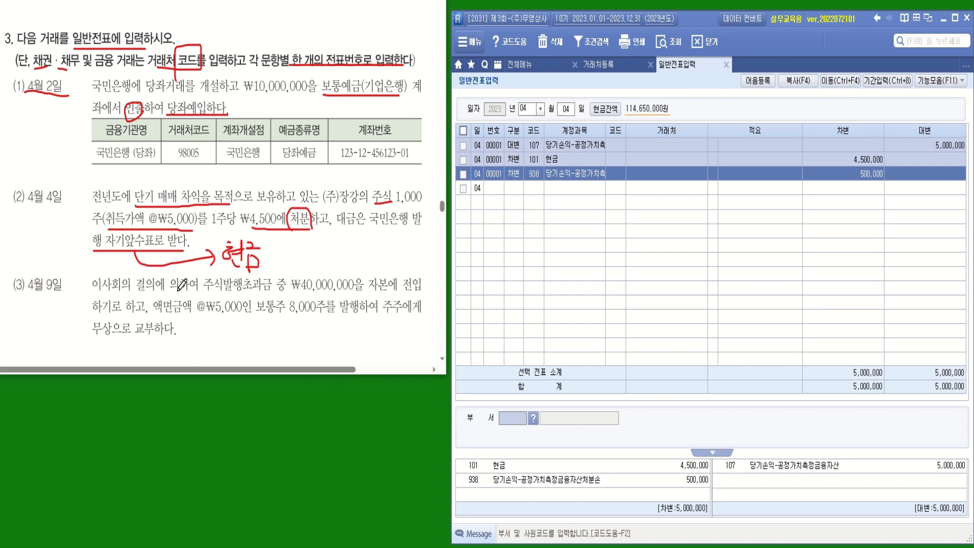
- Mark the 주식발행초과금 amount, 자본, par value, share count and free distribution in the April 9 problem text
left_click_drag(204, 293, 358, 292)
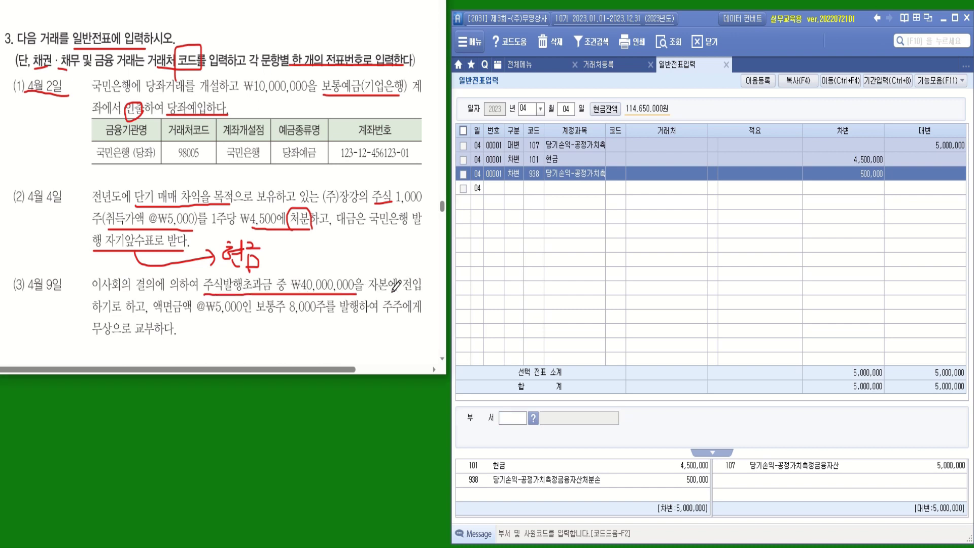
mouse_move(392, 293)
left_mouse_down()
mouse_move(363, 278)
mouse_move(394, 289)
left_mouse_up()
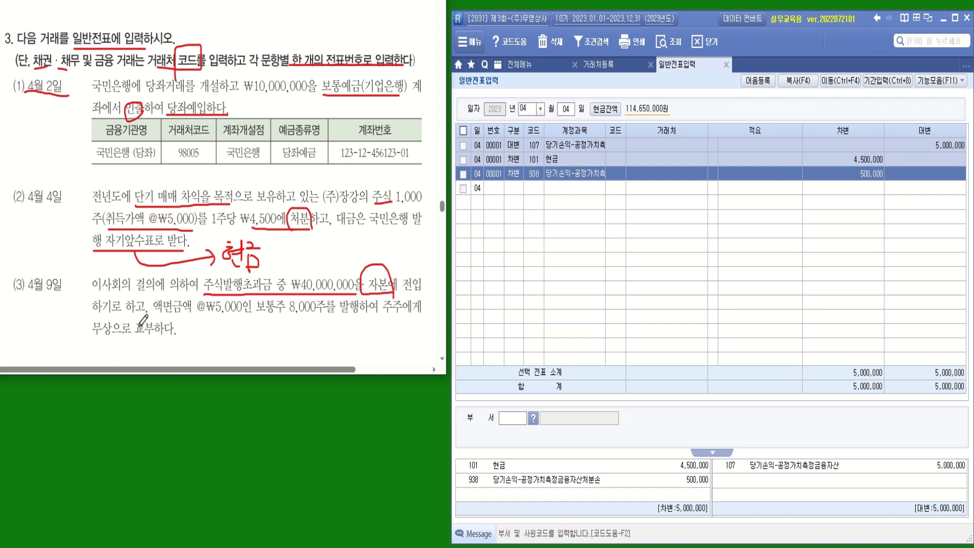
left_click_drag(208, 316, 321, 318)
left_click(282, 316)
left_click_drag(94, 336, 177, 336)
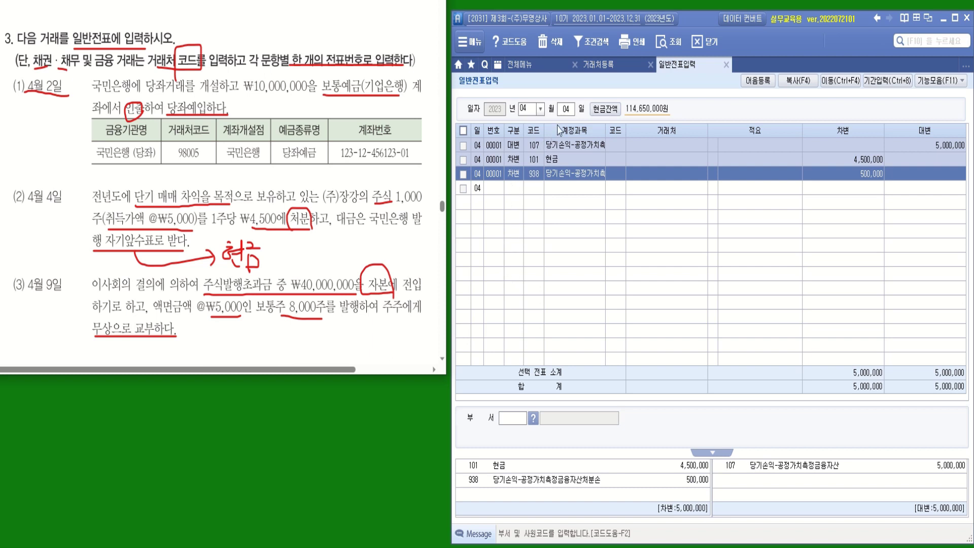
- Set the voucher day to April 9 and add a debit (차변) line to account 341, 주식발행초과금, for 40,000,000
left_click(566, 109)
type("09")
key("Return")
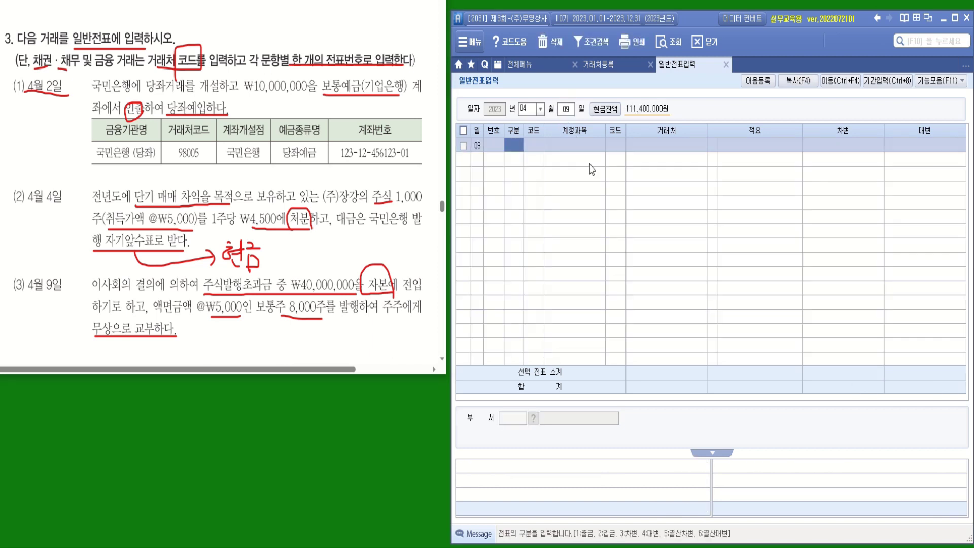
type("3")
key("Return")
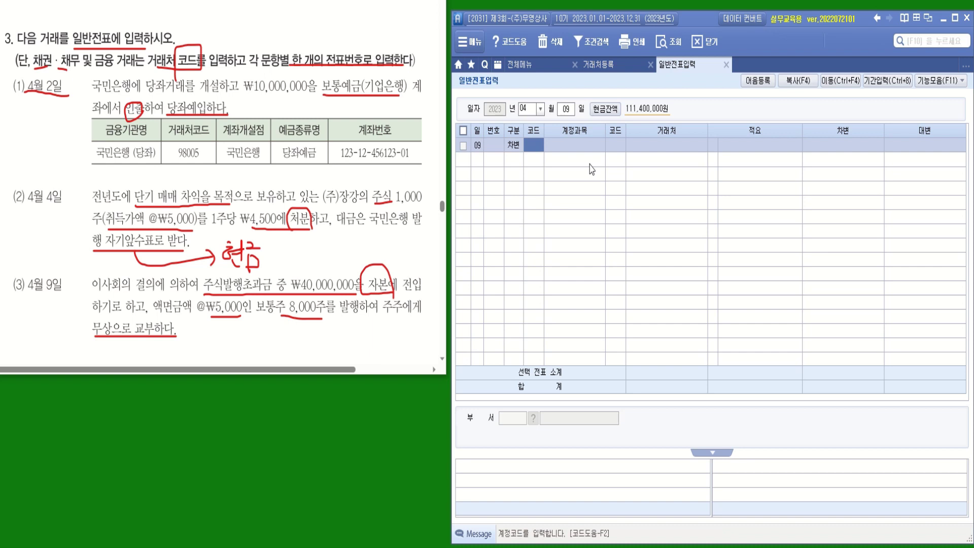
type("주시")
key("Return")
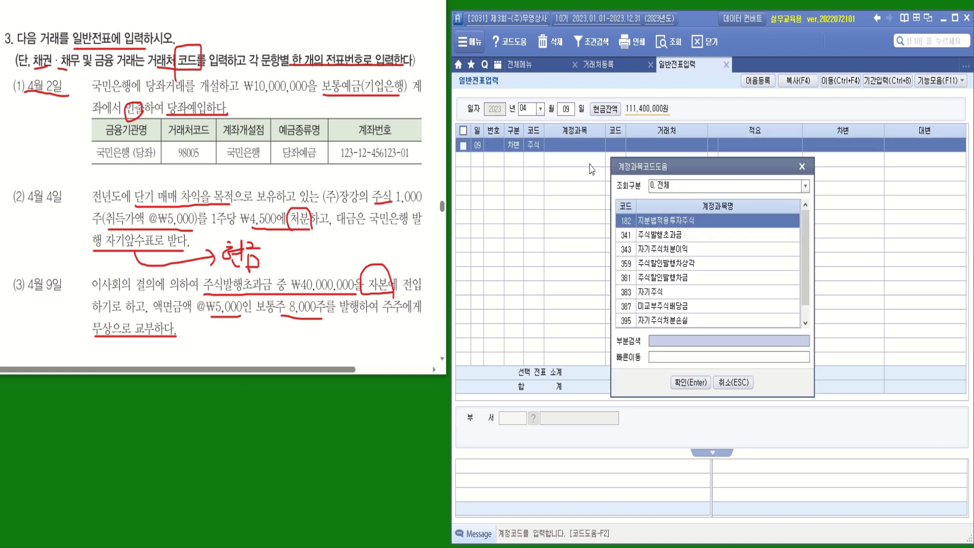
left_click(670, 237)
key("Return")
left_click(830, 153)
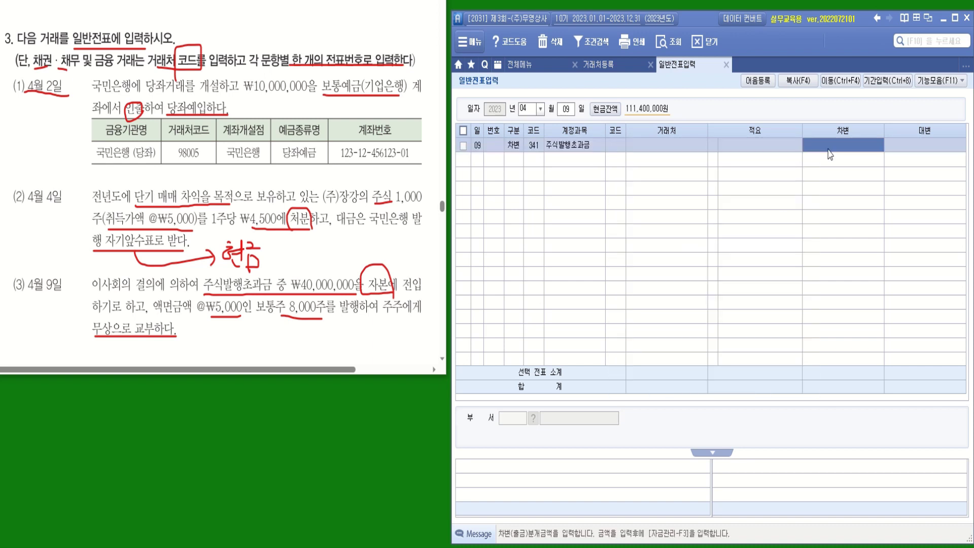
type("40,000,000")
key("Return")
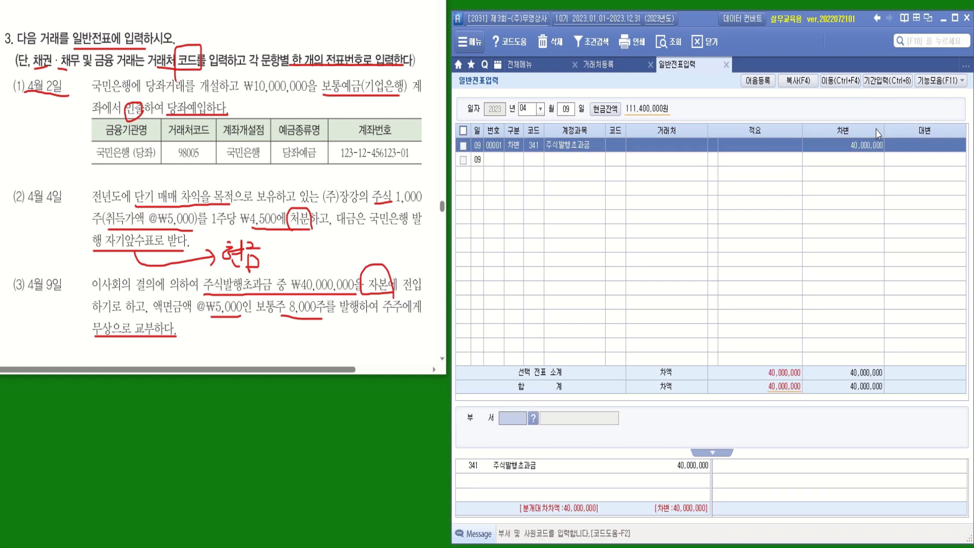
- Add a credit (대변) line to account 331, 보통주자본금, with no counterparty or description and the amount 40,000,000
key("Return")
key("4")
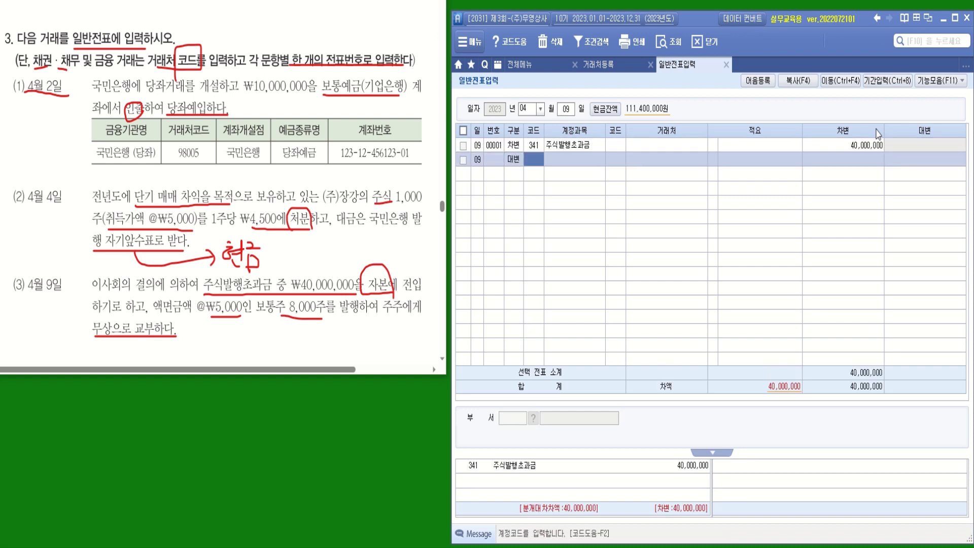
type("자본")
key("Return")
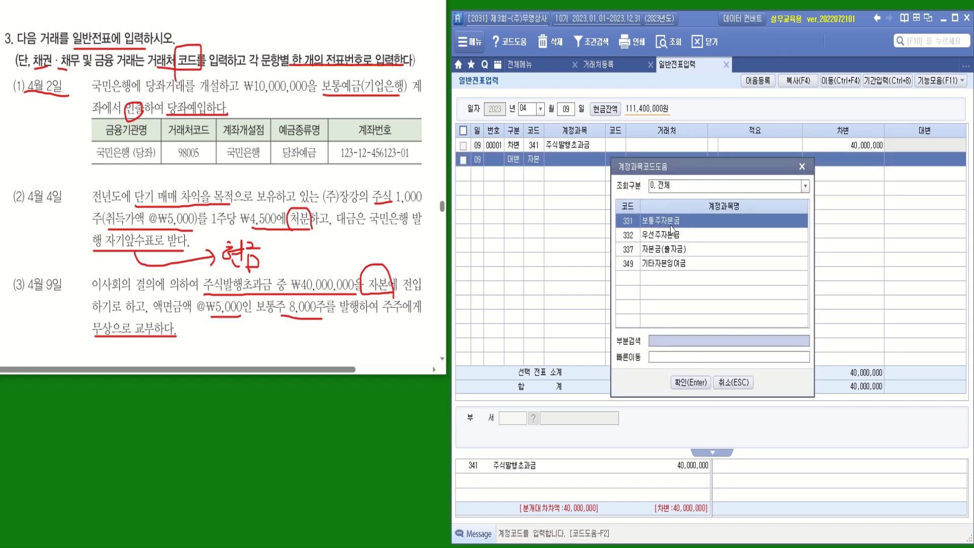
key("Return")
key("Return")
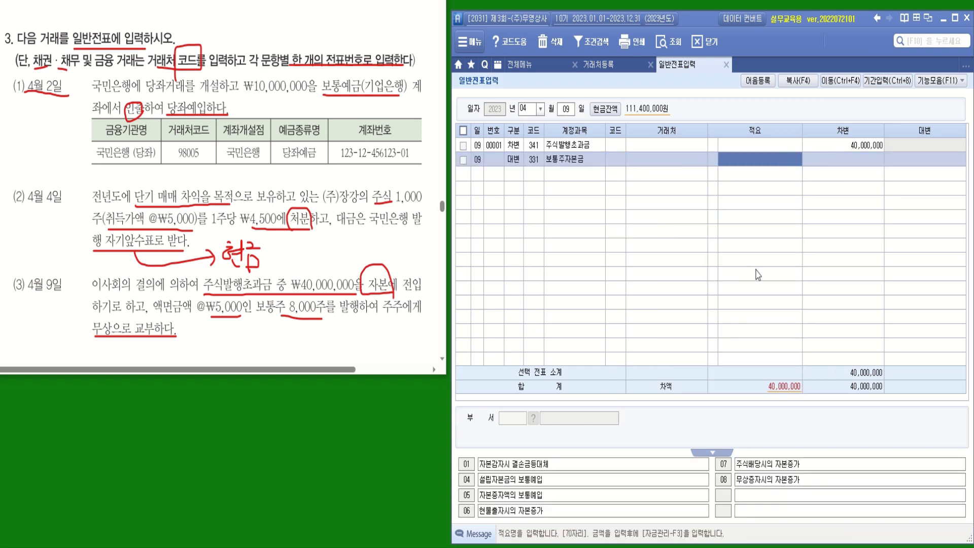
key("Return")
type("40,000,000")
key("Return")
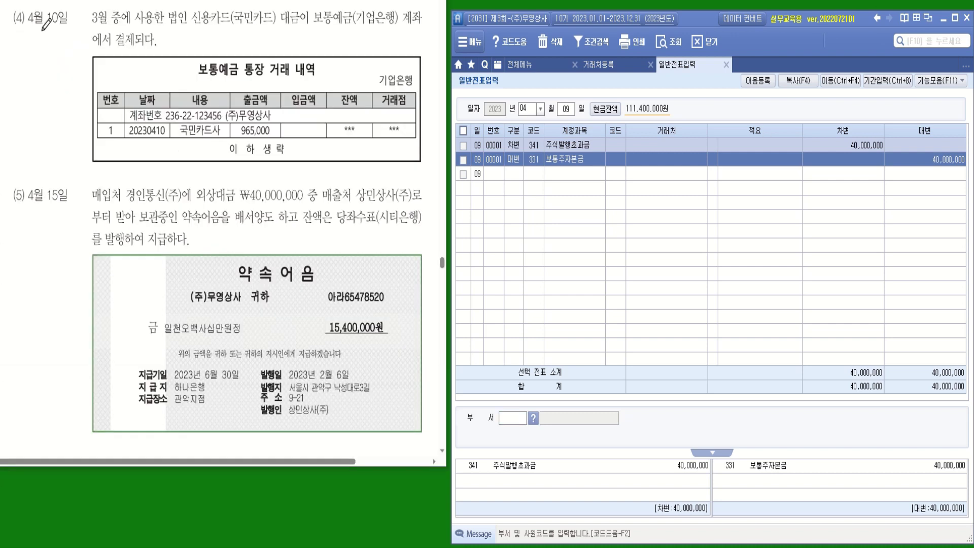
- Mark the date, the bank 기업은행, the settlement wording and the 965,000 withdrawal in the April 10 problem text
left_click_drag(43, 29, 66, 29)
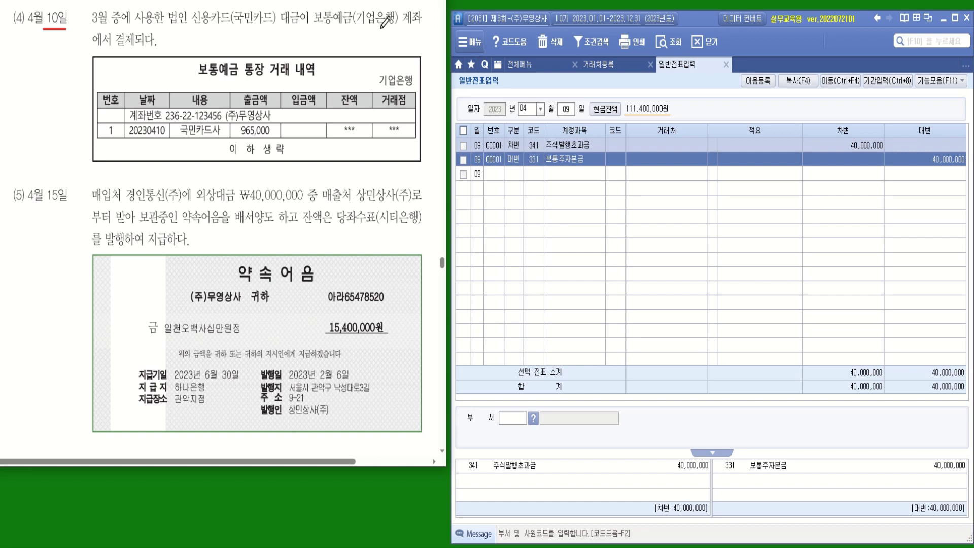
mouse_move(376, 15)
left_mouse_down()
mouse_move(374, 26)
mouse_move(357, 11)
mouse_move(378, 26)
left_mouse_up()
left_click_drag(98, 46, 160, 50)
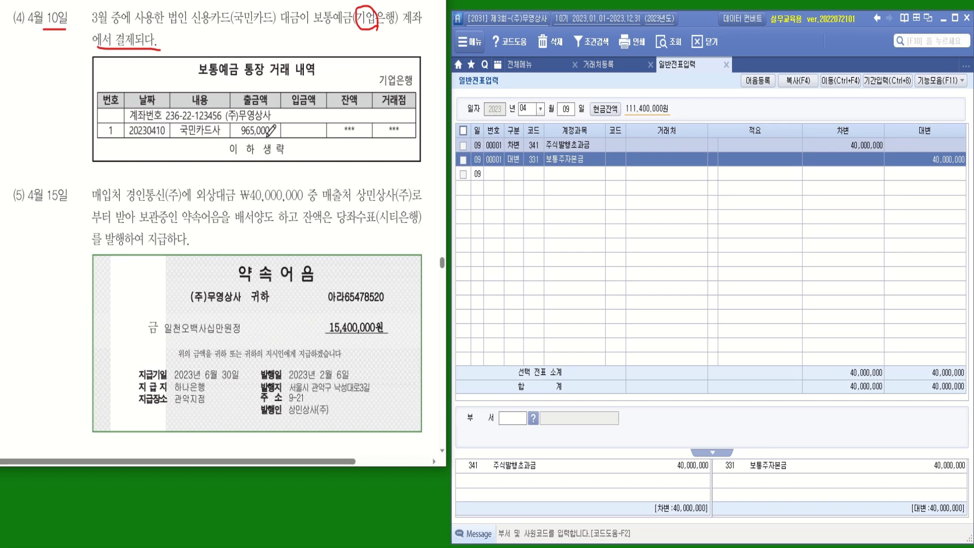
mouse_move(274, 139)
left_mouse_down()
mouse_move(235, 131)
mouse_move(272, 122)
mouse_move(276, 140)
left_mouse_up()
- Set the voucher day to April 10 and start a debit (차변) line on account 253, 미지급금
left_click(570, 110)
type("10")
key("Return")
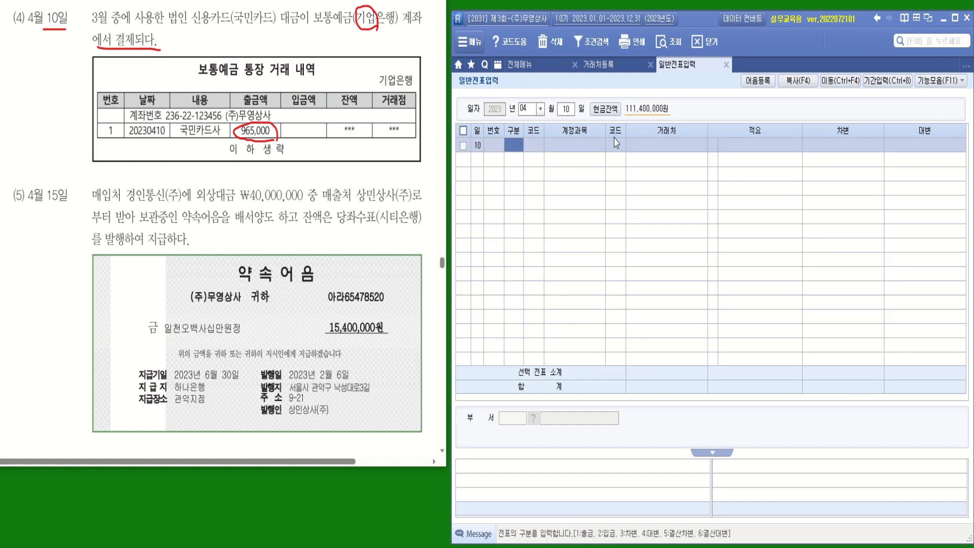
type("3")
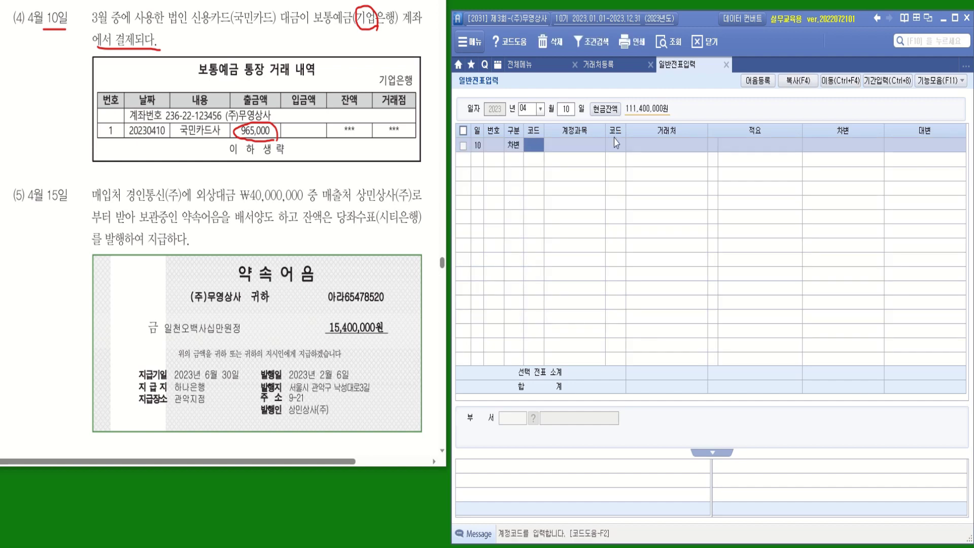
type("미지")
key("Return")
key("Return")
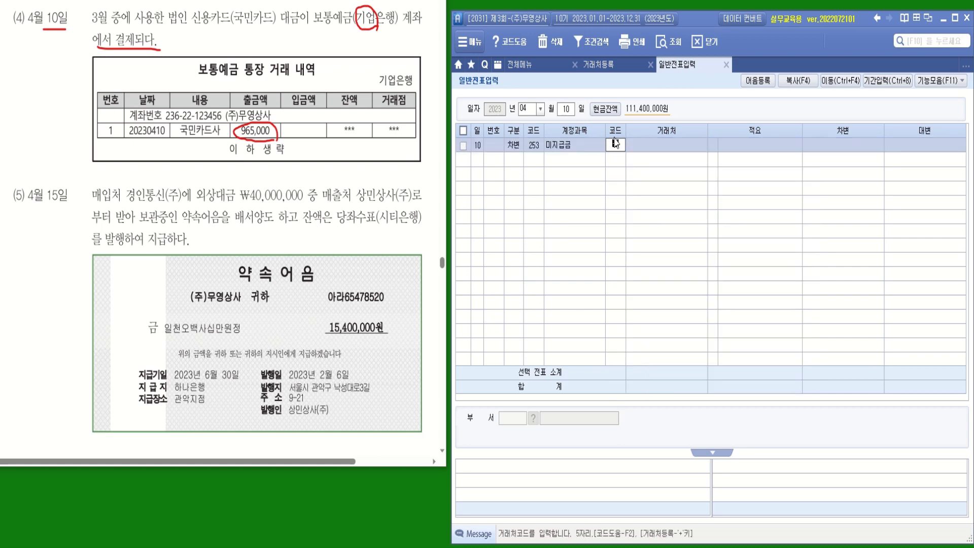
- Give the 미지급금 debit line the counterparty 국민카드(매입), no description and the amount 965,000
type("국민")
key("Return")
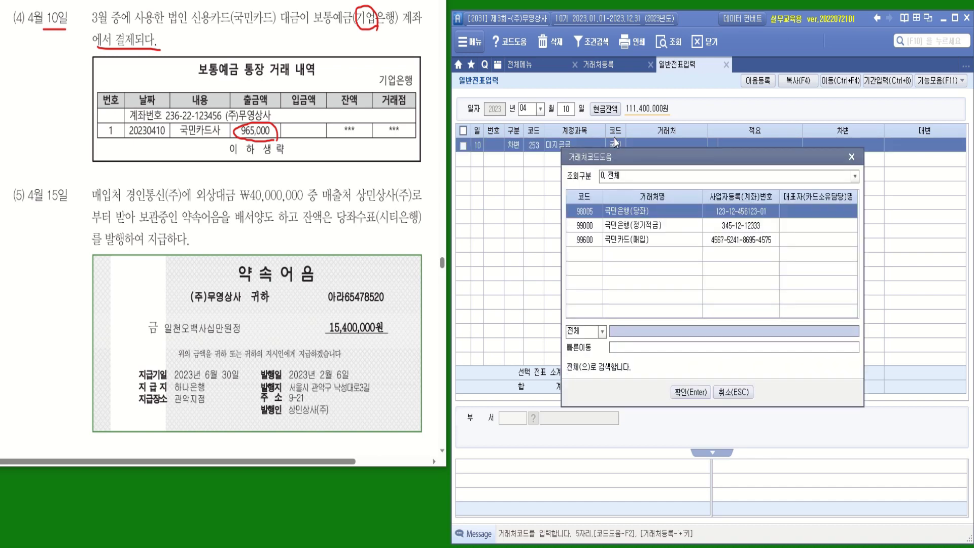
key("Down")
key("Down")
key("Return")
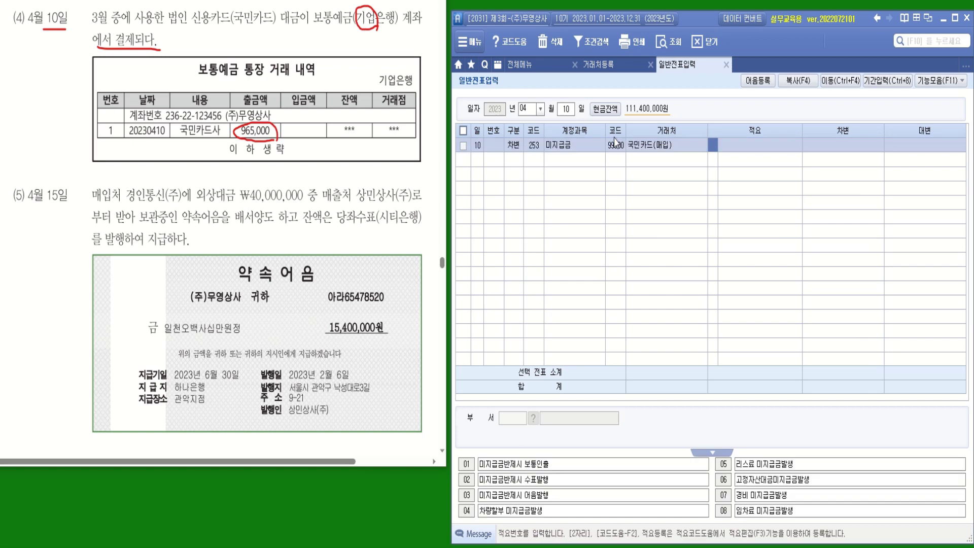
key("Return")
type("9650000")
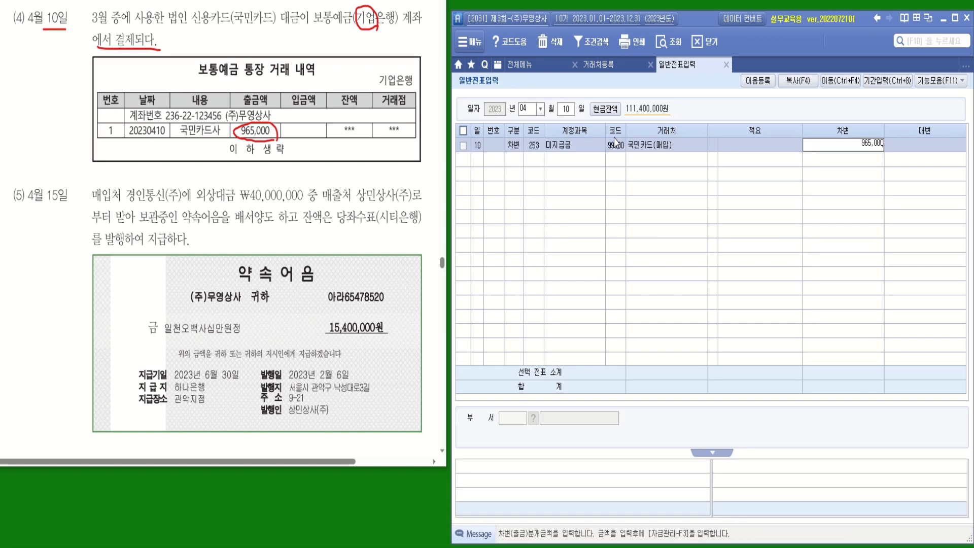
key("Return")
- Add a credit (대변) line to account 103, 보통예금, with the counterparty 기업은행(보통) and the amount 965,000
key("Return")
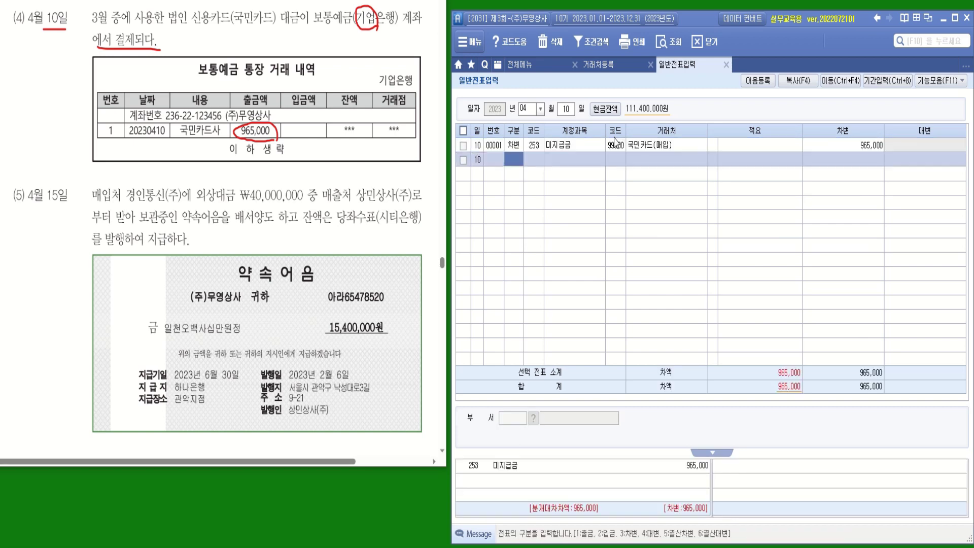
key("4")
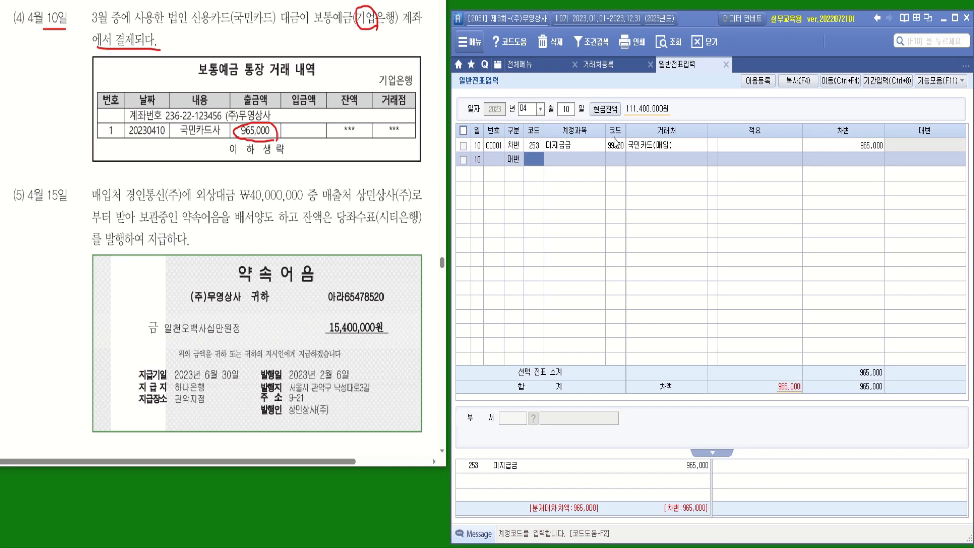
type("보통")
key("Return")
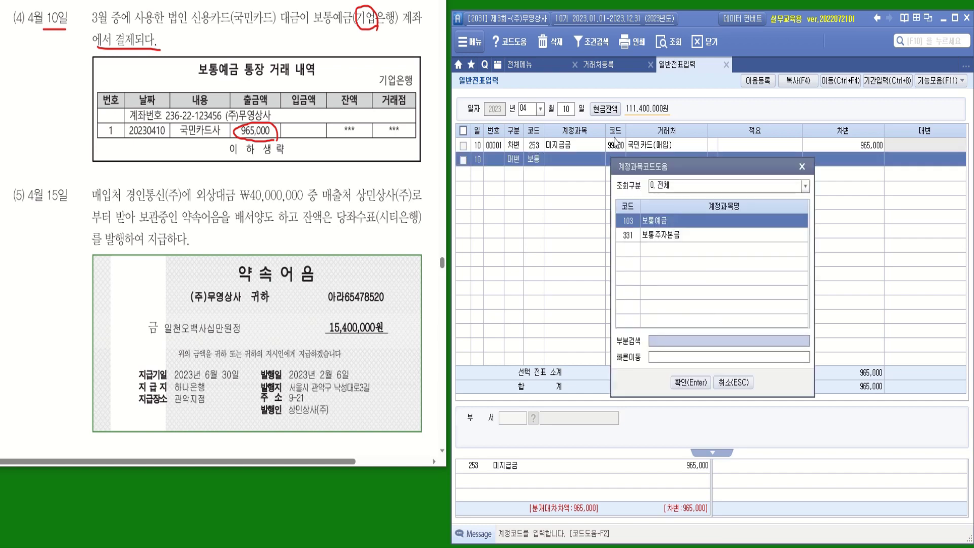
double_click(659, 222)
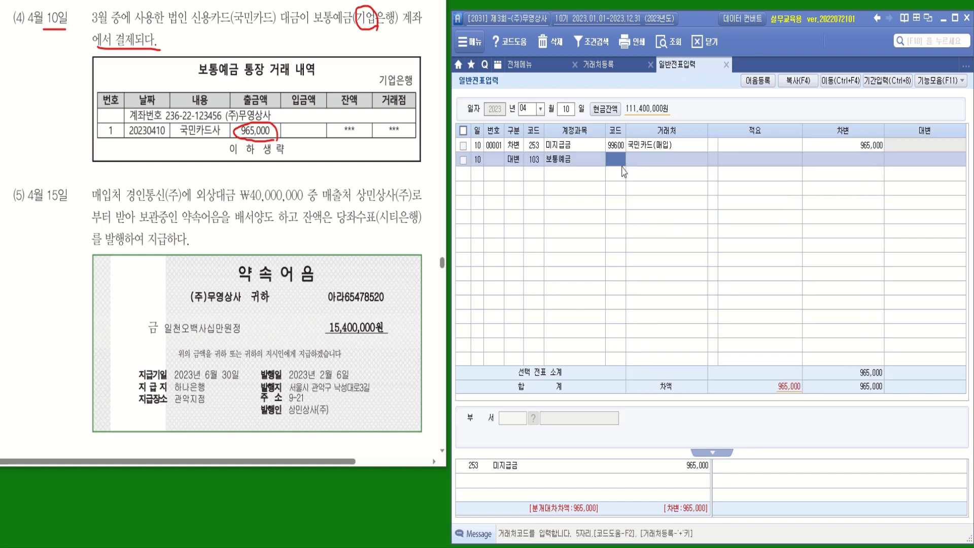
type("기업")
key("Return")
key("Return")
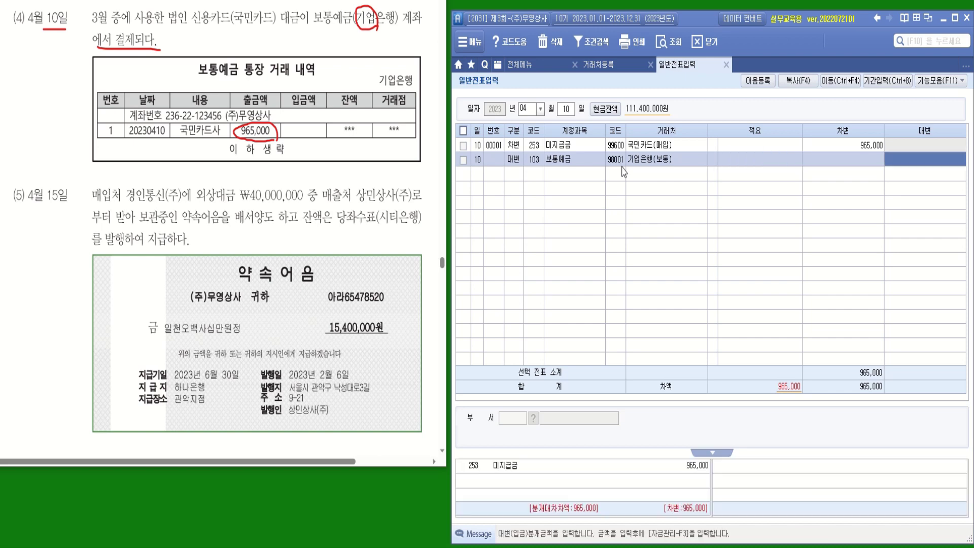
type("9650000")
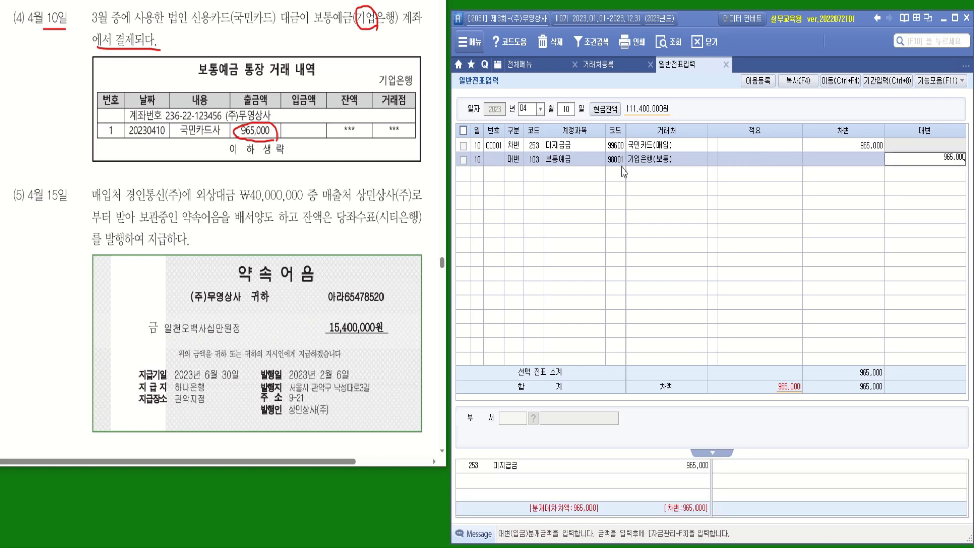
key("Return")
left_click(518, 161)
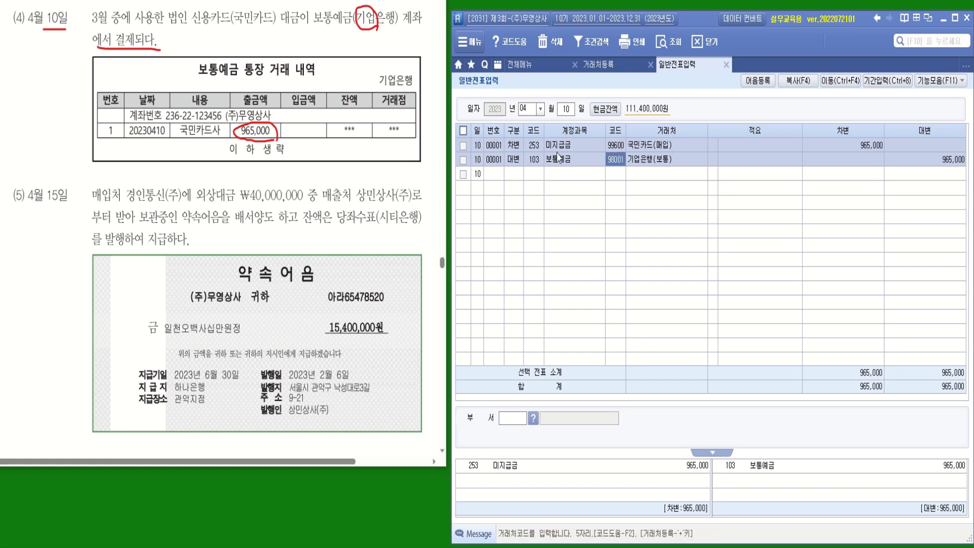
left_click(541, 151)
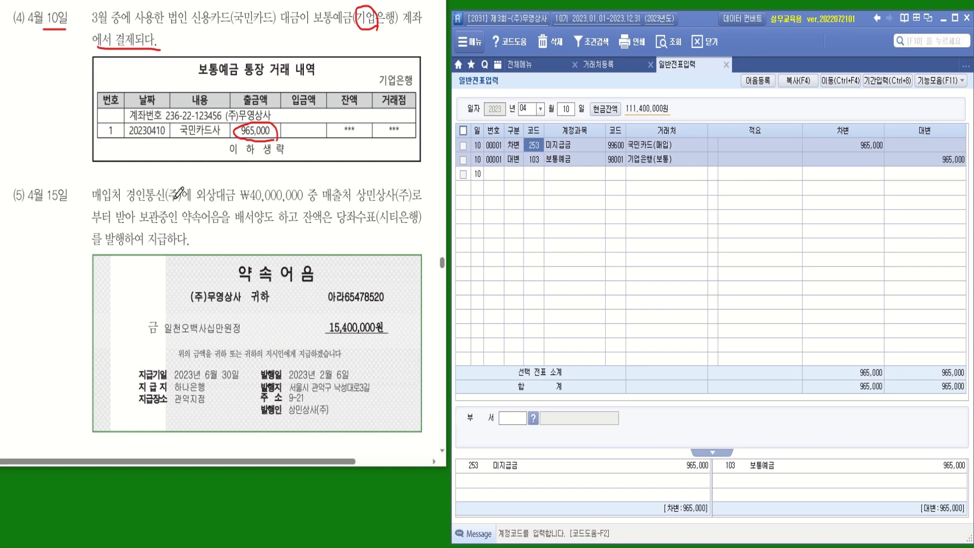
- Underline the payable amount, note endorsement and 당좌수표(시티은행) payment in the April 15 problem text, and write F3 beside it
mouse_move(197, 205)
left_mouse_down()
mouse_move(311, 203)
mouse_move(310, 183)
mouse_move(318, 205)
left_mouse_up()
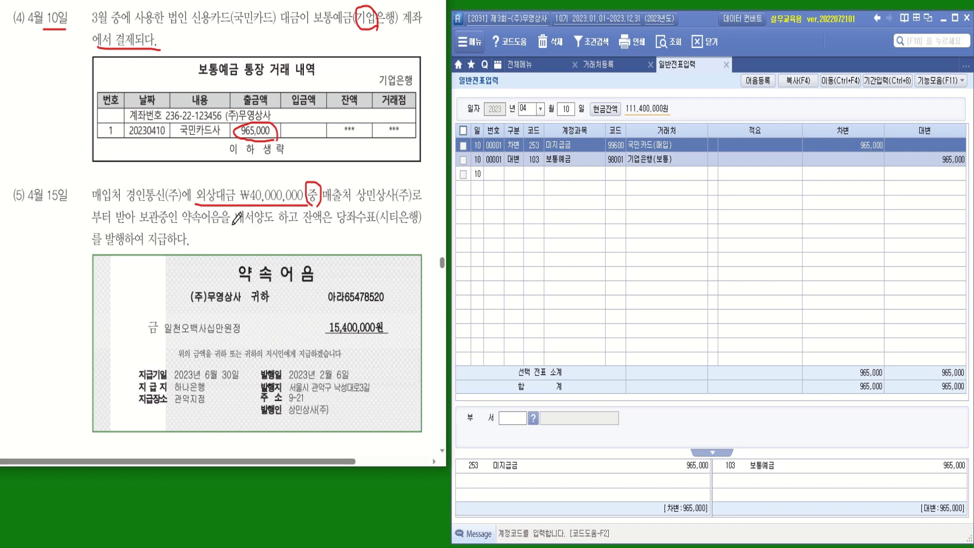
left_click_drag(233, 224, 292, 225)
left_click_drag(338, 223, 417, 224)
left_click_drag(99, 246, 181, 245)
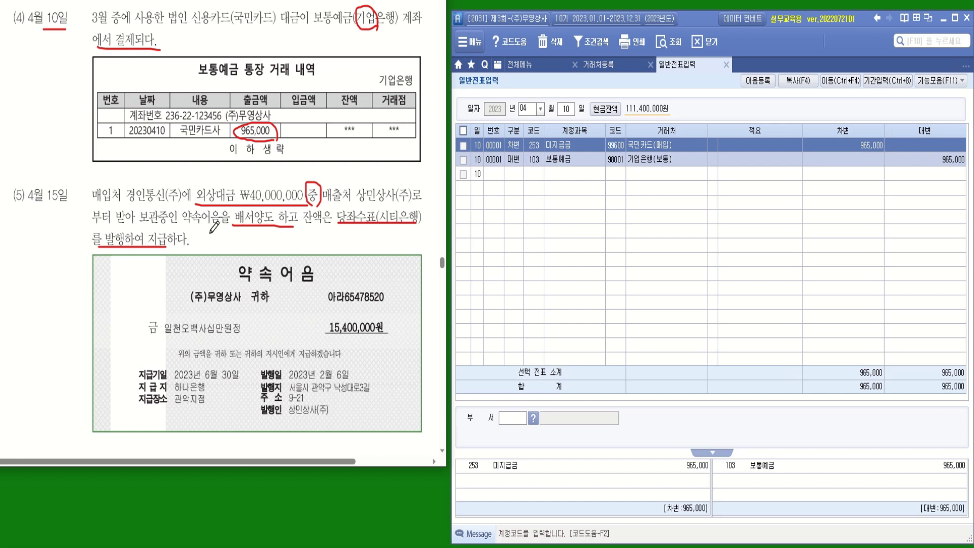
mouse_move(204, 231)
left_mouse_down()
mouse_move(213, 230)
mouse_move(205, 254)
mouse_move(225, 237)
mouse_move(218, 243)
mouse_move(229, 250)
mouse_move(214, 254)
left_mouse_up()
- Set the voucher day to April 15 and start a debit (차변) line on account 251, 외상매입금
left_click(571, 110)
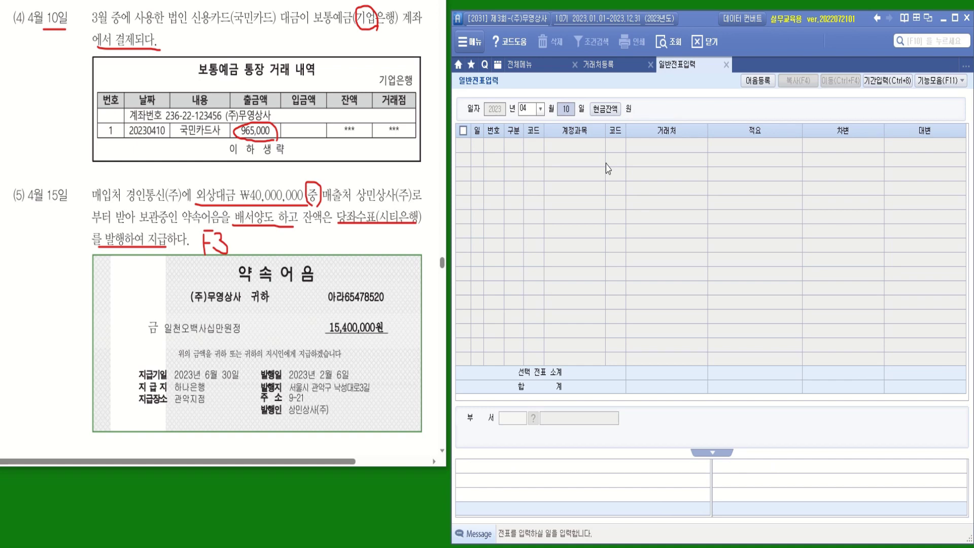
type("15")
key("Return")
type("3")
key("Return")
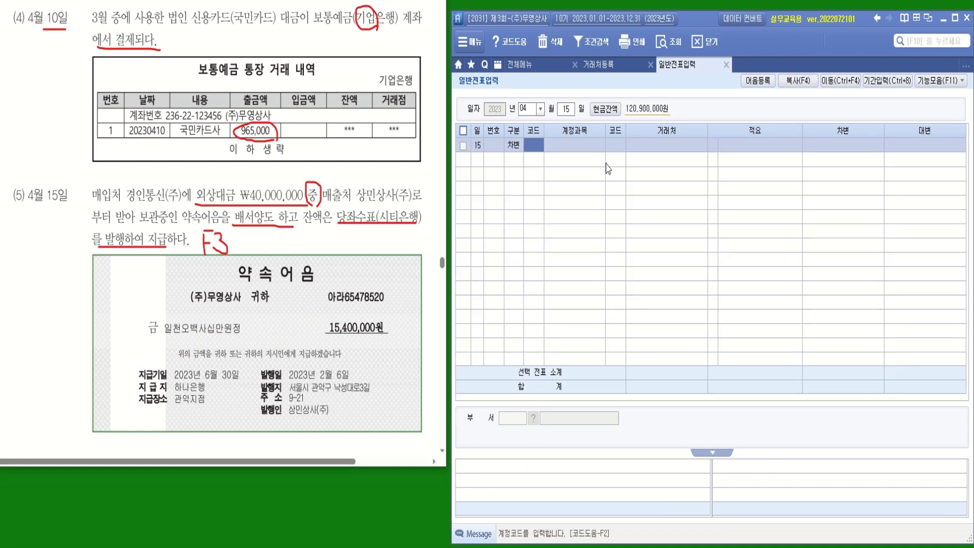
type("ㅂㅏㅇ")
key("Return")
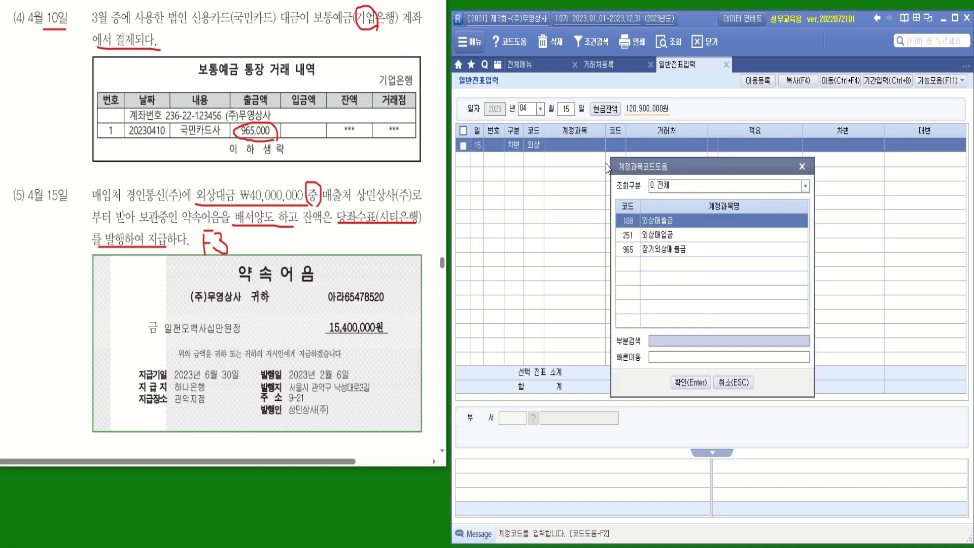
left_click(659, 235)
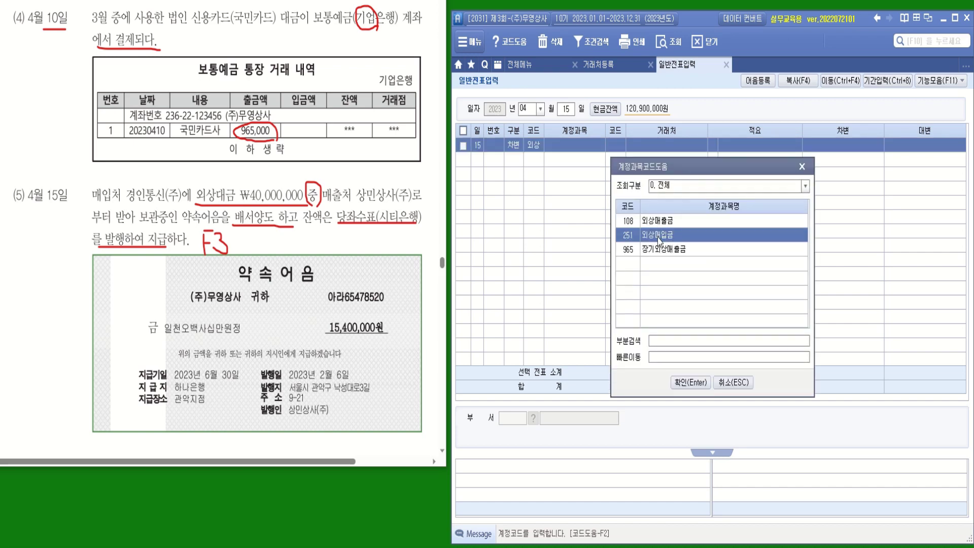
key("Return")
- Give the 외상매입금 debit line the counterparty 경인통신(주), no description and the amount 40,000,000
type("경인")
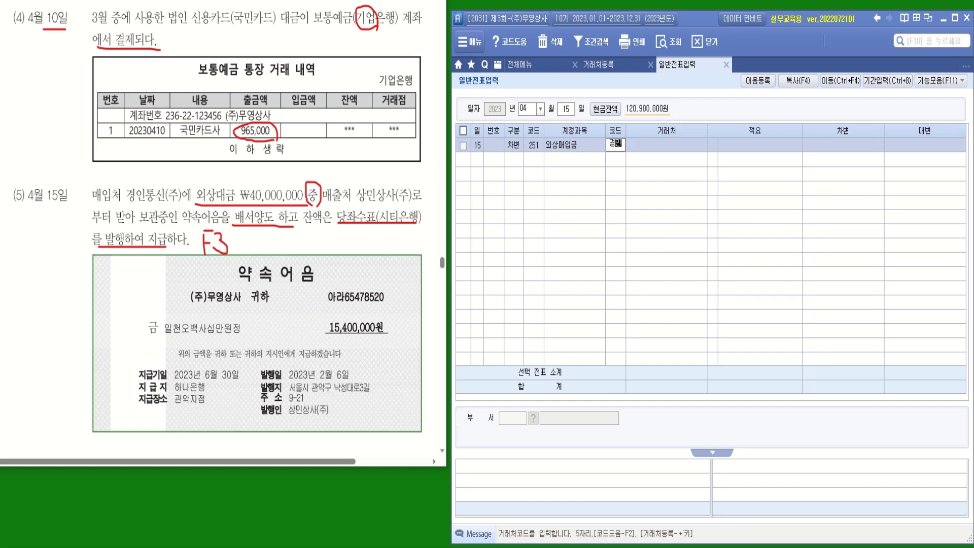
key("Return")
key("Return")
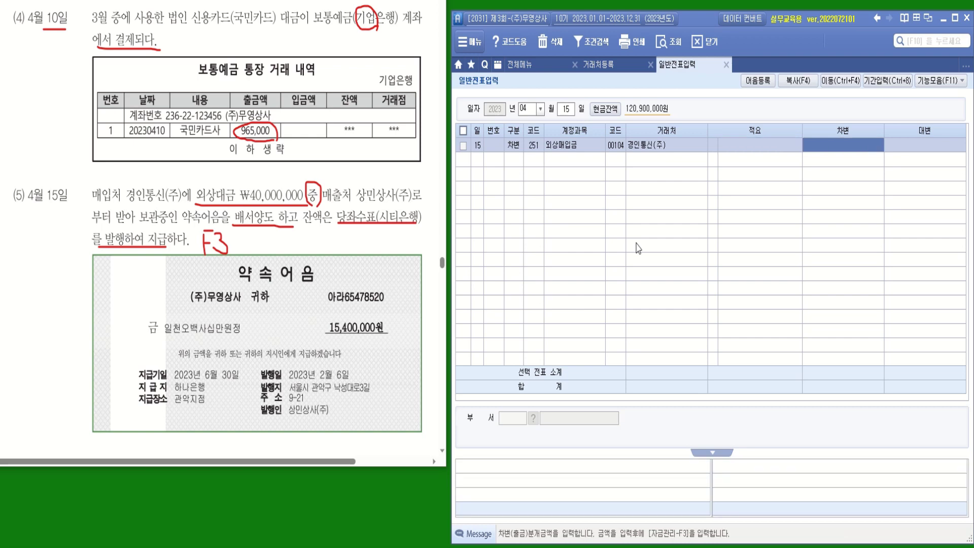
type("40000000")
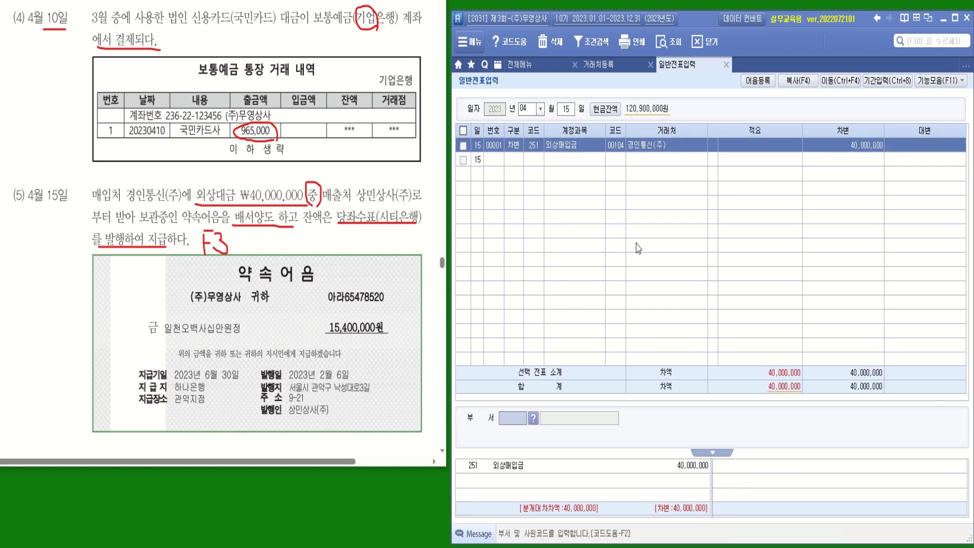
- Add a credit (대변) line on account 110, 받을어음, underline the note's issuer in the problem, and set 상민상사(주) as counterparty
key("Return")
type("4")
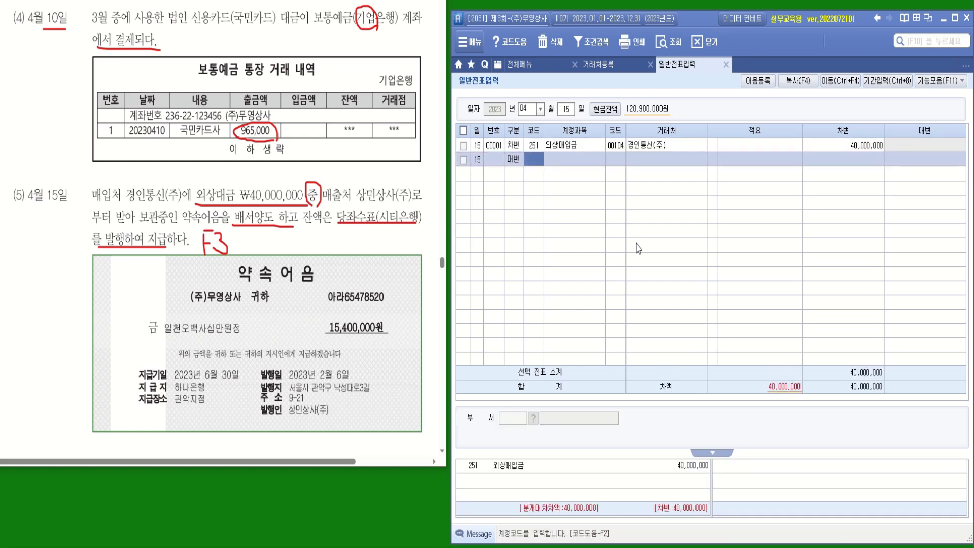
type("110")
key("Return")
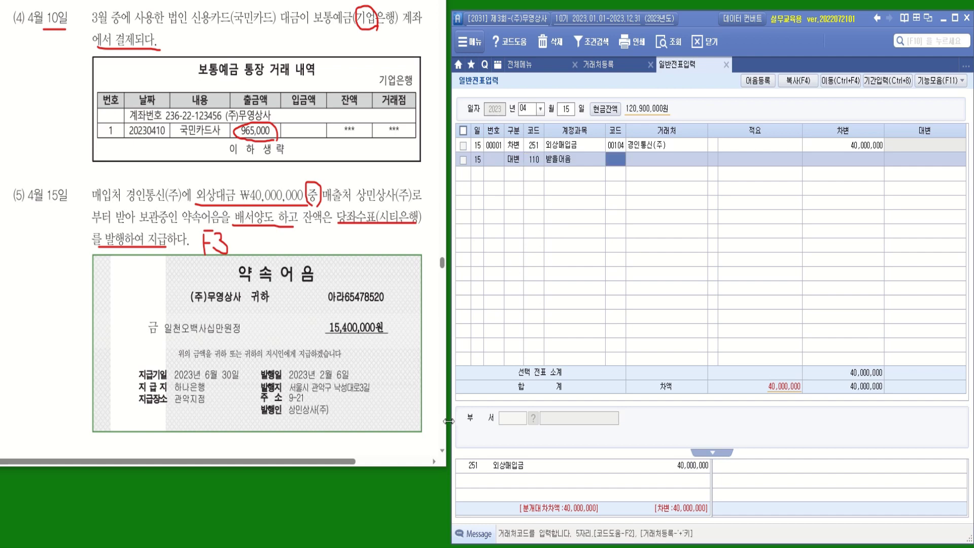
left_click_drag(291, 417, 329, 416)
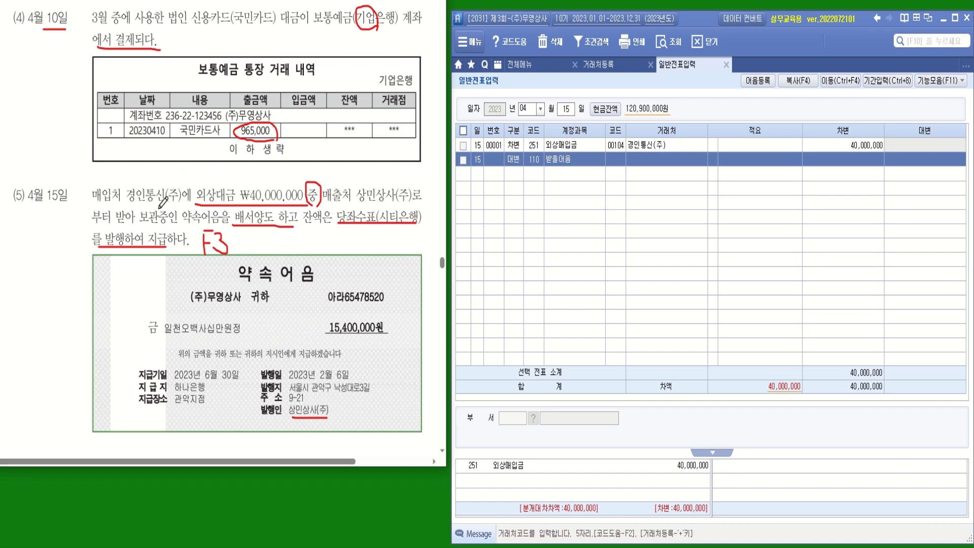
left_click(616, 158)
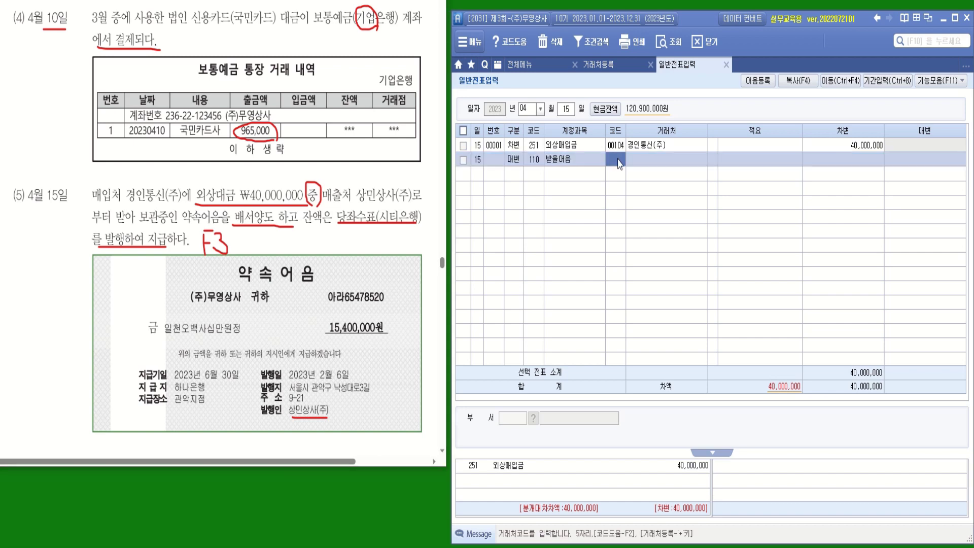
type("사ㅇ민")
key("Return")
key("Return")
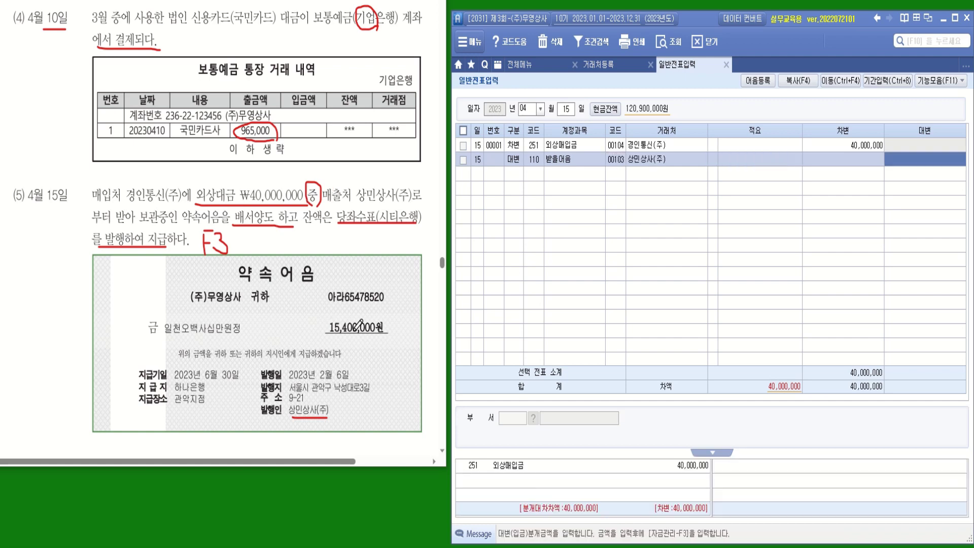
- Circle the face amount on the promissory note and enter 15,400,000 as the credit on the 받을어음 line
mouse_move(387, 339)
left_mouse_down()
mouse_move(338, 343)
mouse_move(365, 300)
mouse_move(396, 330)
mouse_move(373, 355)
left_mouse_up()
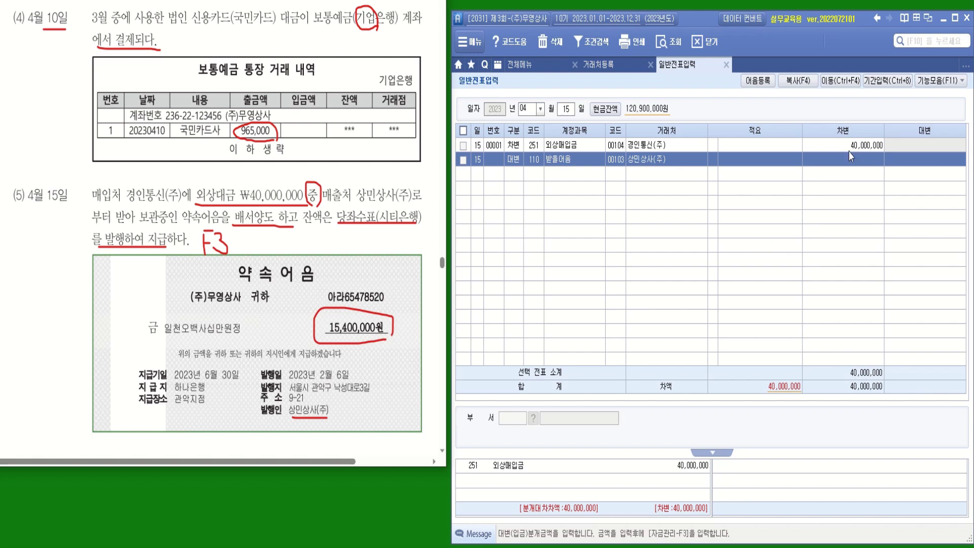
left_click(897, 162)
type("15400000")
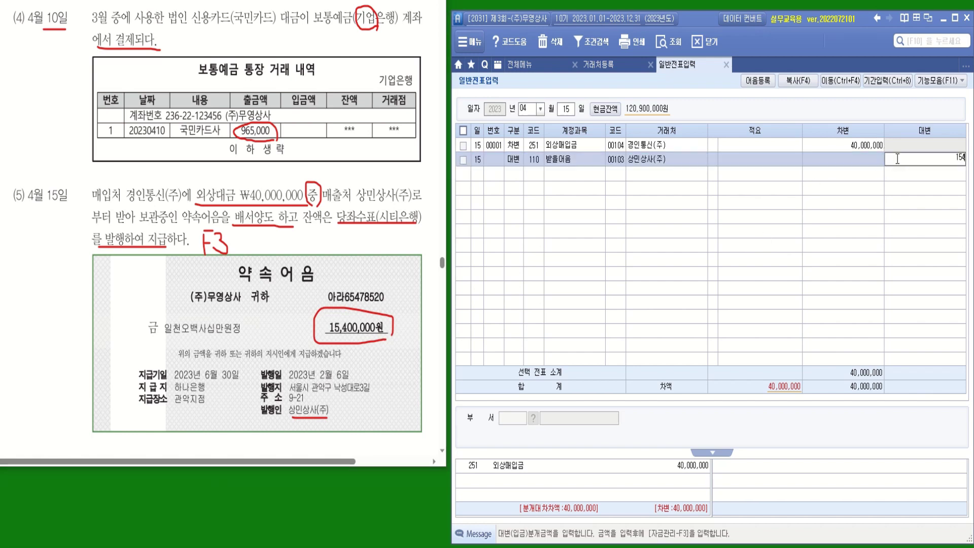
key("Return")
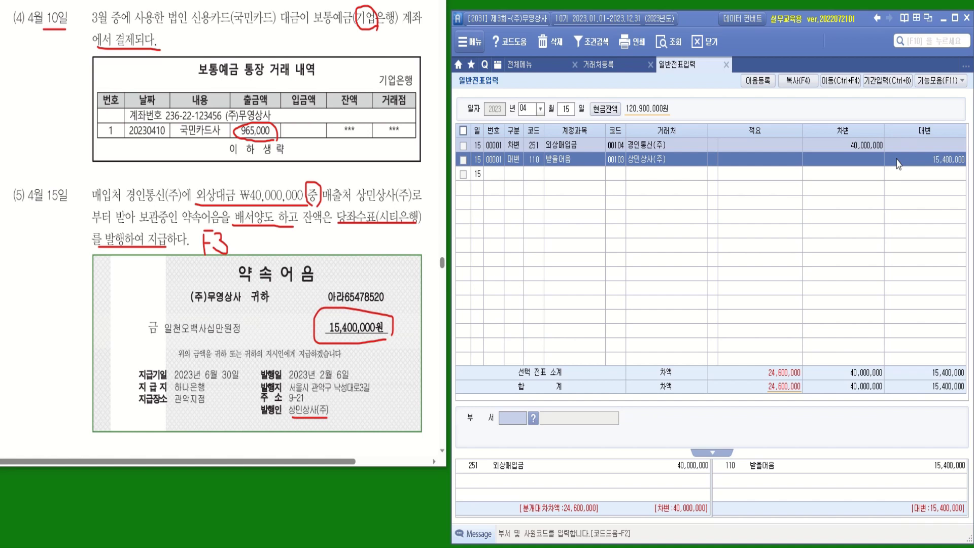
- In the 받을어음 line's note management, set 어음상태 to 3 배서 and select the held 15,400,000 note from 상민상사(주)
left_click(715, 160)
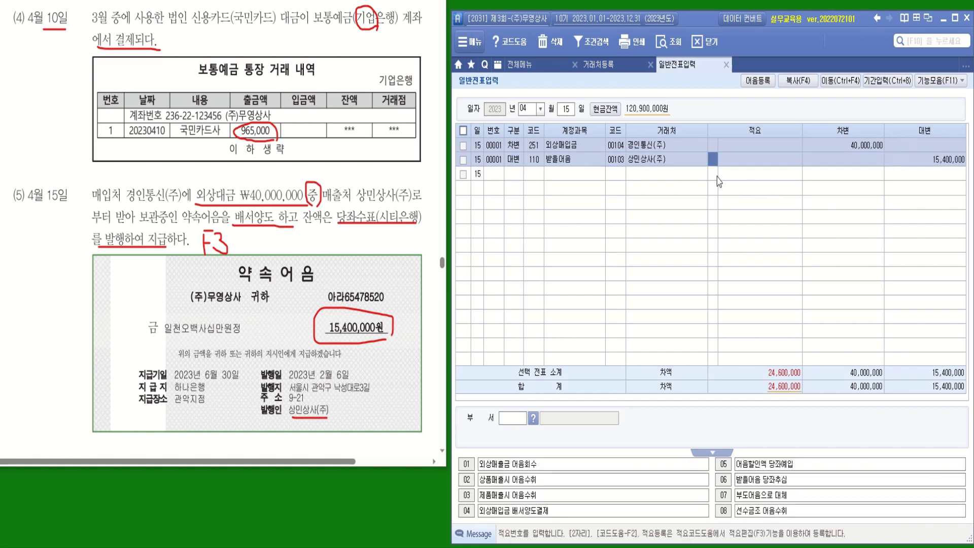
key("Return")
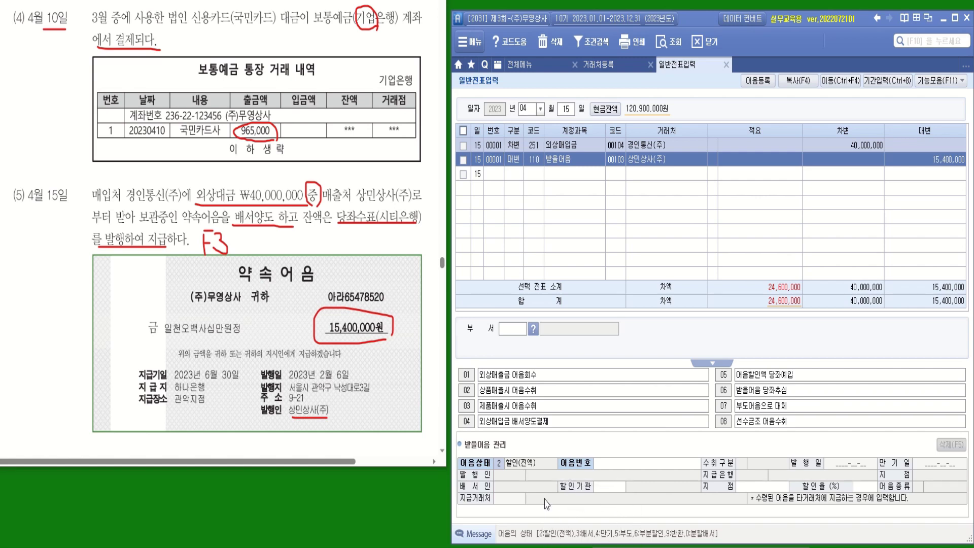
type("3")
key("Return")
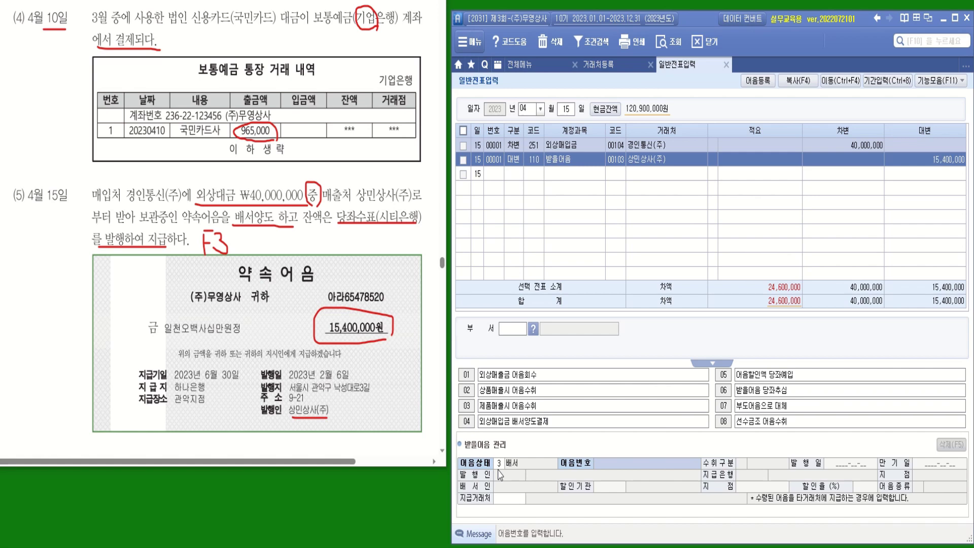
key("F2")
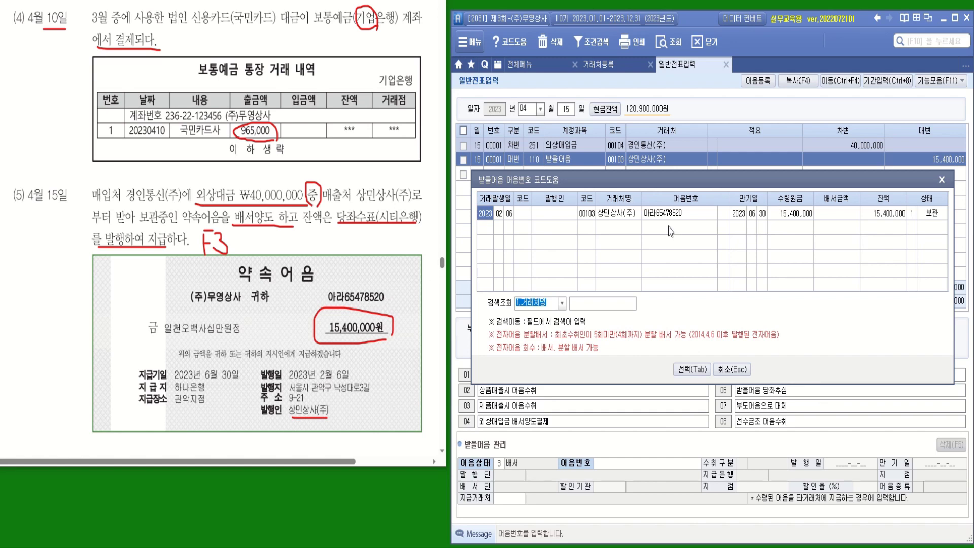
left_click(806, 216)
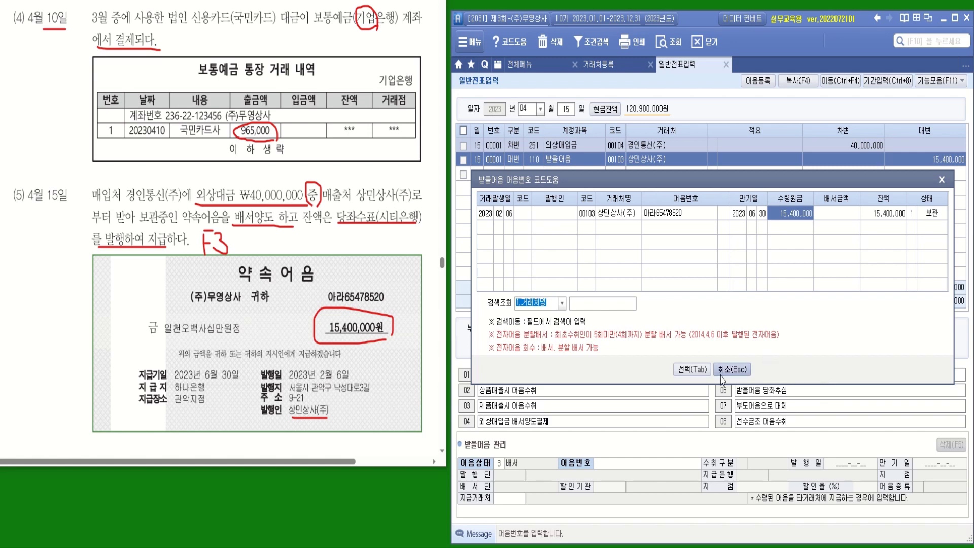
left_click(696, 371)
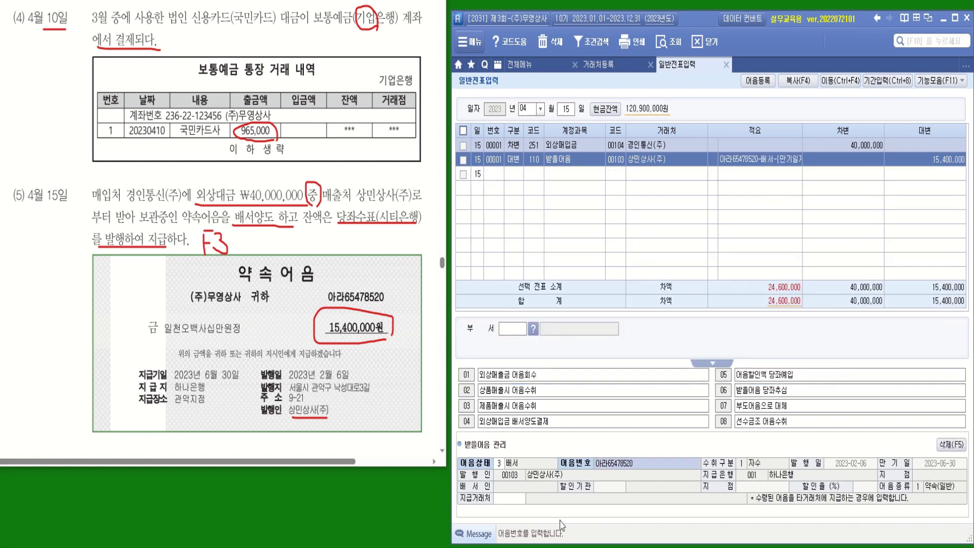
- Set the endorsed note's 지급거래처 to 00104, 경인통신(주)
left_click(517, 510)
left_click(514, 502)
key("F2")
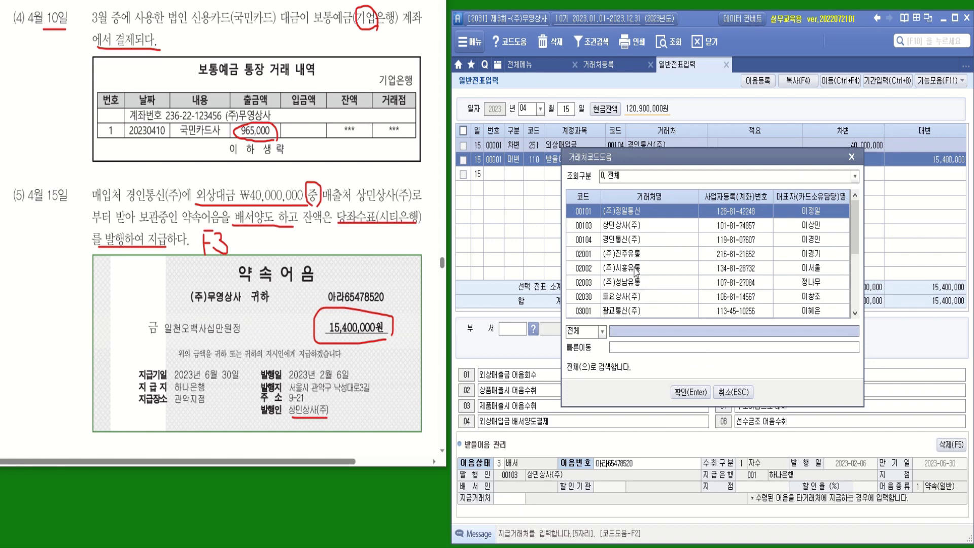
left_click(629, 247)
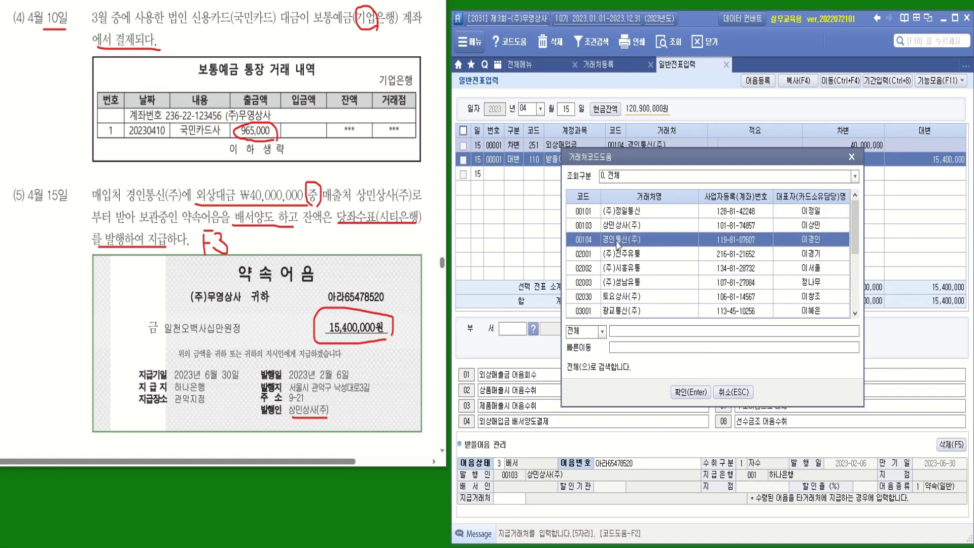
double_click(618, 245)
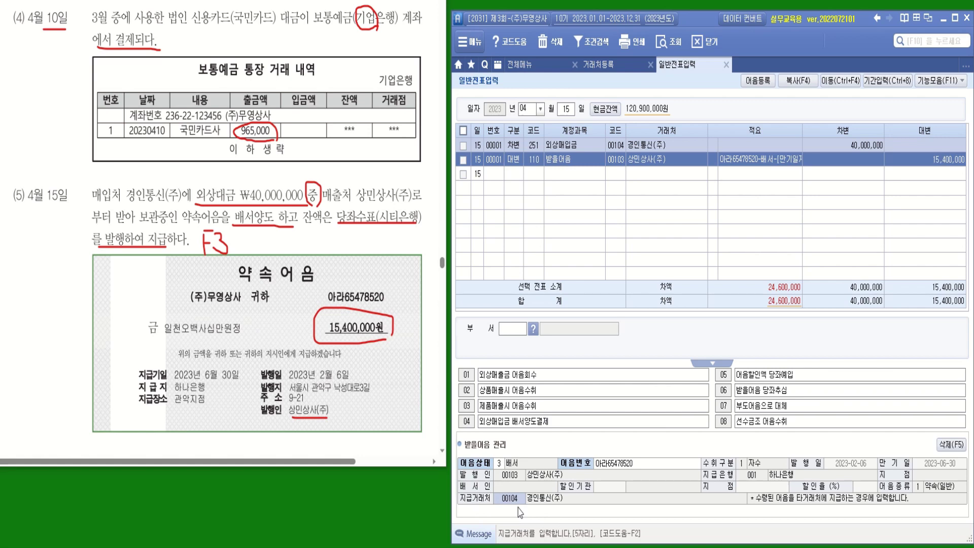
- Add a credit (대변) line on account 102, 당좌예금, with counterparty 시티은행(당좌), no description and the amount 24,600,000
left_click(515, 175)
type("4")
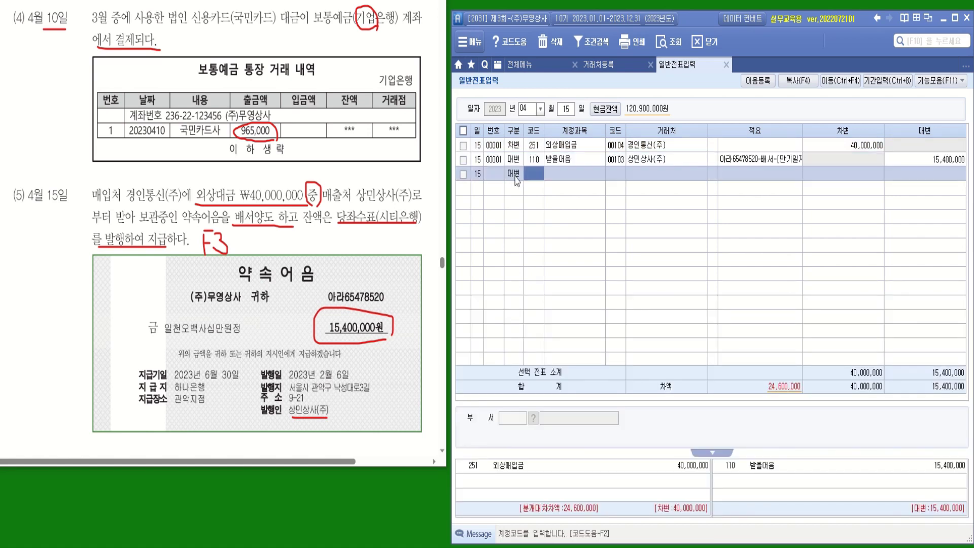
type("당ㅈㅘ")
key("Return")
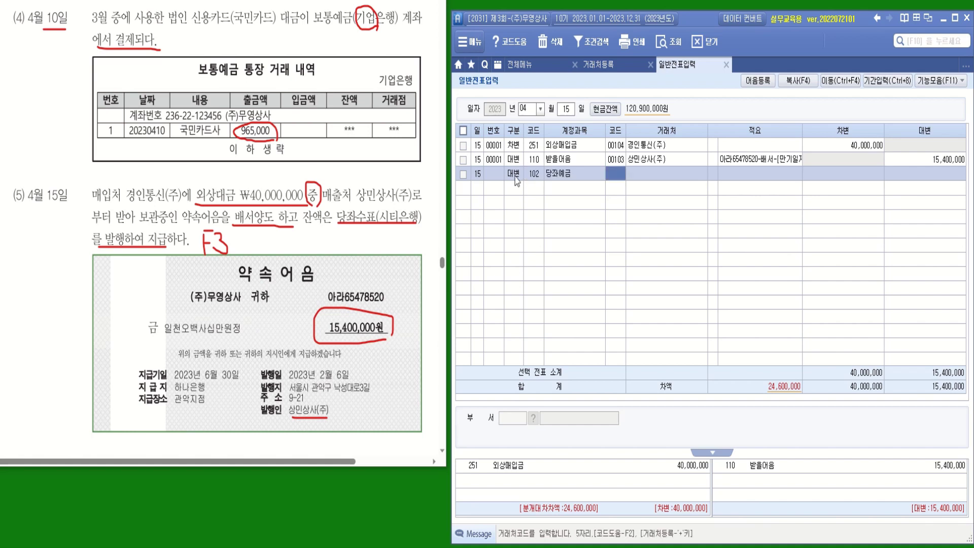
type("시티")
key("Return")
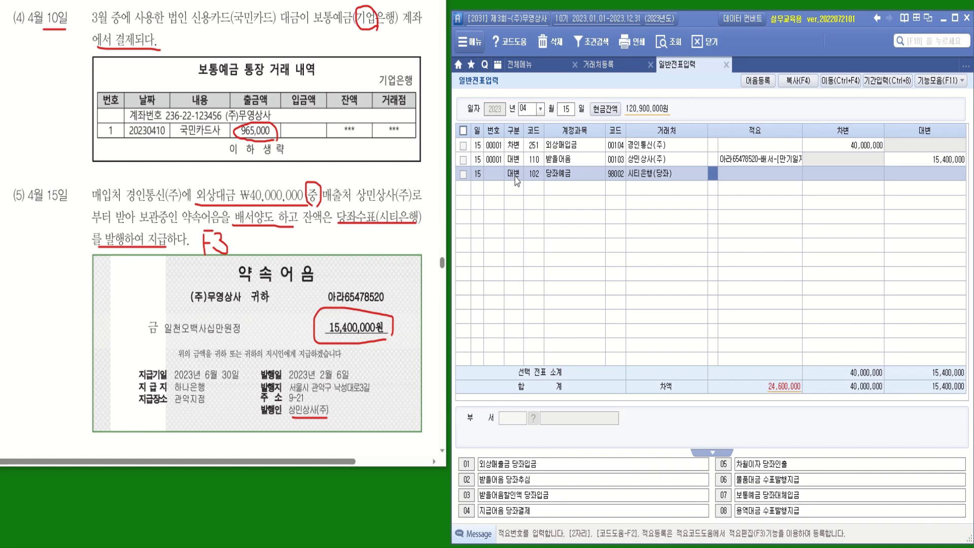
key("Return")
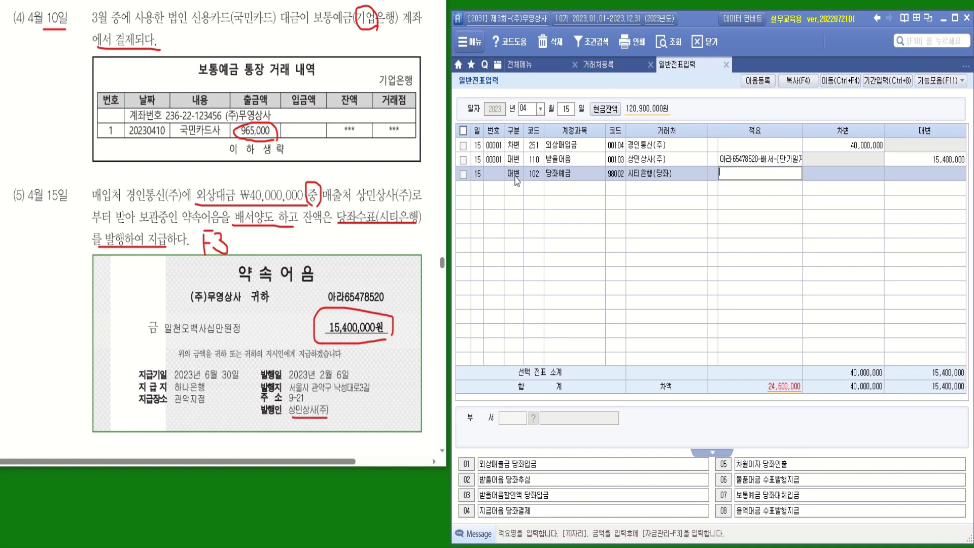
key("Return")
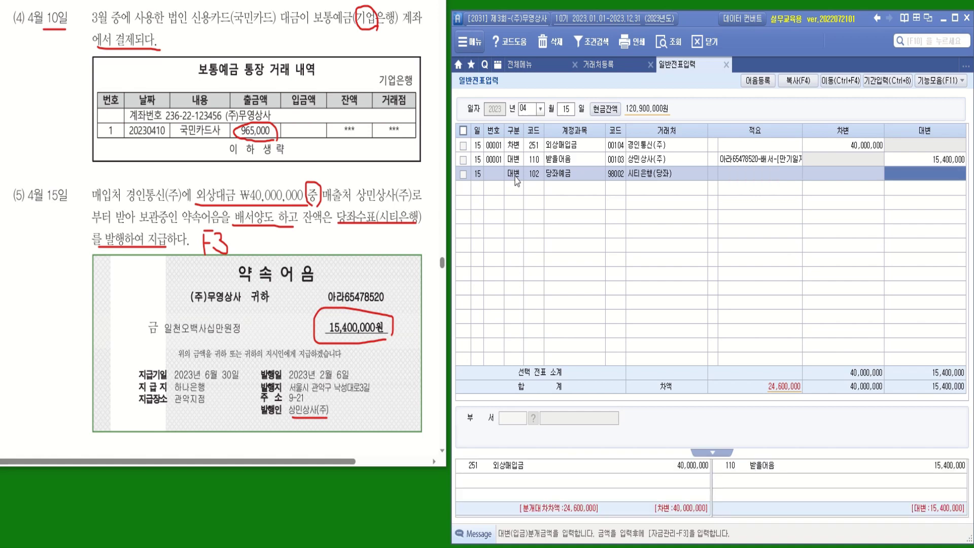
type("24600000")
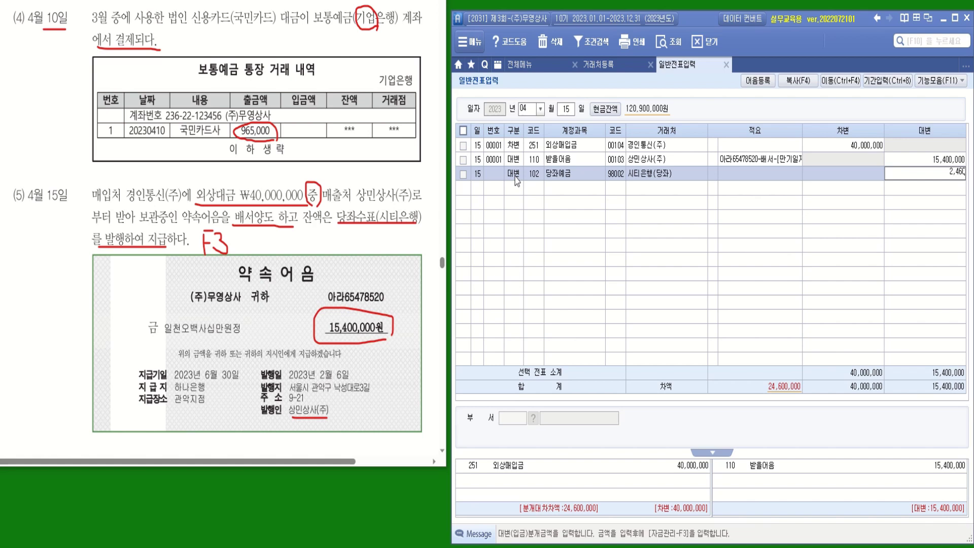
key("Return")
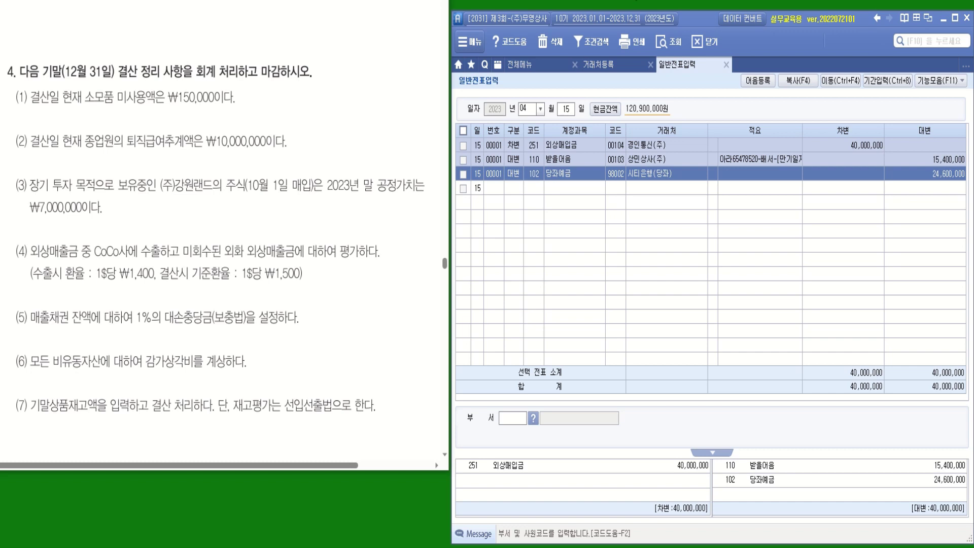
- In the closing problem text, circle 마감, underline the ₩150,000 of unused supplies in item (1), and write 수 beside it
mouse_move(281, 80)
left_mouse_down()
mouse_move(265, 64)
mouse_move(283, 63)
mouse_move(283, 81)
left_mouse_up()
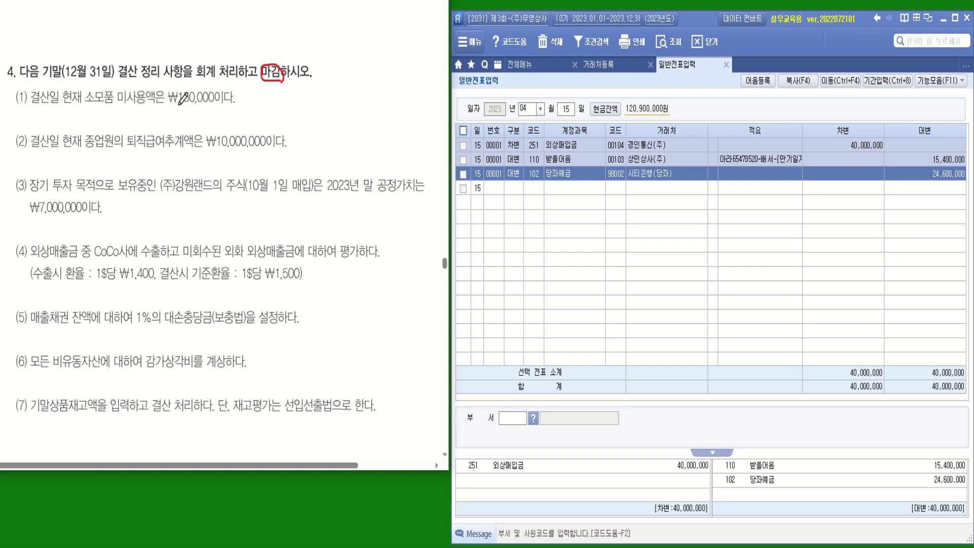
left_click_drag(179, 107, 226, 107)
mouse_move(257, 92)
left_mouse_down()
mouse_move(268, 105)
mouse_move(259, 128)
left_mouse_up()
- Open the trial balance (합계잔액시산표) and query it for December 2023
left_click(525, 69)
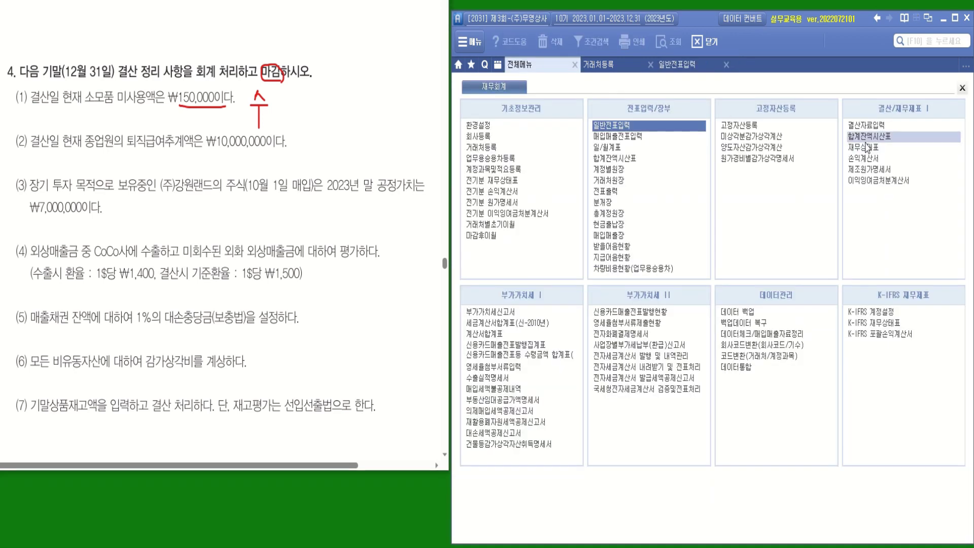
left_click(863, 137)
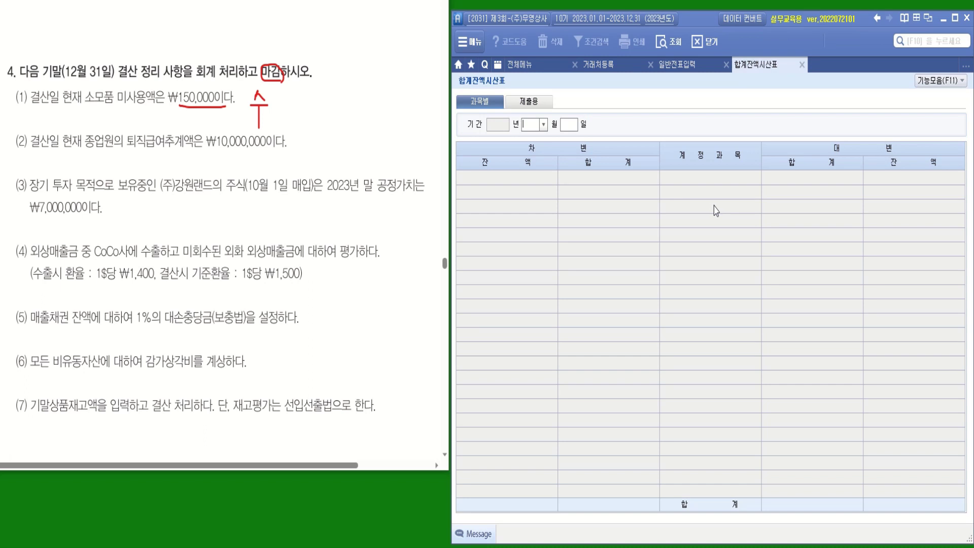
left_click(542, 125)
left_click(528, 244)
left_click(670, 42)
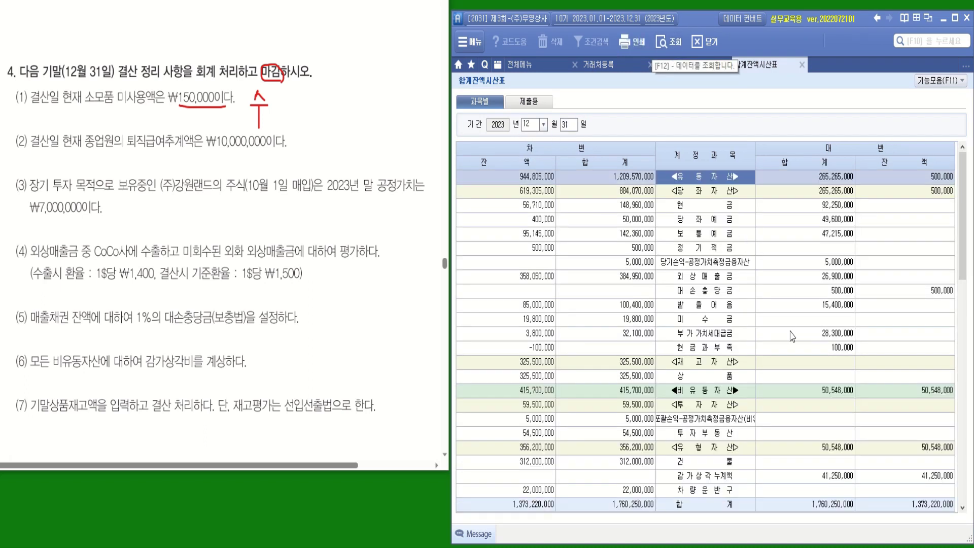
- Find the 소모품비 row under 판매관리비 in the trial balance and check its debit balance
left_click(724, 378)
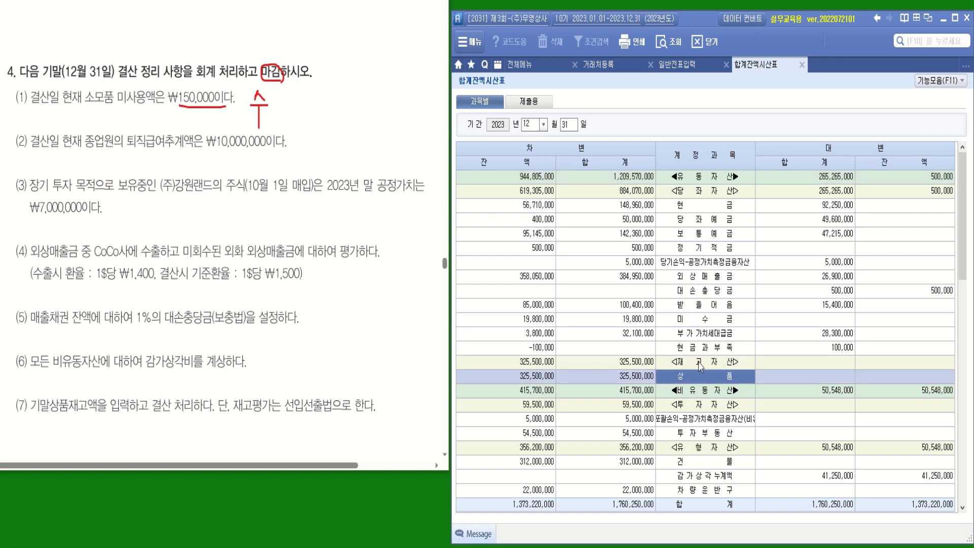
scroll(721, 314, "down", 6)
scroll(717, 287, "up", 6)
scroll(742, 386, "down", 10)
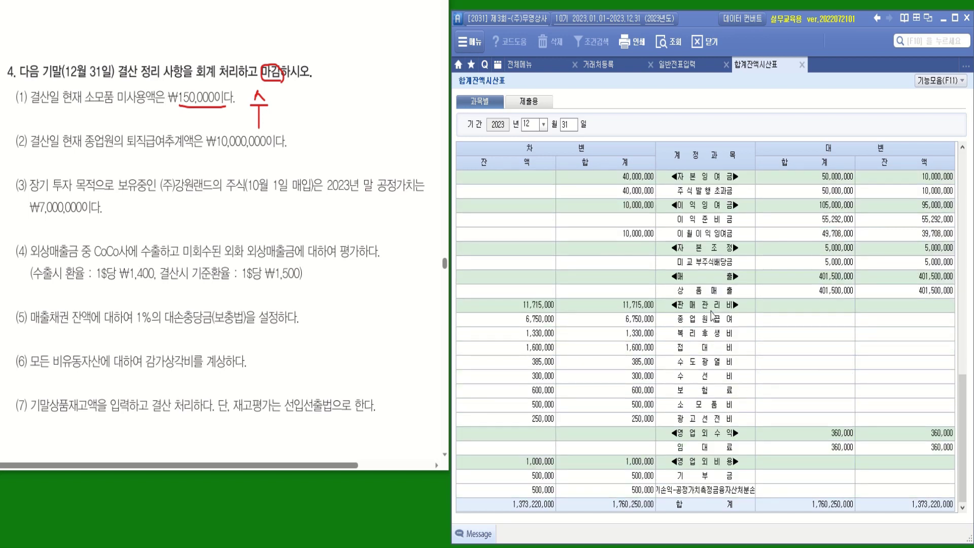
left_click(712, 406)
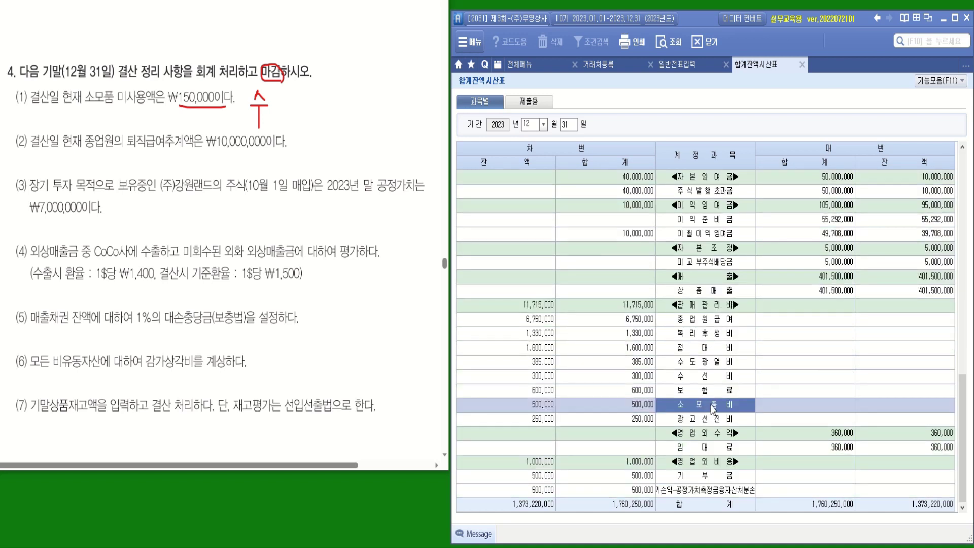
left_click(541, 409)
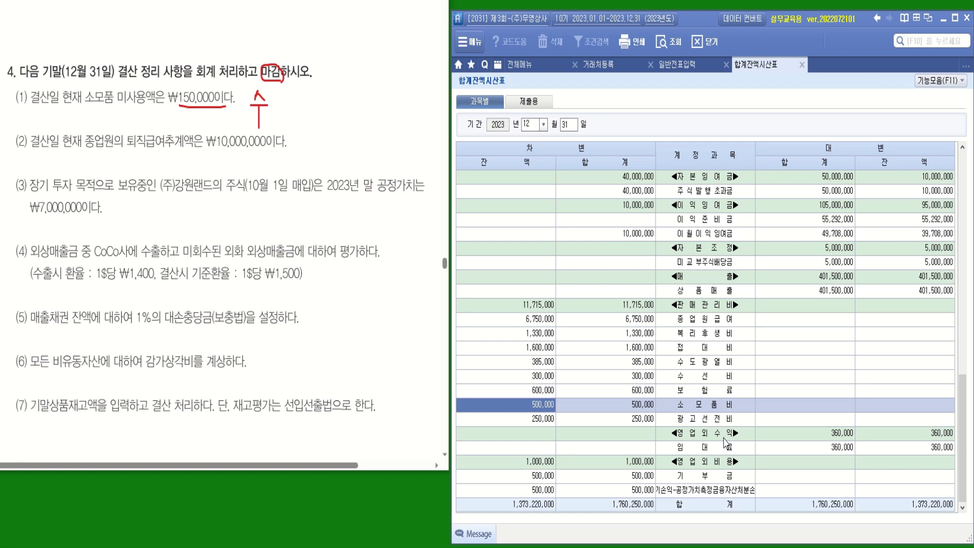
- Circle 미 in item (1) of the closing problem, and open the general voucher entry (일반전표입력) for December 31
left_click_drag(124, 93, 128, 108)
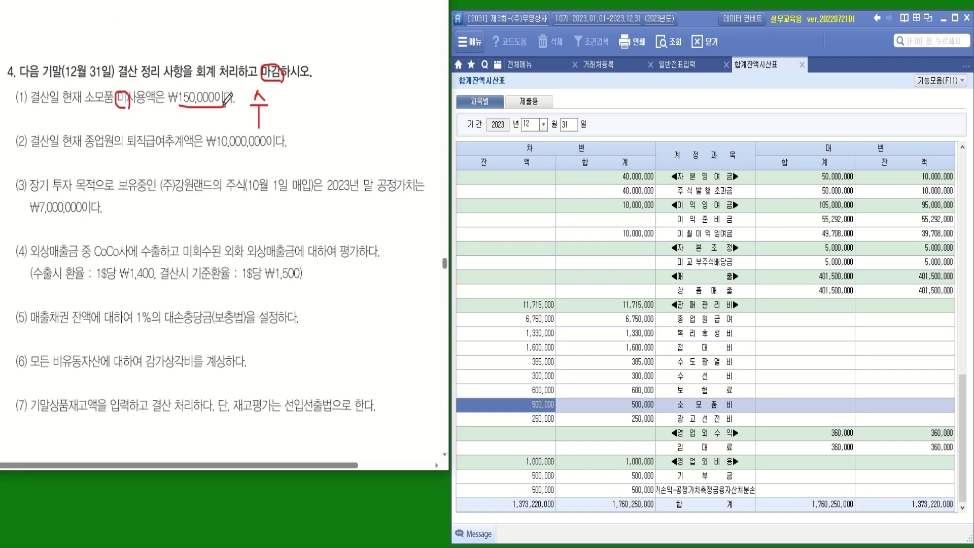
left_click(683, 66)
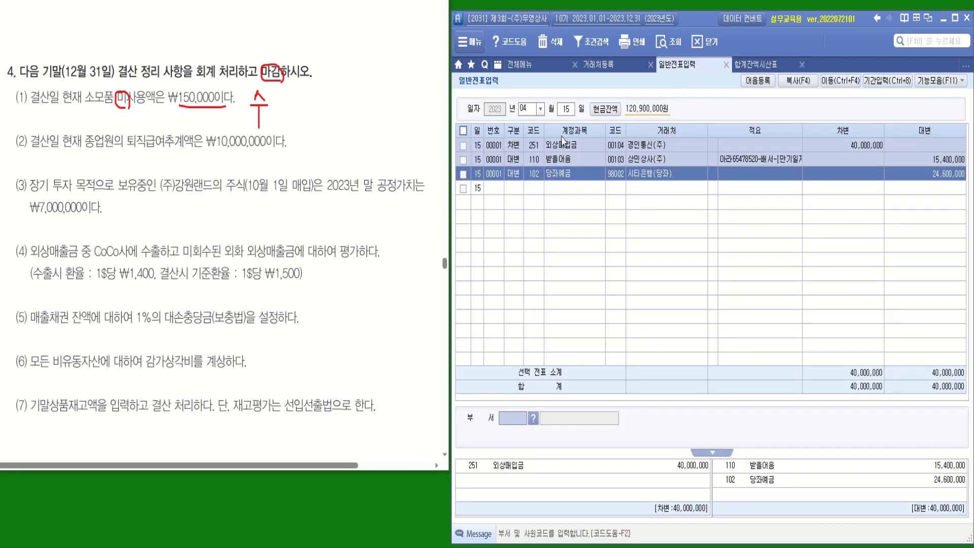
left_click(541, 109)
left_click(529, 229)
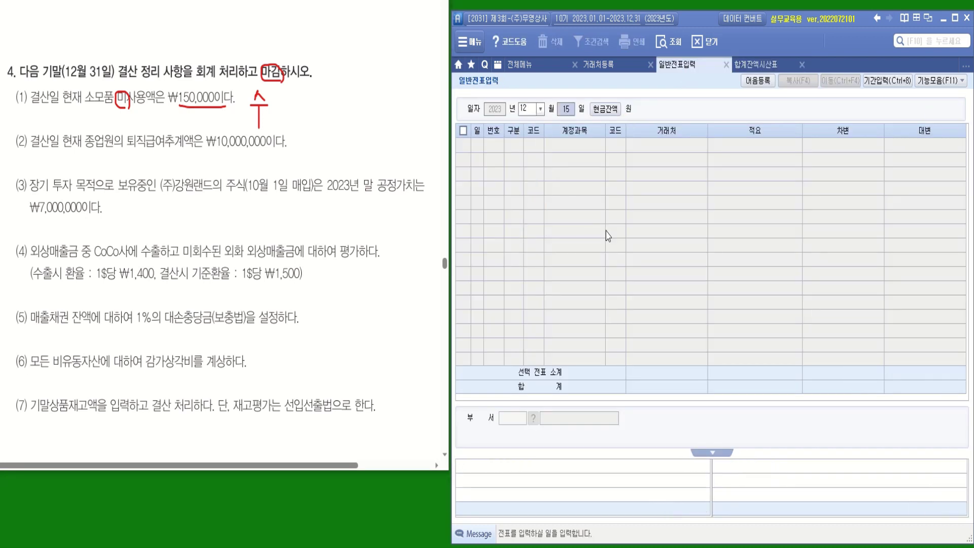
type("31")
key("Return")
- Add a debit (차변) line on account 172, 소모품, with no counterparty or description and the amount 150,000
type("3")
key("Return")
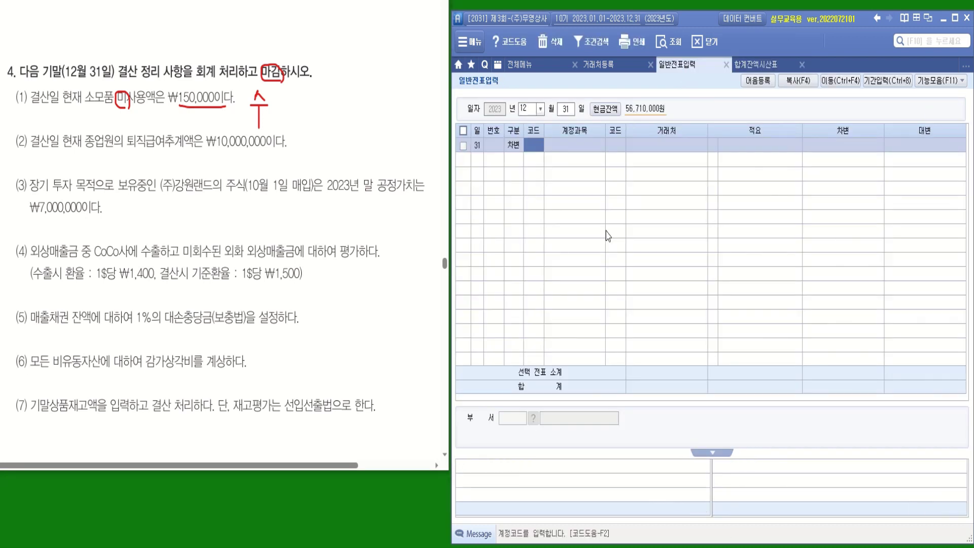
type("소모")
key("Return")
key("Return")
key("Return")
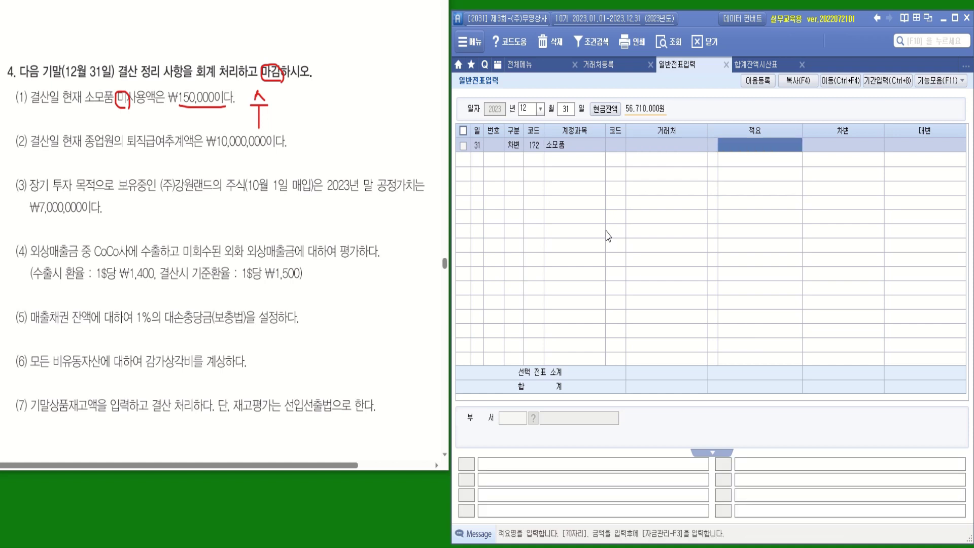
key("Return")
type("150,000")
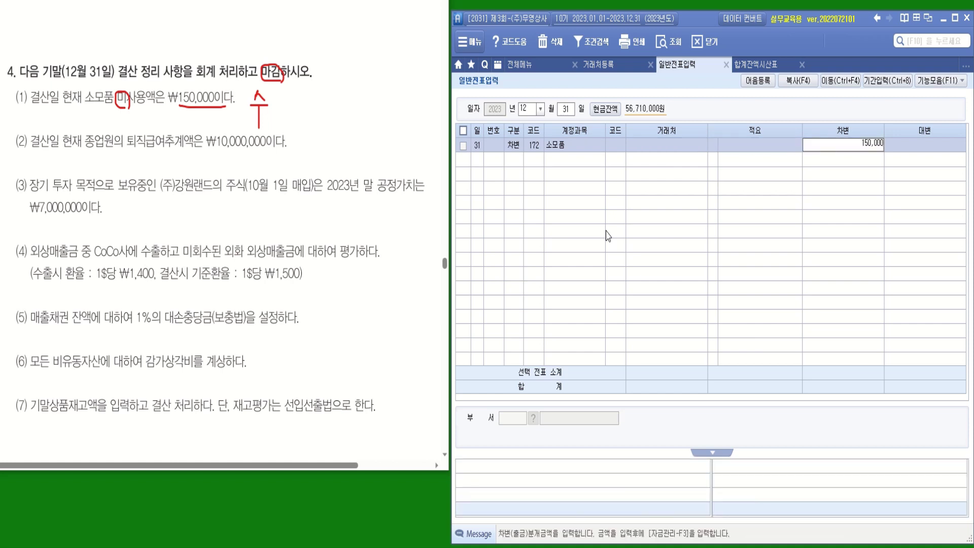
key("Return")
- Add a credit (대변) line on account 830, 소모품비, with no counterparty or description and the amount 150,000
type("4")
key("Return")
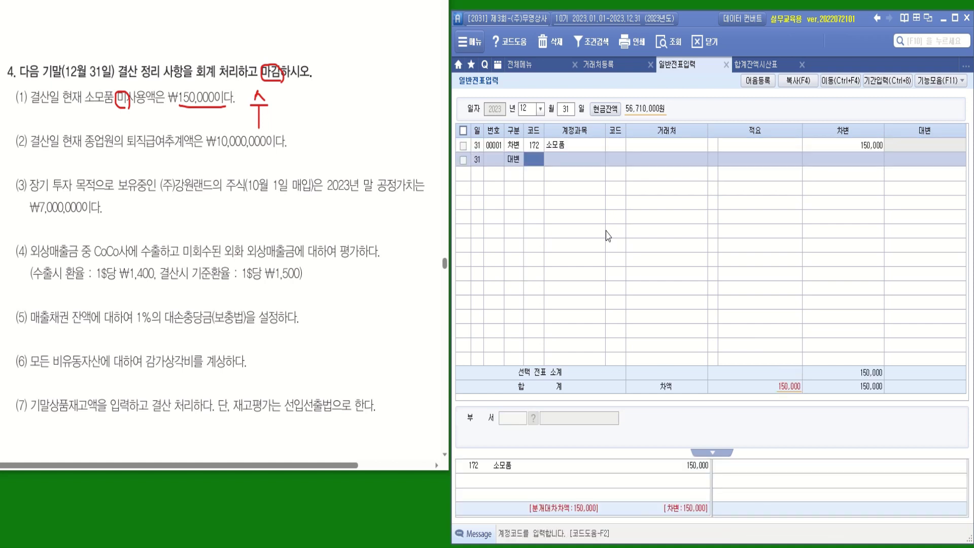
type("소모")
key("Return")
key("Down")
key("Down")
key("Down")
key("Down")
key("Down")
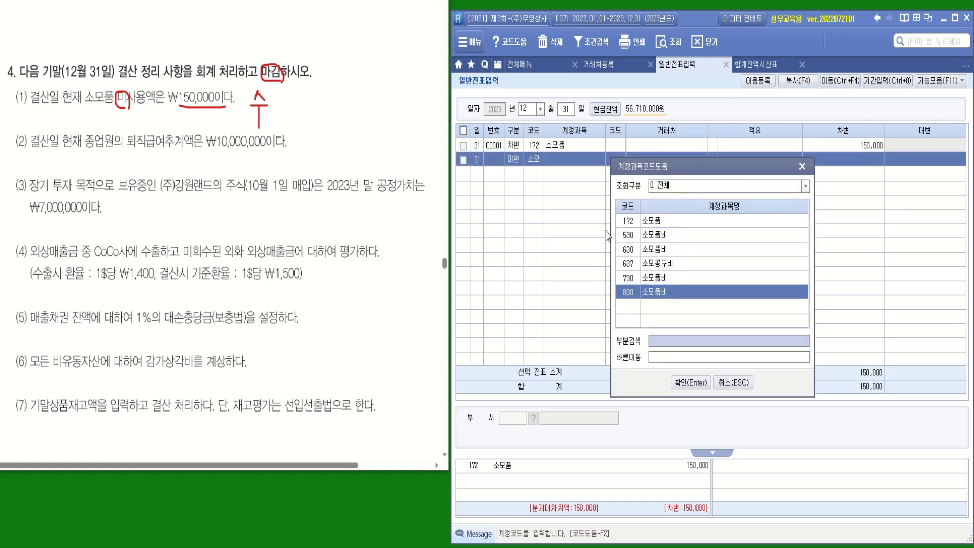
key("Return")
key("Return")
key("Return")
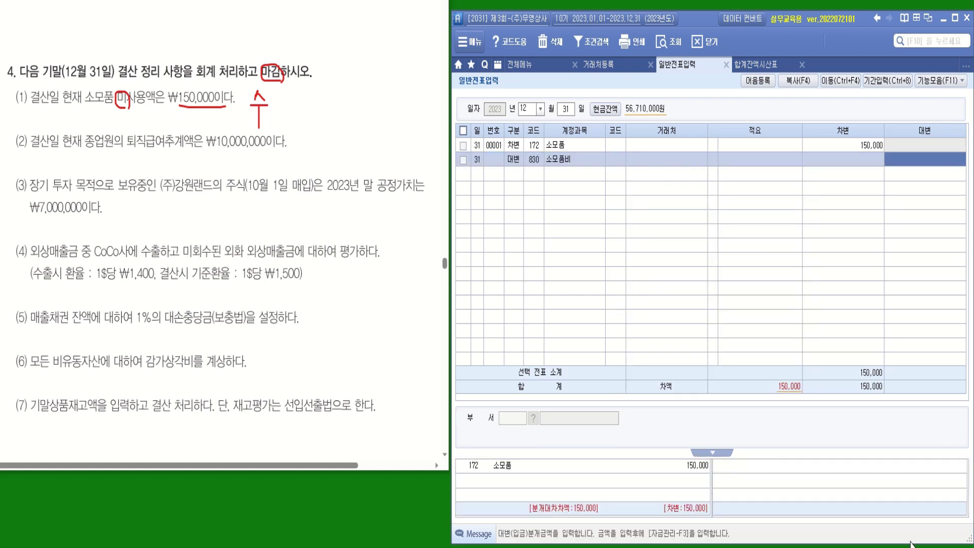
type("1500000")
key("Return")
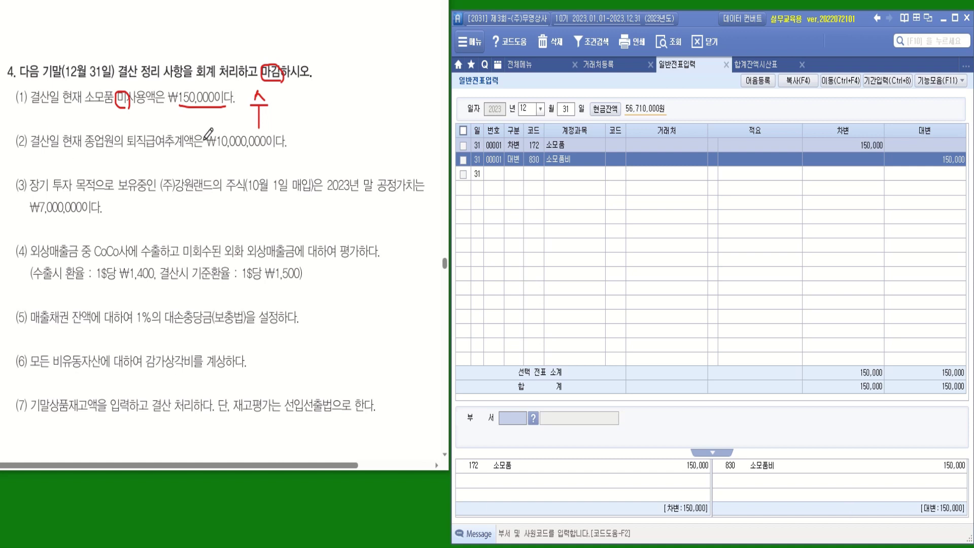
- Underline the whole of item (2) on the retirement benefit estimate, write 자 beside it and put a check mark at its number
left_click_drag(290, 151, 31, 151)
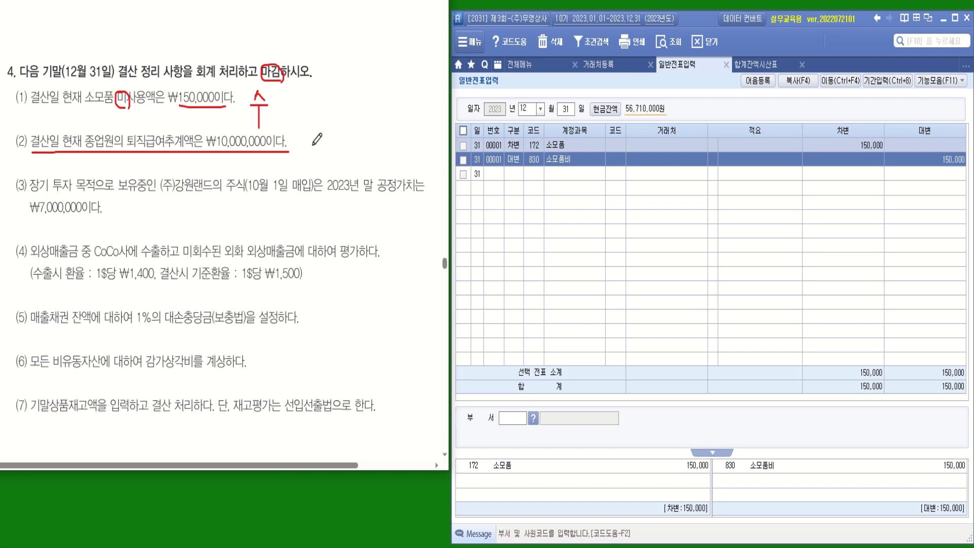
mouse_move(300, 136)
left_mouse_down()
mouse_move(297, 149)
mouse_move(312, 154)
mouse_move(319, 140)
left_mouse_up()
left_click_drag(12, 126, 25, 124)
- In item (3), underline 장기 투자 목적, circle 주식 and underline the fair value of ₩7,000,000
left_click_drag(34, 192, 95, 193)
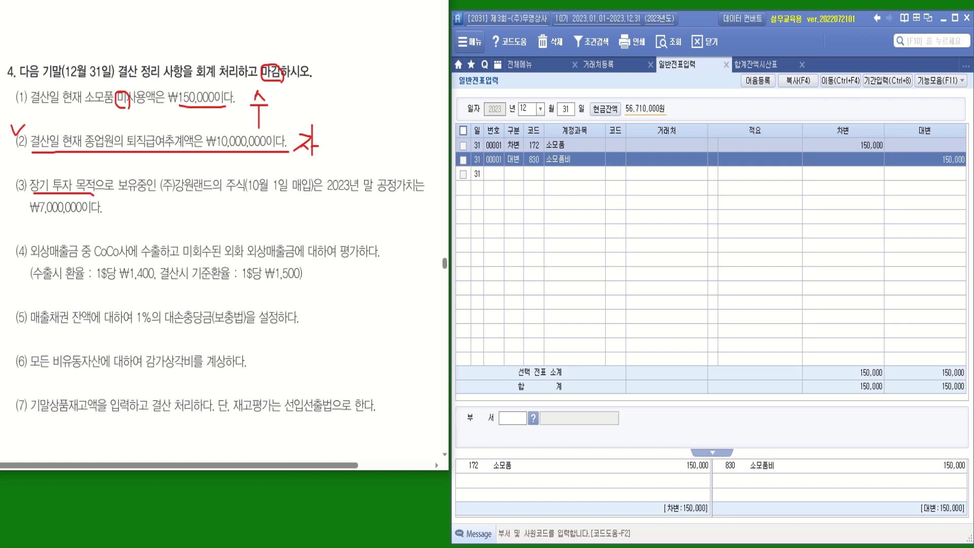
left_click(720, 470)
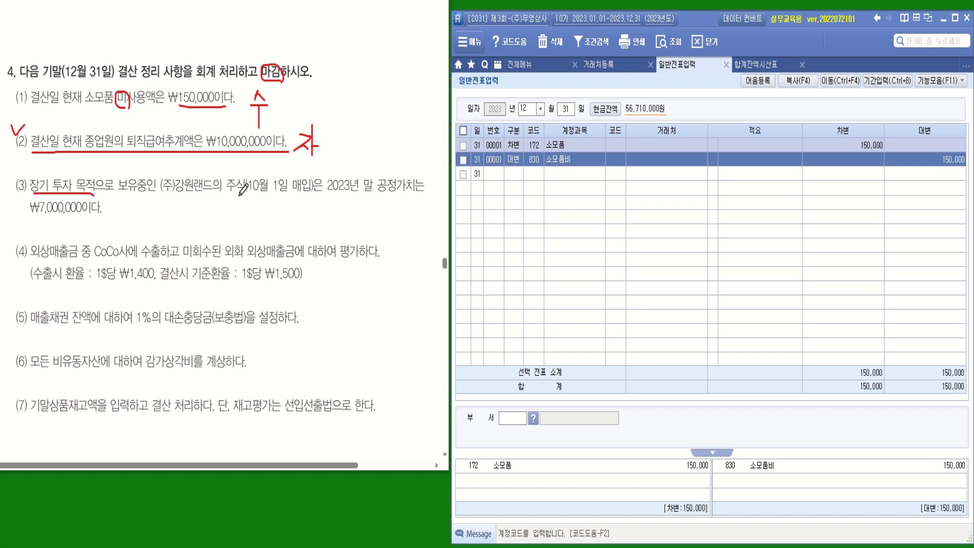
mouse_move(239, 181)
left_mouse_down()
mouse_move(231, 193)
mouse_move(247, 164)
mouse_move(244, 197)
left_mouse_up()
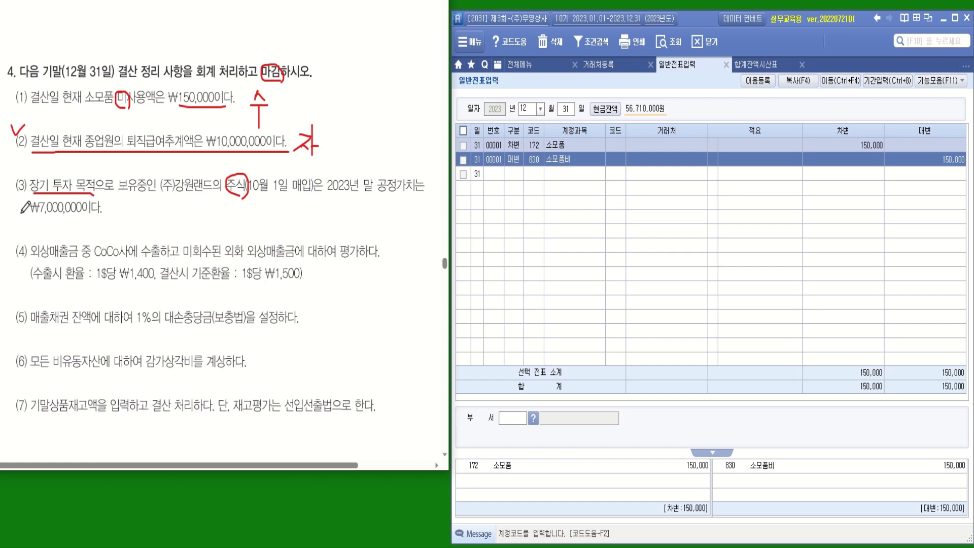
left_click_drag(21, 216, 124, 216)
- Return to the trial balance (합계잔액시산표), query it again and check the 소모품 row under 재고자산
left_click(766, 62)
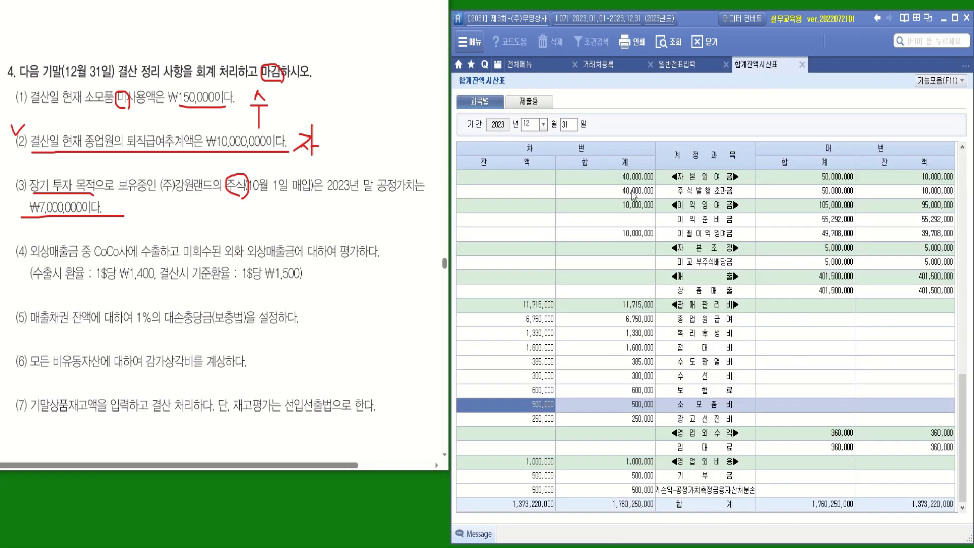
left_click(659, 47)
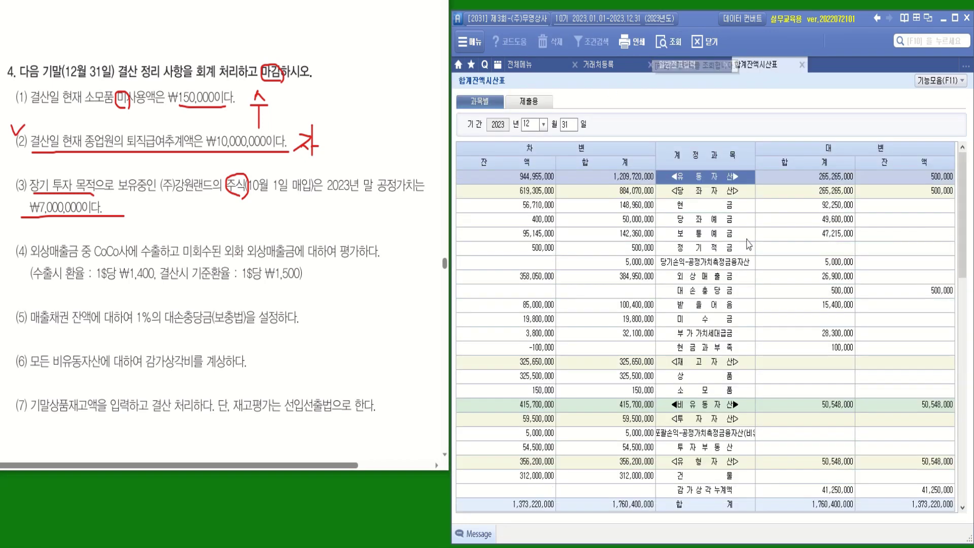
left_click(532, 394)
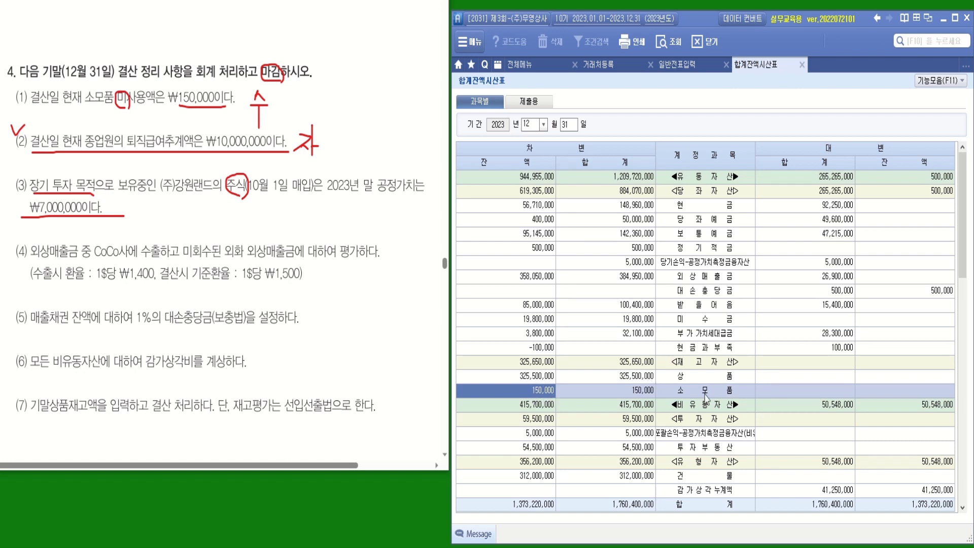
- Open the account ledger of the 기타포괄손익-공정가치측정금융자산(비유동) row, check the (주)강원랜드 entry and close the ledger
left_click(707, 436)
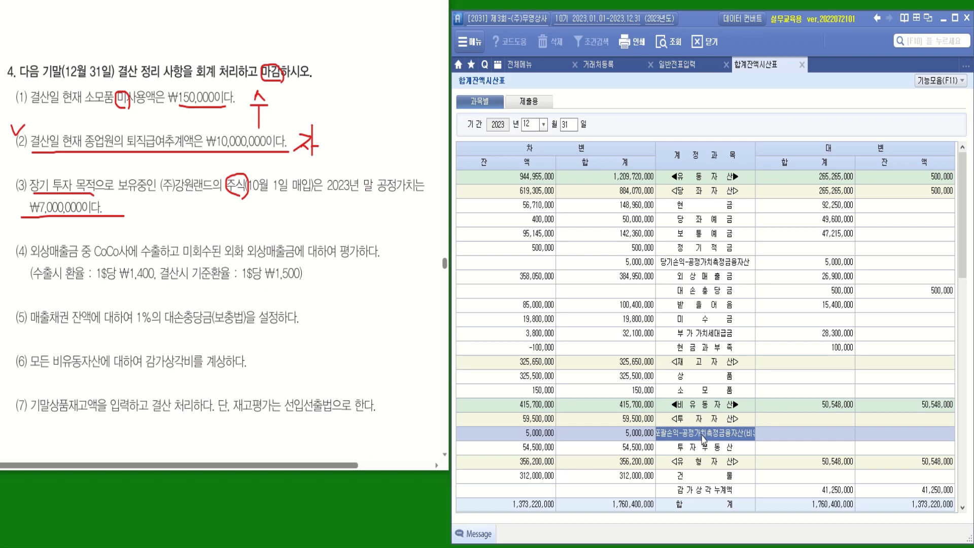
double_click(704, 437)
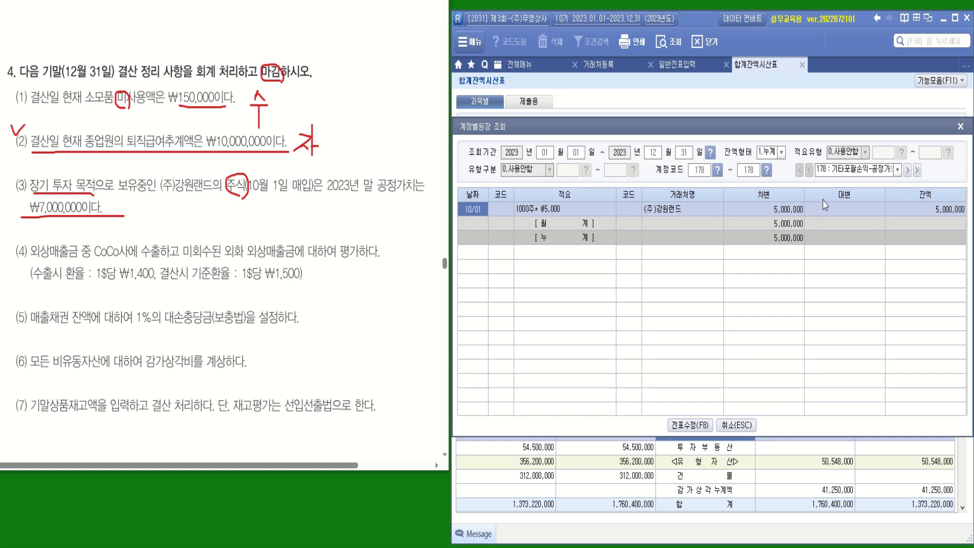
left_click(960, 126)
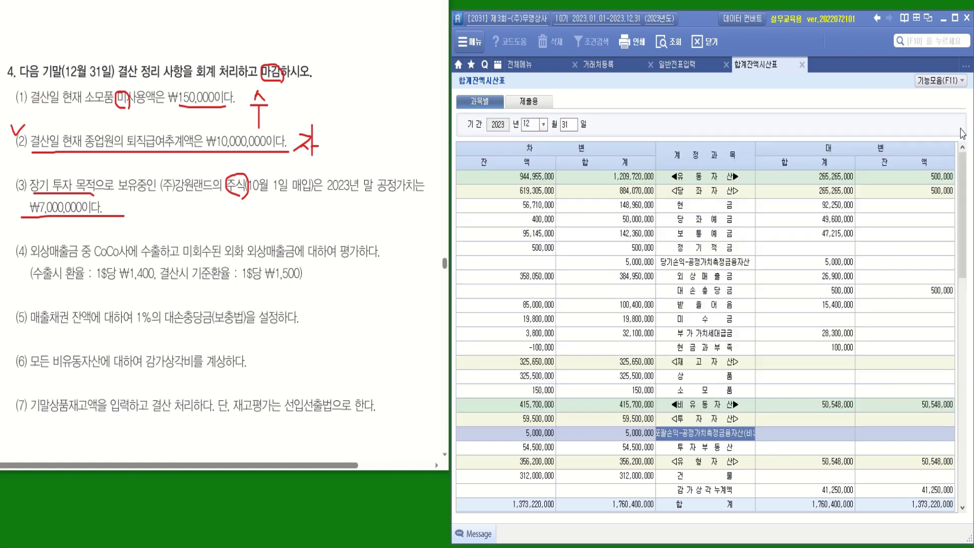
- In the December 31 vouchers, add a debit (차변) line on account 178, 기타포괄손익-공정가치측정금융자산(비유동), with the amount 2,000,000
left_click(677, 65)
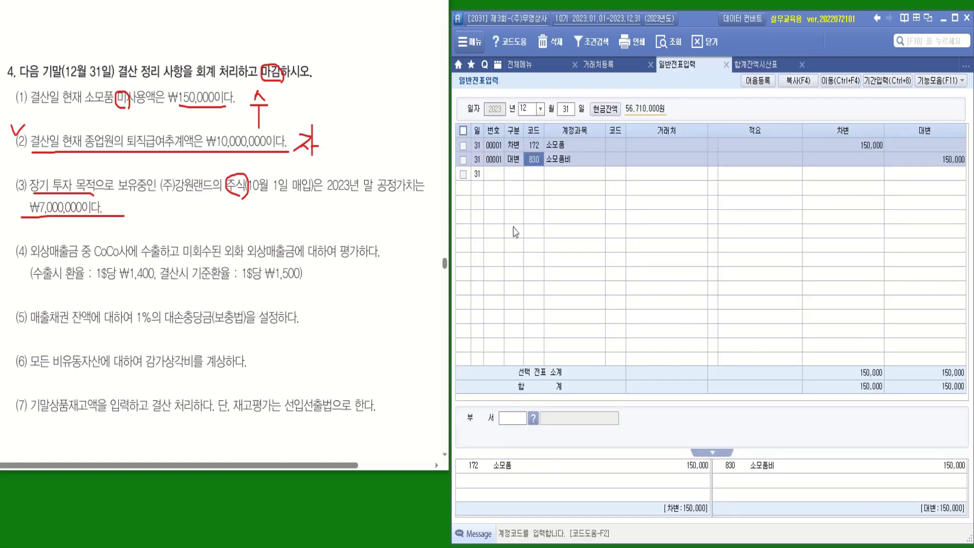
left_click(529, 175)
type("3")
key("Return")
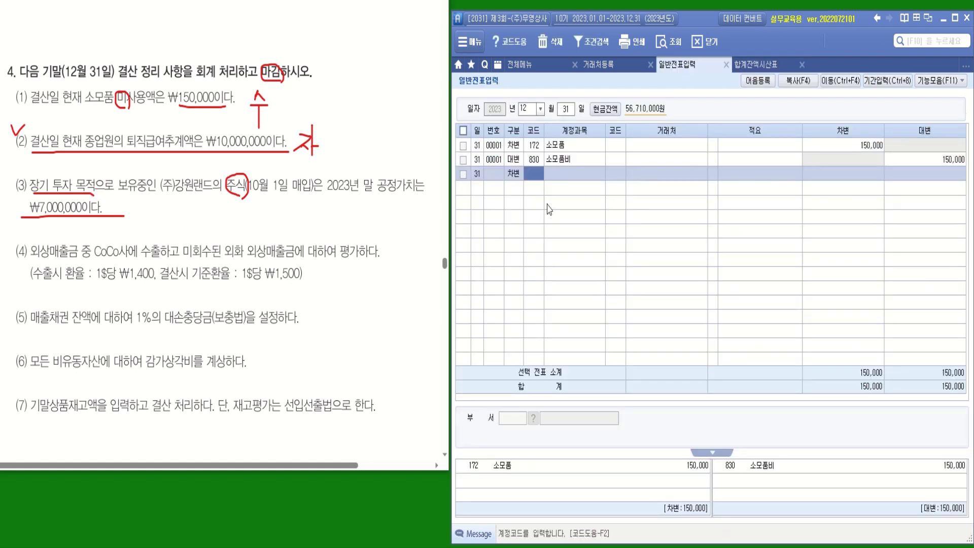
type("ㄱ타")
key("Return")
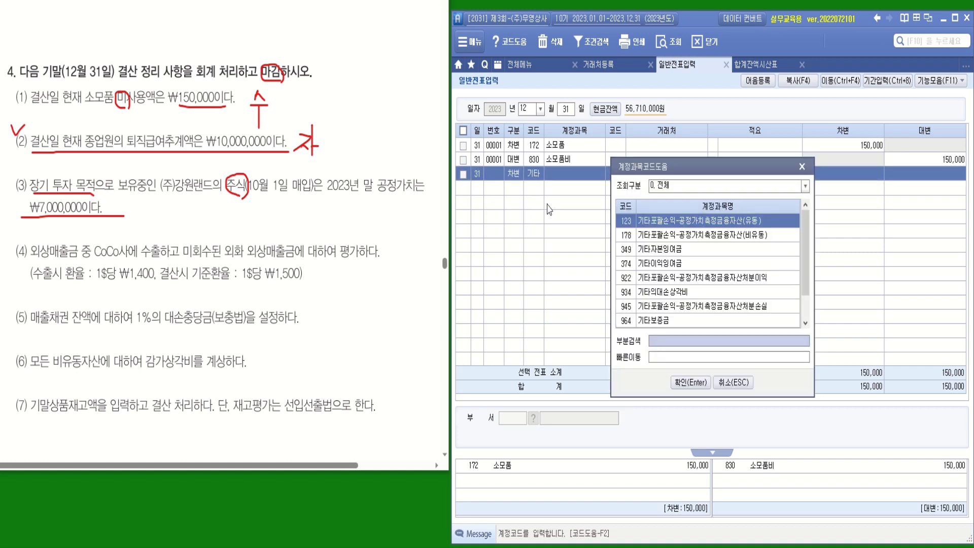
left_click(755, 240)
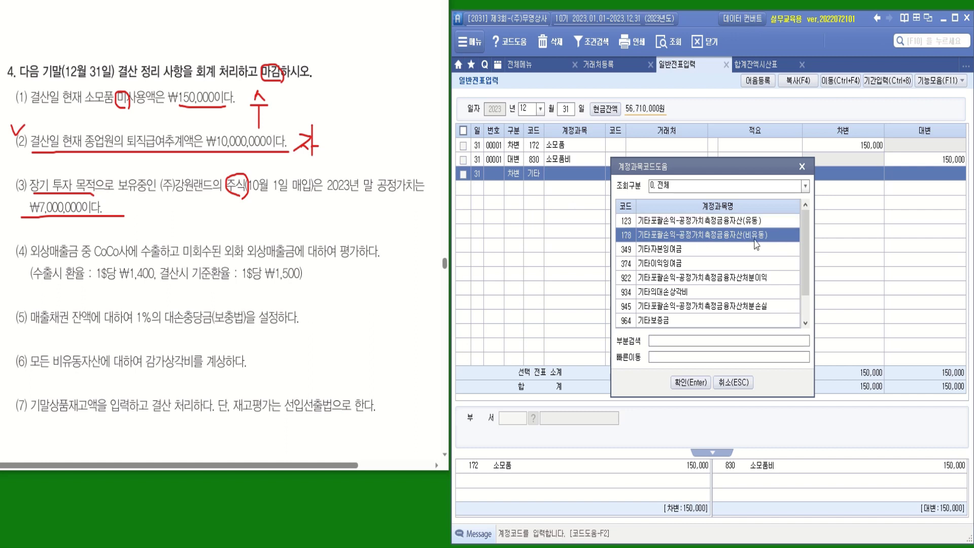
double_click(755, 239)
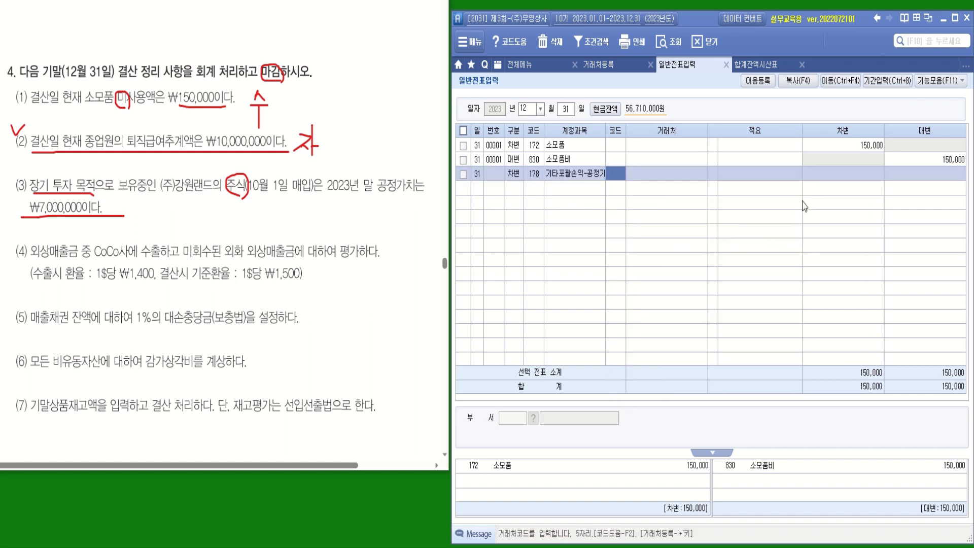
left_click(862, 177)
type("2000000")
key("Return")
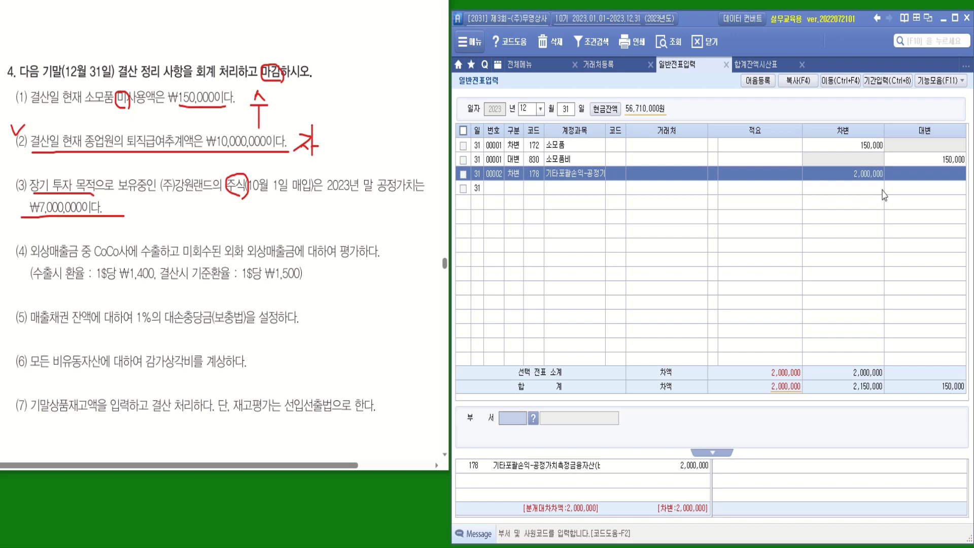
- Add a credit (대변) line on account 981, 기타포괄손익-공정가치측정금융자산평가이익, with the amount 2,000,000
key("Return")
key("4")
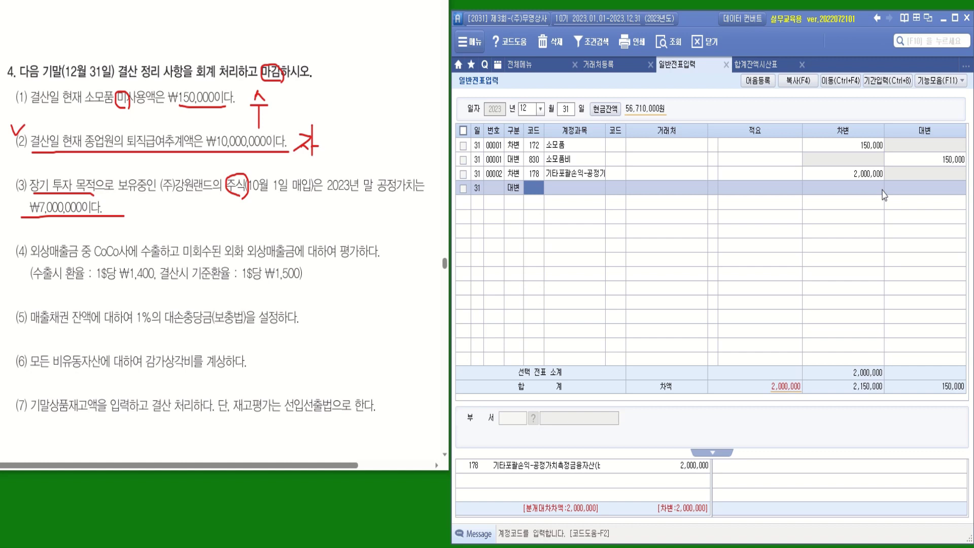
type("기타")
key("Return")
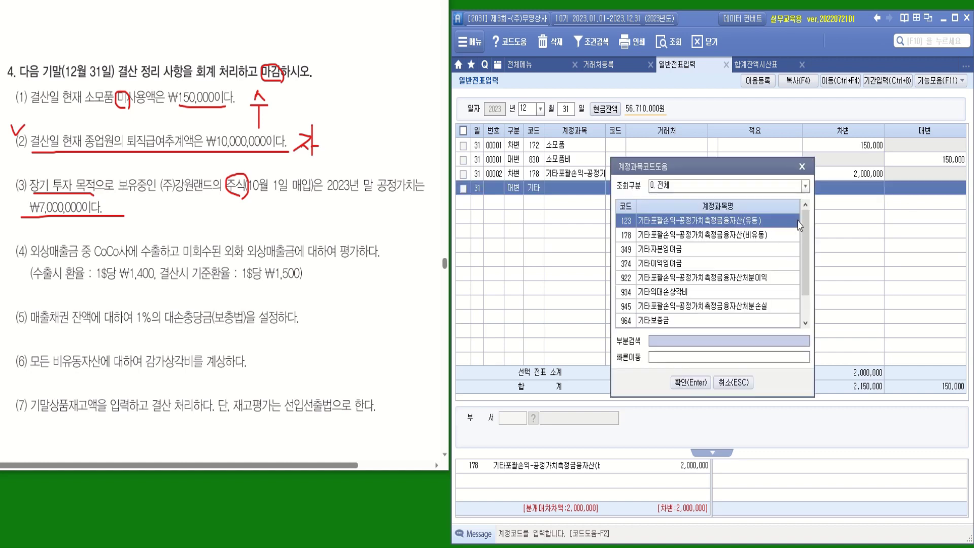
scroll(735, 264, "down", 1)
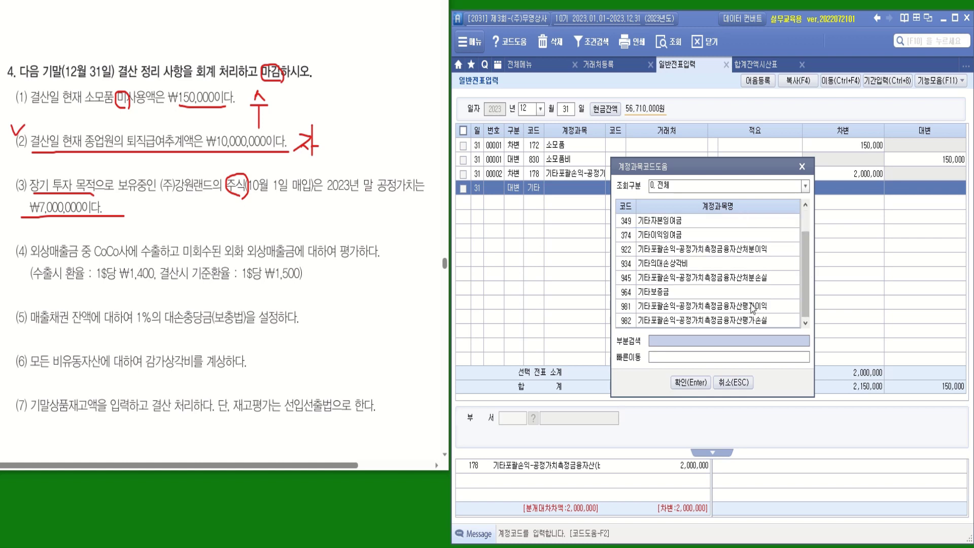
left_click(752, 307)
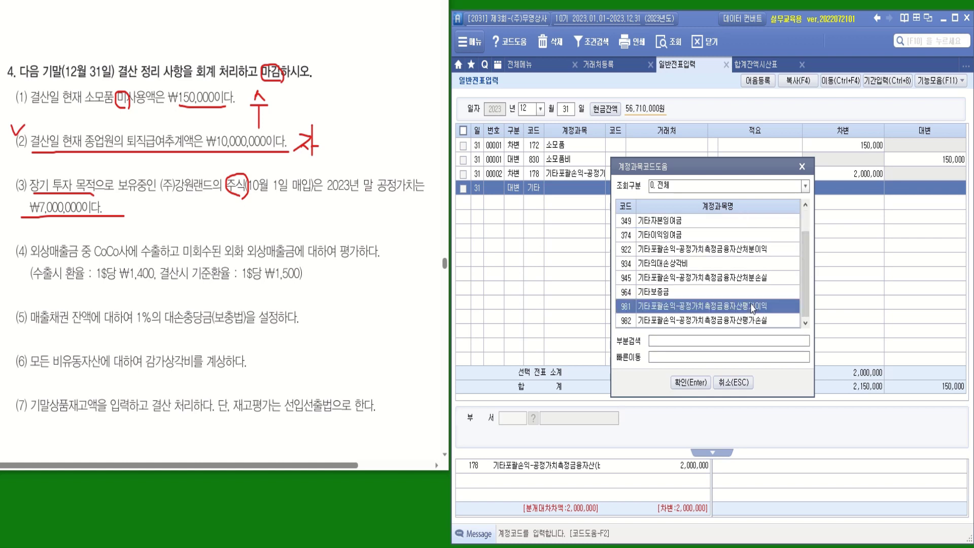
key("Return")
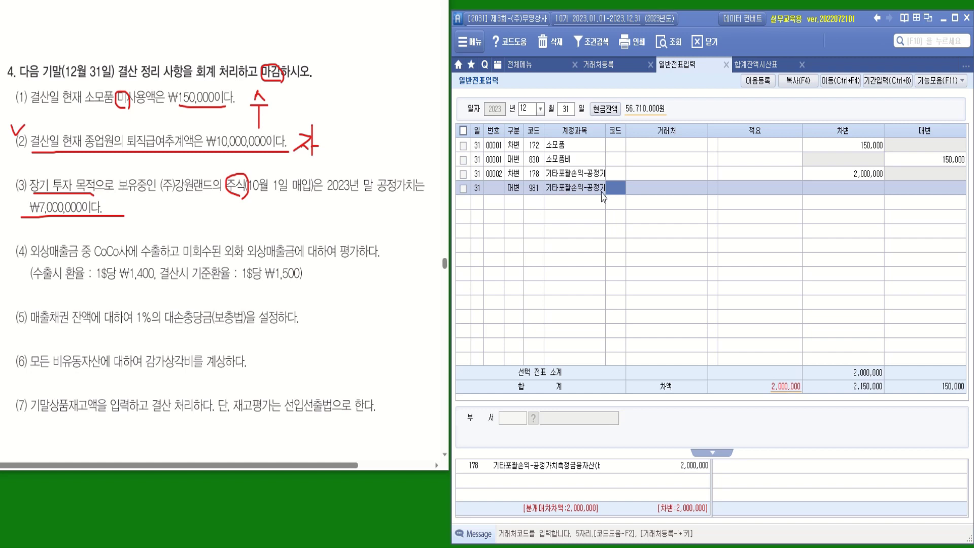
left_click(910, 192)
type("2,000,000")
key("Return")
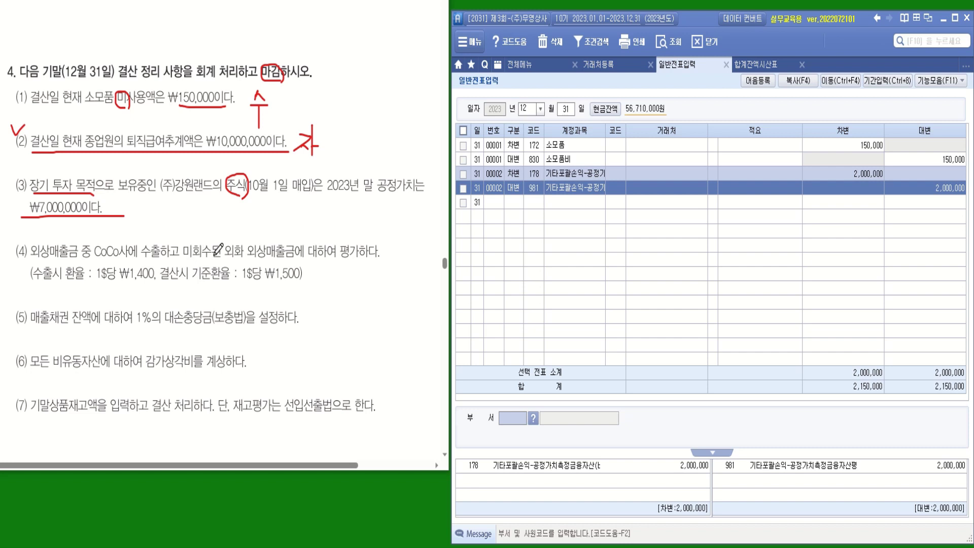
- In item (4), underline 외화 외상매출금에 대하여 평가하다 and the two exchange rates, ₩1,400 and ₩1,500
left_click_drag(226, 260, 378, 260)
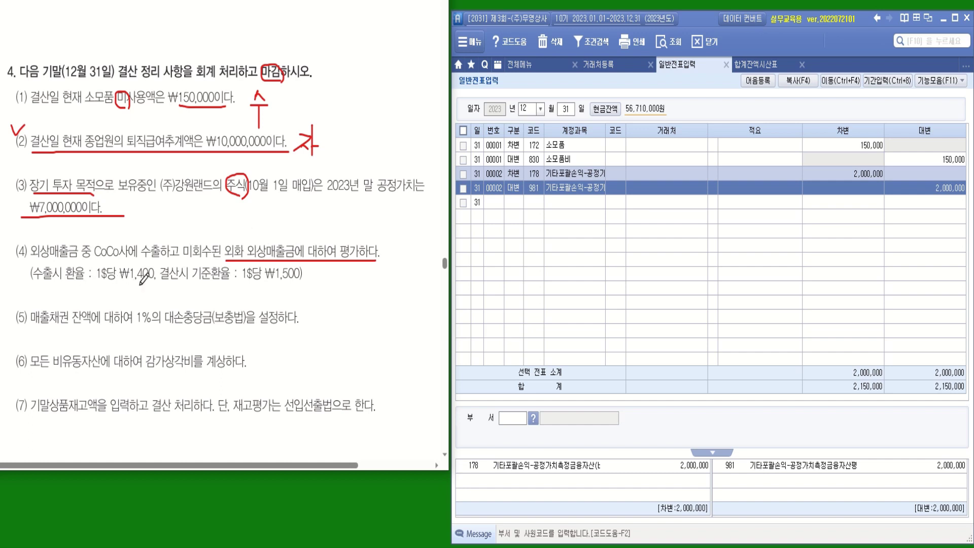
left_click_drag(158, 285, 93, 290)
left_click_drag(303, 283, 255, 281)
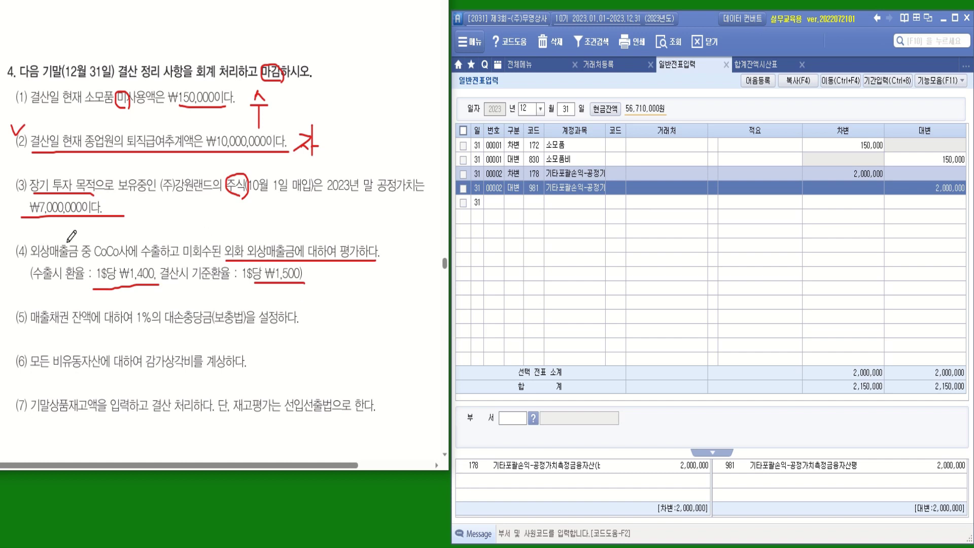
- From the trial balance, open the 외상매출금 account ledger, check the December 1 CoCo사 entry and close the ledger
left_click(754, 67)
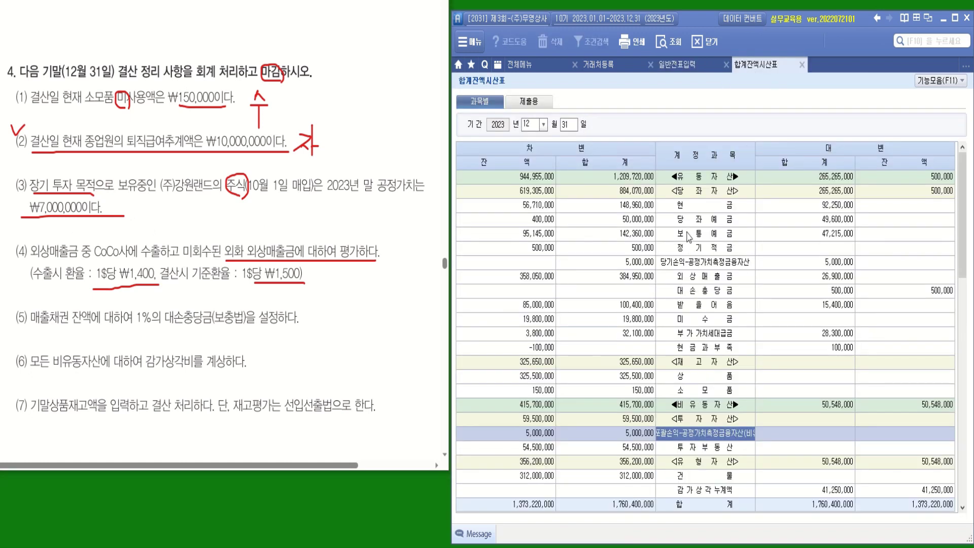
left_click(537, 280)
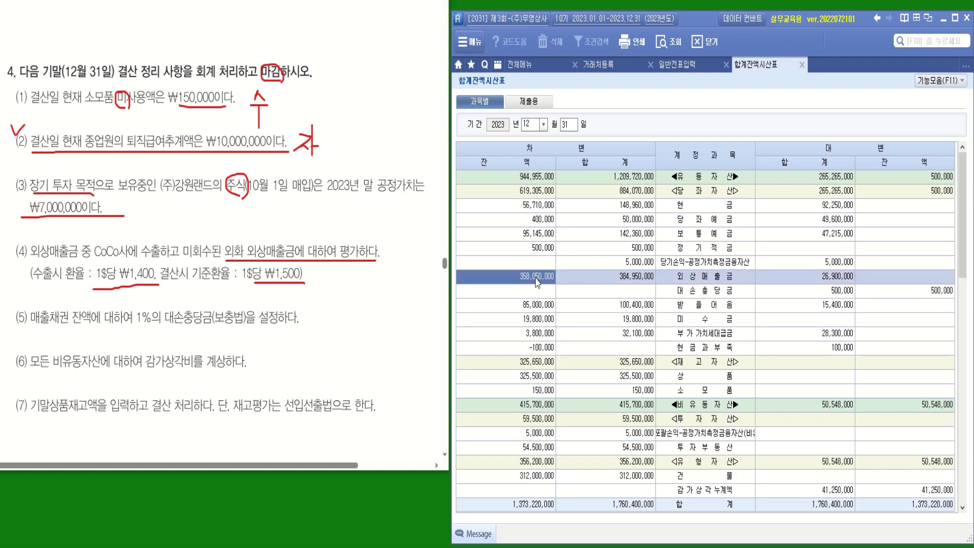
double_click(537, 280)
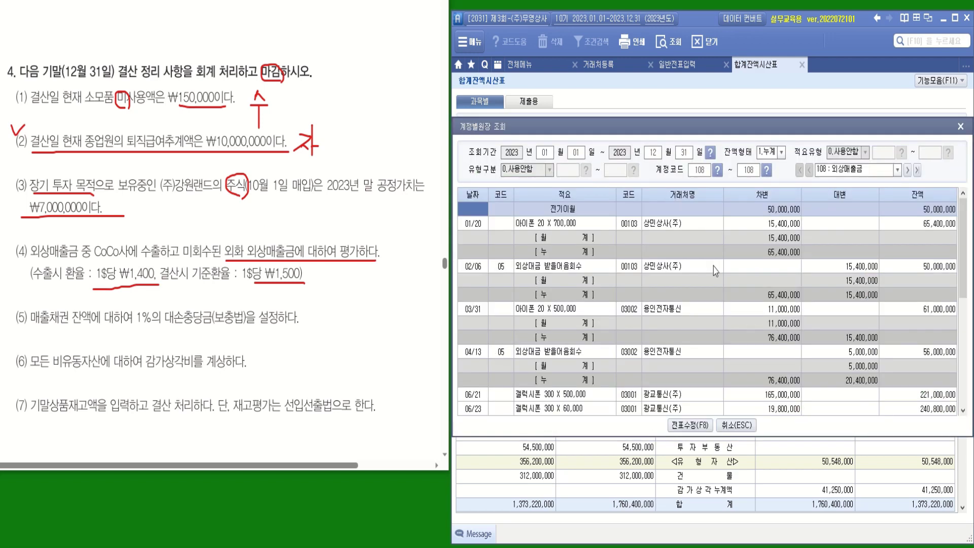
scroll(713, 267, "down", 5)
left_click(659, 352)
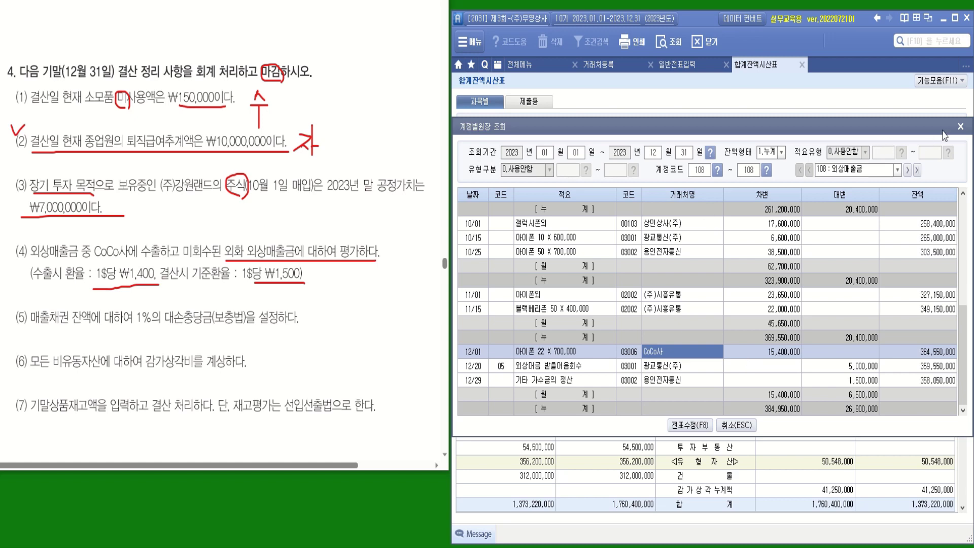
left_click(961, 126)
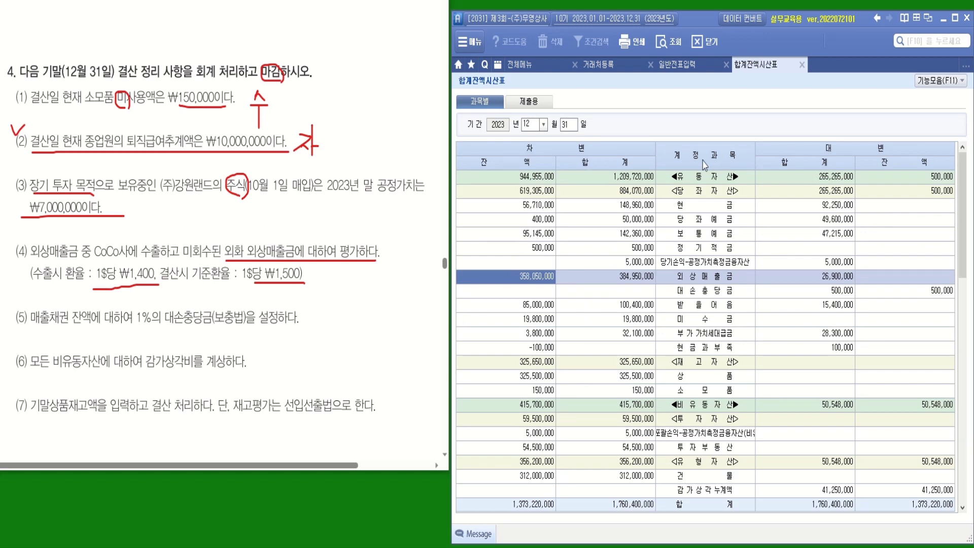
- Open 거래처원장 for the period January 1 to December 31, 2023, with account 108, 외상매출금
left_click(524, 70)
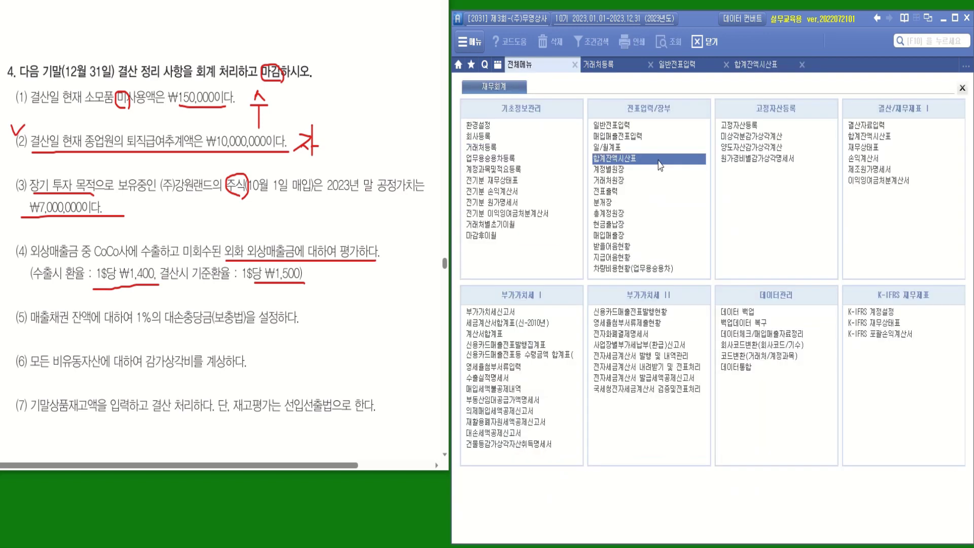
left_click(618, 181)
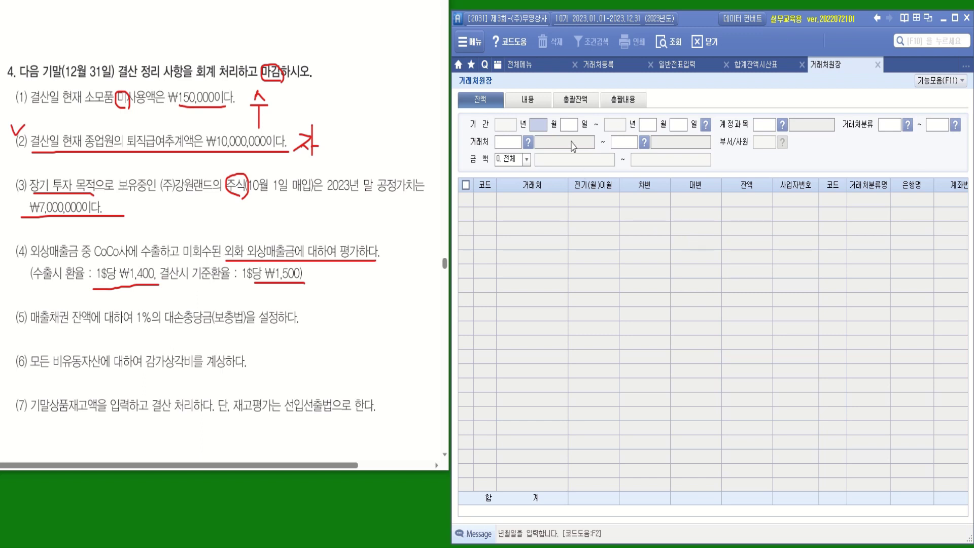
key("Return")
key("Return")
key("Return")
key("Return")
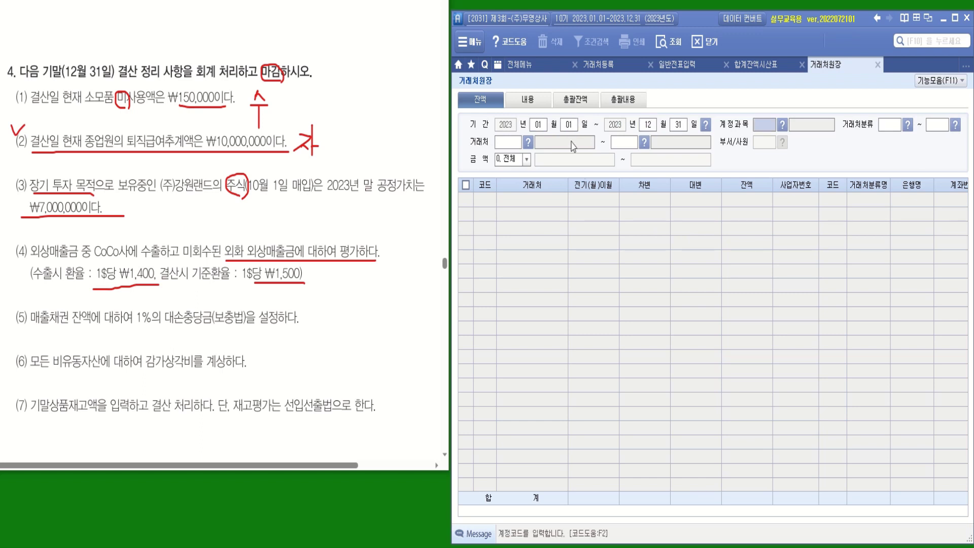
left_click(782, 125)
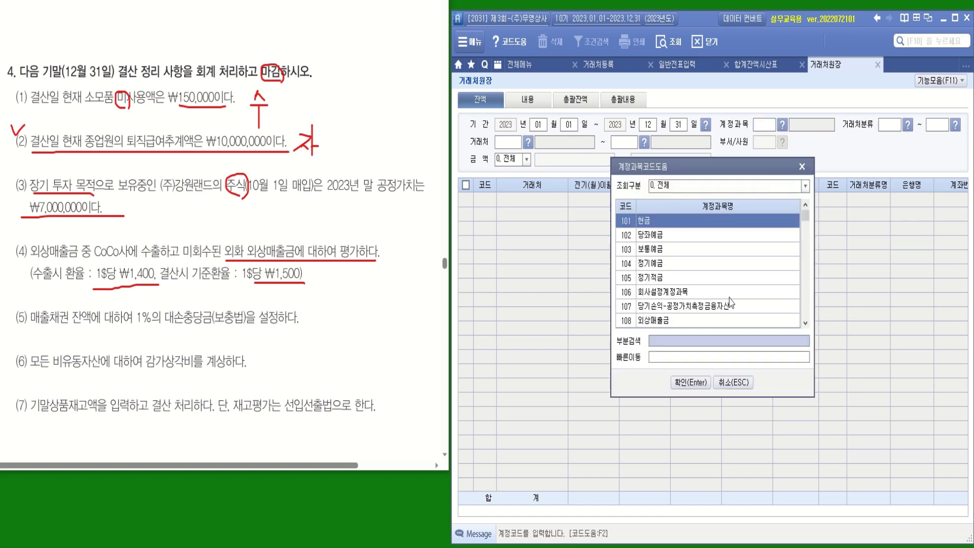
left_click(658, 323)
double_click(658, 321)
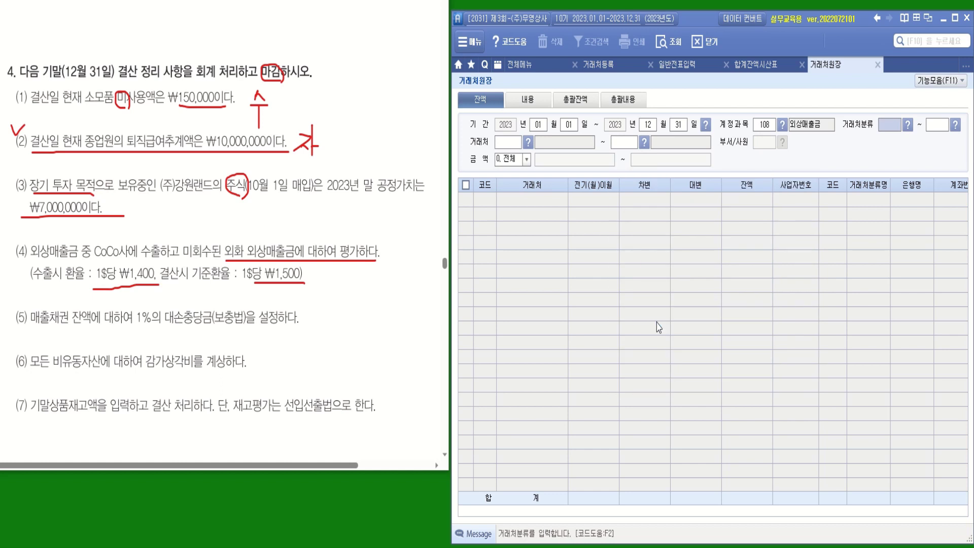
- Limit the 거래처원장 customer range to 03006 CoCo사 at both ends and run the query
key("Return")
key("F2")
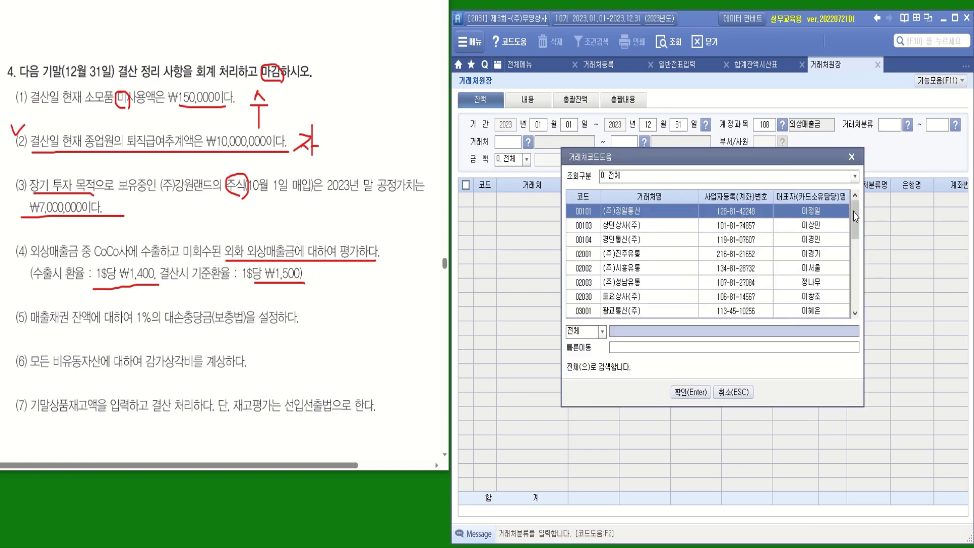
left_click_drag(856, 212, 856, 242)
double_click(662, 268)
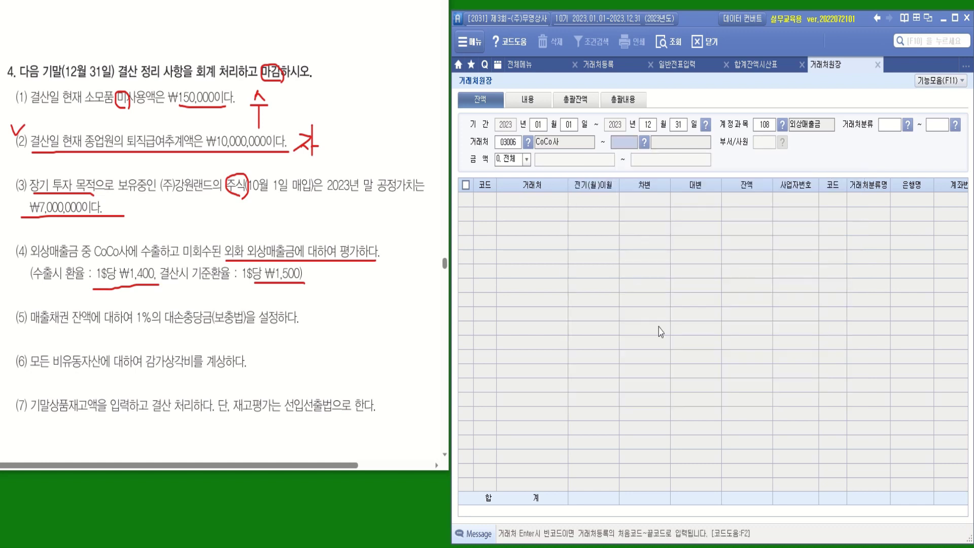
left_click(645, 143)
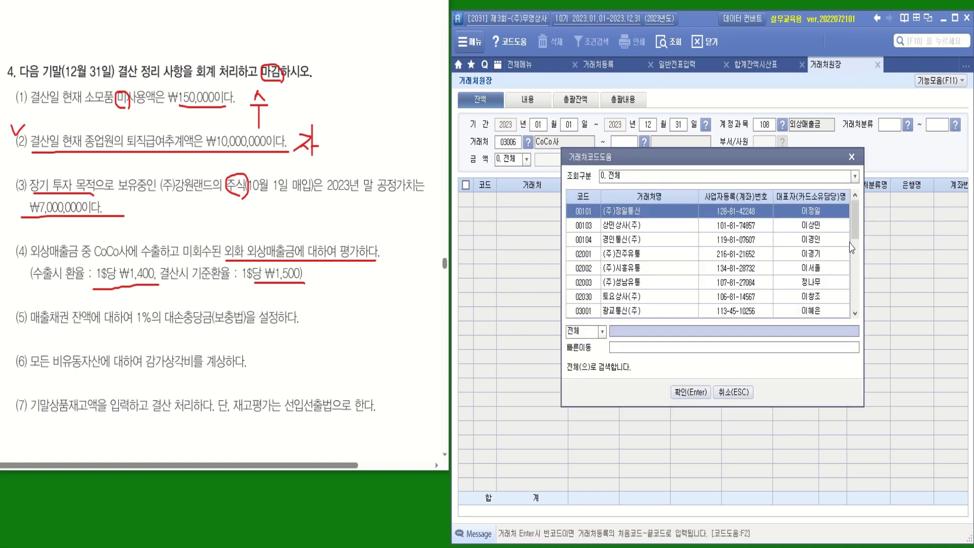
left_click_drag(856, 222, 856, 246)
double_click(613, 282)
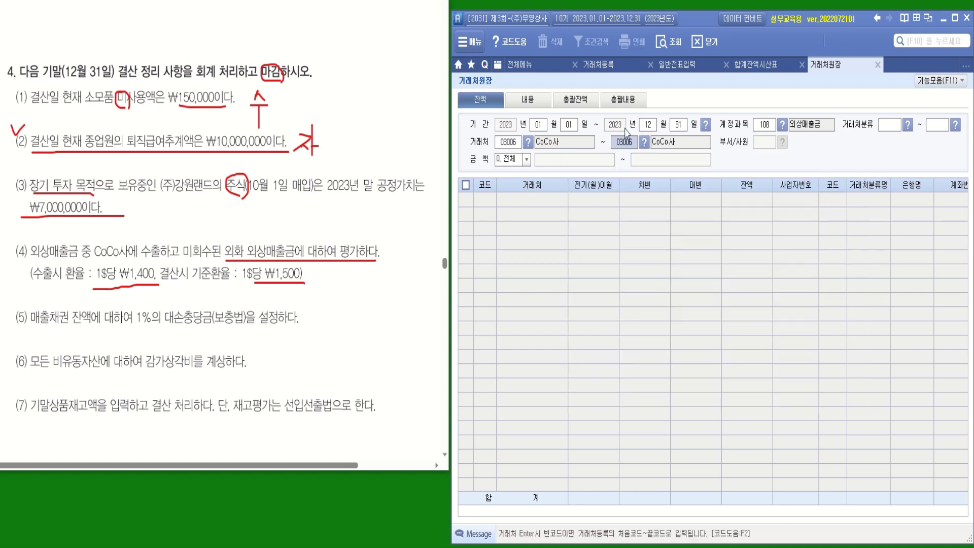
left_click(665, 42)
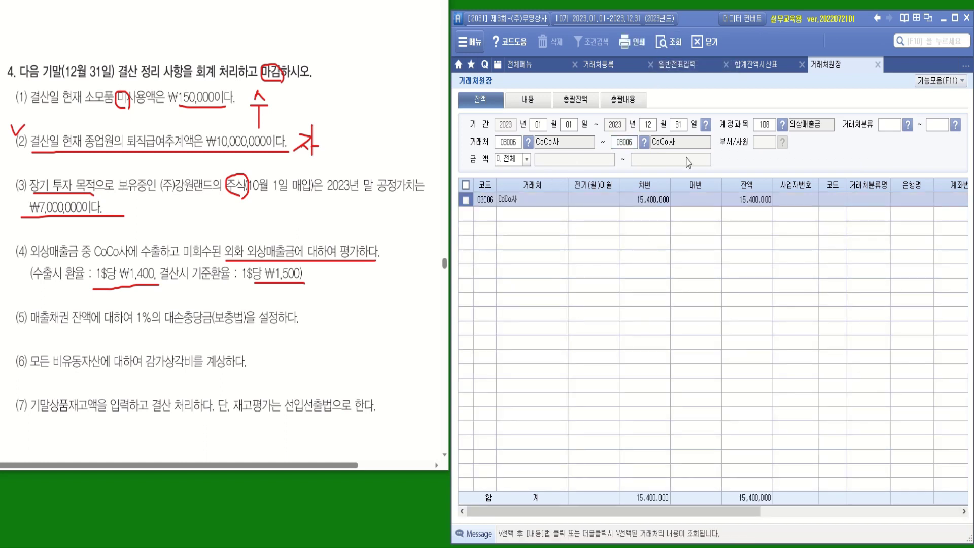
- Bring CoCo사's receivable balance into the built-in calculator and divide it by 1,400
left_click(754, 202)
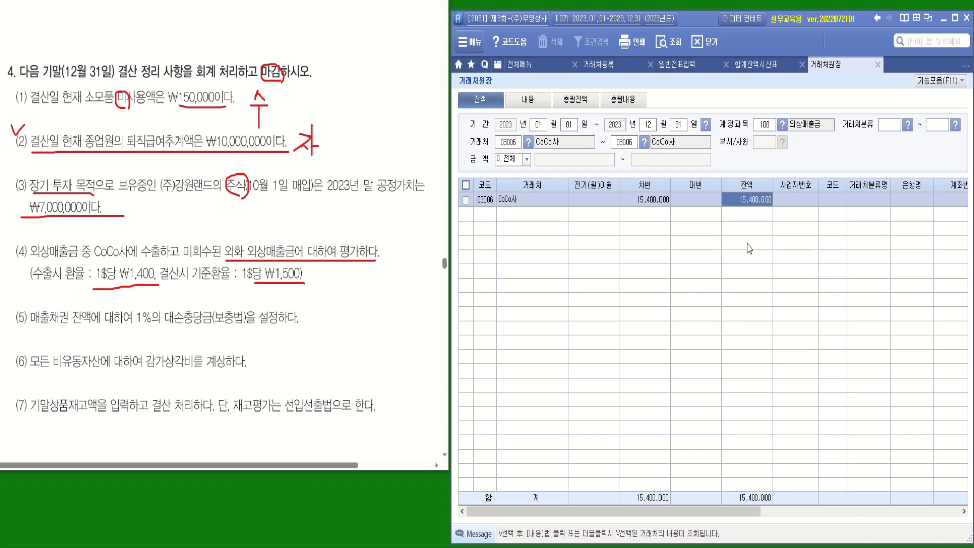
right_click(745, 207)
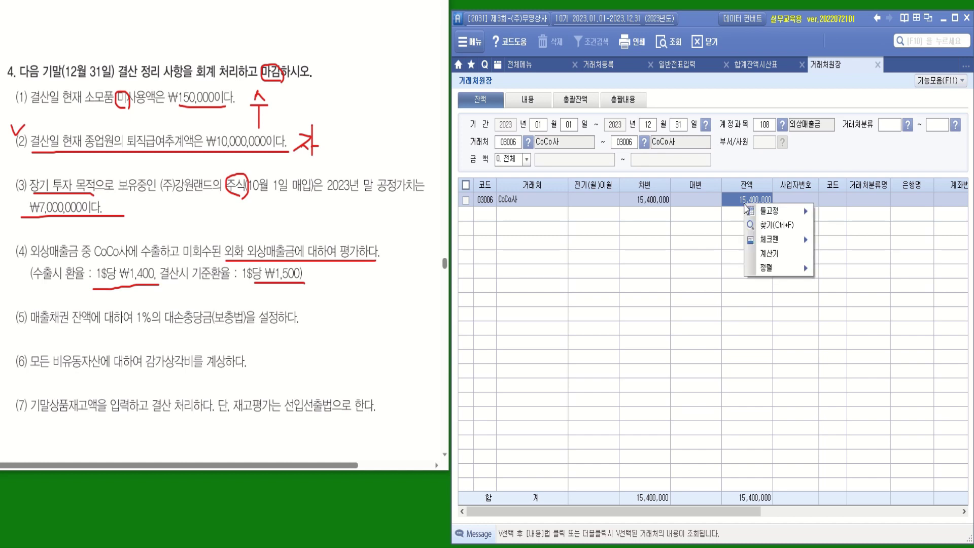
left_click(778, 259)
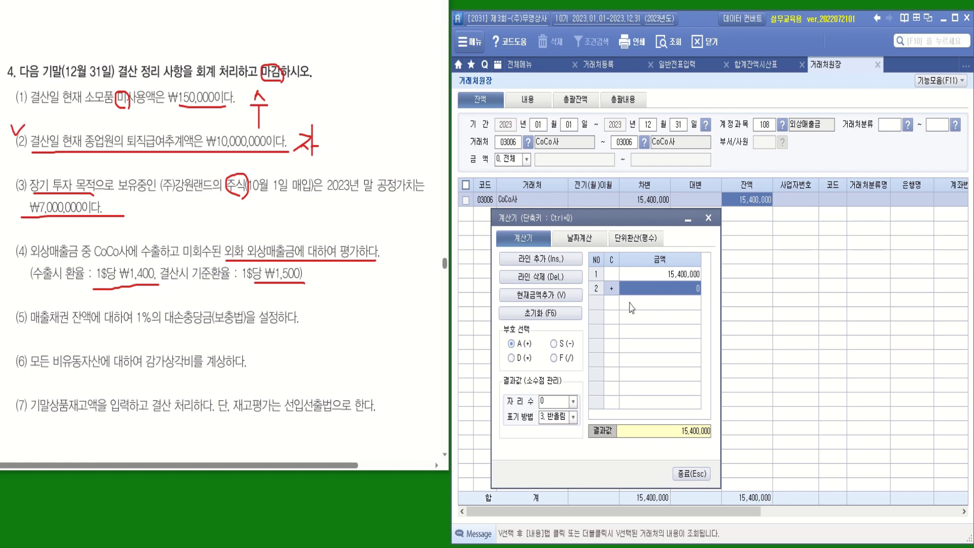
left_click(561, 358)
type("1400")
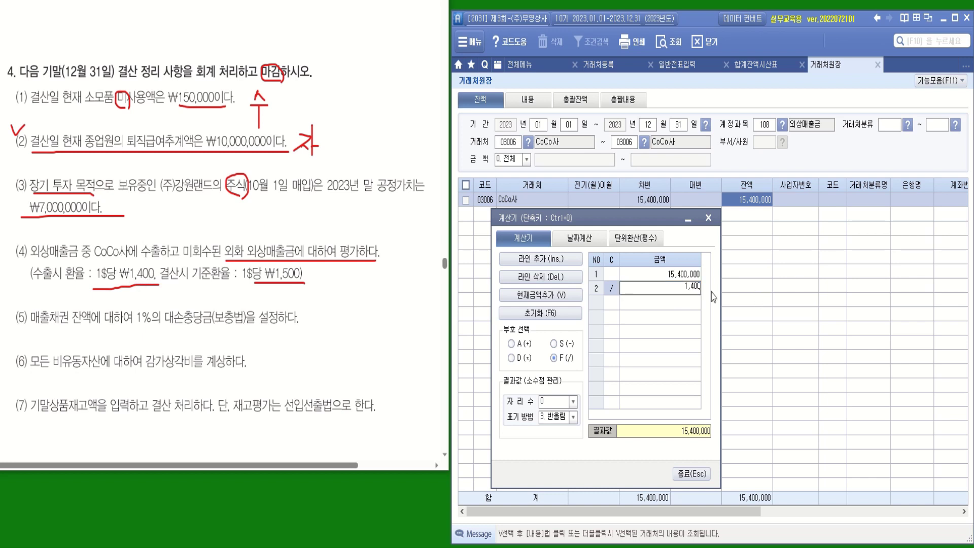
key("Return")
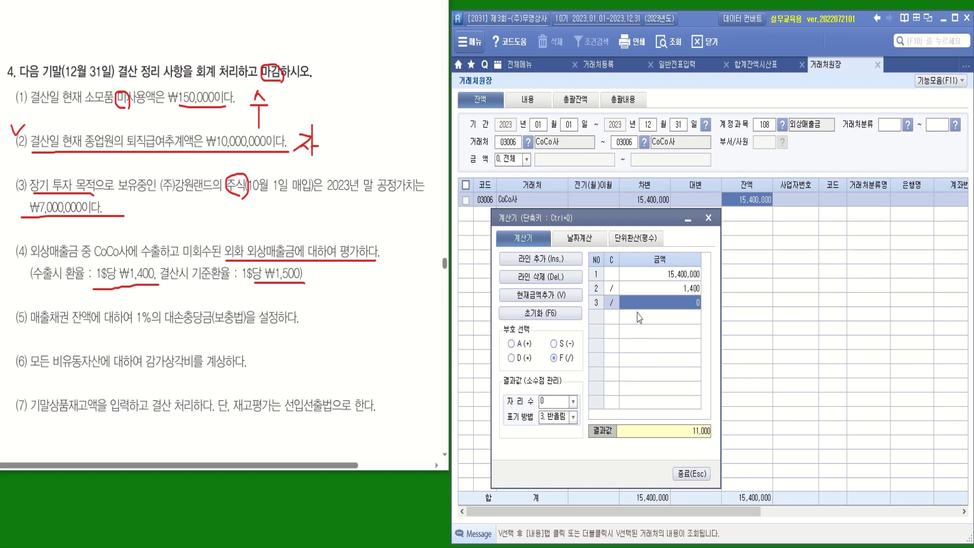
- Recalculate with 11,000 as the first amount, multiplied by 100
left_click(669, 276)
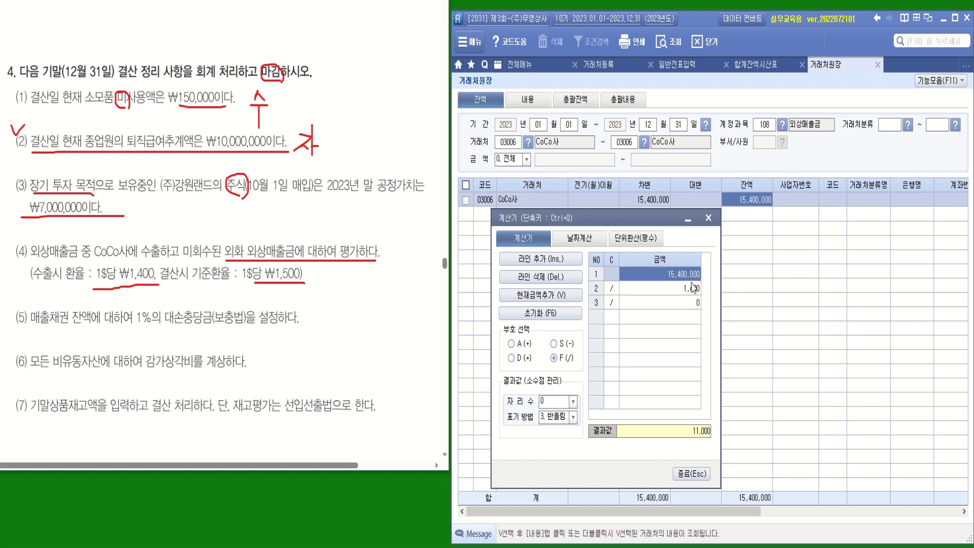
type("11")
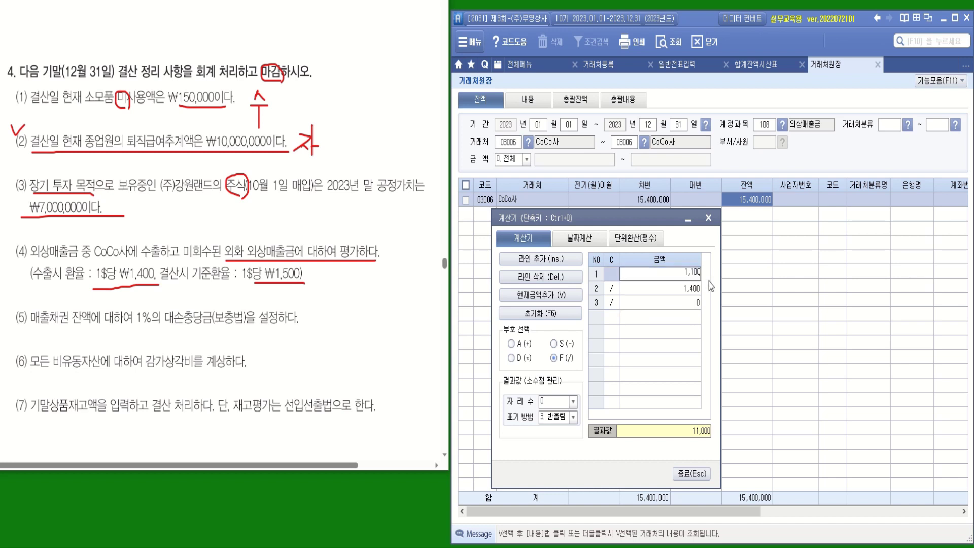
key("Return")
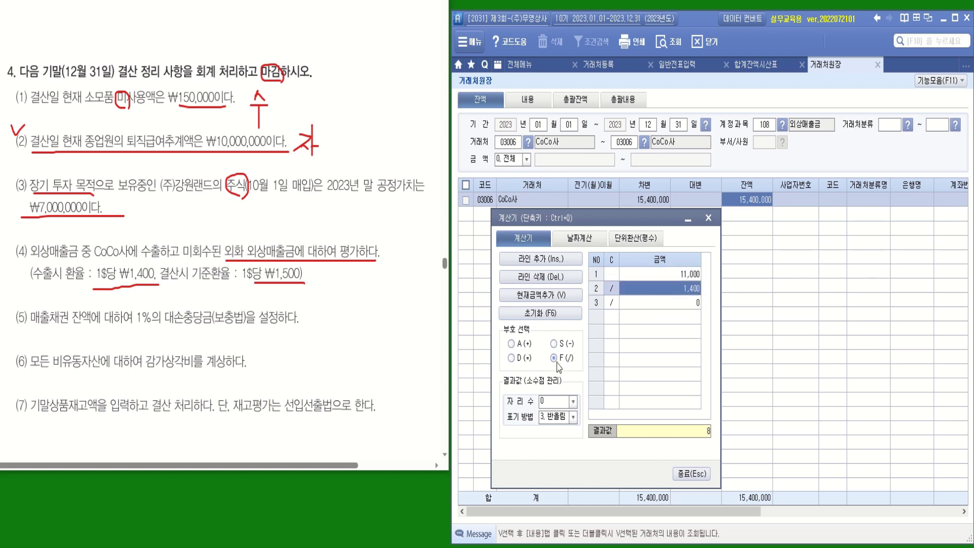
left_click(520, 359)
type("100")
key("Return")
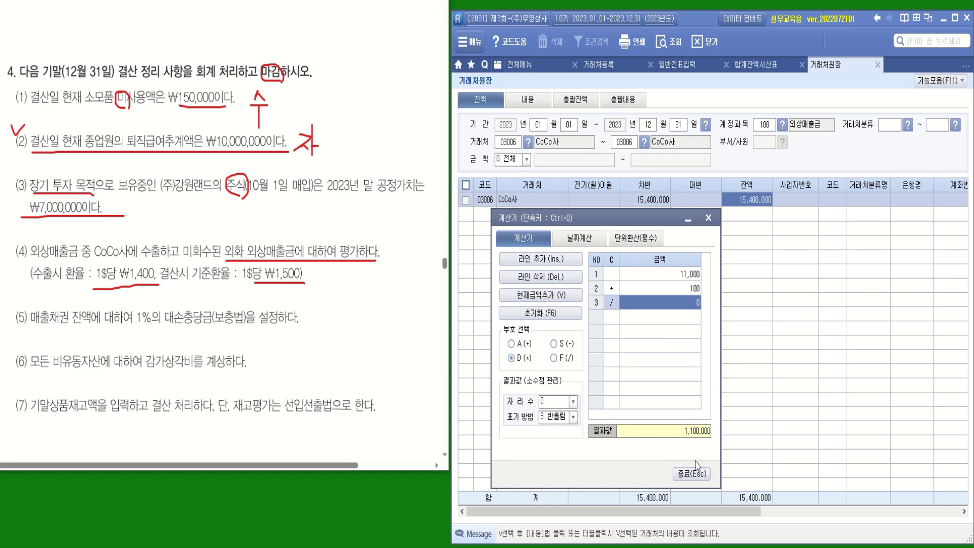
- In the December 31 general vouchers, start a new debit (차변) line on account 108, 외상매출금, with the calculator moved off the voucher rows
left_click(682, 66)
left_click_drag(534, 222, 322, 231)
left_click(513, 202)
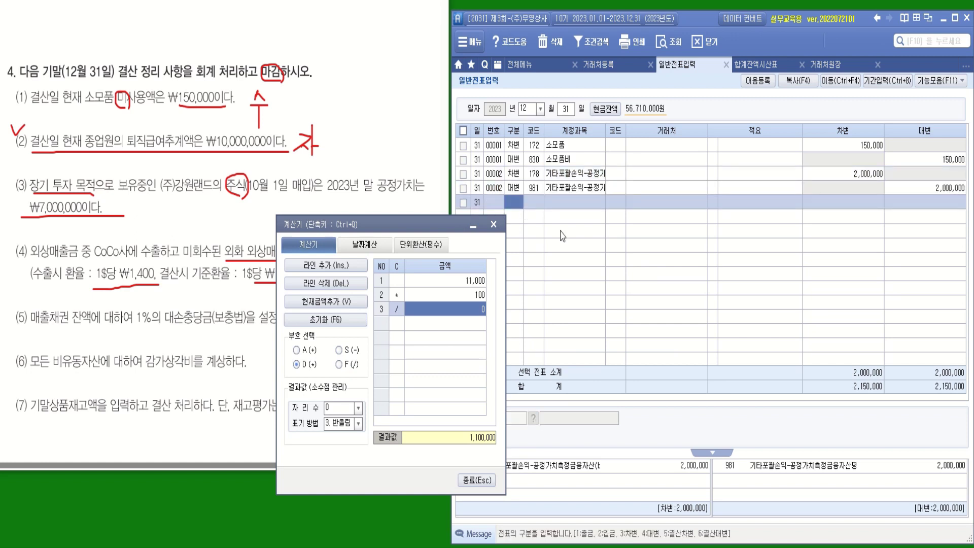
type("3")
type("퇴")
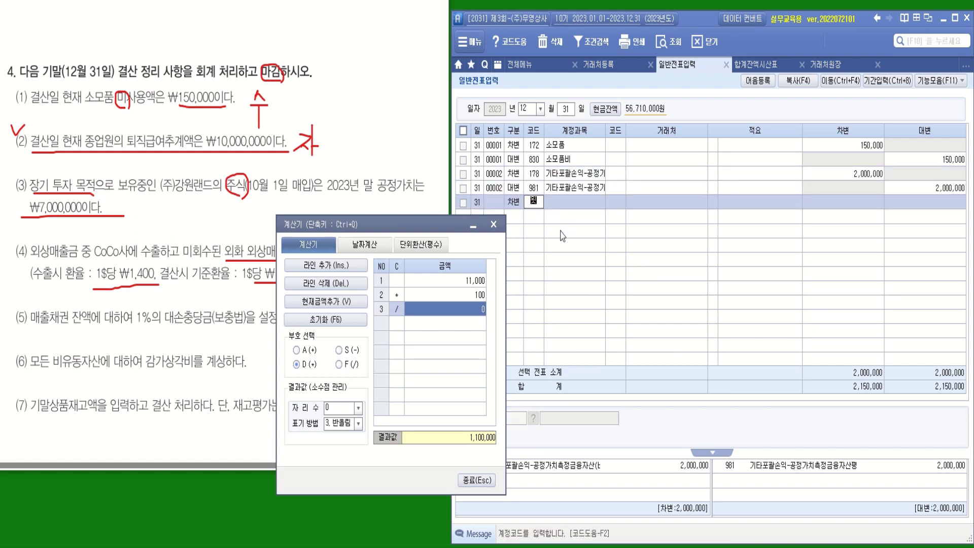
type("상")
key("Return")
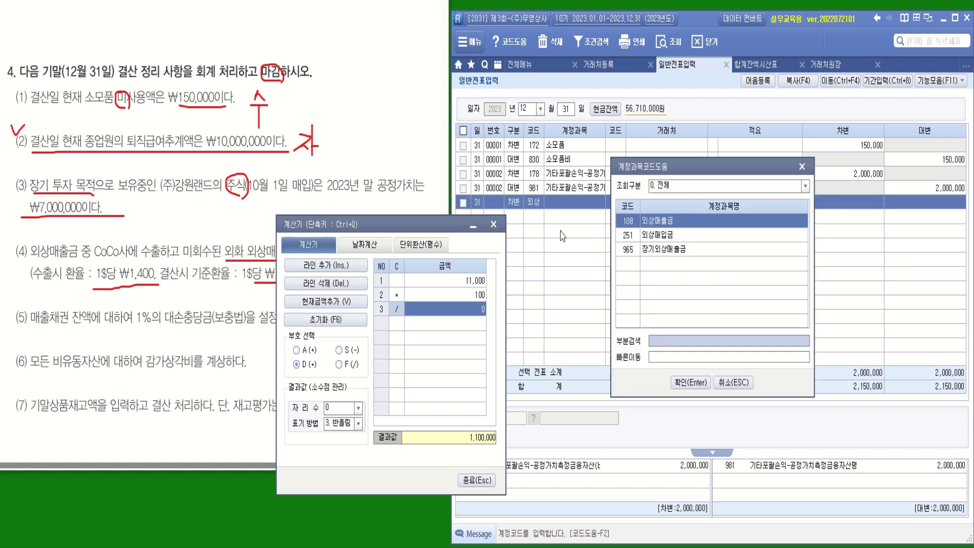
double_click(650, 222)
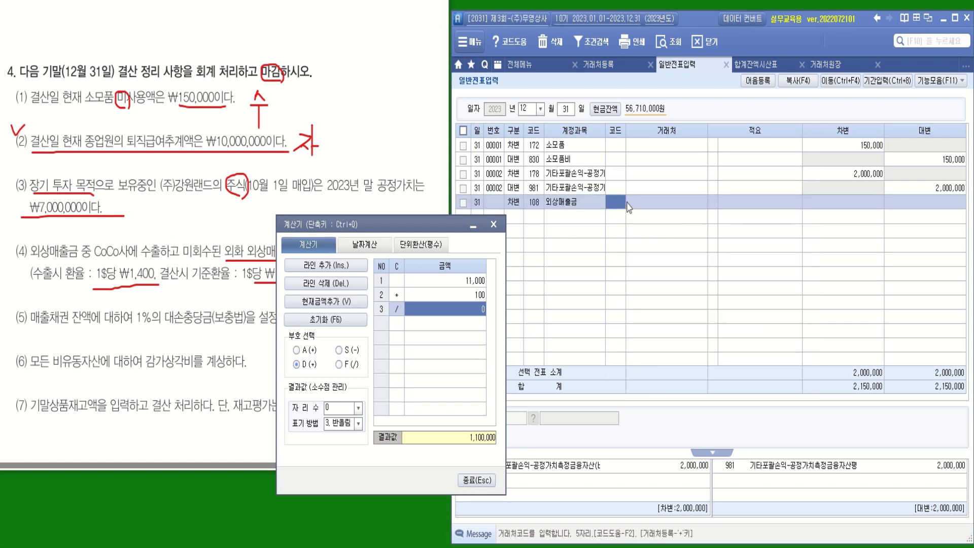
- Assign customer 03006 CoCo사 to the 외상매출금 debit line and enter the amount 1,100,000
type("CO")
key("Return")
key("Return")
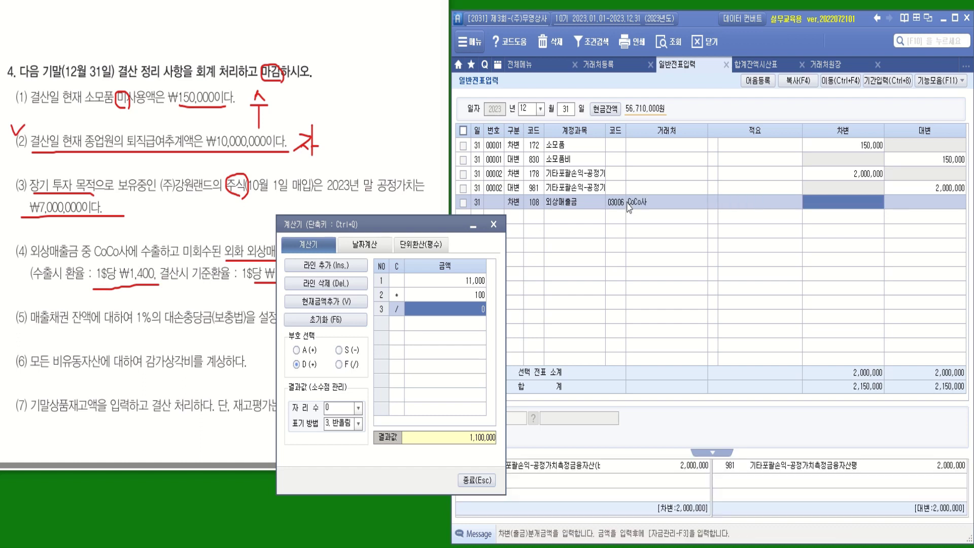
type("1100000")
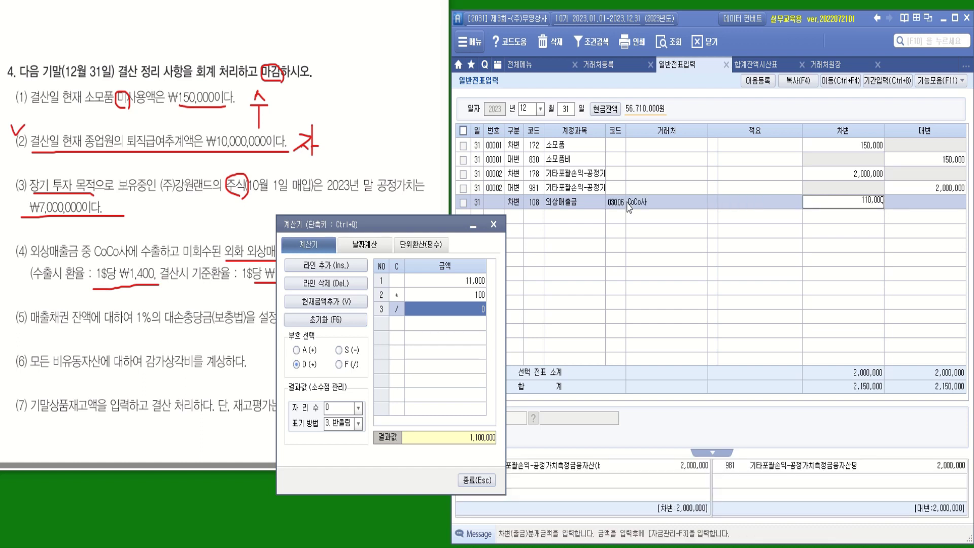
key("Return")
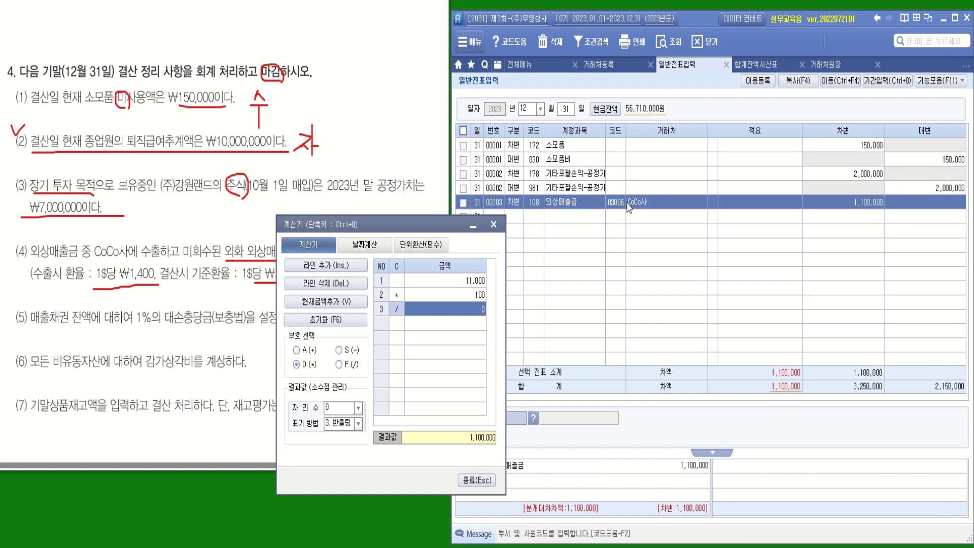
key("Return")
- Add a credit (대변) line below the 외상매출금 line, looking up 외화 and choosing account 935, 외화환산손실
type("4")
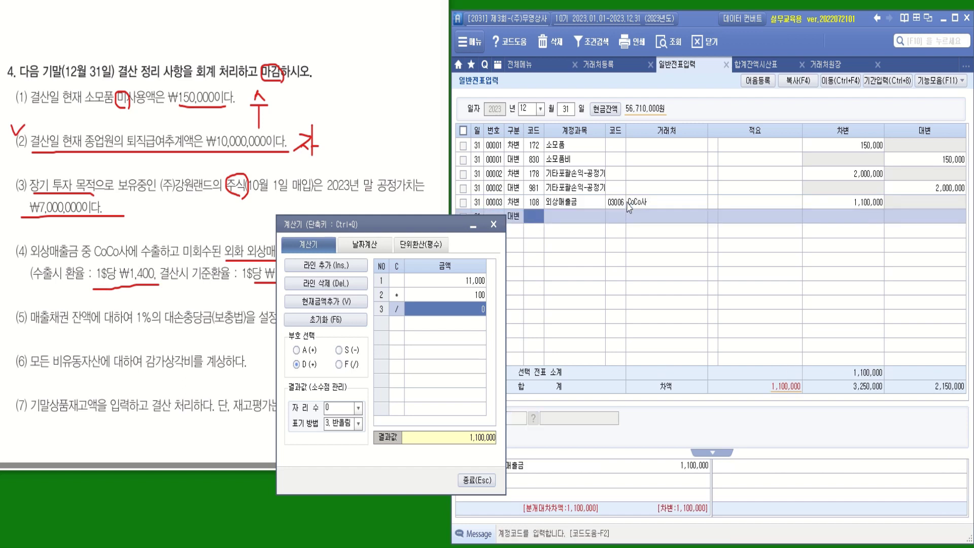
type("ㅁㅐ")
key("BackSpace")
key("BackSpace")
type("ㅁ")
type("화")
key("Return")
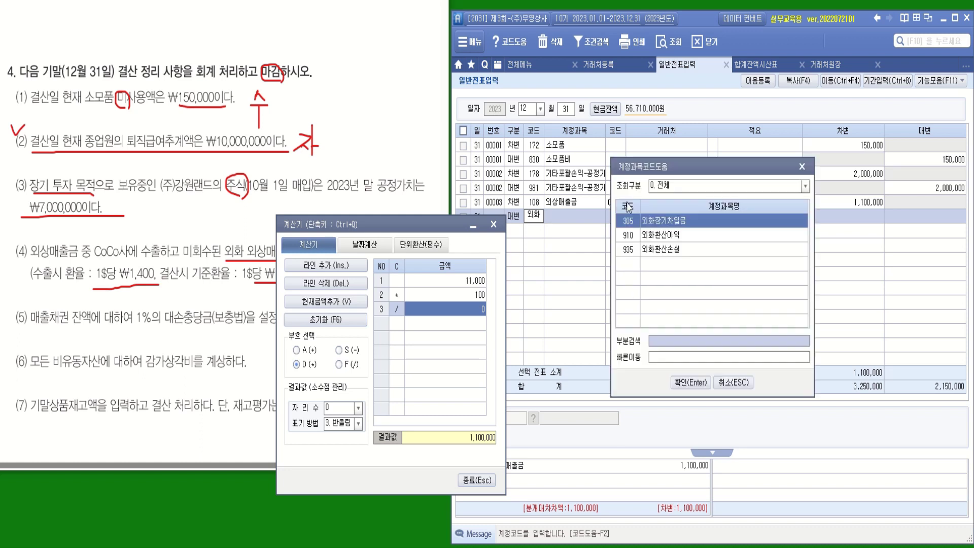
double_click(667, 249)
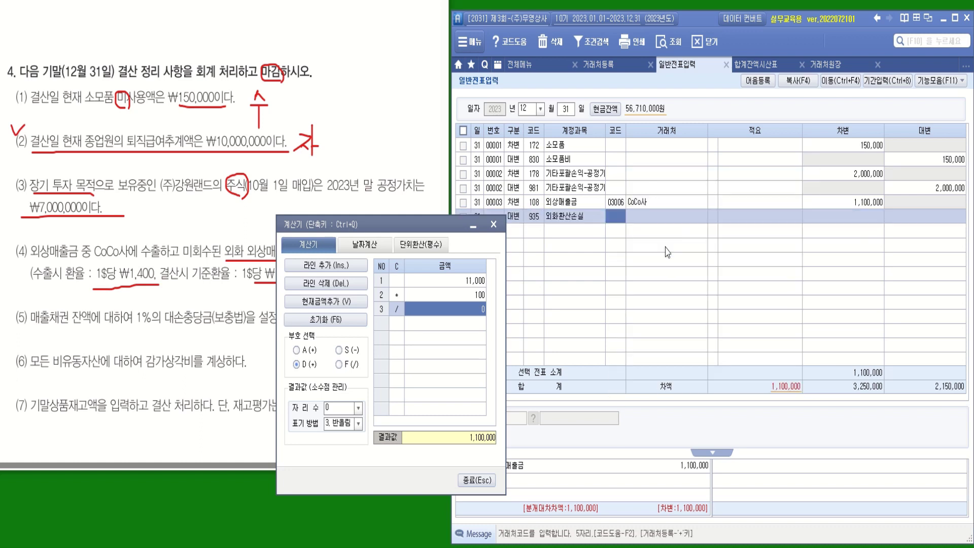
- Enter 1,100,000 as the credit amount on that line without a customer code and close the calculator
key("Return")
key("Return")
key("Return")
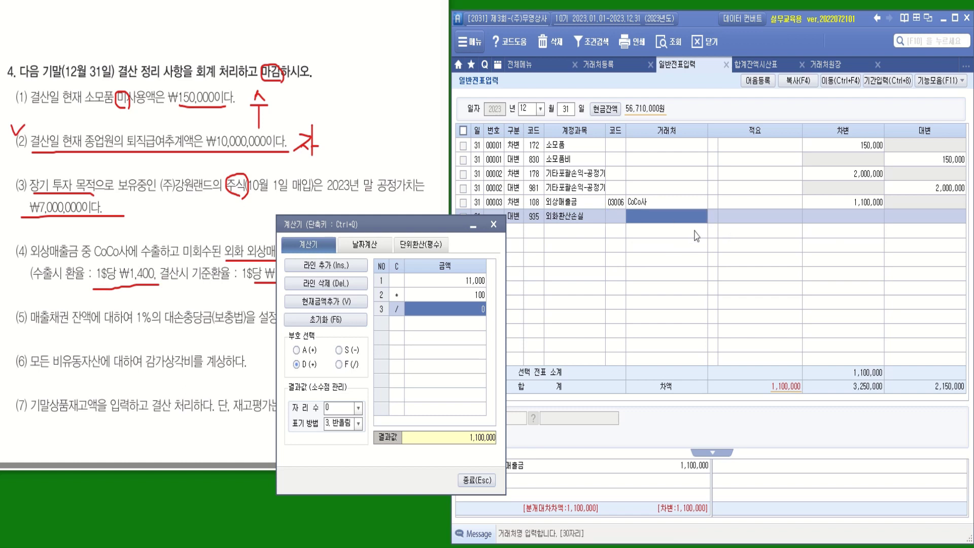
type("1100000")
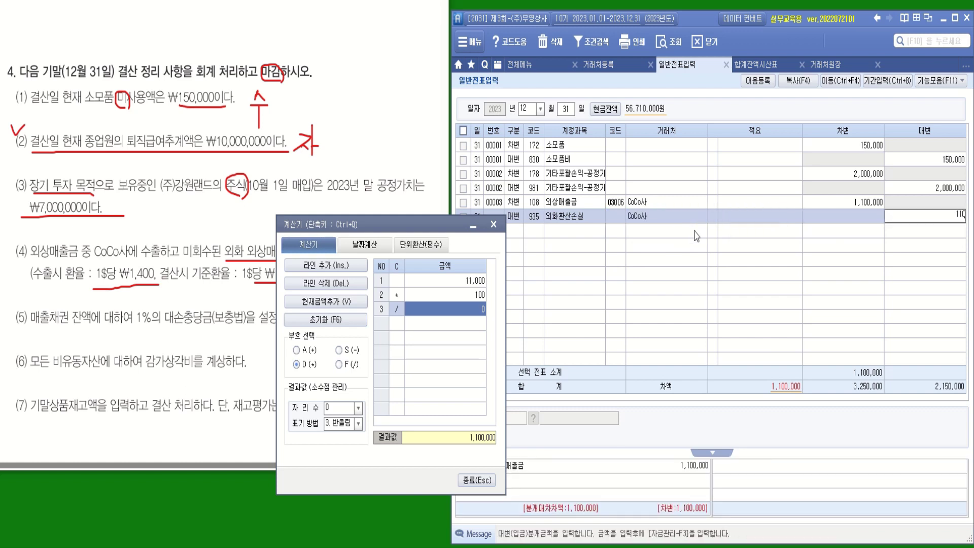
key("Return")
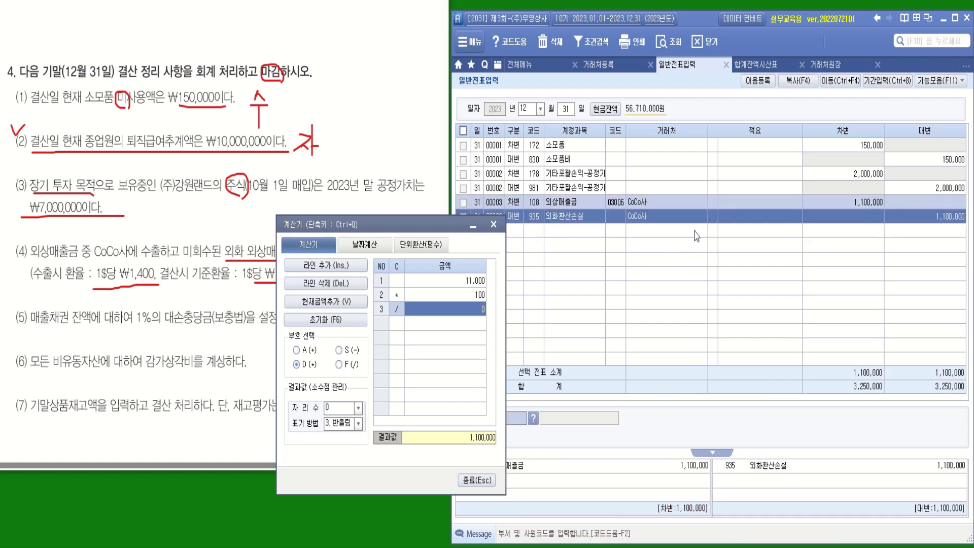
left_click(493, 224)
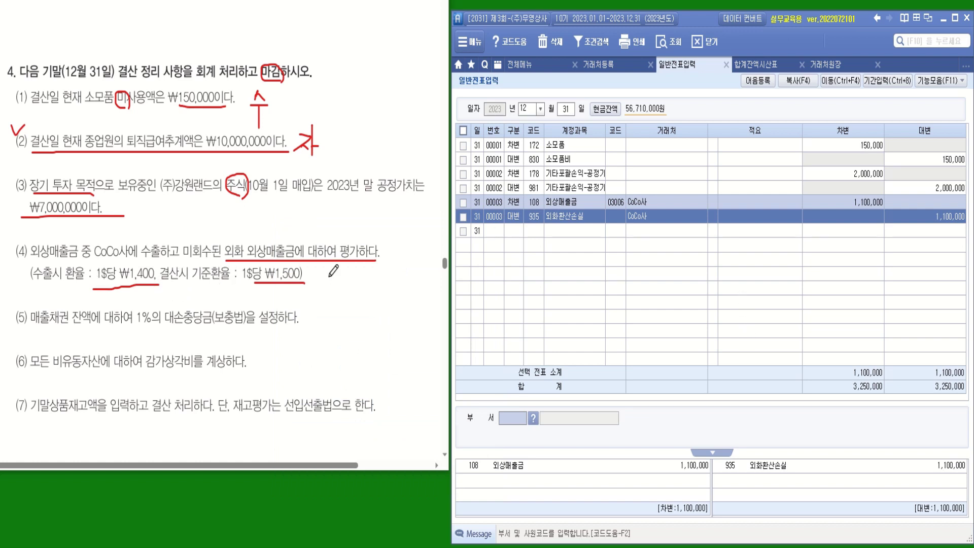
- Handwrite the exchange-rate difference calculation beside item (4): minus 1,400 = 100, multiplied by 11,000
left_click_drag(313, 277, 322, 276)
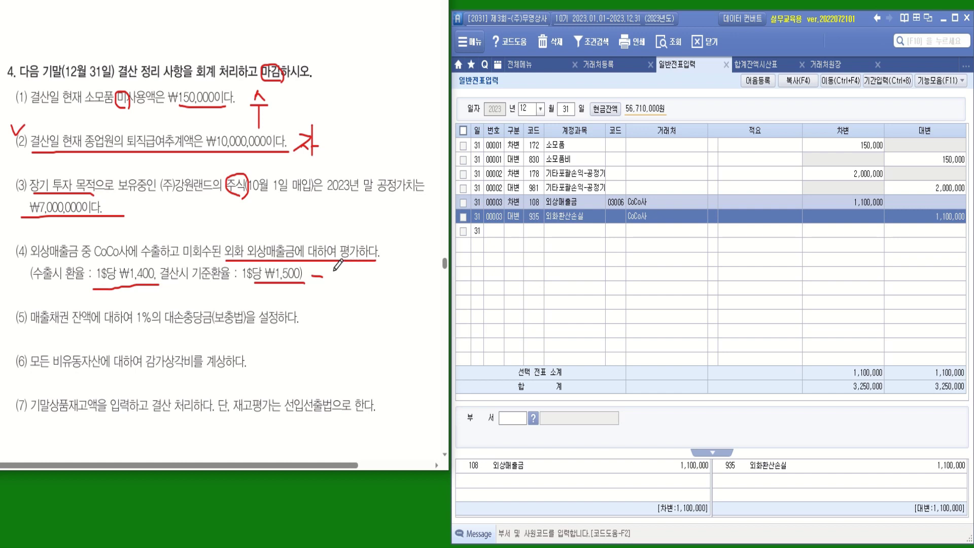
mouse_move(330, 273)
left_mouse_down()
mouse_move(338, 284)
mouse_move(381, 273)
left_mouse_up()
mouse_move(373, 279)
left_mouse_down()
mouse_move(384, 285)
mouse_move(395, 274)
mouse_move(387, 311)
left_mouse_up()
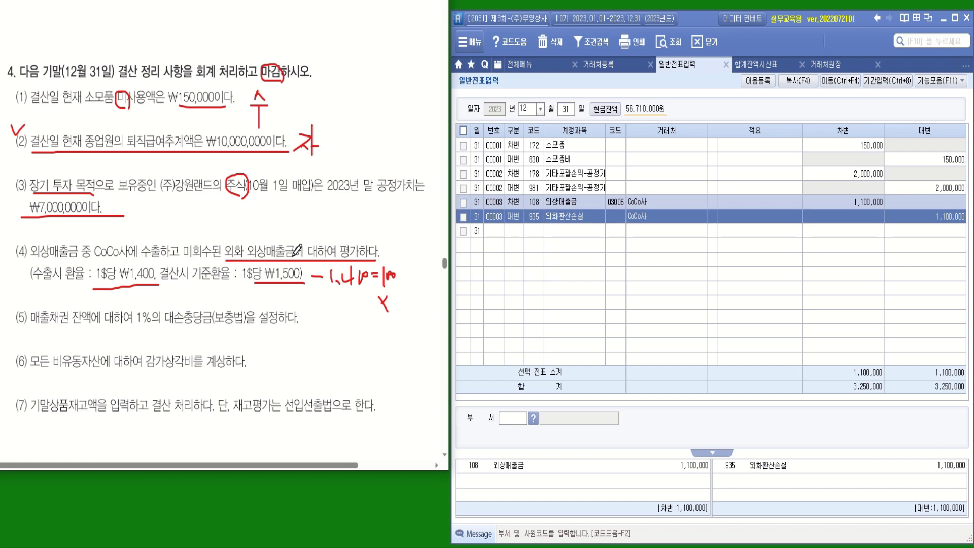
mouse_move(400, 294)
left_mouse_down()
mouse_move(398, 318)
mouse_move(422, 306)
mouse_move(377, 311)
left_mouse_up()
- Change the account of voucher 00003's credit line to 910, 외화환산이익
left_click(536, 217)
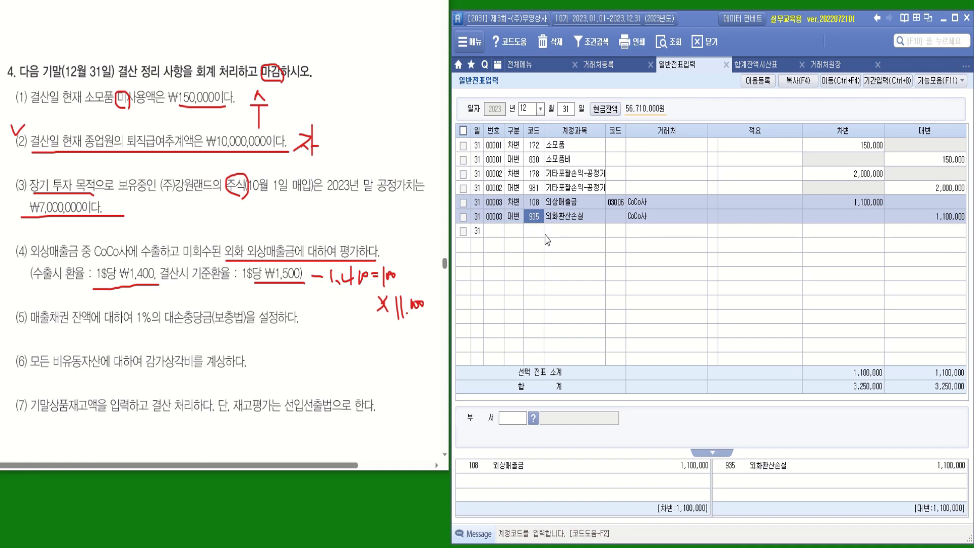
key("BackSpace")
type("외화")
key("Return")
left_click(673, 241)
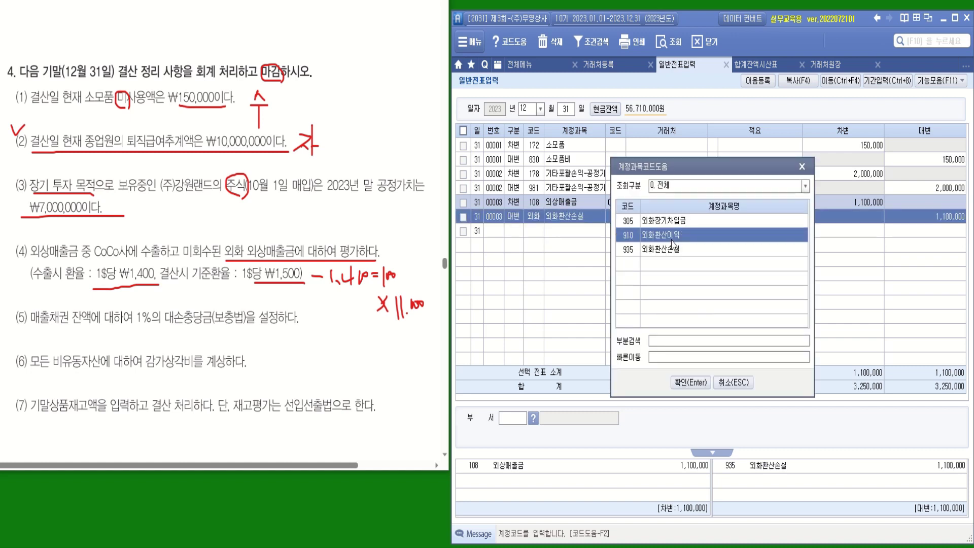
double_click(673, 243)
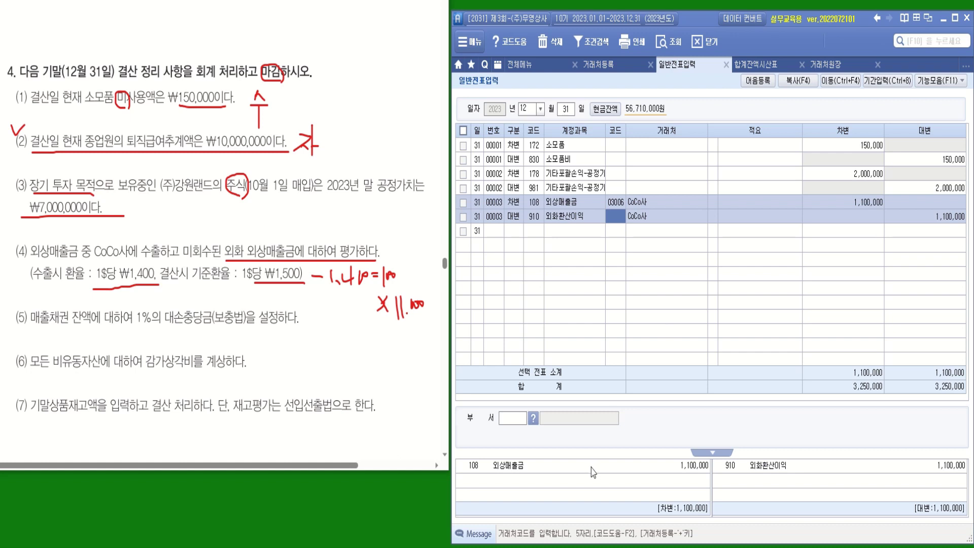
left_click(623, 203)
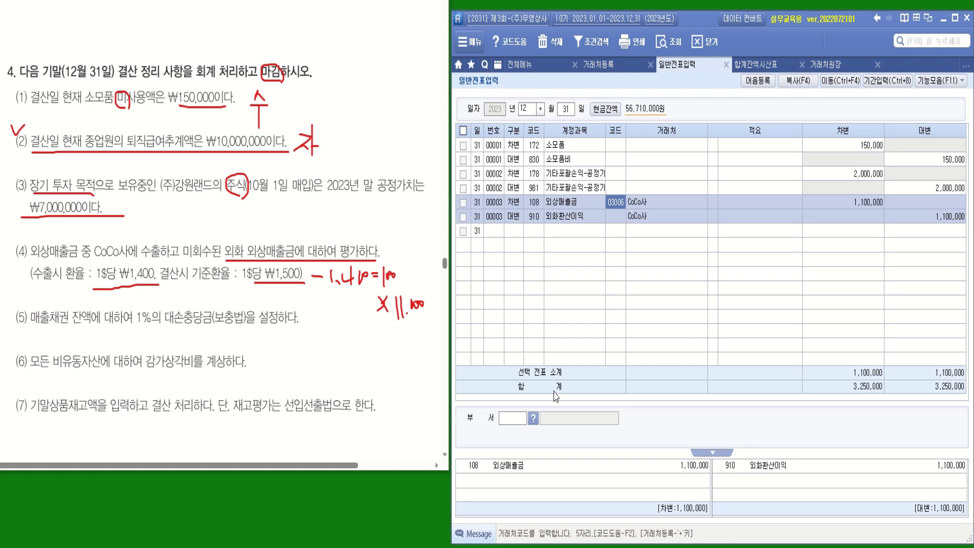
- Mark item (5) with a handwritten 자 and load 결산자료입력 for months 01 to 12, leaving the cost-of-sales codes blank
left_click(309, 314)
left_click_drag(310, 313, 346, 327)
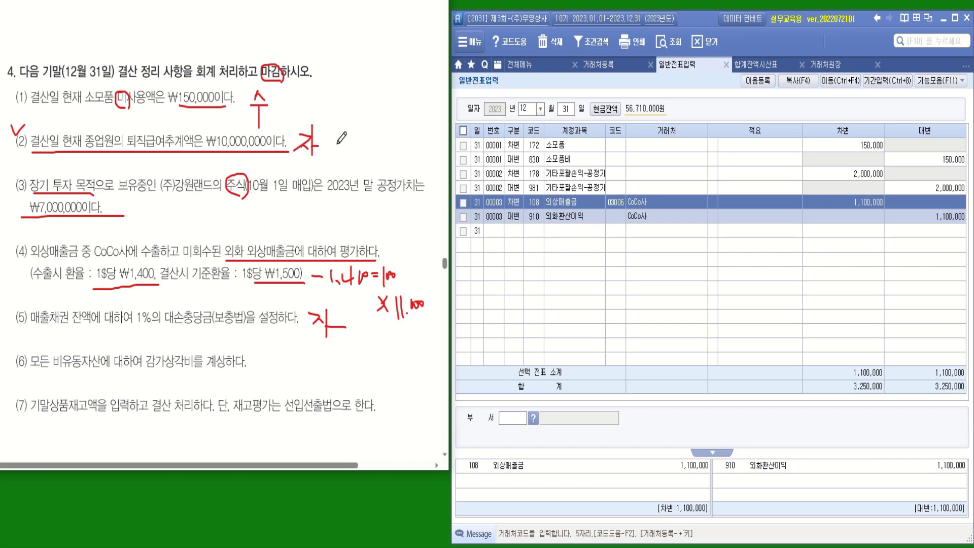
left_click(532, 71)
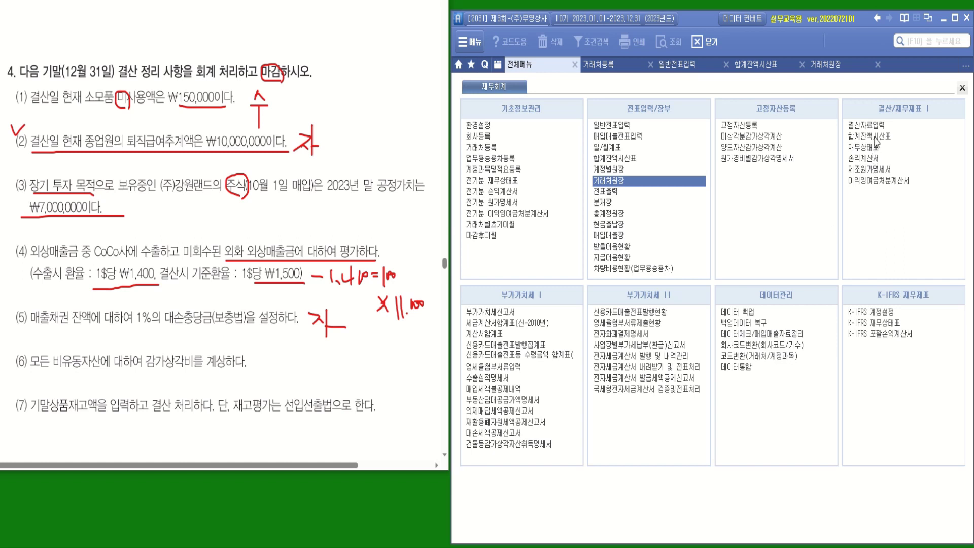
left_click(878, 127)
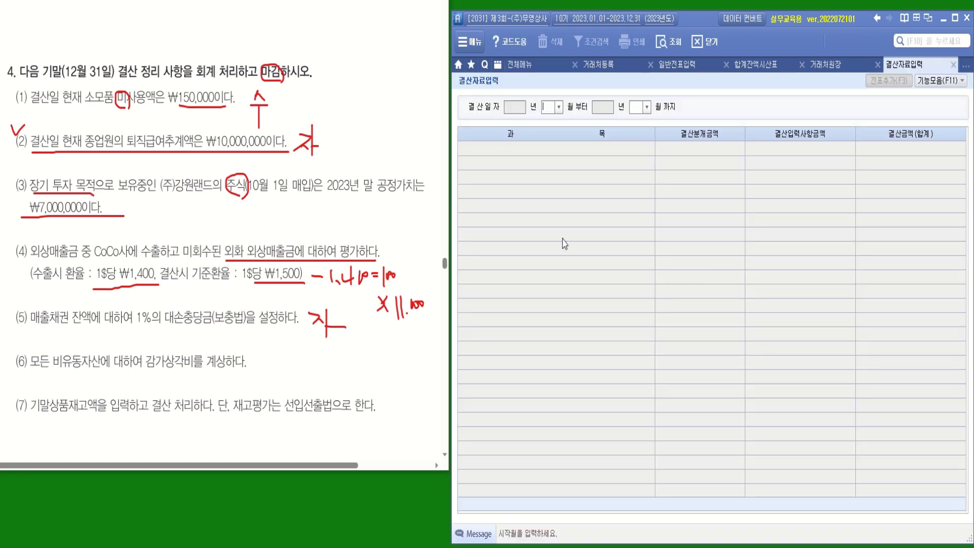
left_click(558, 108)
left_click(548, 119)
left_click(647, 107)
left_click(637, 226)
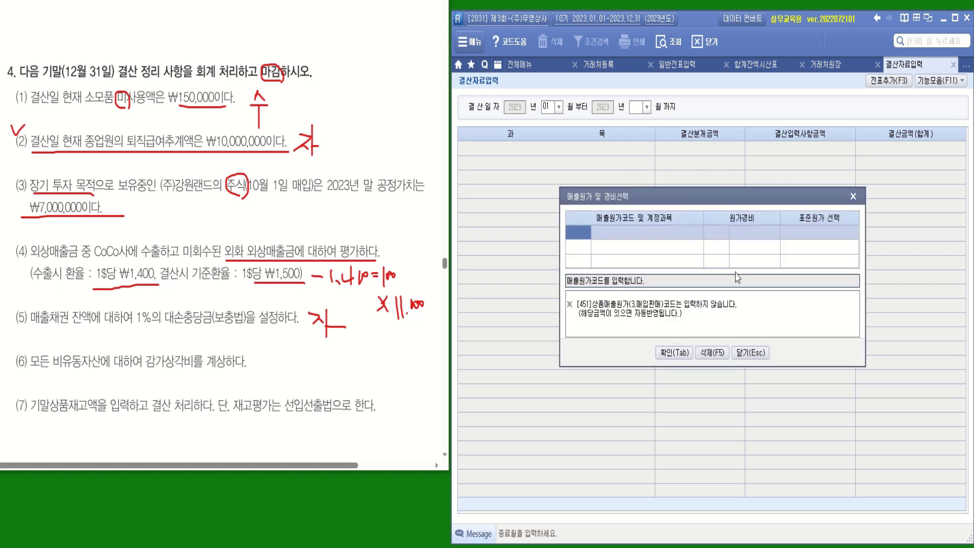
left_click(674, 353)
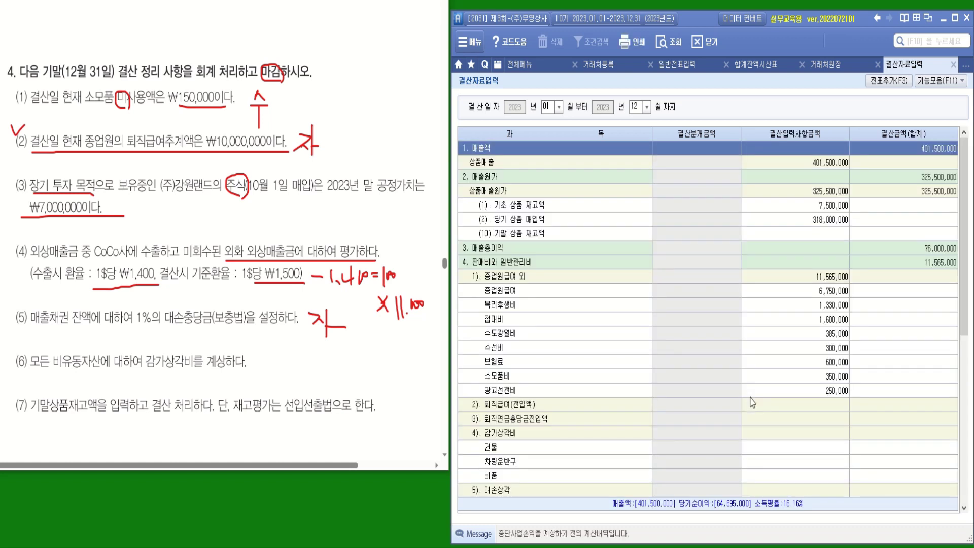
- Refresh the December 31 합계잔액시산표 and look up the 퇴직급여부채 balance for the 퇴직급여(전입액) entry
left_click(506, 411)
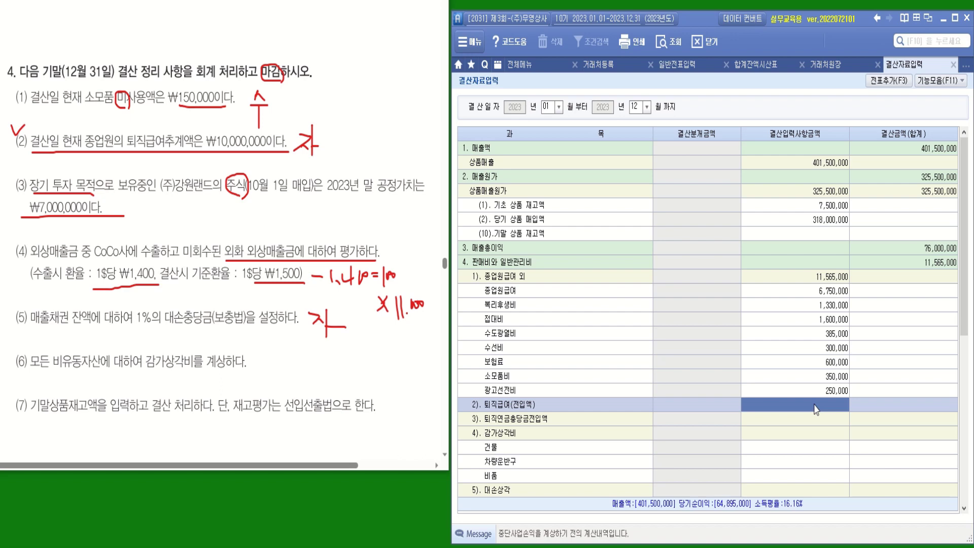
left_click(767, 67)
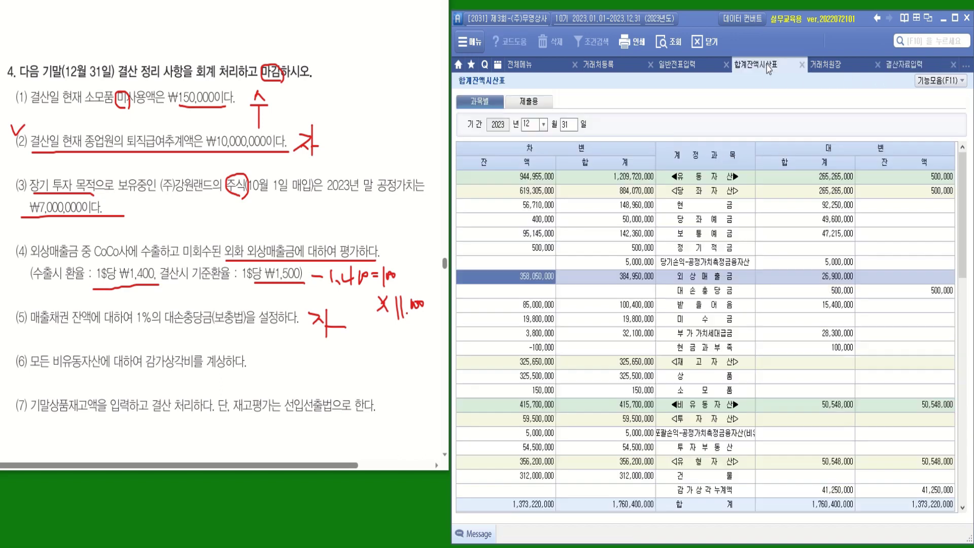
left_click(674, 44)
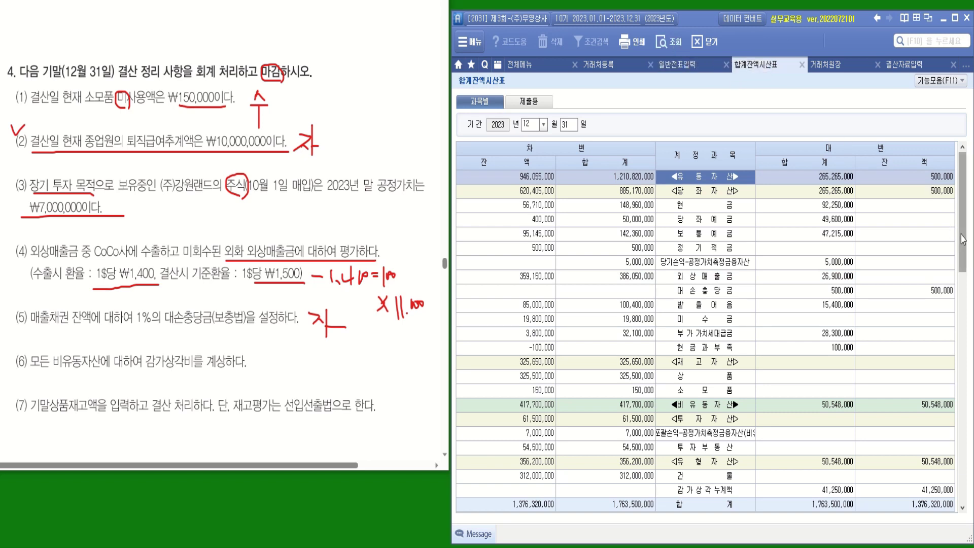
left_click_drag(963, 239, 965, 256)
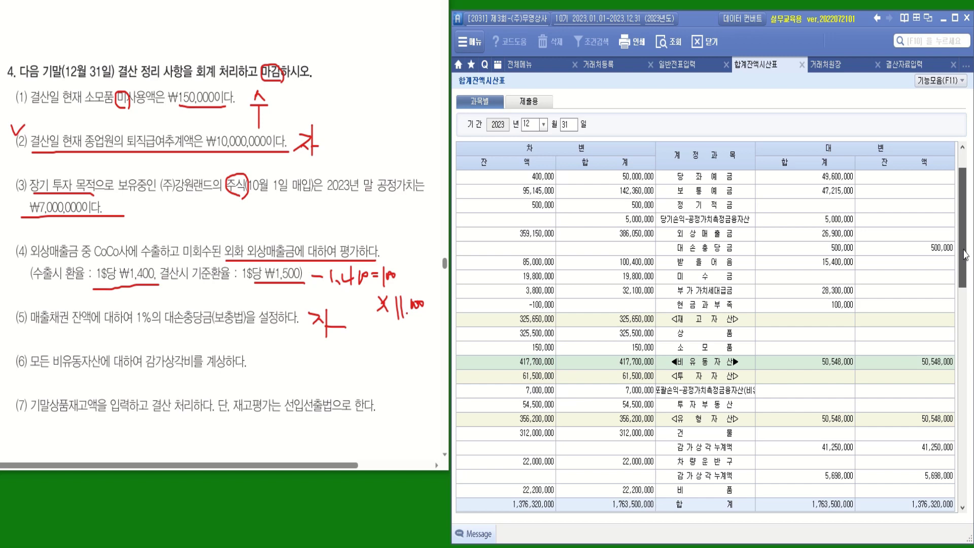
left_click_drag(966, 256, 968, 372)
left_click(713, 334)
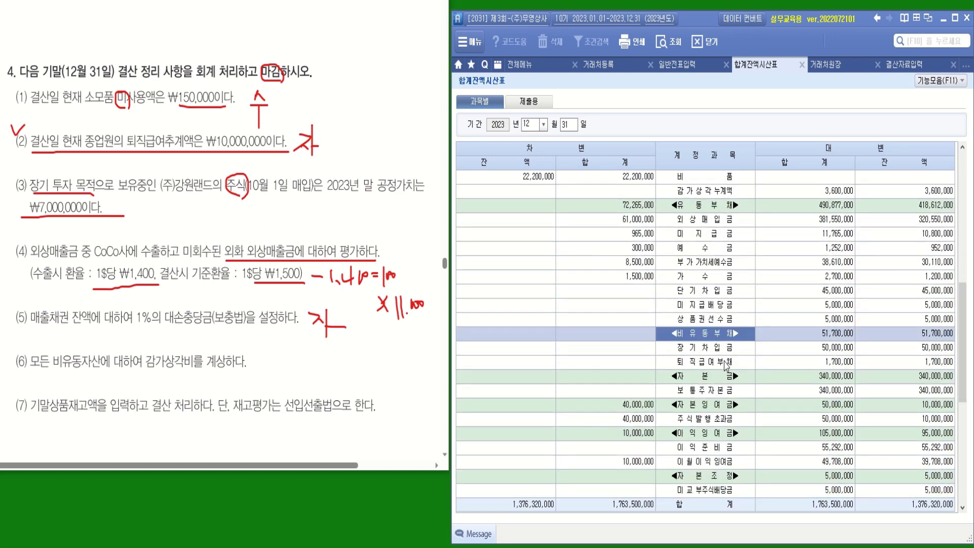
left_click(724, 362)
- From the 퇴직급여부채 credit balance, open the built-in calculator and compute 10,000,000 minus 1,700,000
left_click(927, 363)
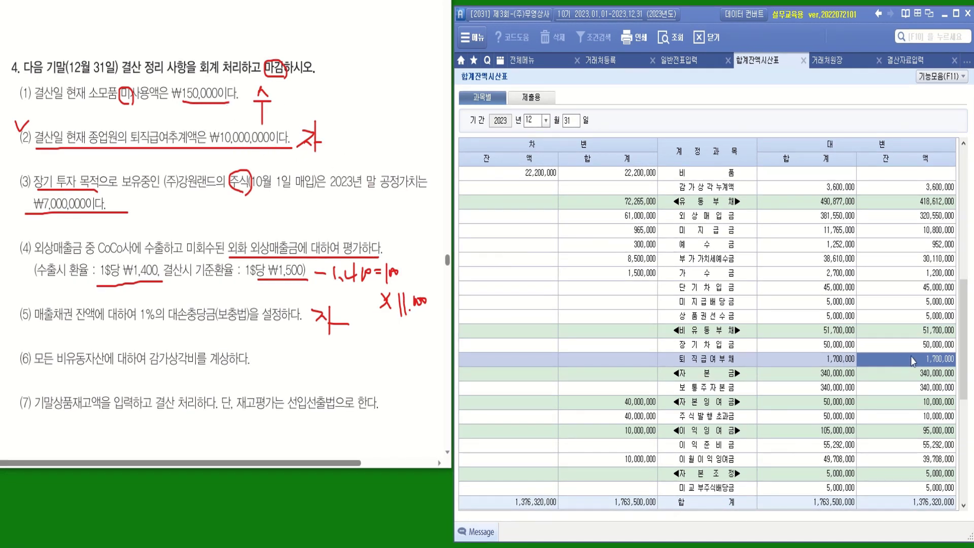
right_click(897, 364)
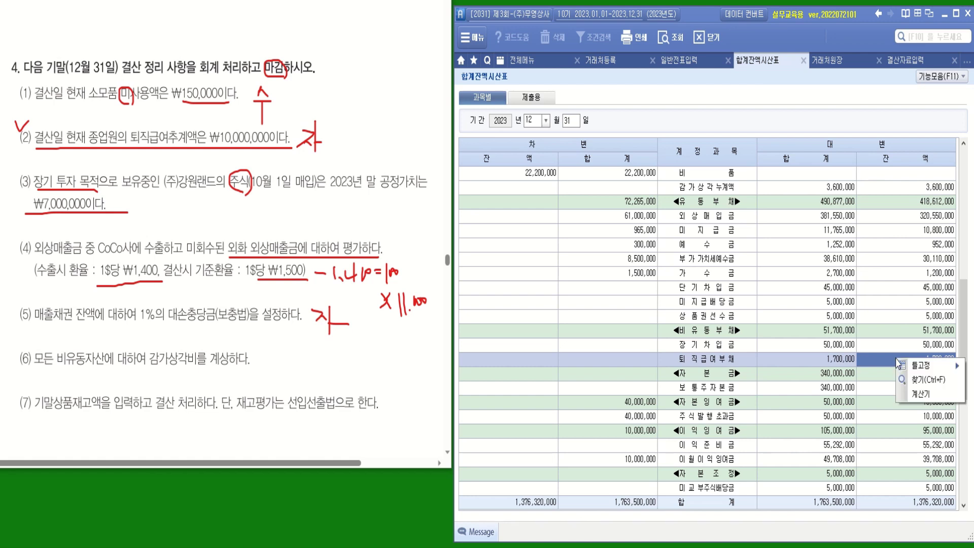
left_click(921, 395)
left_click_drag(533, 114, 585, 126)
left_click(613, 184)
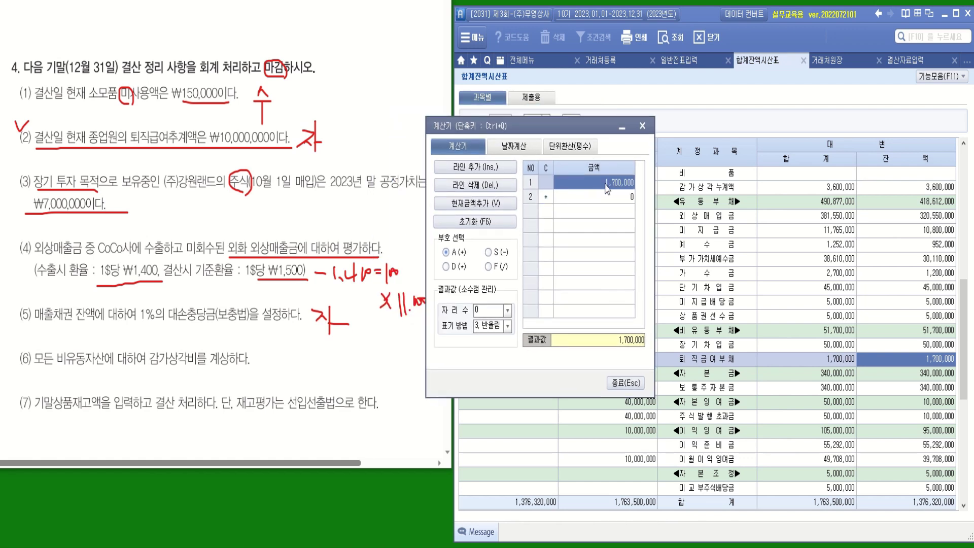
type("10000")
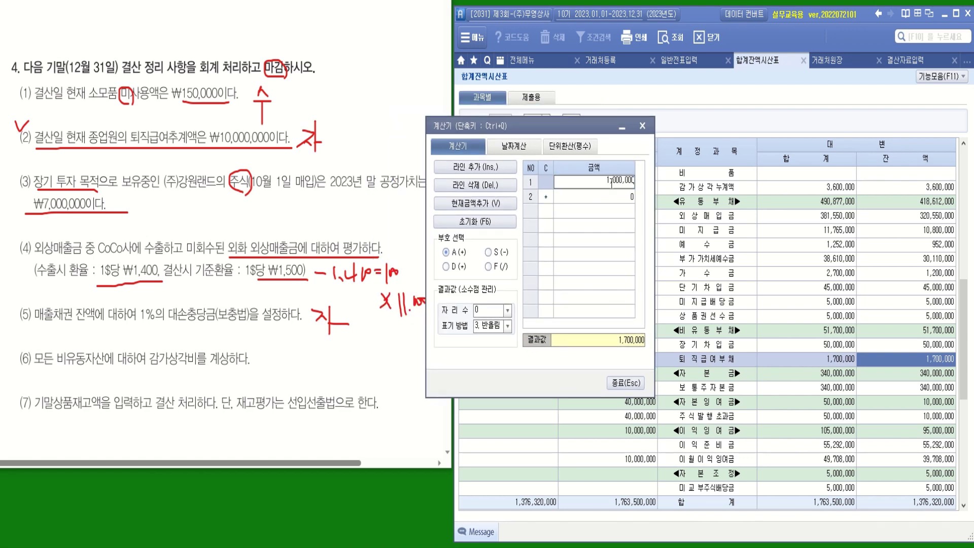
key("Return")
left_click(488, 251)
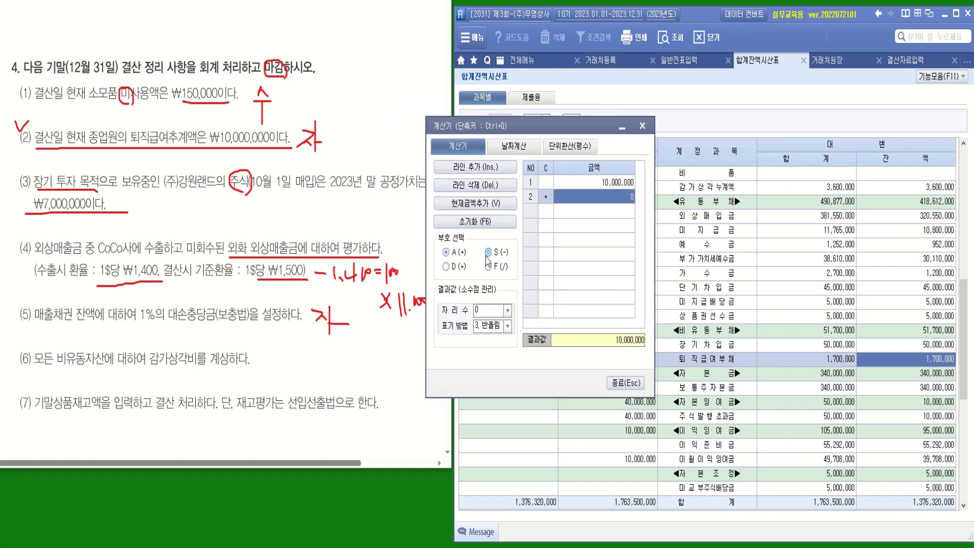
type("17000")
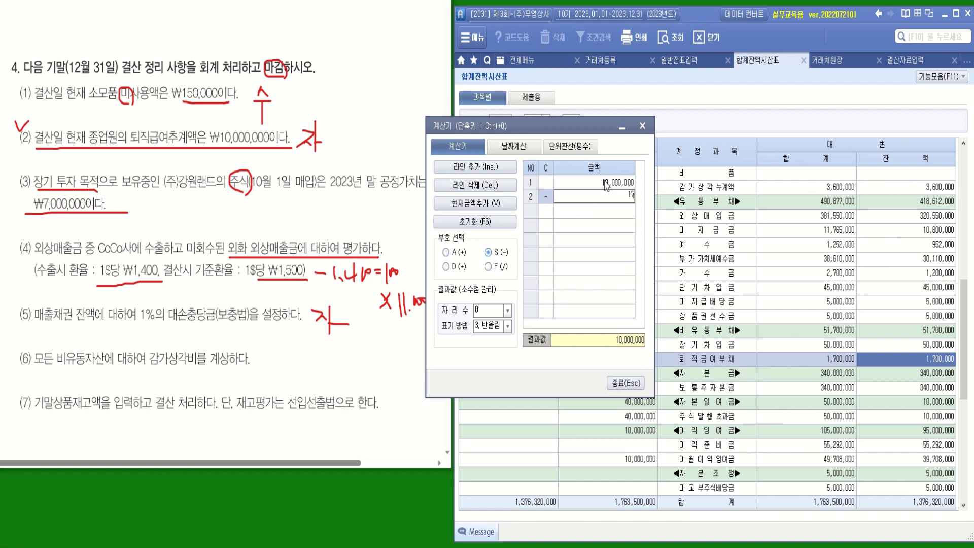
key("Return")
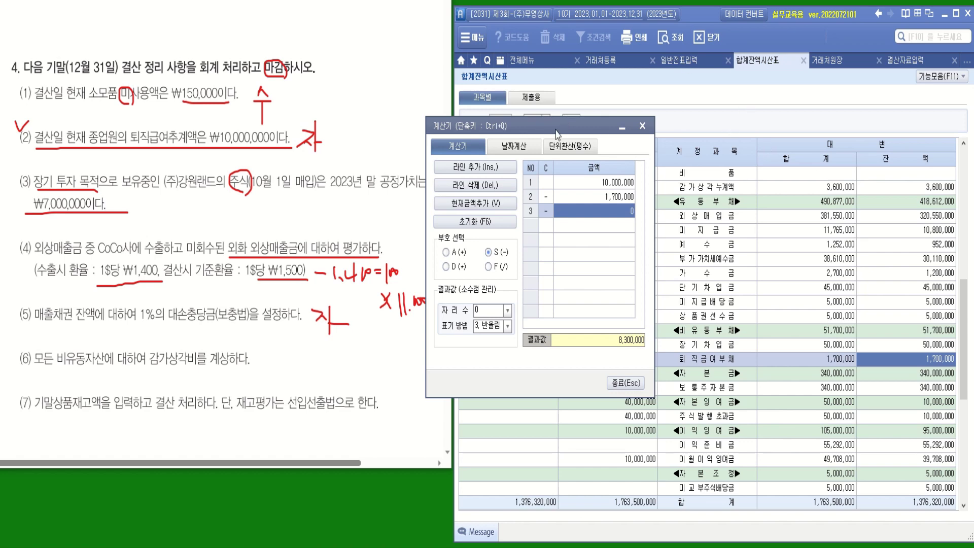
- In 결산자료입력, enter 8,300,000 for 퇴직급여(전입액) and close the calculator
left_click(918, 62)
left_click_drag(573, 125, 567, 0)
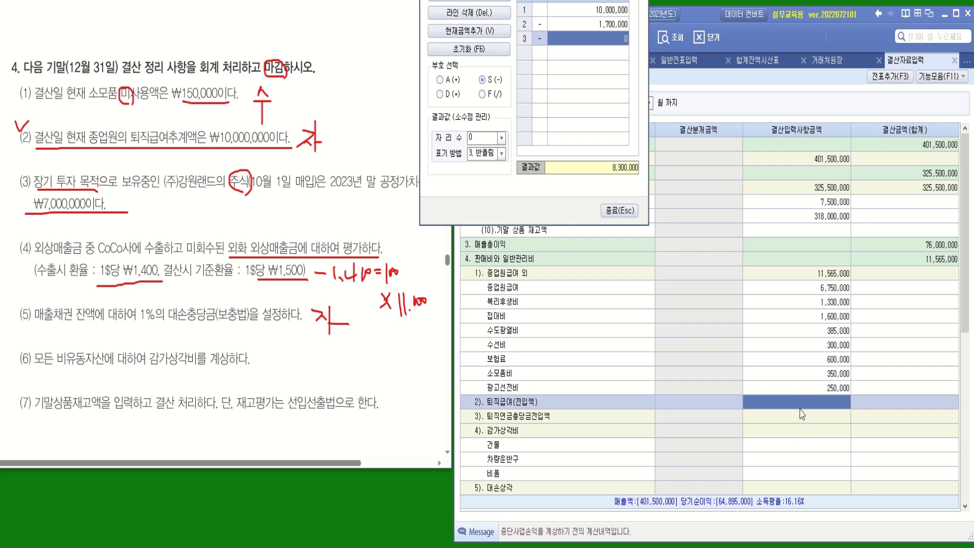
left_click_drag(551, 0, 693, 238)
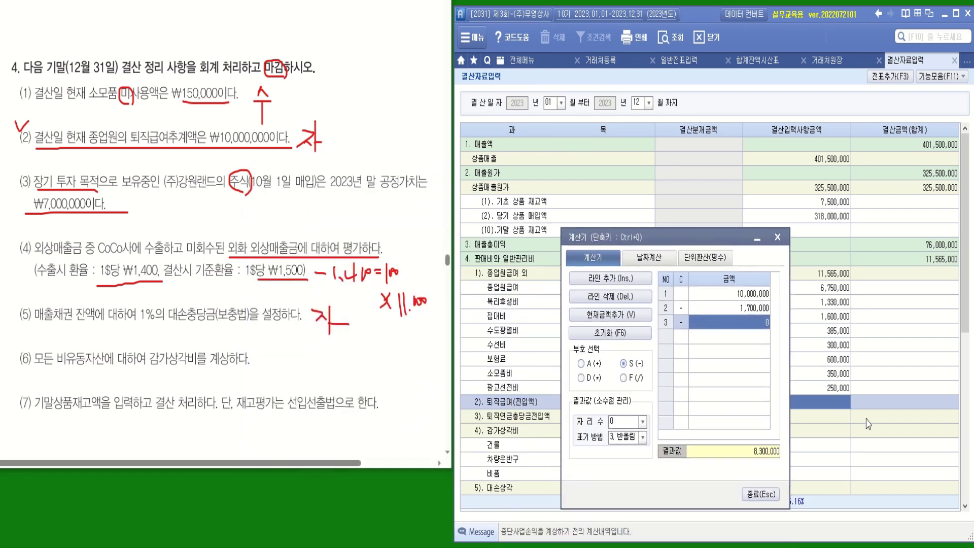
type("83000")
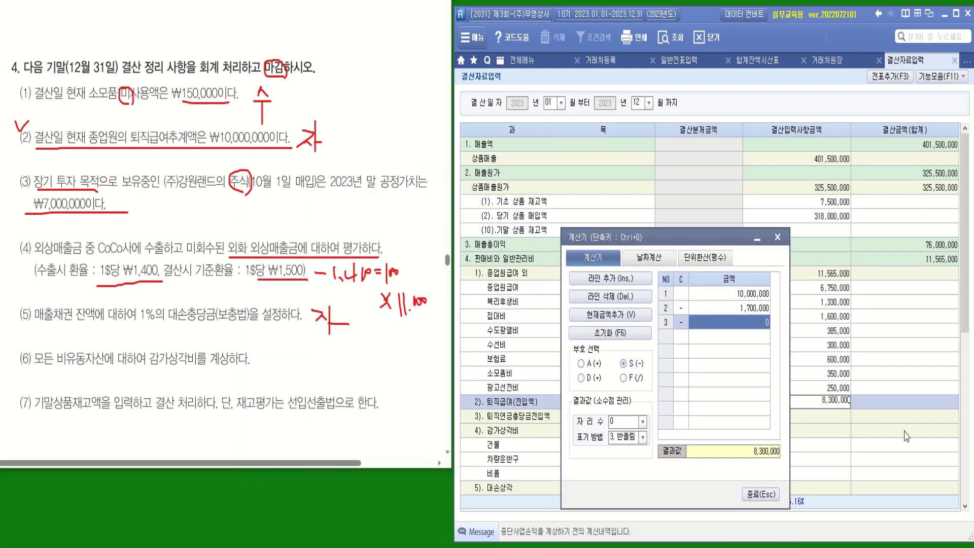
key("Return")
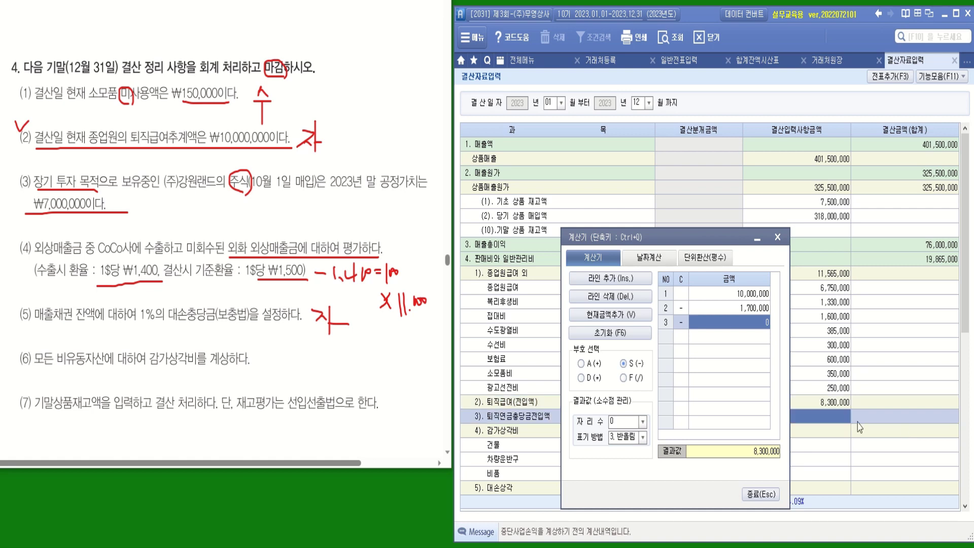
left_click(776, 492)
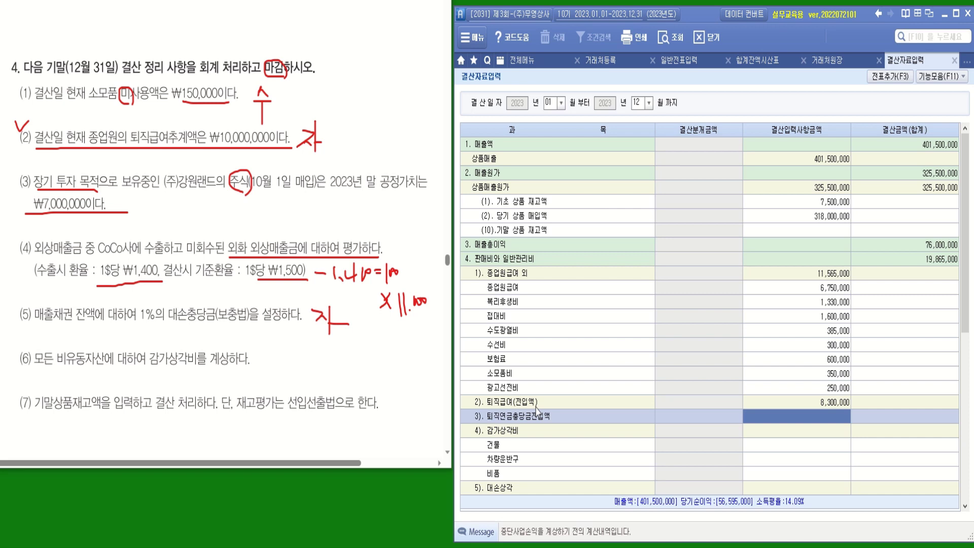
- Cross the handwritten check mark beside item (2) and underline 매출채권 in item (5)
key("ctrl")
key("ctrl")
key("ctrl")
key("ctrl")
key("ctrl")
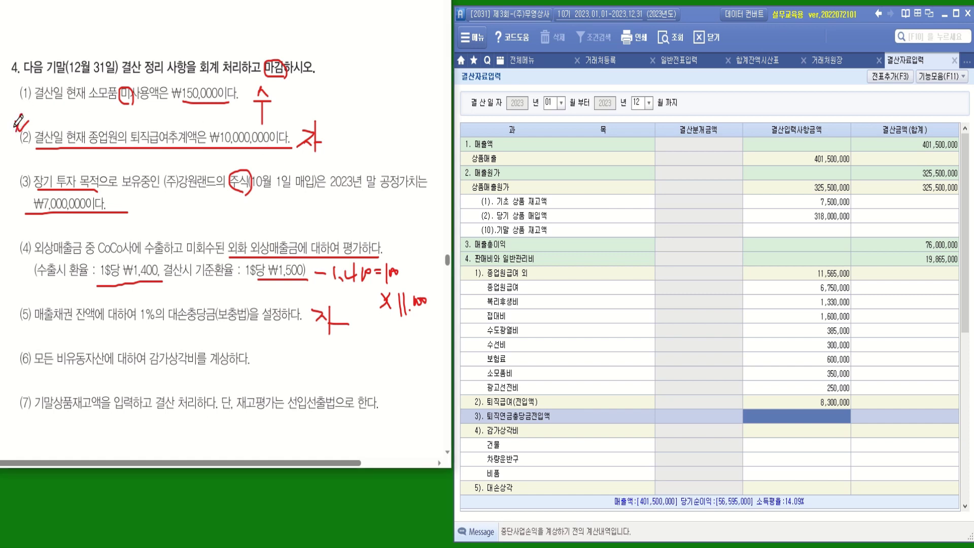
mouse_move(16, 115)
left_mouse_down()
mouse_move(27, 130)
mouse_move(16, 132)
left_mouse_up()
left_click_drag(28, 326, 74, 325)
- Refresh the December 31 합계잔액시산표 and multiply the 외상매출금 debit balance of 359,150,000 by 0.01 in the built-in calculator
left_click(752, 65)
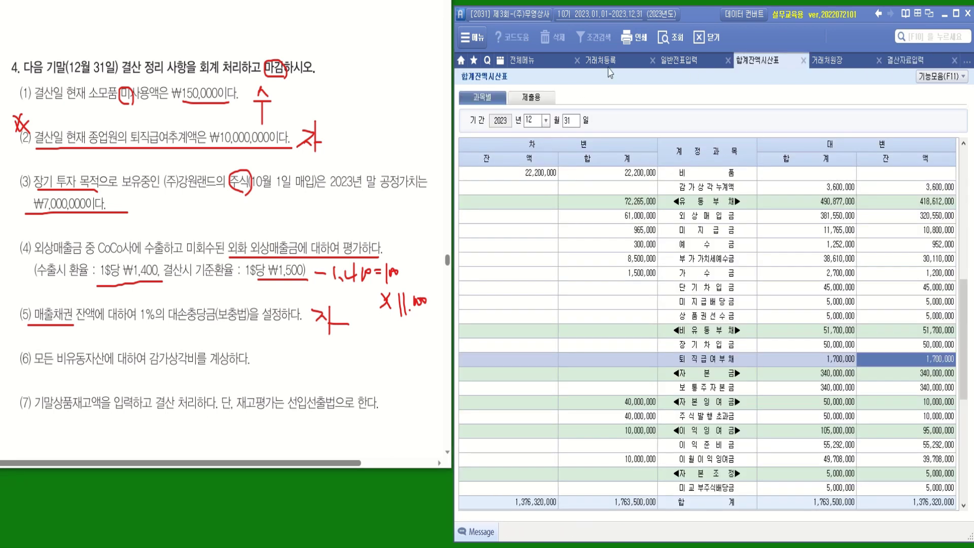
left_click(665, 40)
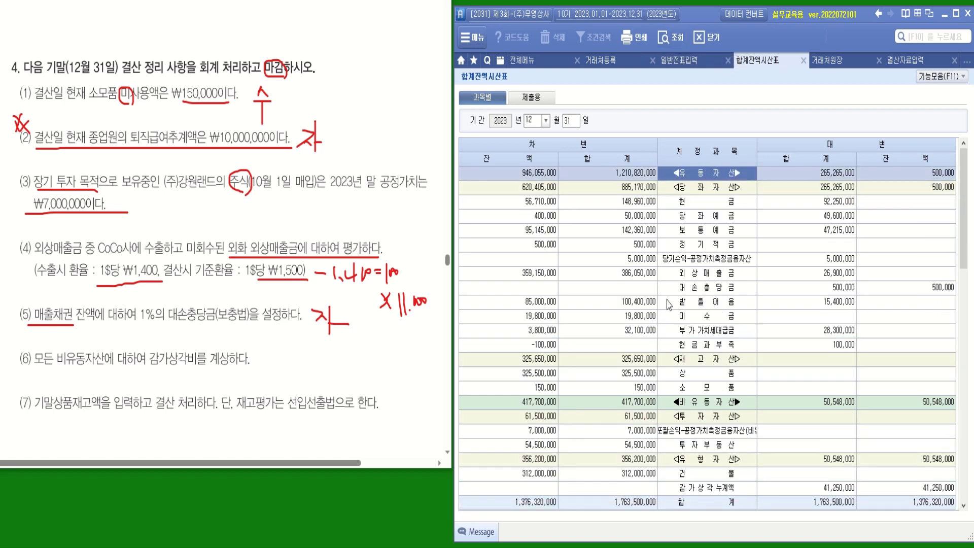
left_click(537, 278)
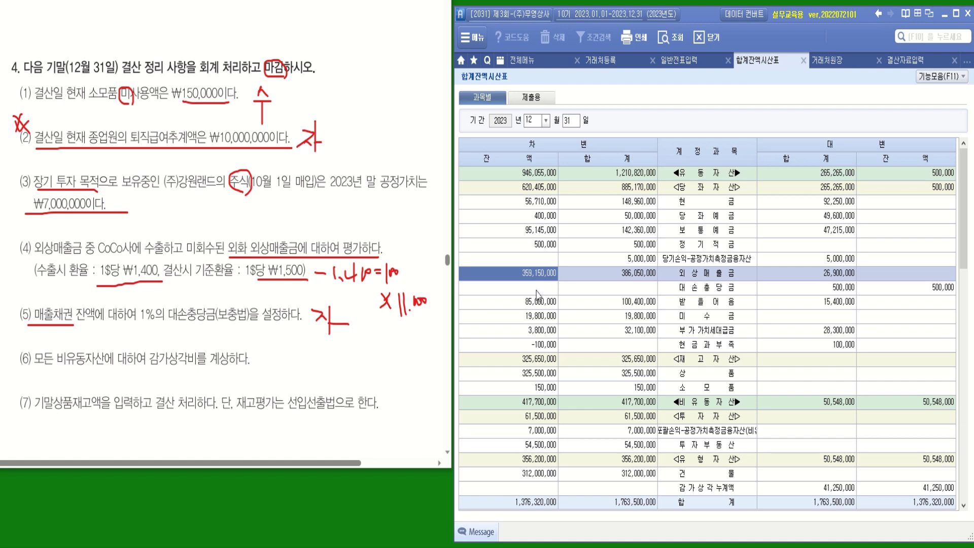
right_click(532, 275)
left_click(552, 312)
left_click_drag(500, 119, 689, 199)
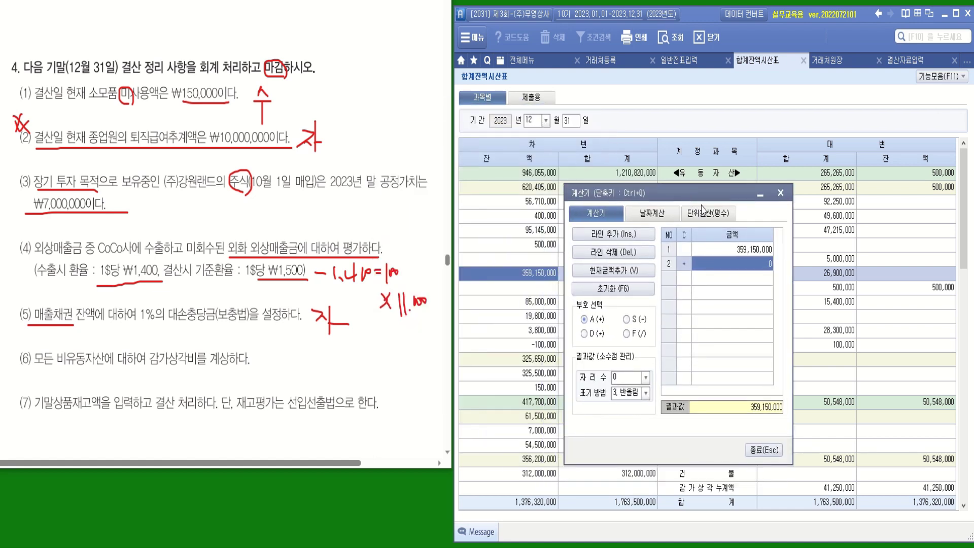
left_click(594, 341)
type("0.01")
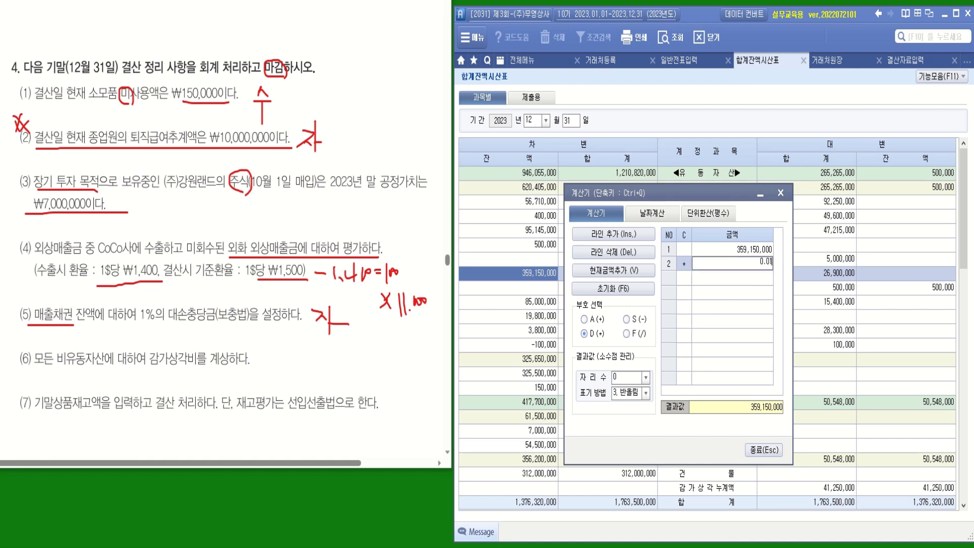
key("Return")
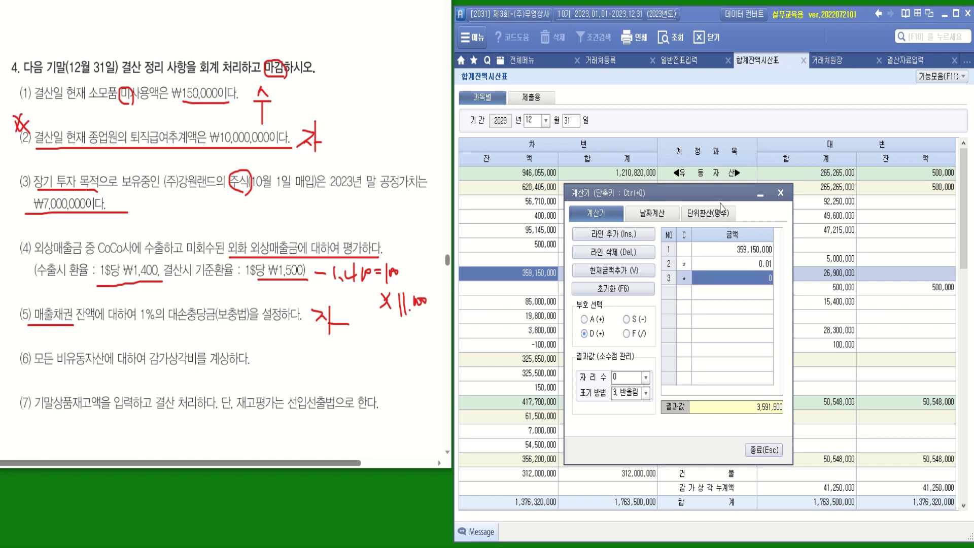
- Check the 대손충당금 credit balance for 외상매출금 and subtract 500,000 from the calculator result
left_click_drag(700, 193, 711, 322)
left_click(875, 291)
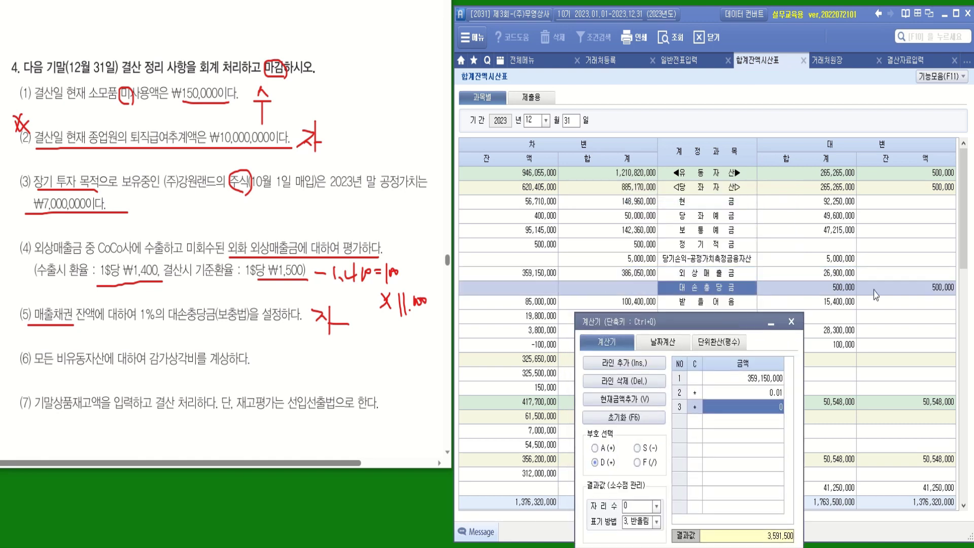
left_click(939, 294)
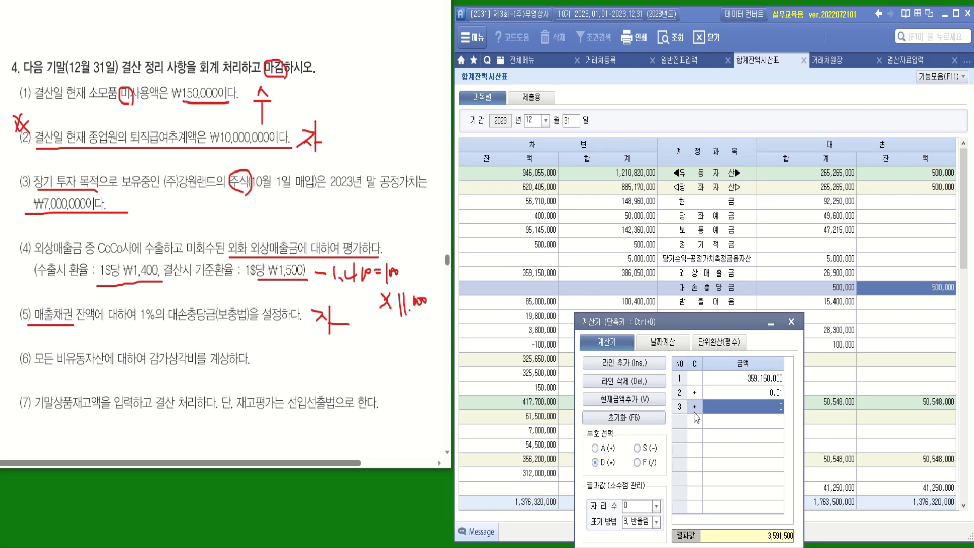
left_click(655, 449)
type("50")
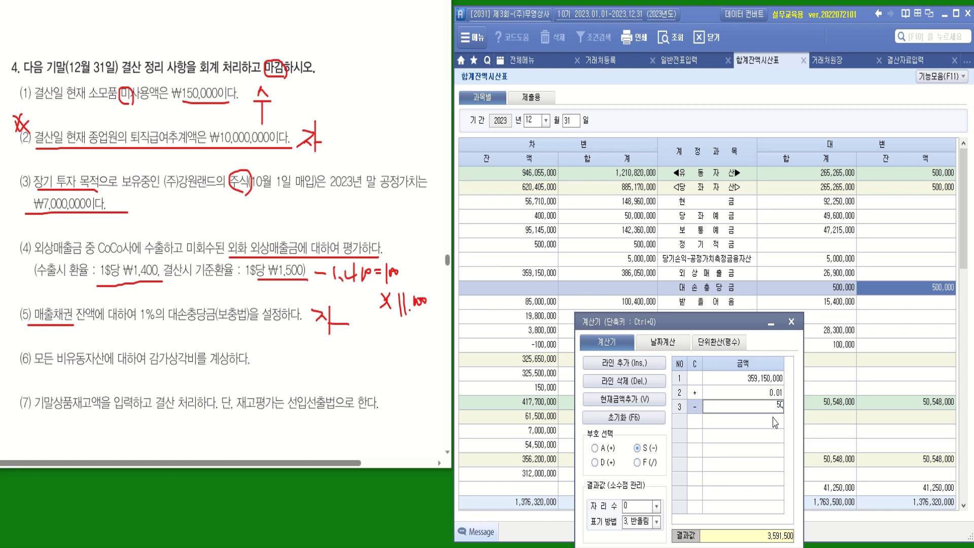
type("0,000")
key("Return")
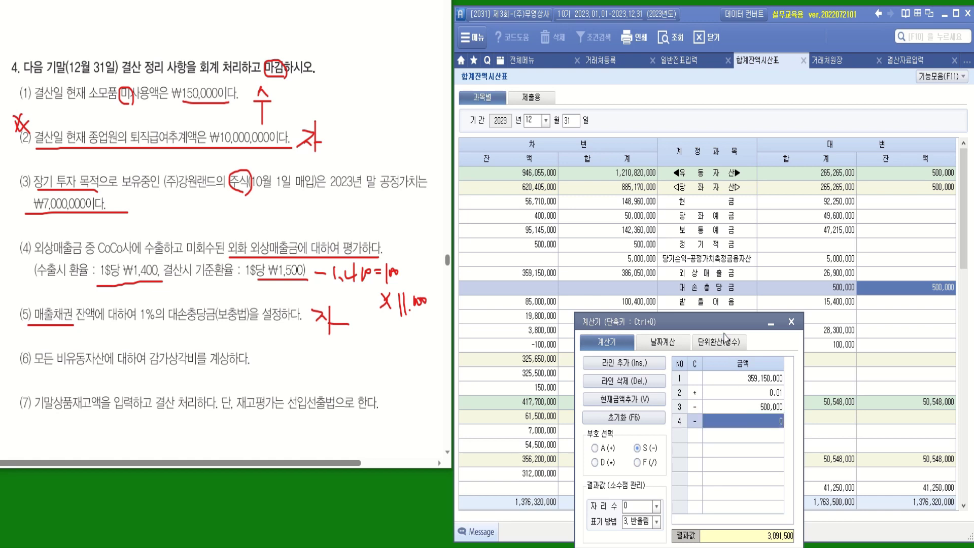
left_click_drag(725, 325, 629, 211)
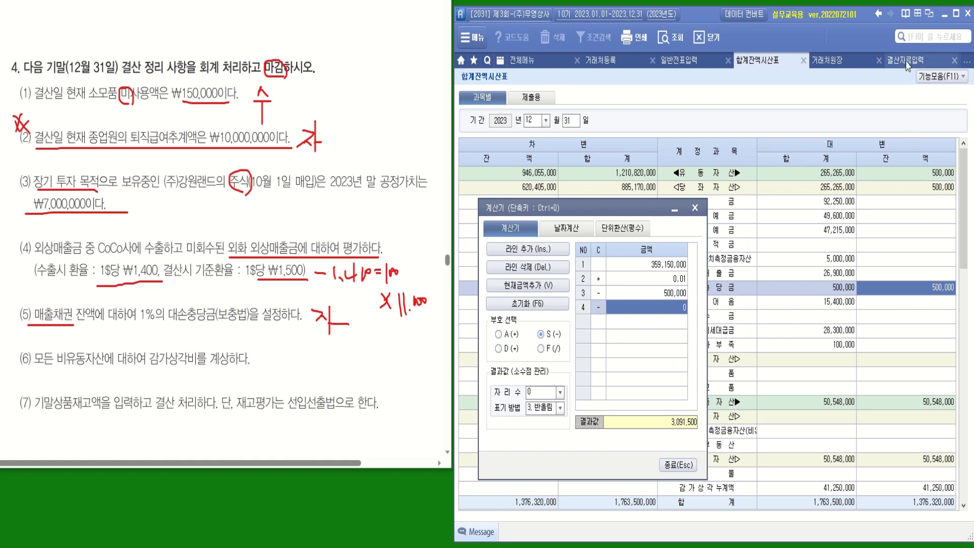
- In 결산자료입력, enter 3,091,500 for 외상매출금 under 대손상각 and close the calculator
left_click(906, 61)
left_click_drag(633, 216, 643, 98)
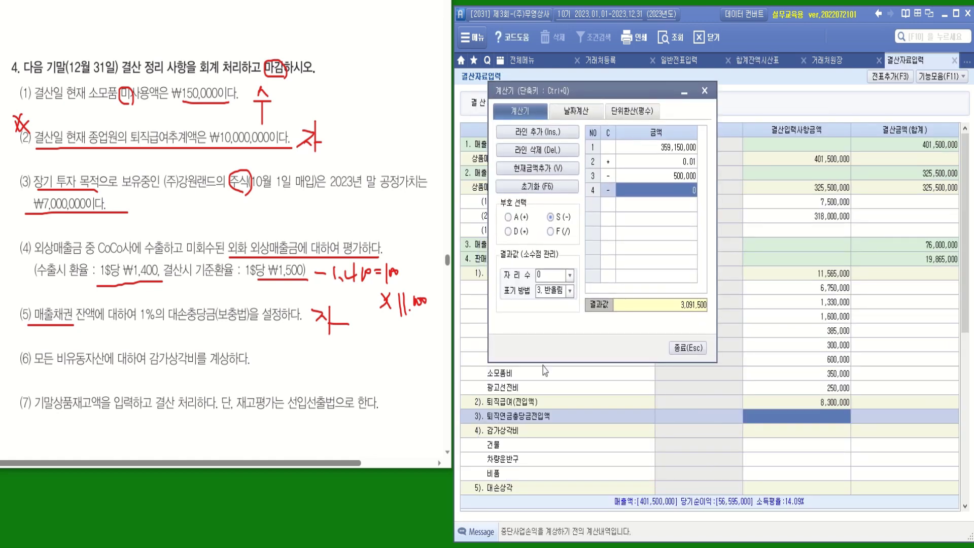
left_click(498, 406)
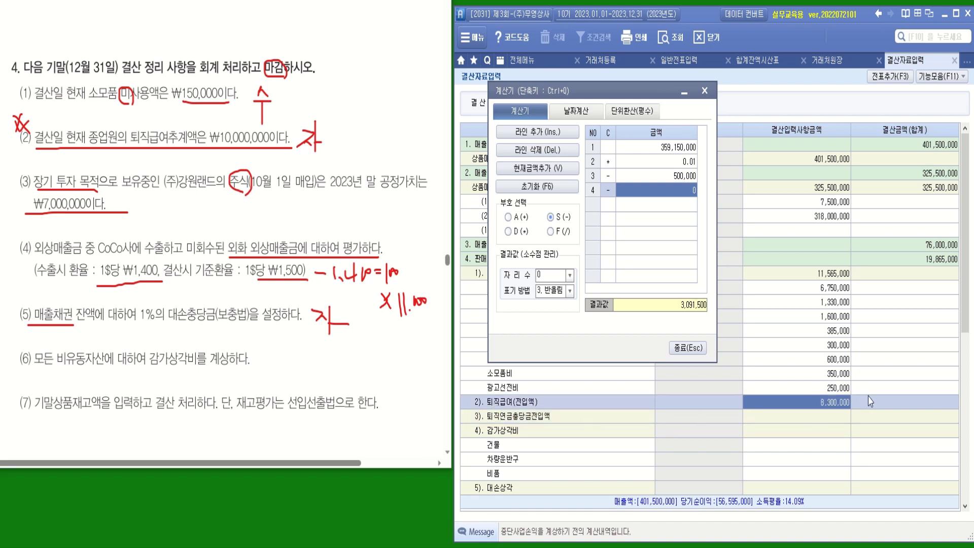
scroll(966, 318, "down", 5)
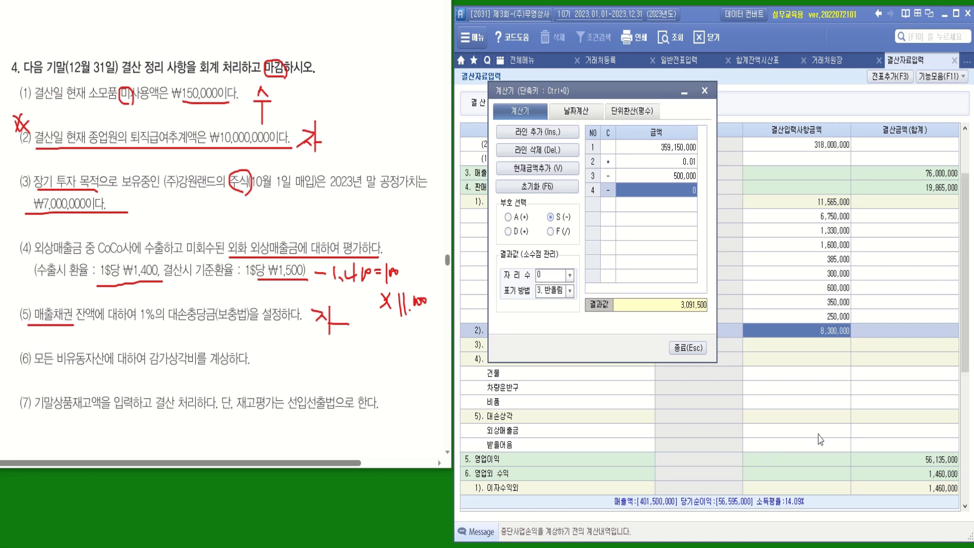
left_click(819, 433)
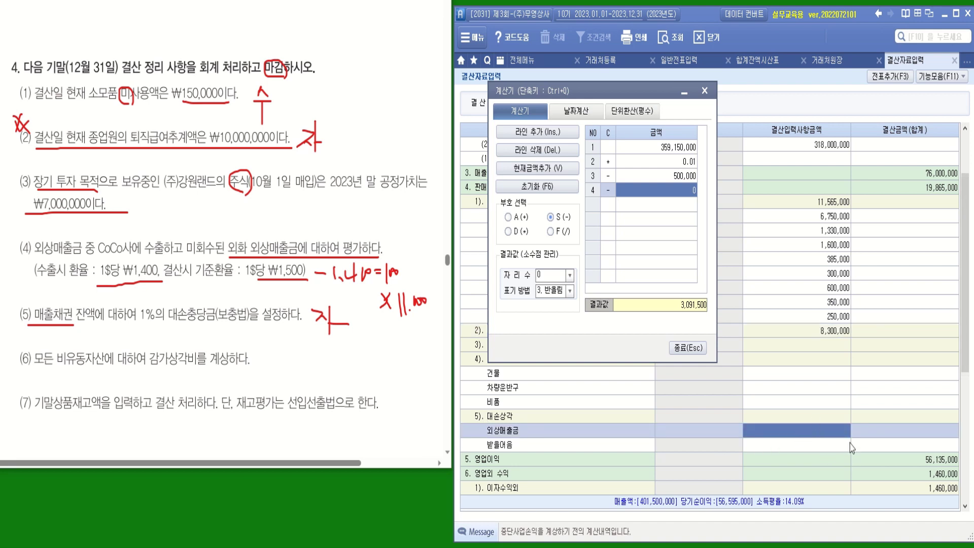
type("3,0")
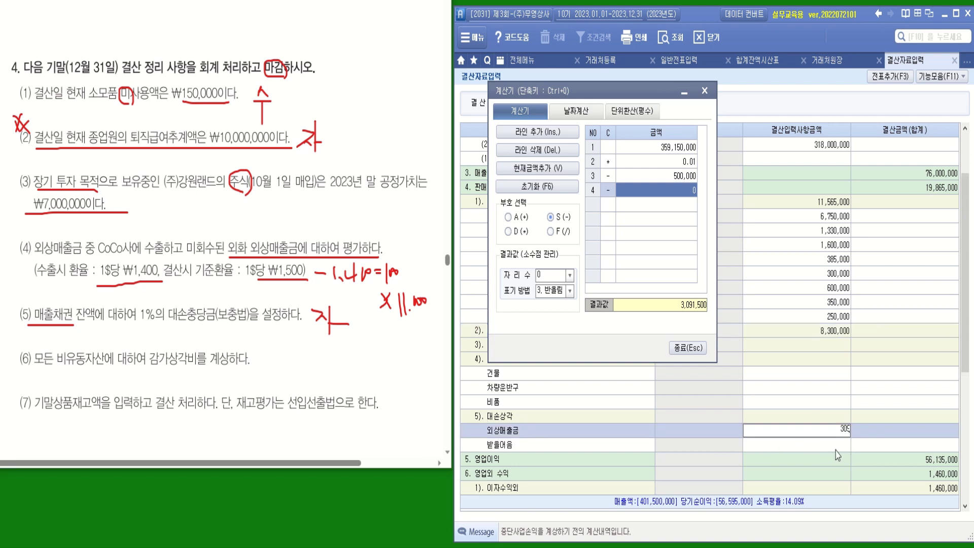
type("91,500")
key("Return")
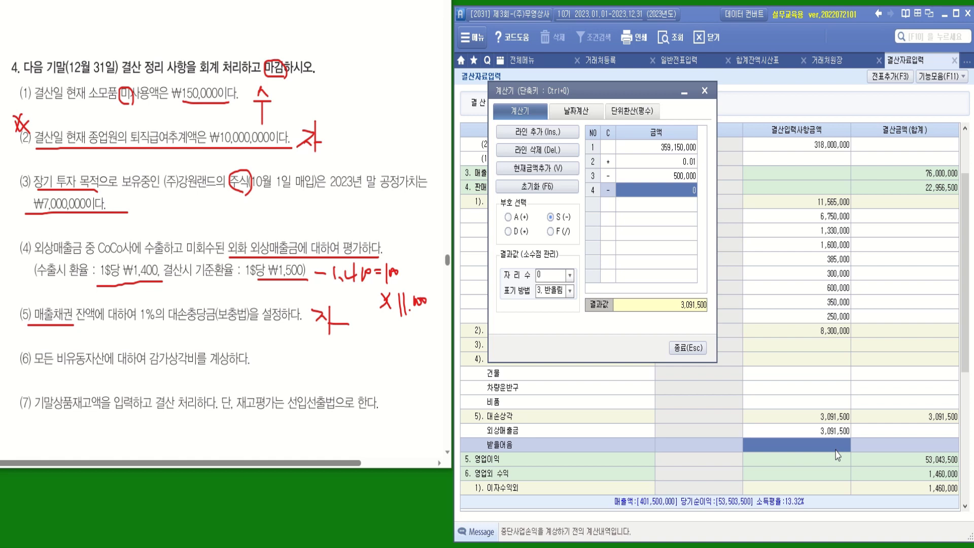
left_click(688, 348)
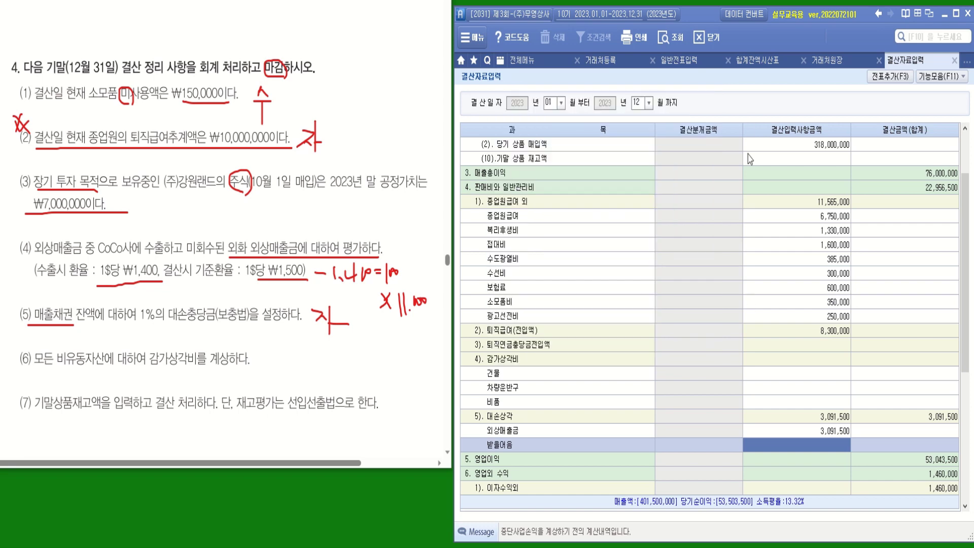
- From the 받을어음 debit balance in 합계잔액시산표, open the built-in calculator and multiply 85,000,000 by 0.01
left_click(757, 64)
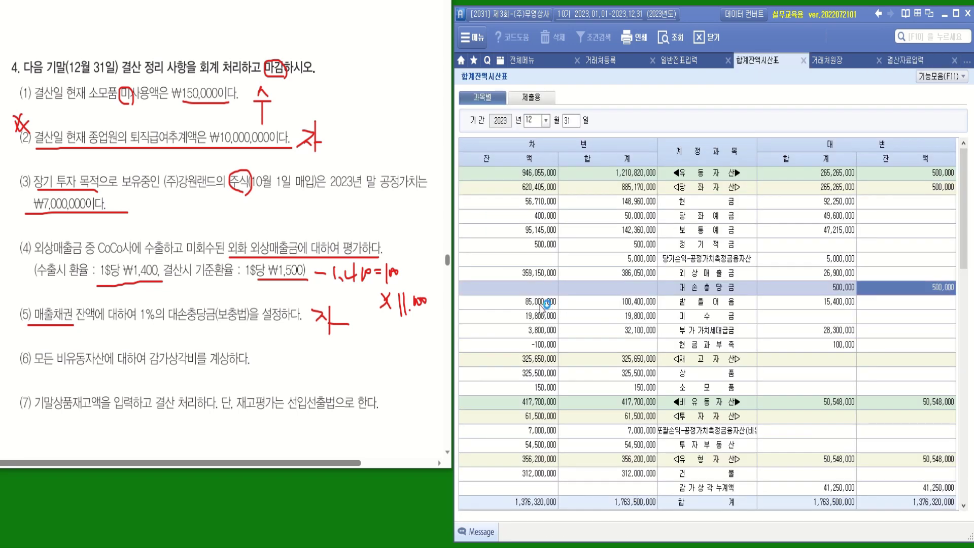
left_click(534, 303)
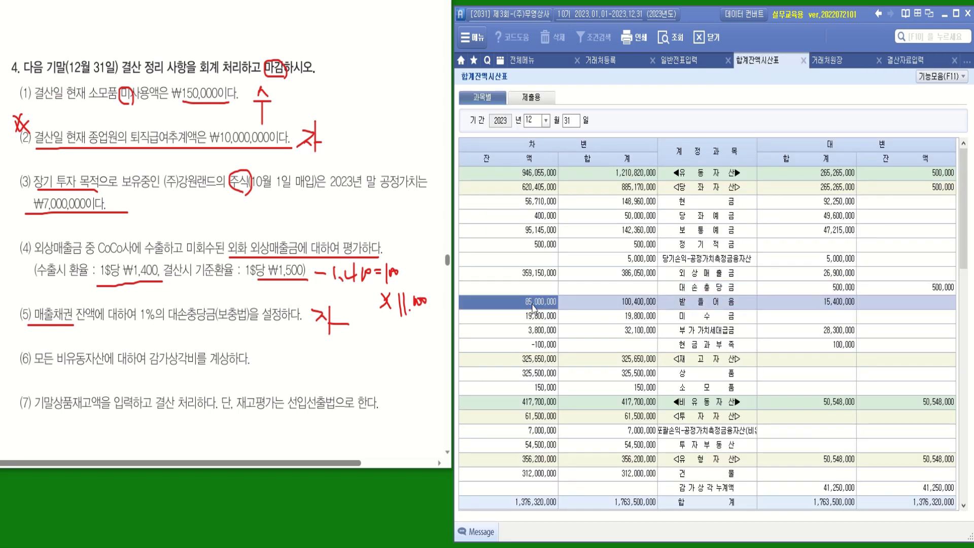
right_click(532, 304)
left_click(561, 341)
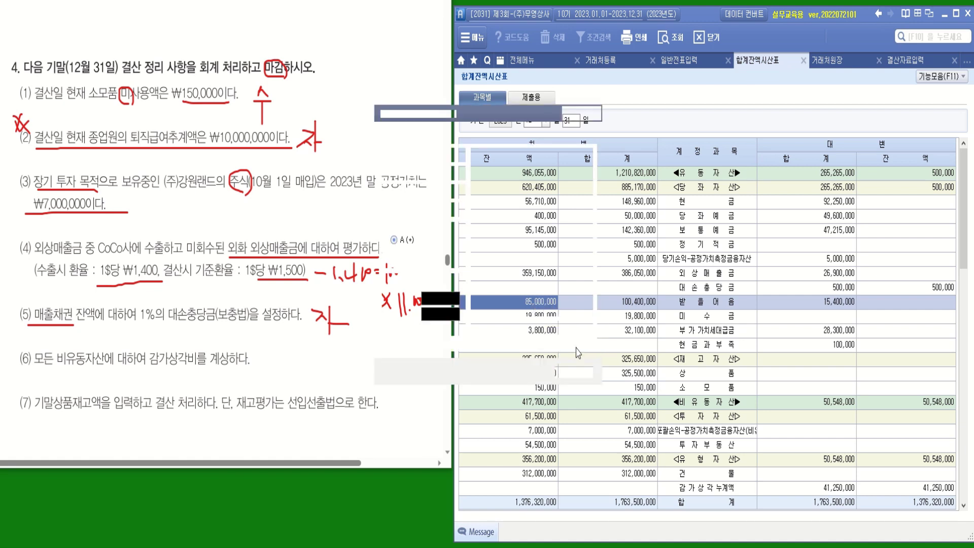
left_click_drag(525, 112, 656, 133)
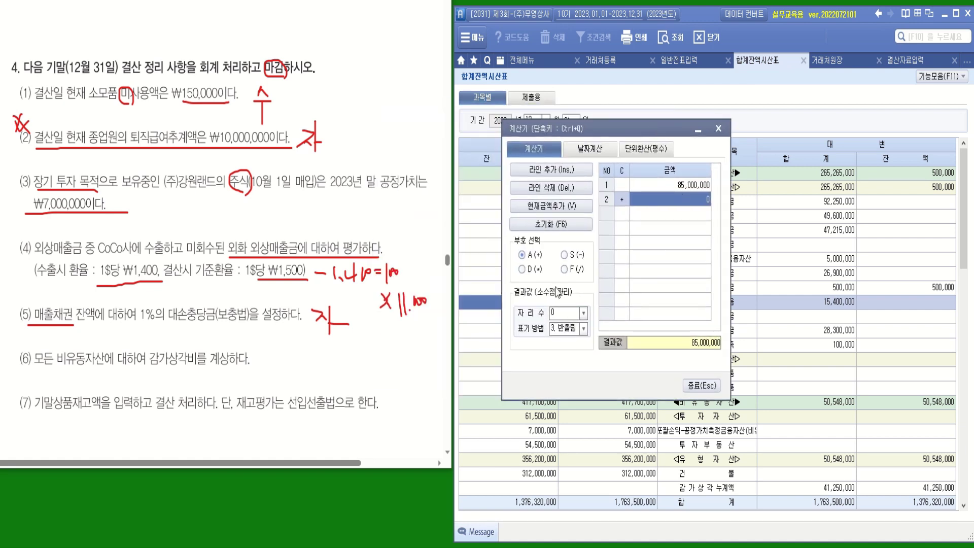
left_click(523, 269)
type("0.01")
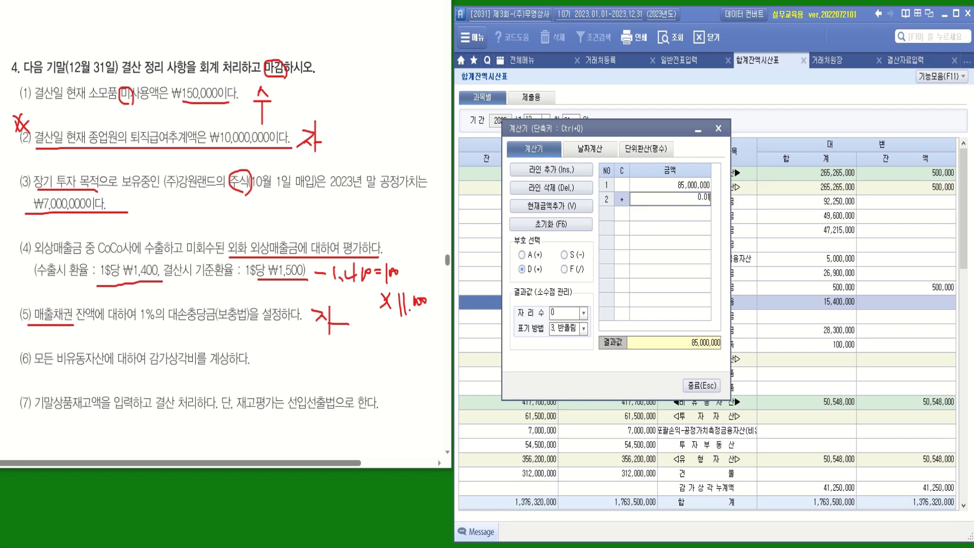
key("Return")
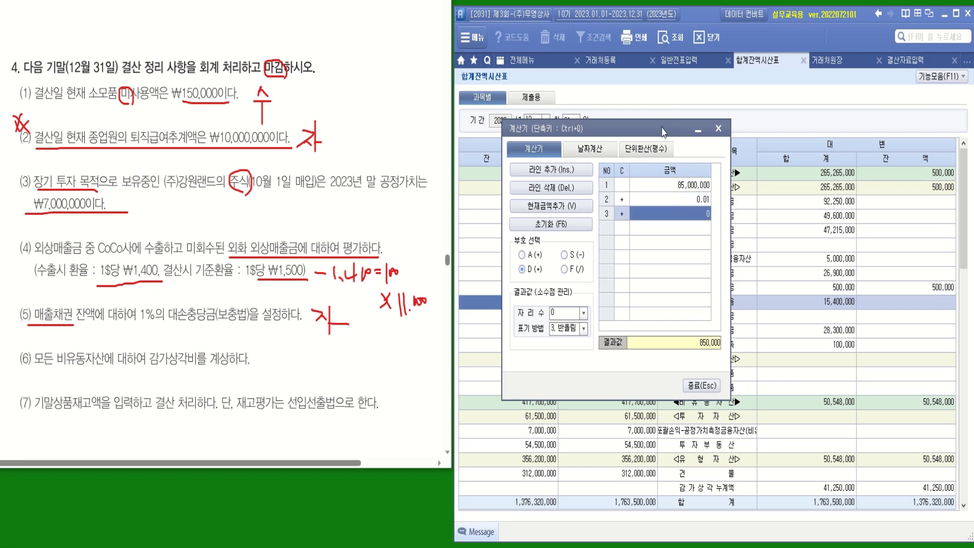
left_click_drag(665, 132, 689, 353)
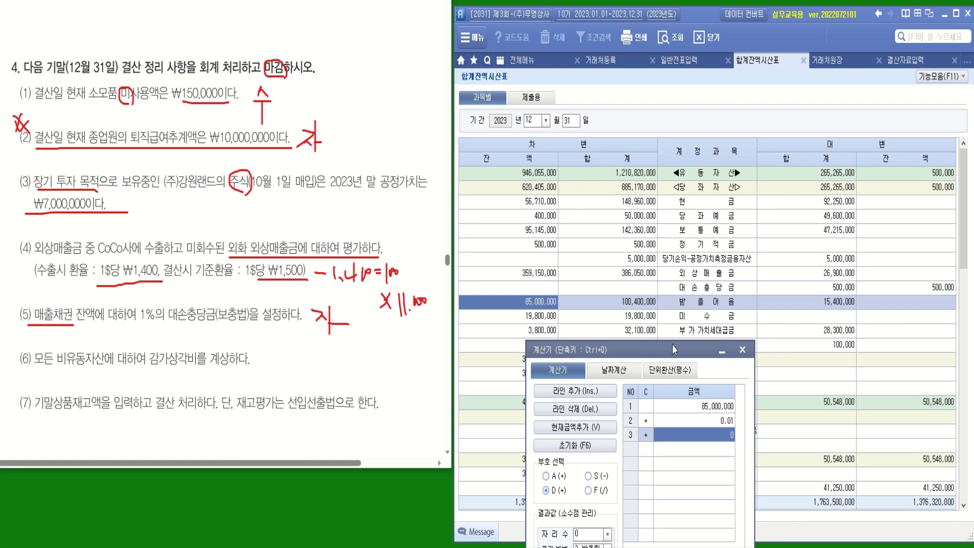
left_click_drag(675, 350, 653, 123)
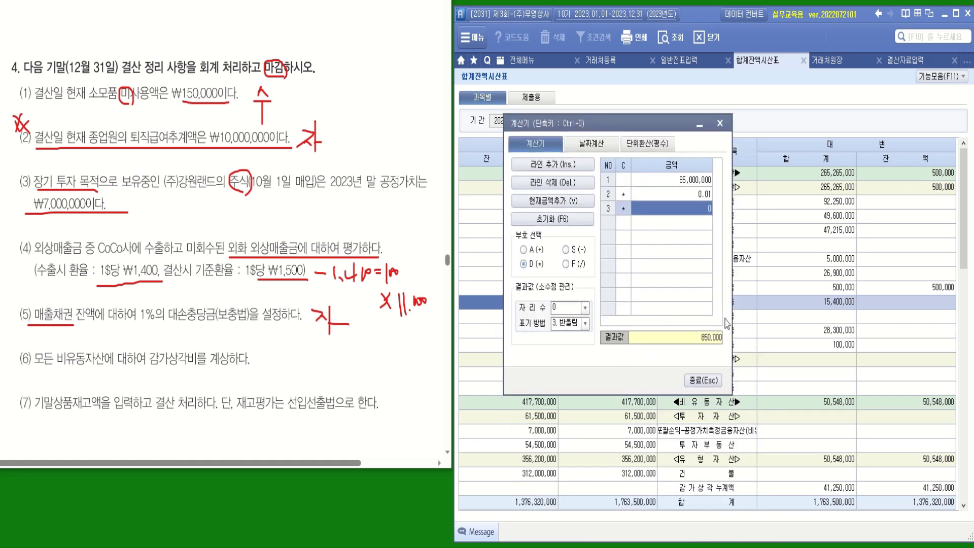
- In 결산자료입력, enter 850,000 for 받을어음 under 대손상각 and close the calculator
left_click(907, 59)
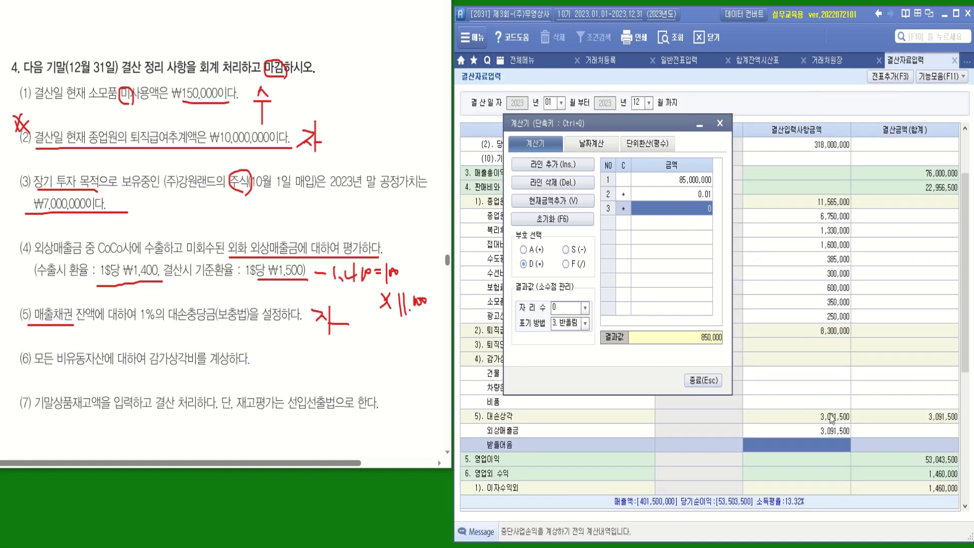
left_click(845, 446)
type("850,000")
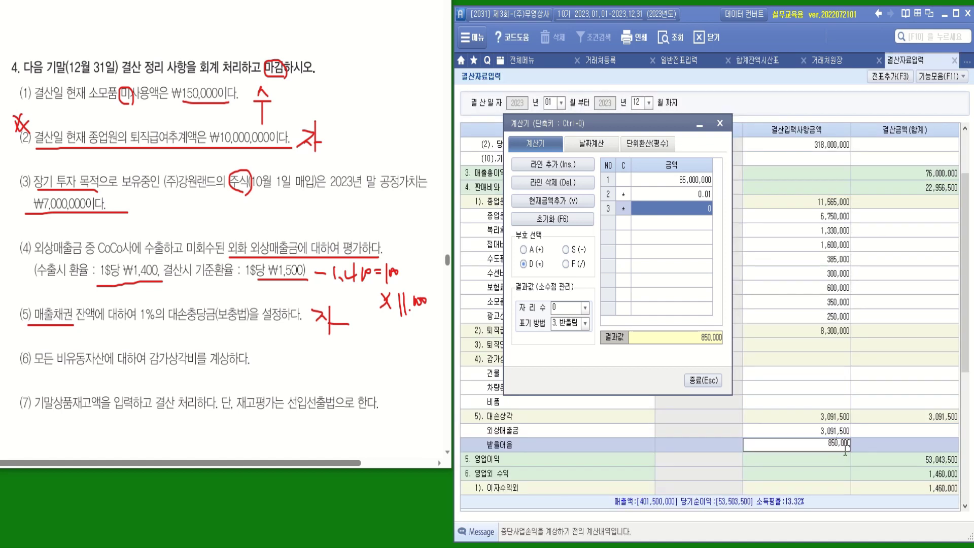
key("Return")
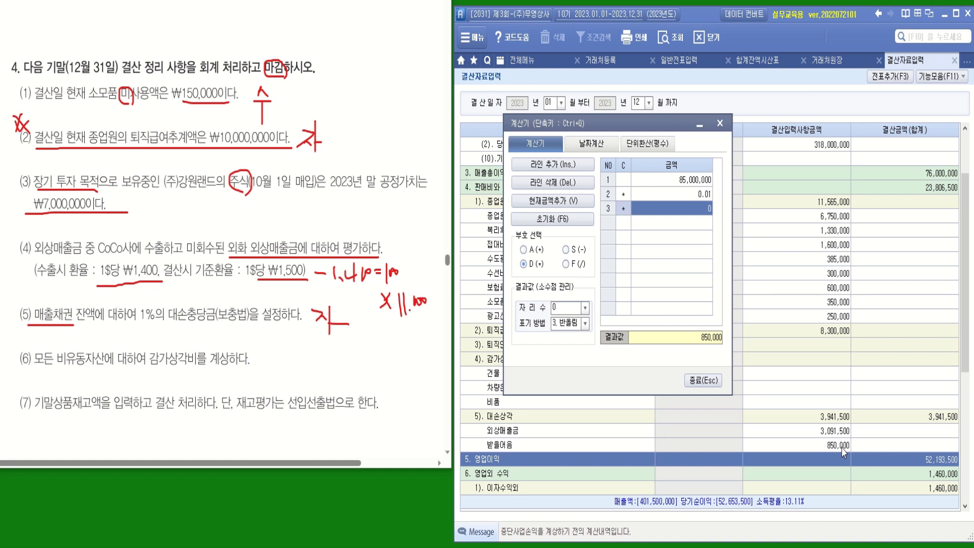
left_click(705, 382)
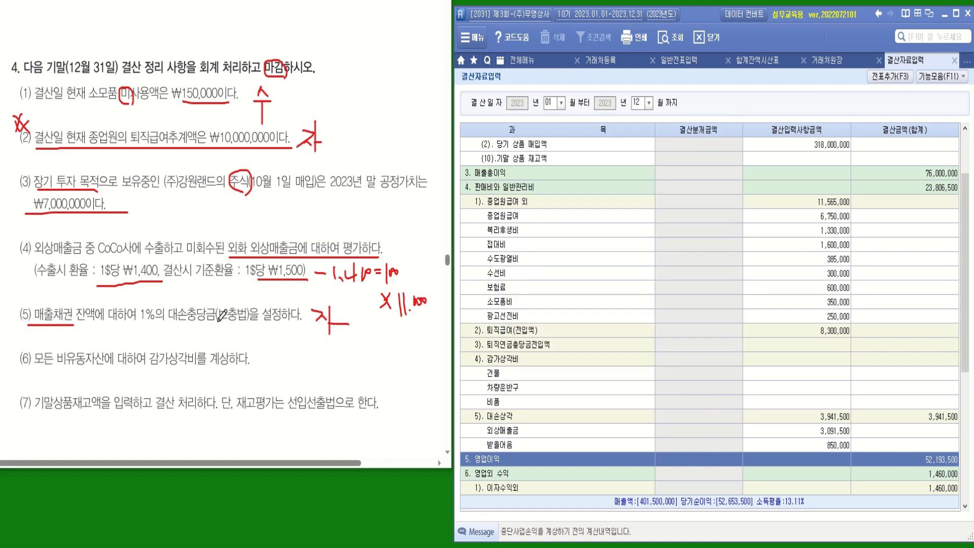
- Circle 모든 and underline item (6), and query the 유형자산총괄 view of 원가경비별감가상각명세서 for all expense categories
mouse_move(51, 350)
left_mouse_down()
mouse_move(50, 372)
mouse_move(255, 373)
left_mouse_up()
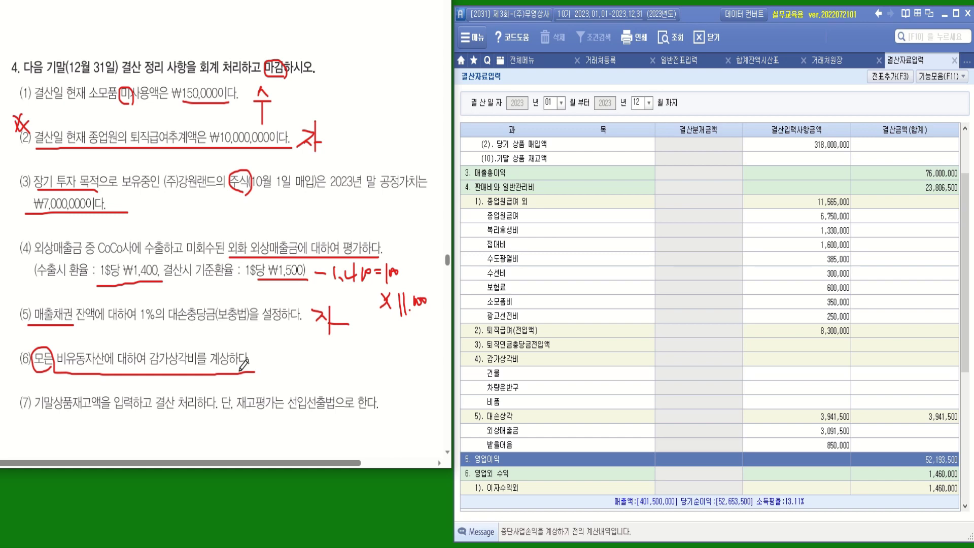
left_click(522, 61)
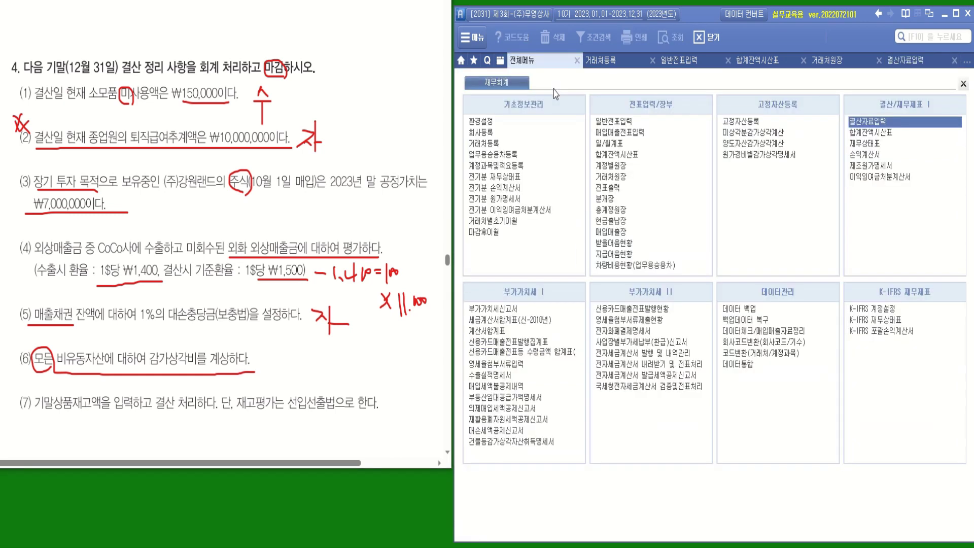
left_click(746, 155)
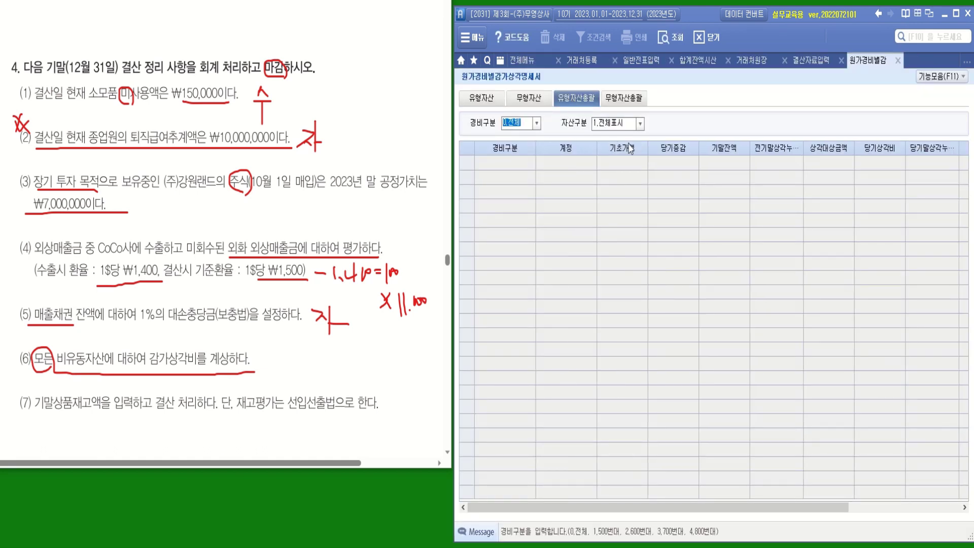
left_click(678, 40)
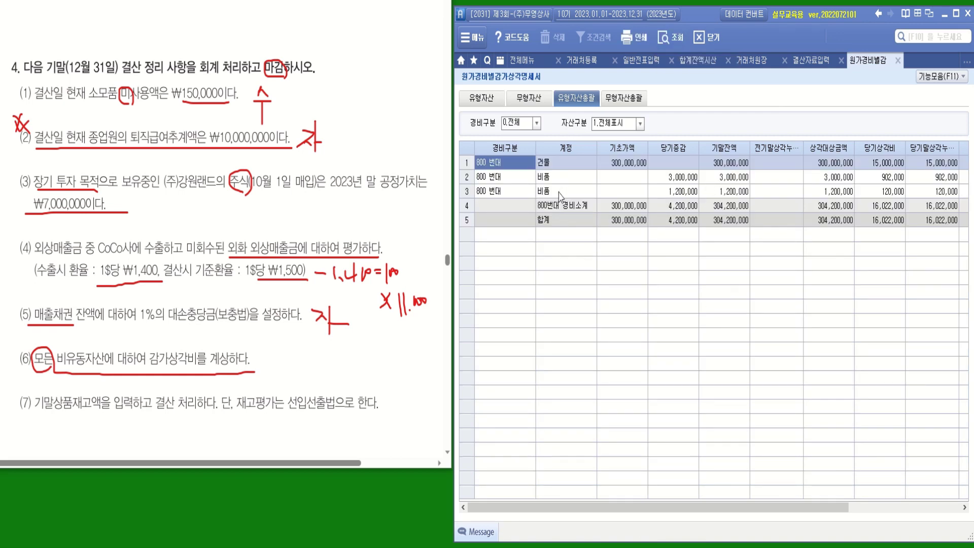
- Find the 건물 당기상각비 in 원가경비별감가상각명세서 and enter 15,000,000 for 건물 under 감가상각비 in 결산자료입력
left_click(889, 166)
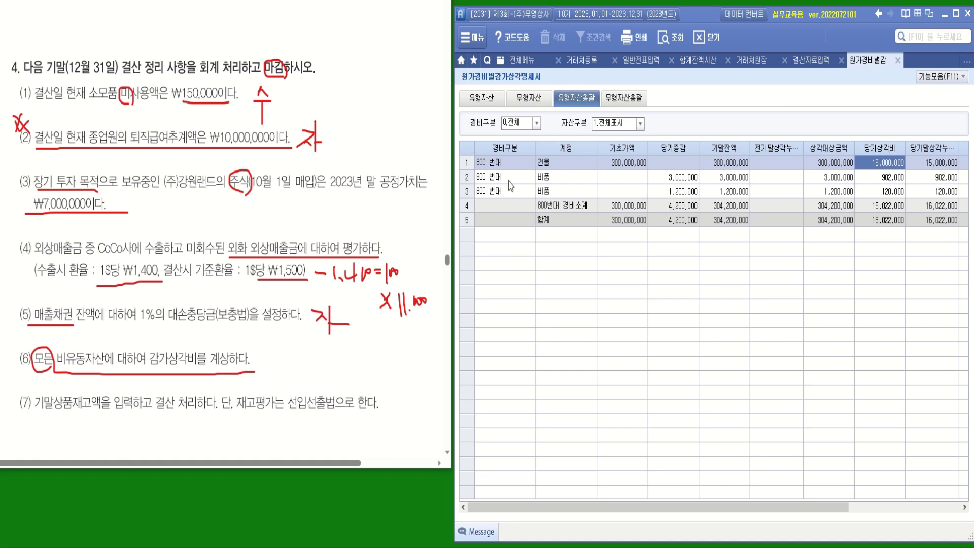
left_click(818, 69)
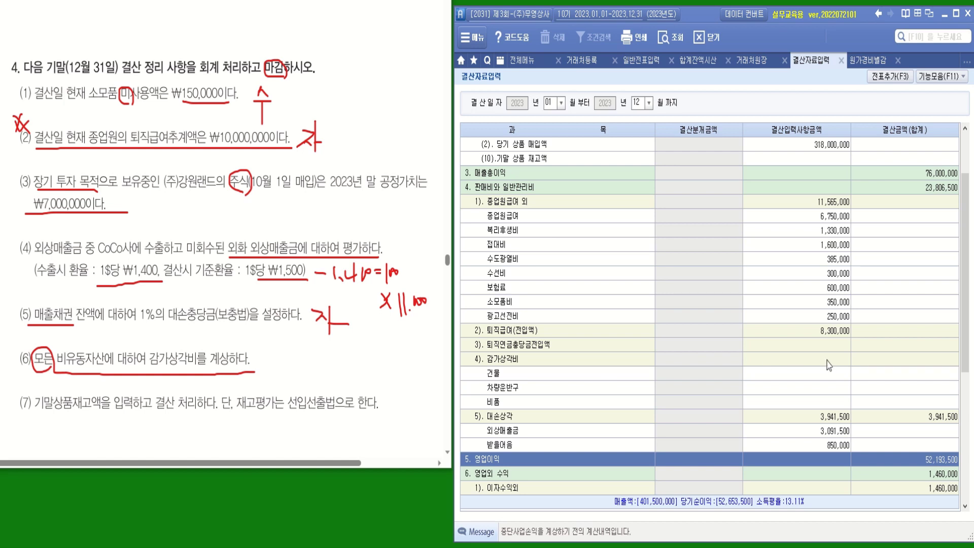
left_click(830, 379)
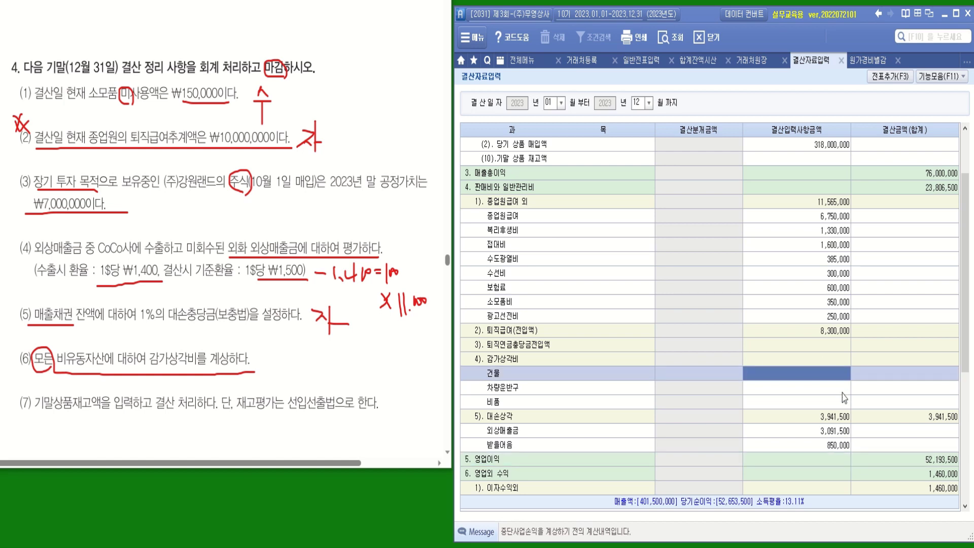
type("15000000")
key("Return")
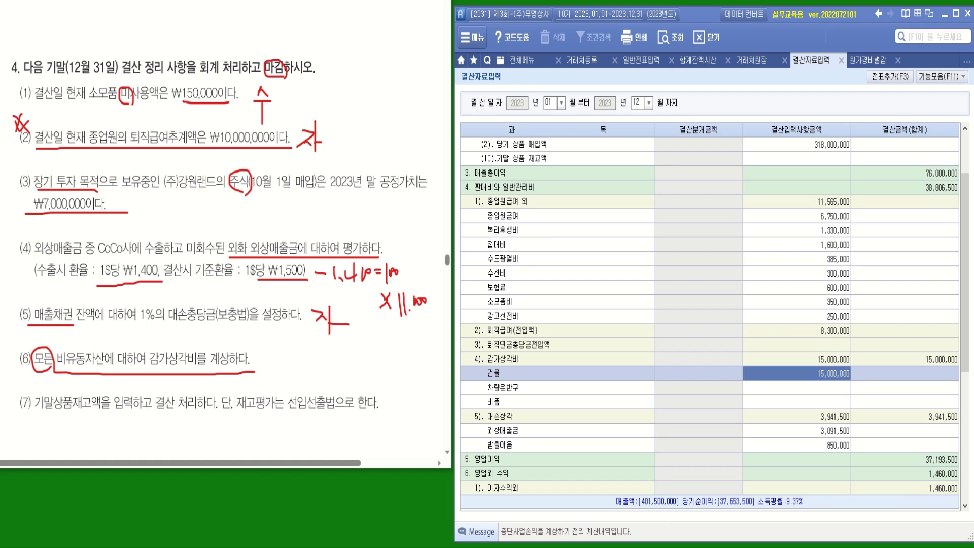
- Find the 비품 당기상각비 amounts in 원가경비별감가상각명세서 and enter 1,022,000 for 비품 under 감가상각비 in 결산자료입력
left_click(861, 63)
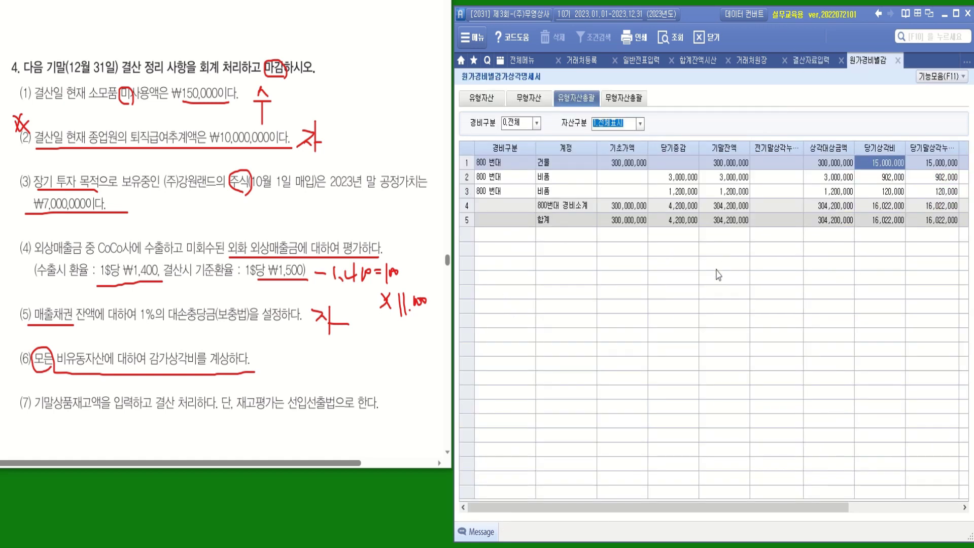
left_click(885, 181)
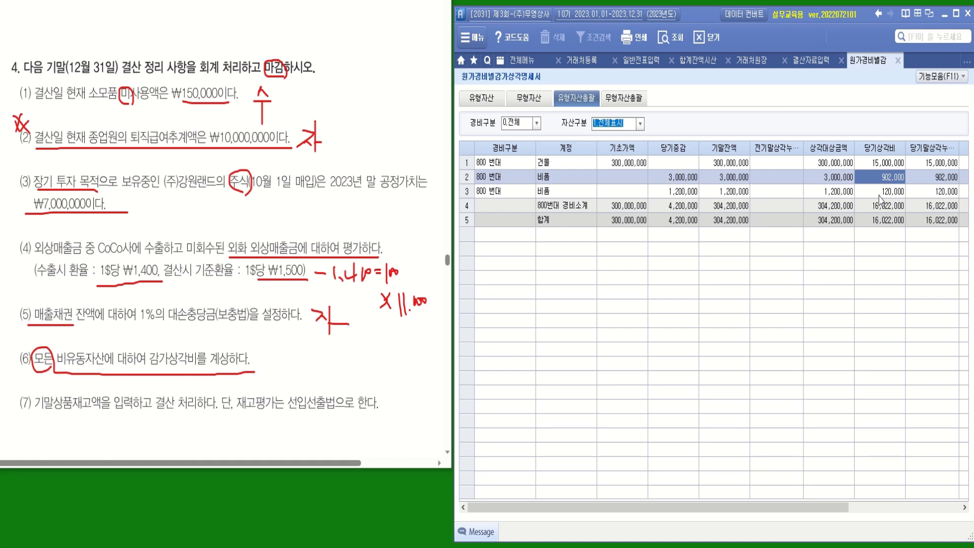
left_click(810, 59)
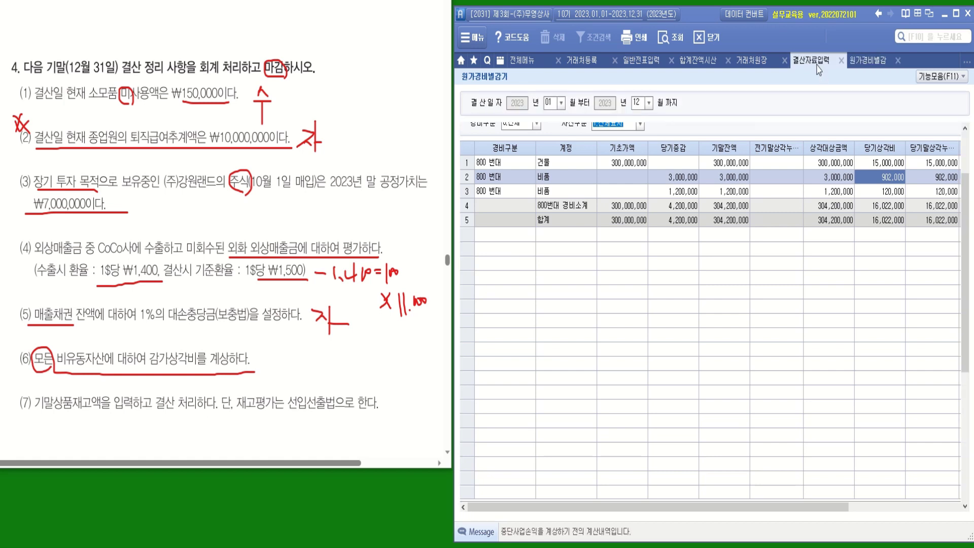
left_click(836, 402)
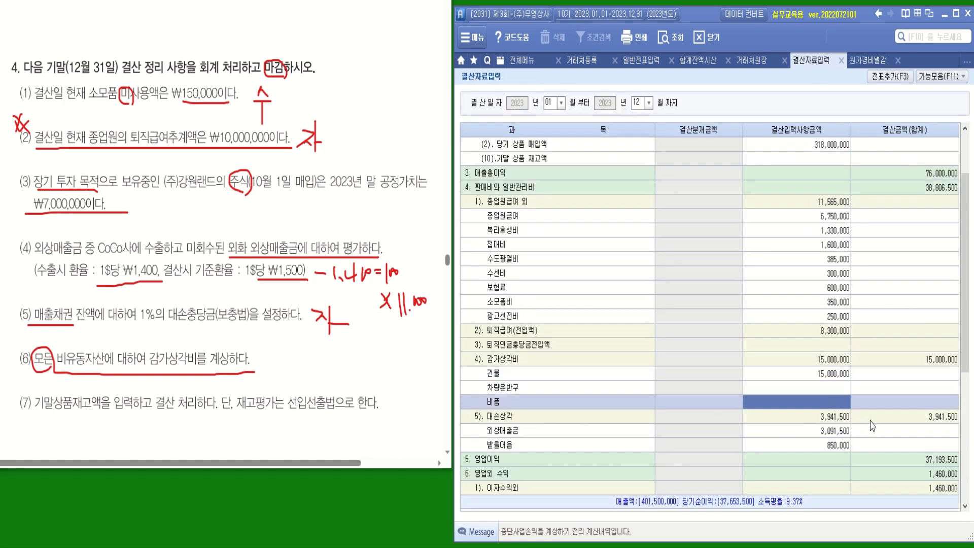
type("1,0")
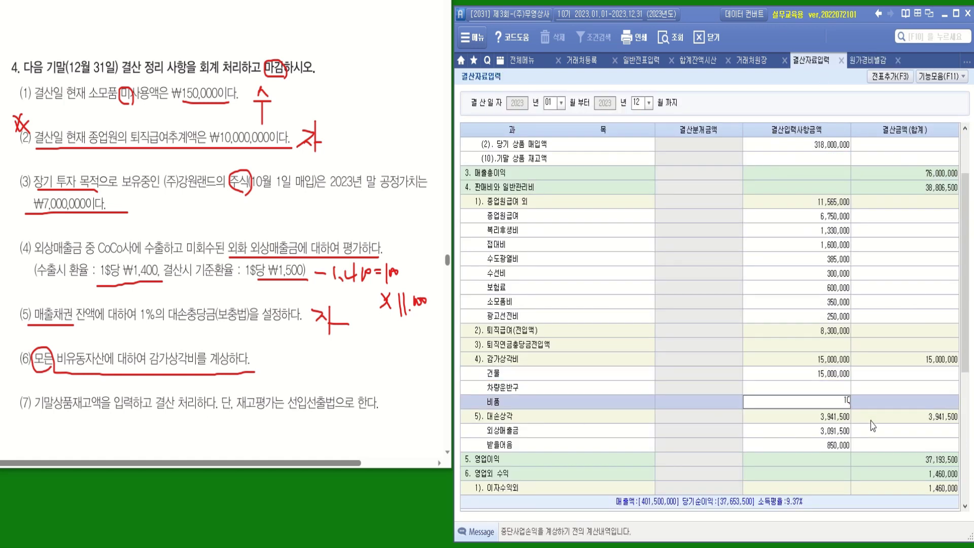
type("22,000")
key("Return")
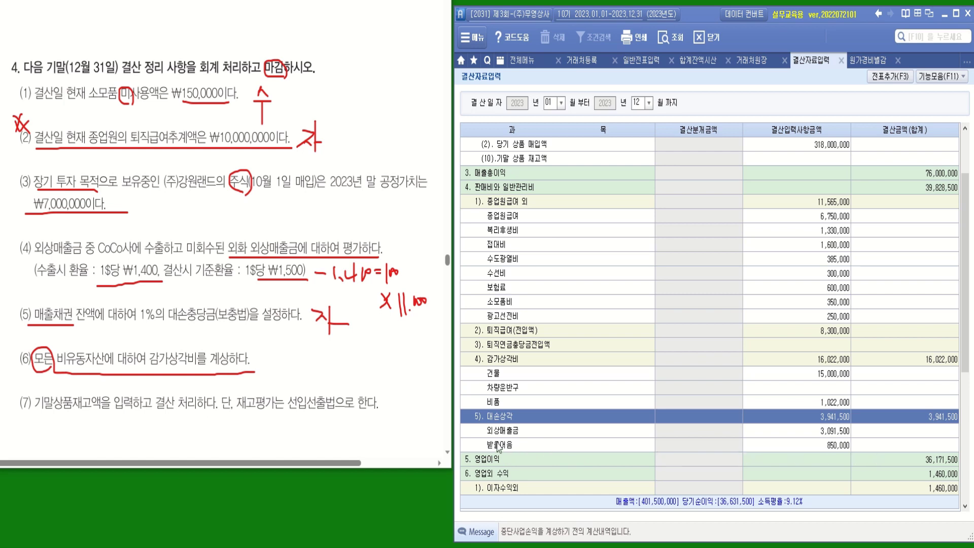
- Query the 무형자산총괄 view of 원가경비별감가상각명세서 for all expense categories and compare it with 결산자료입력
left_click(868, 60)
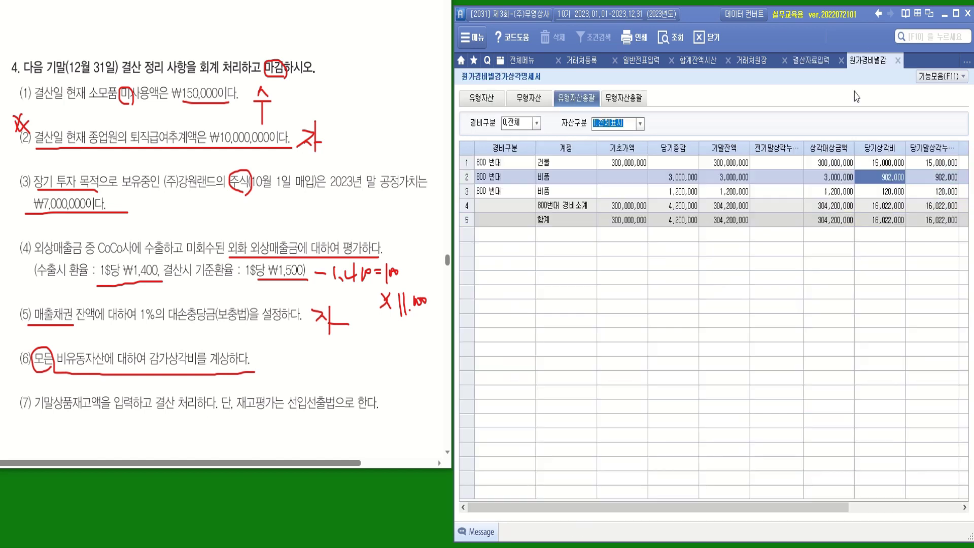
left_click(813, 110)
left_click(629, 102)
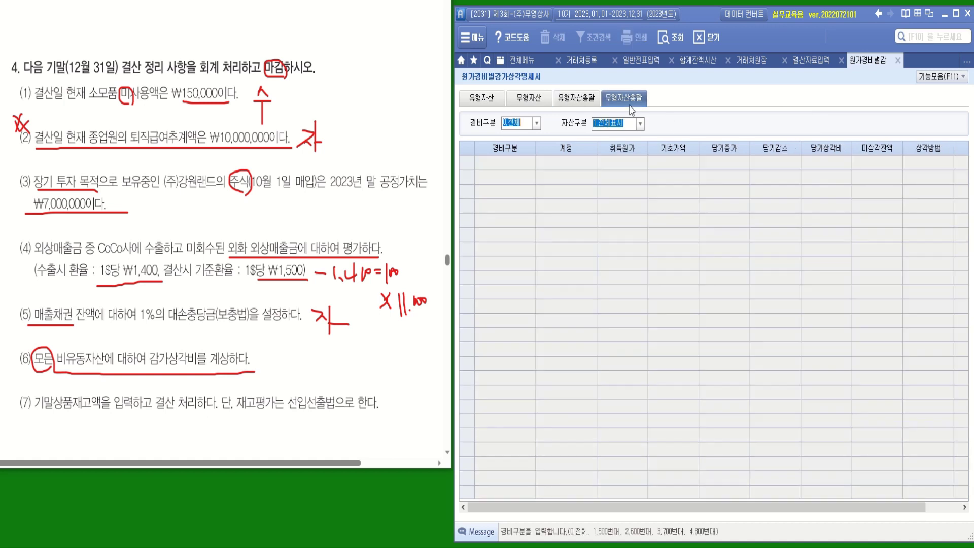
left_click(675, 47)
left_click_drag(534, 208, 716, 216)
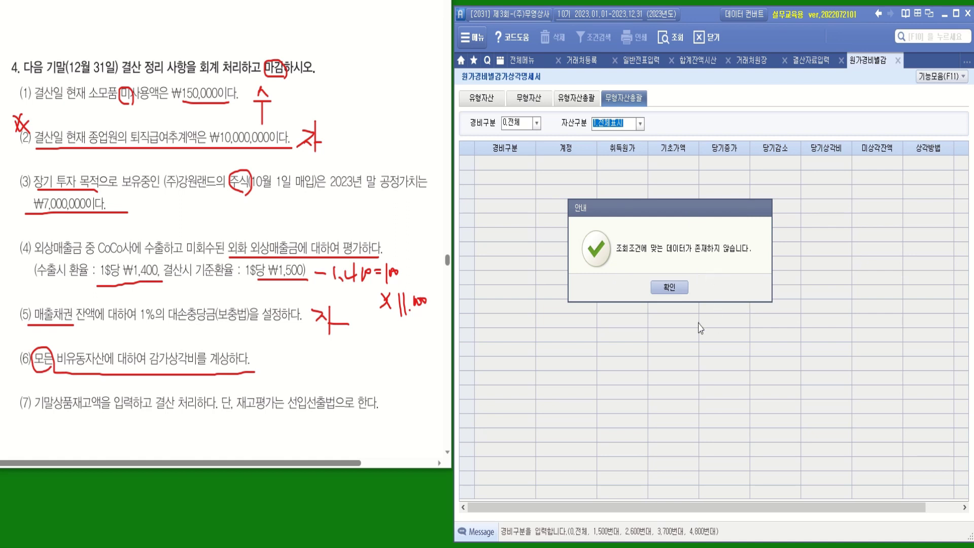
left_click(670, 288)
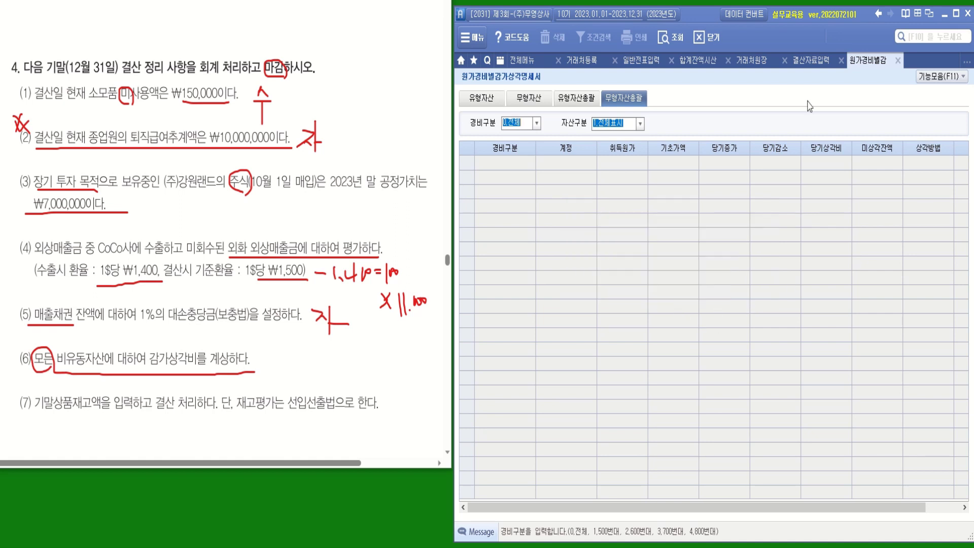
left_click(810, 60)
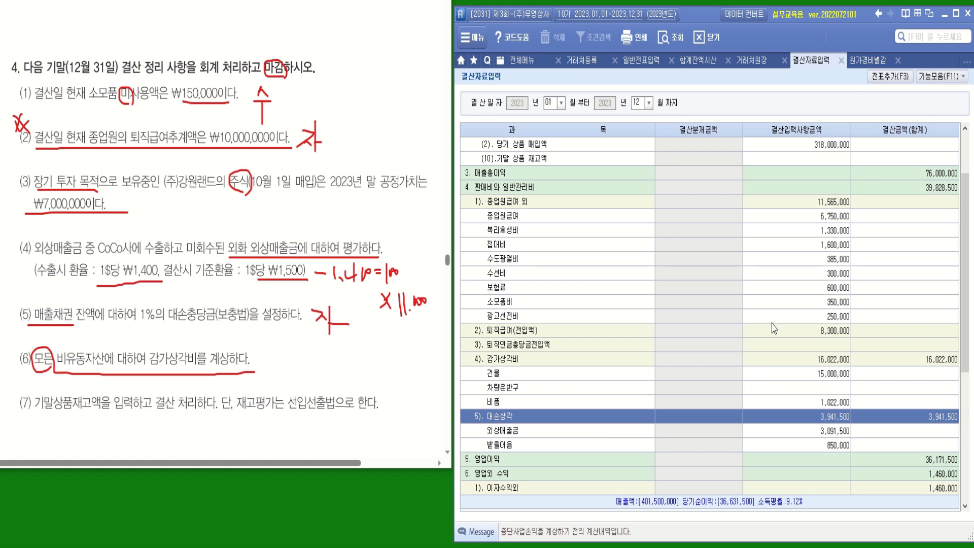
left_click(864, 61)
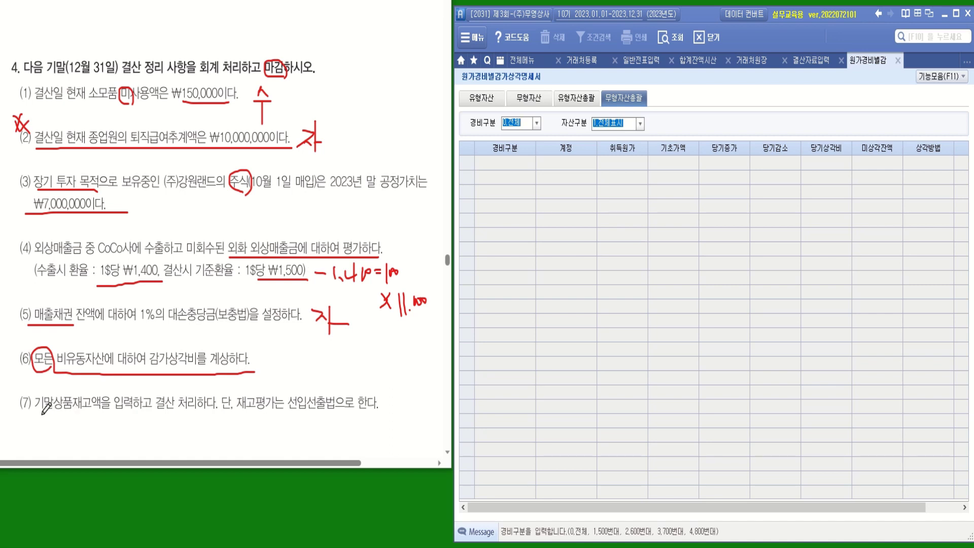
- Underline 결산 처리 and circle 선입선출법 in item (7), and query 재고자산수불부 for all items from 2023-01-01 to 2023-12-31
left_click_drag(157, 409, 196, 409)
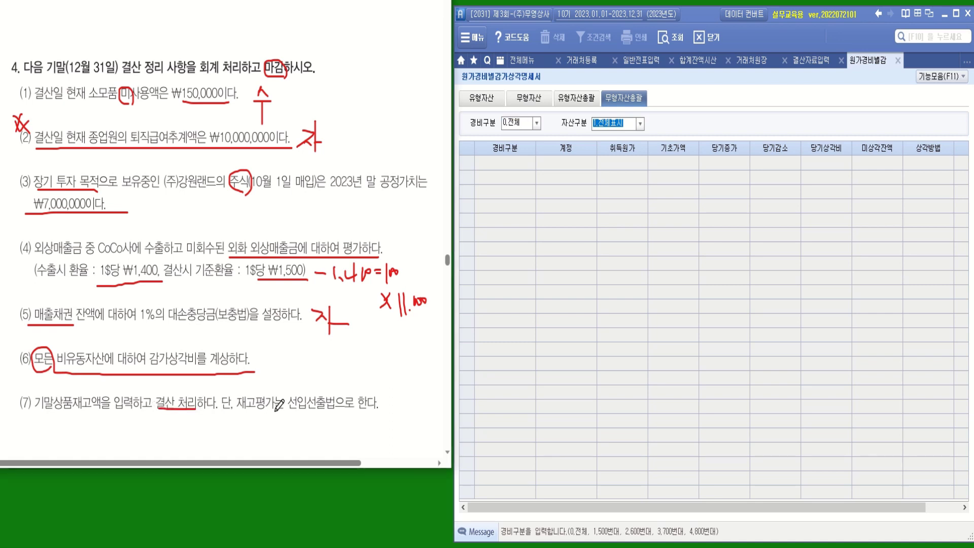
mouse_move(309, 414)
left_mouse_down()
mouse_move(288, 413)
mouse_move(323, 384)
mouse_move(332, 412)
mouse_move(293, 416)
left_mouse_up()
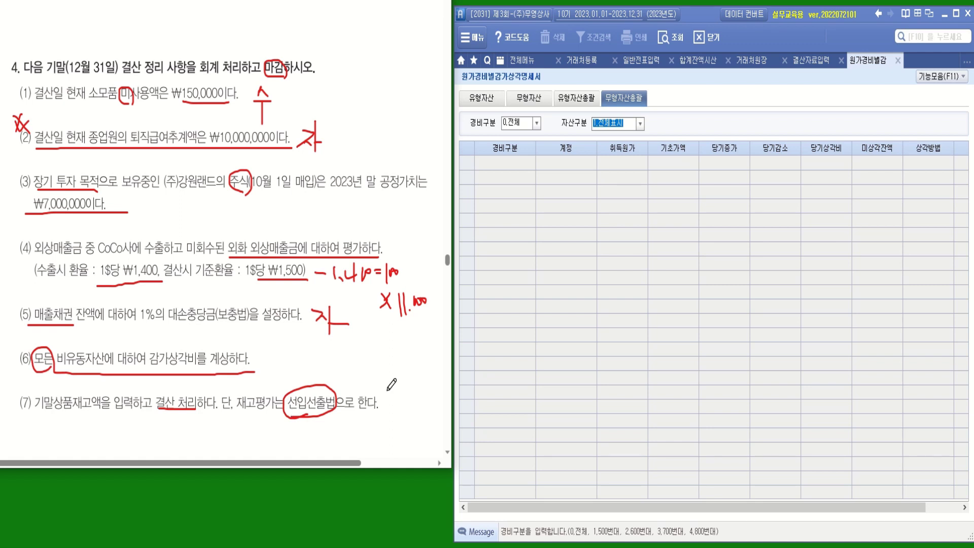
left_click(471, 42)
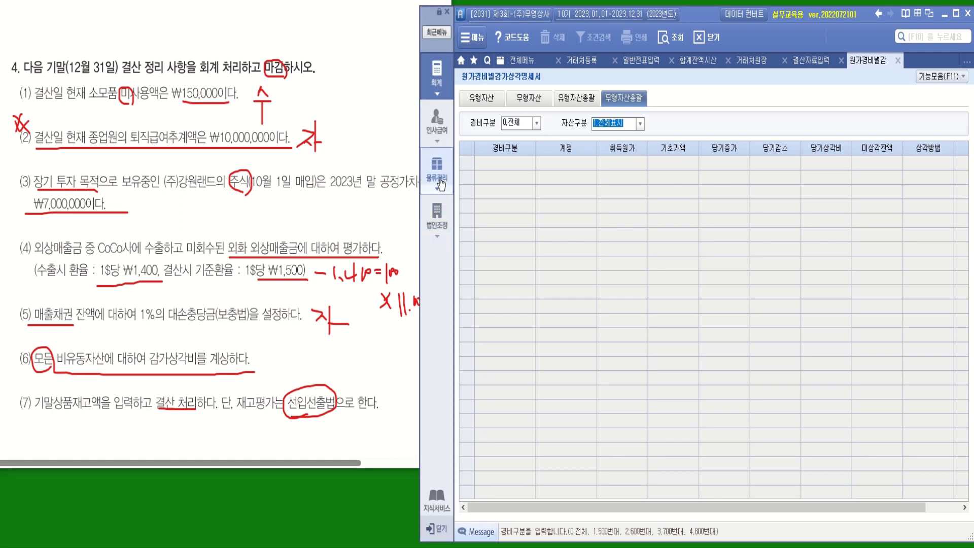
left_click(437, 178)
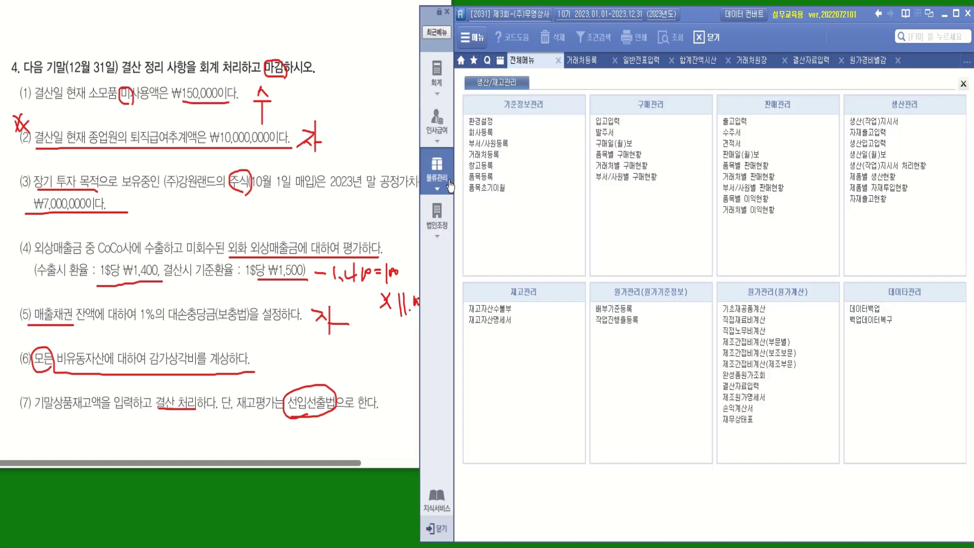
left_click(495, 310)
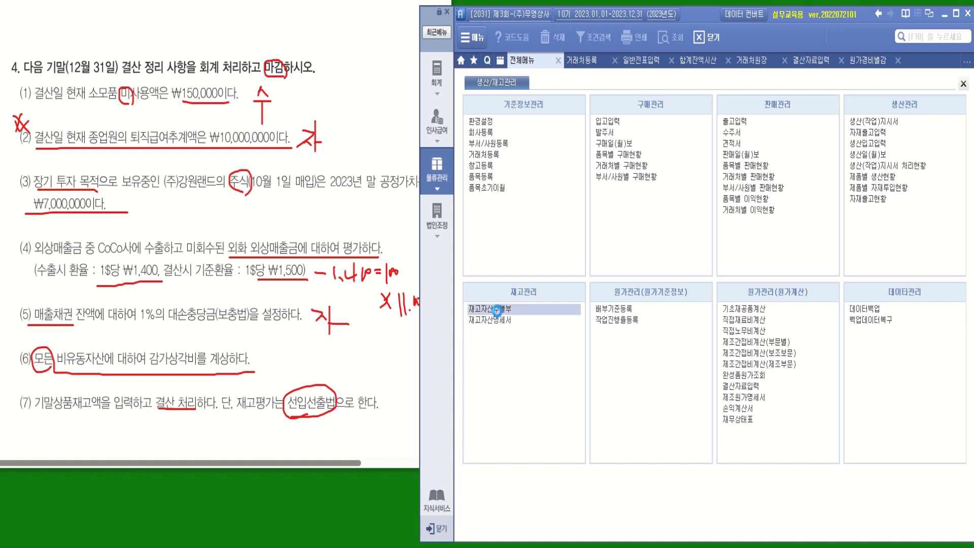
key("Return")
key("Return")
key("Return")
key("Return")
key("Return")
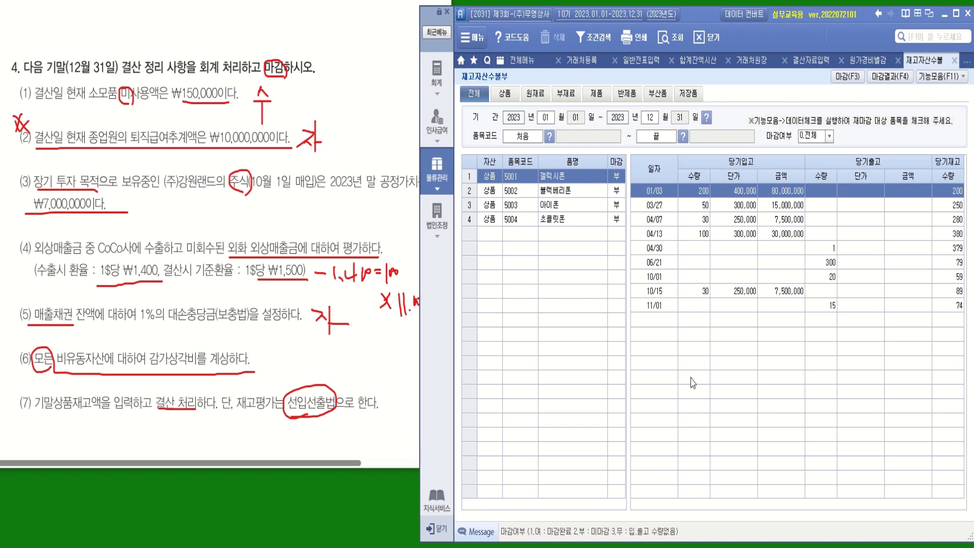
- In 재고자산수불부, apply 선입선출법 as the inventory valuation method and run 일괄마감
left_click(930, 80)
left_click(861, 117)
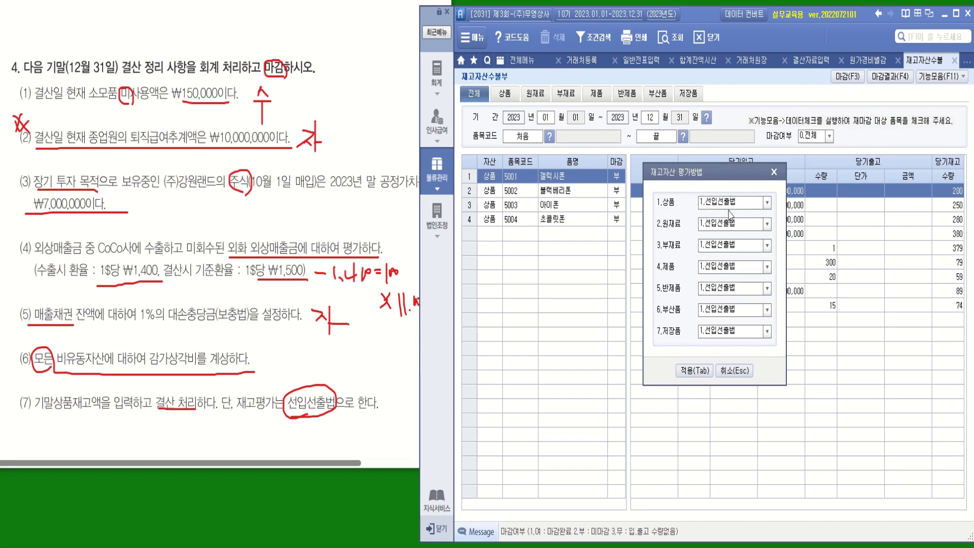
left_click(699, 372)
left_click(847, 77)
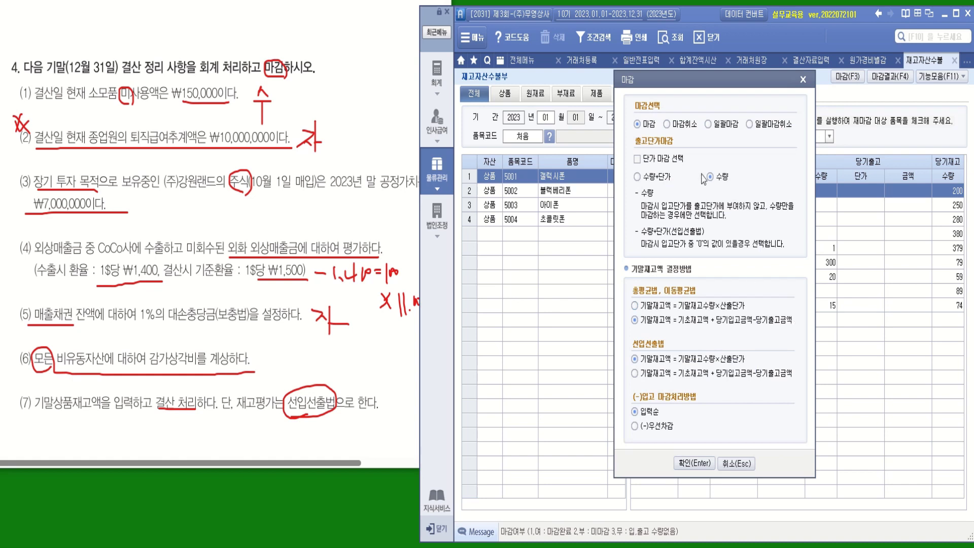
left_click(709, 123)
left_click(694, 462)
key("Return")
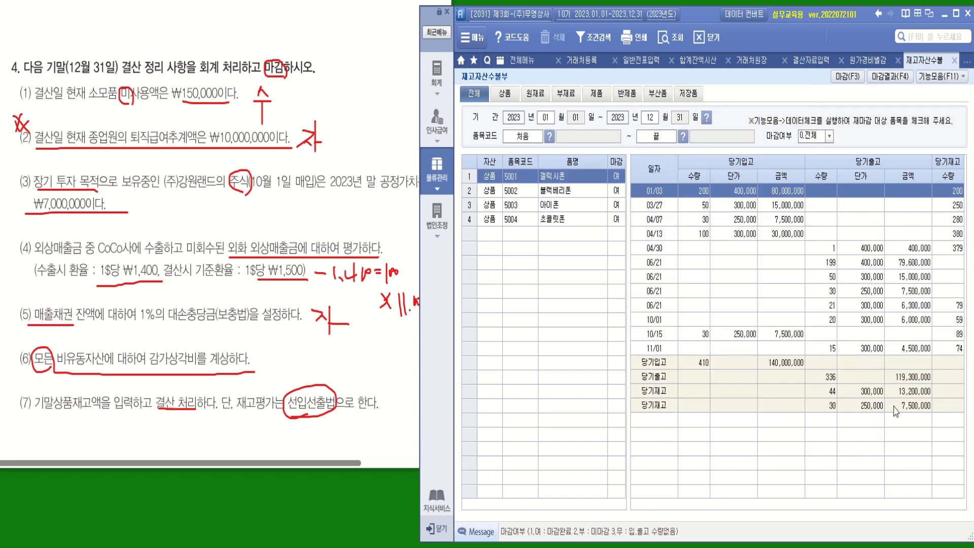
- Review the 당기재고 rows and closing status of 갤럭시폰, 블랙베리폰, 아이폰 and 초콜릿폰 in 재고자산수불부
left_click(908, 395)
left_click(910, 409)
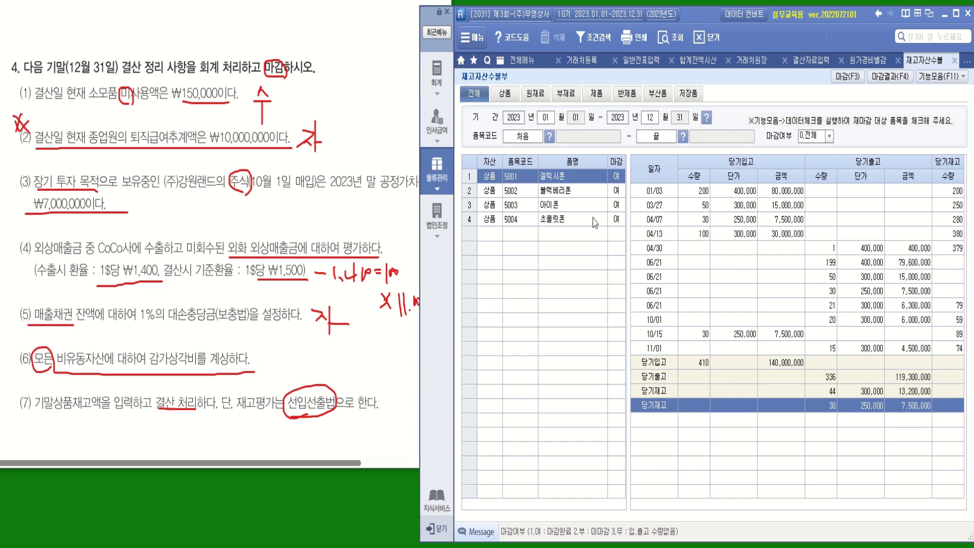
left_click(591, 182)
left_click(614, 192)
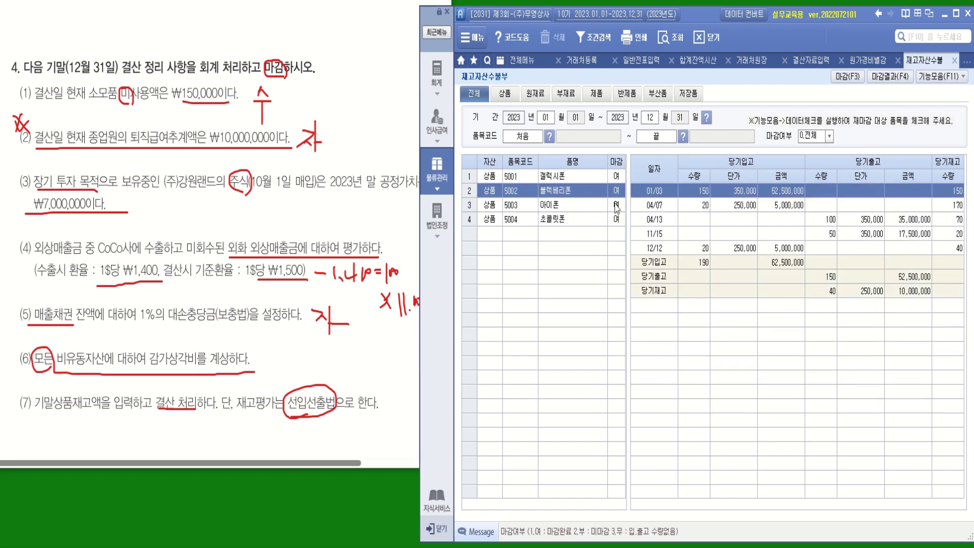
left_click(615, 206)
left_click(617, 220)
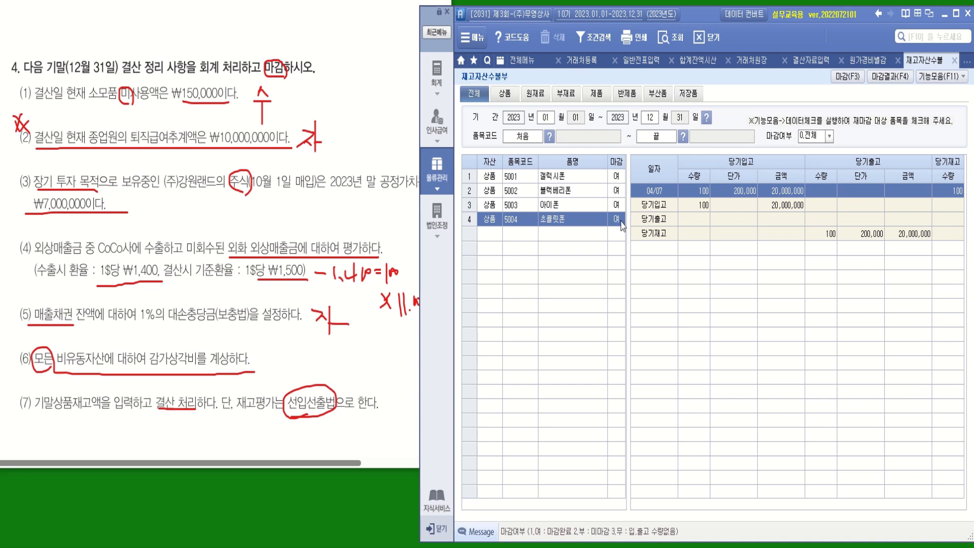
- Open 재고자산명세서 and query the stock of all items as of December 2023 with 구분 set to 1.전체
left_click(522, 60)
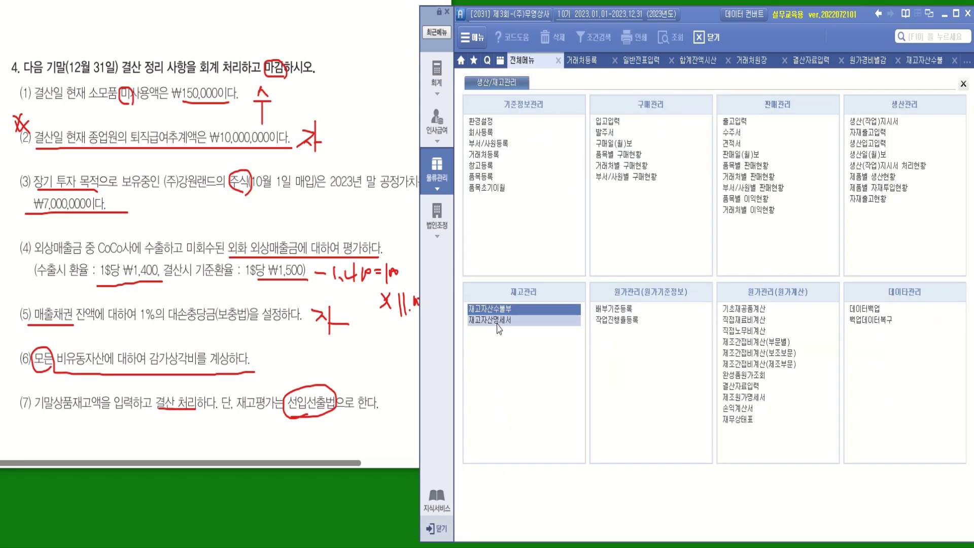
left_click(499, 325)
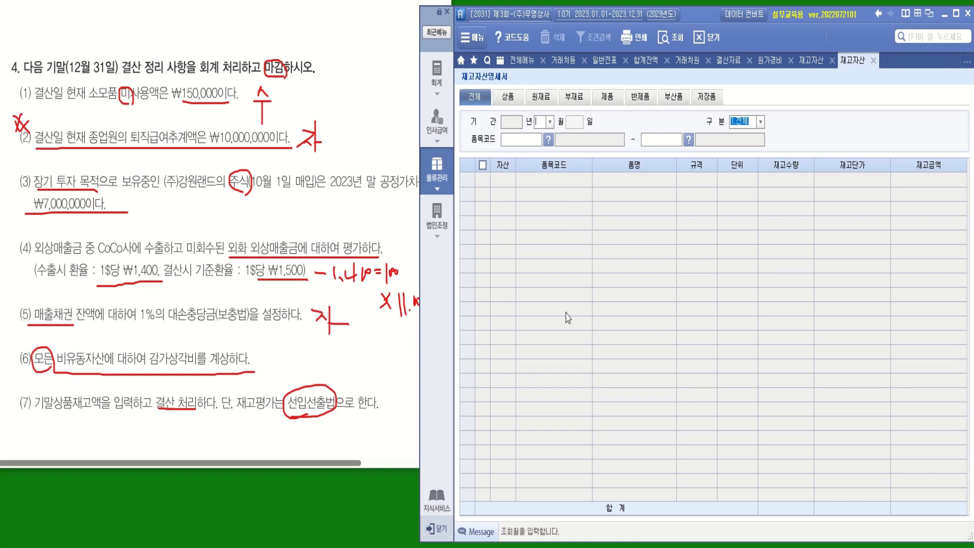
left_click(550, 122)
left_click(543, 242)
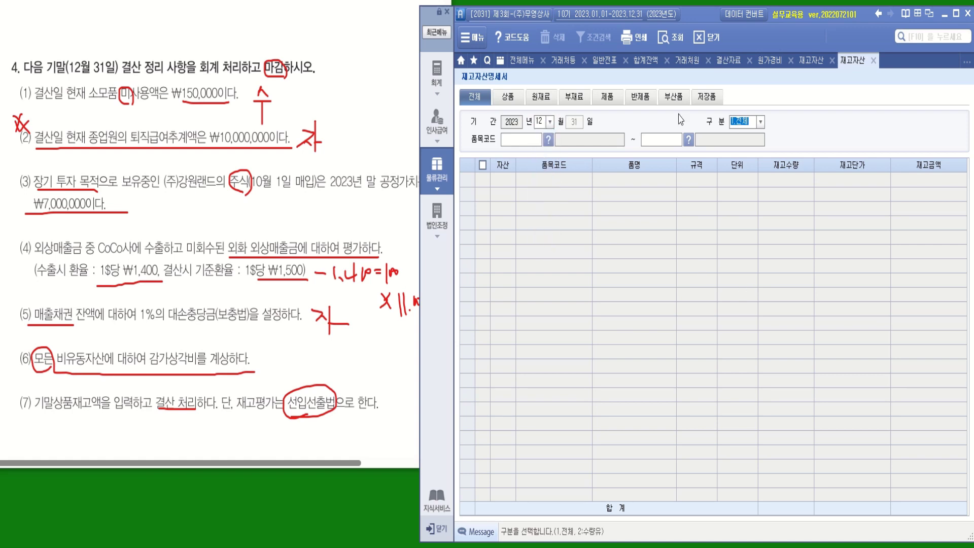
left_click(670, 37)
key("Return")
key("Return")
key("Return")
key("Return")
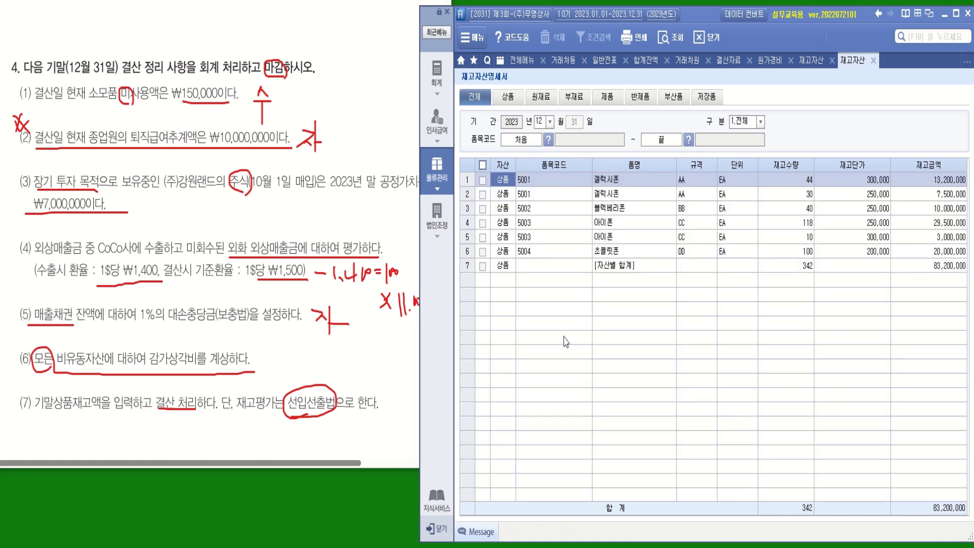
- Enter the inventory total of 83,200,000 from 재고자산명세서 as the (10).기말 상품 재고액 in 결산자료입력
left_click(952, 275)
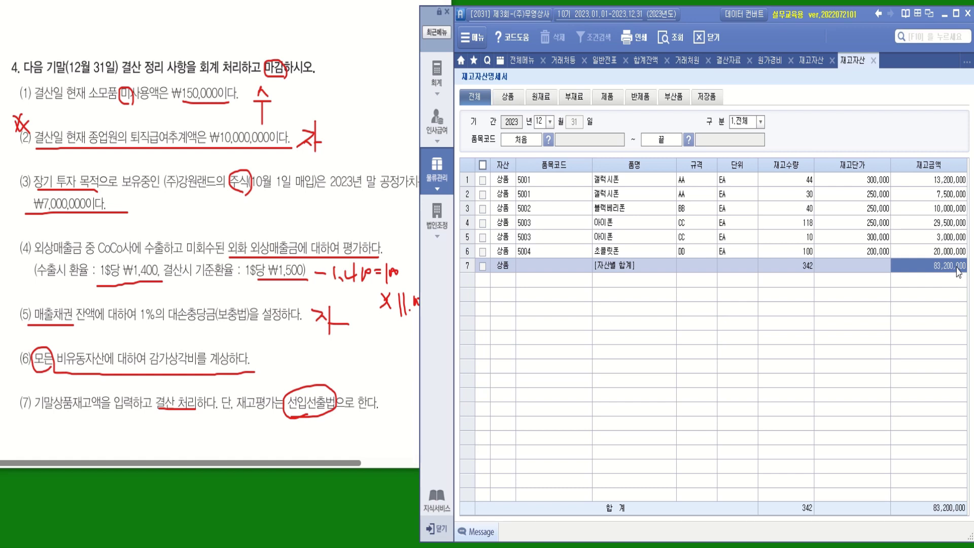
left_click(737, 62)
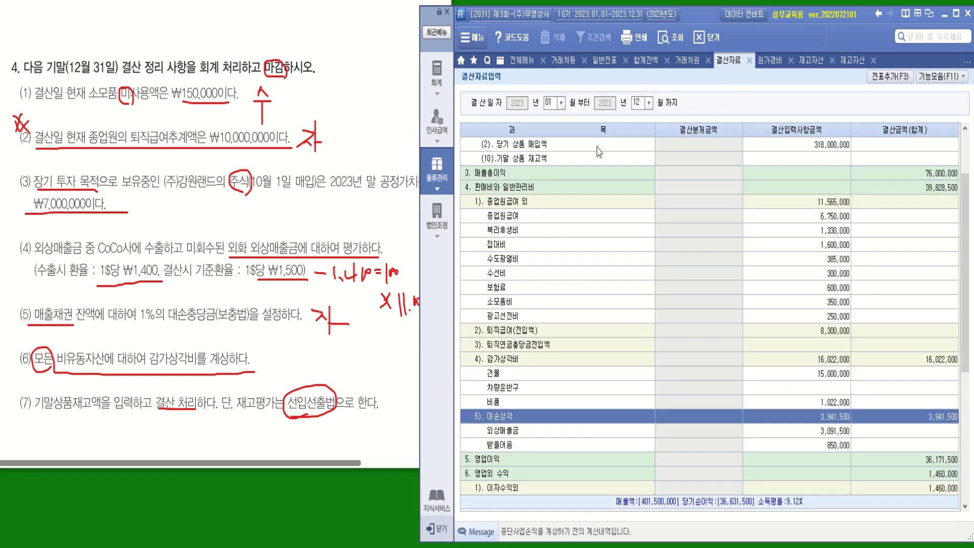
scroll(577, 233, "up", 3)
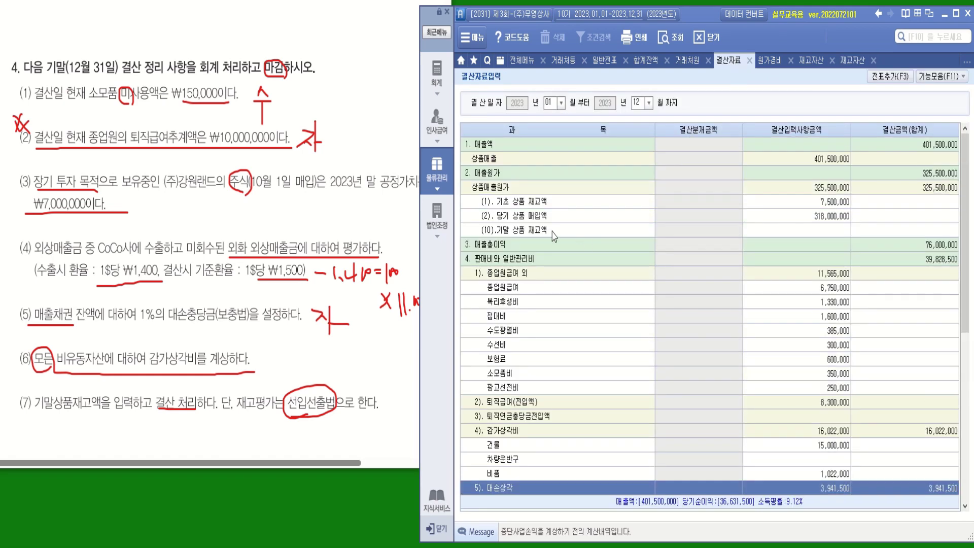
left_click(825, 232)
type("83200000")
key("Return")
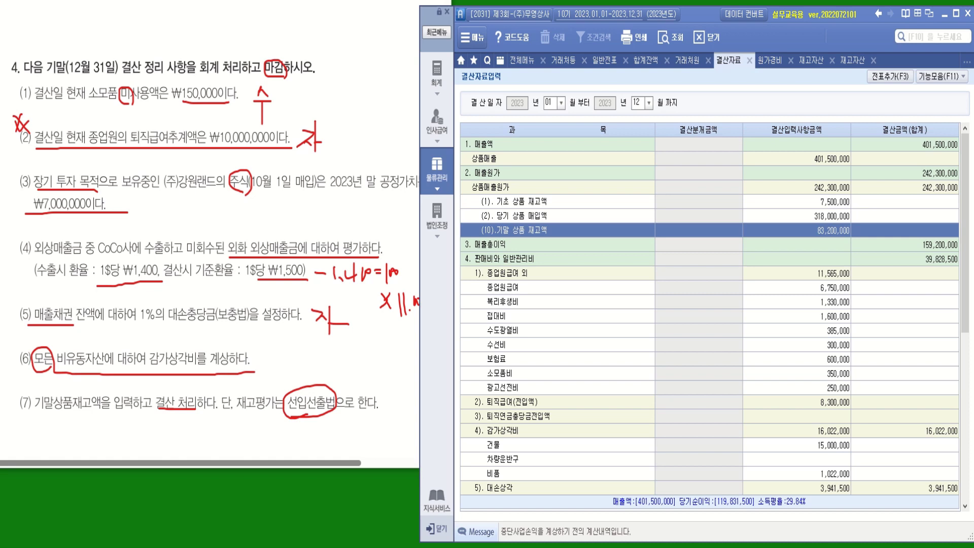
- Generate the closing vouchers from 결산자료입력 with 전표추가 and confirm the addition
left_click(901, 81)
left_click(472, 282)
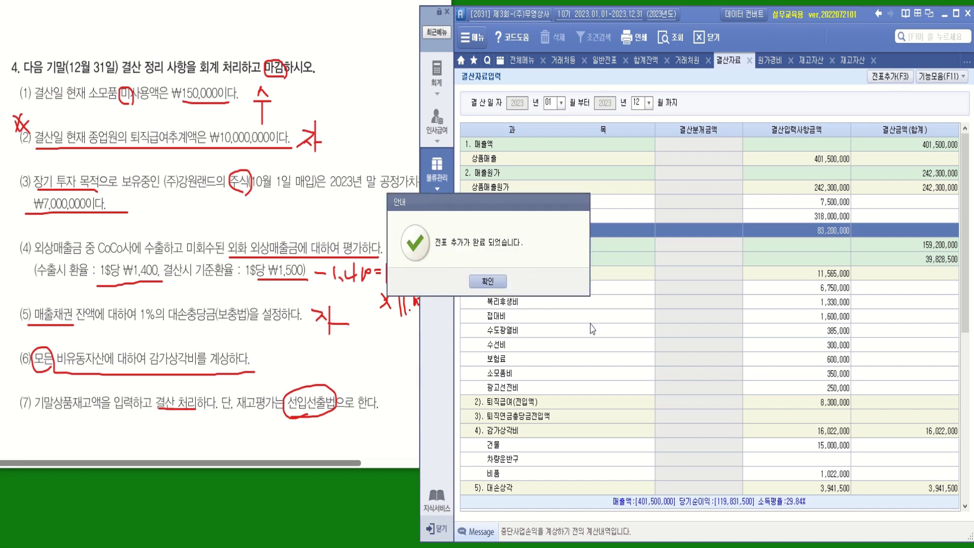
left_click(505, 282)
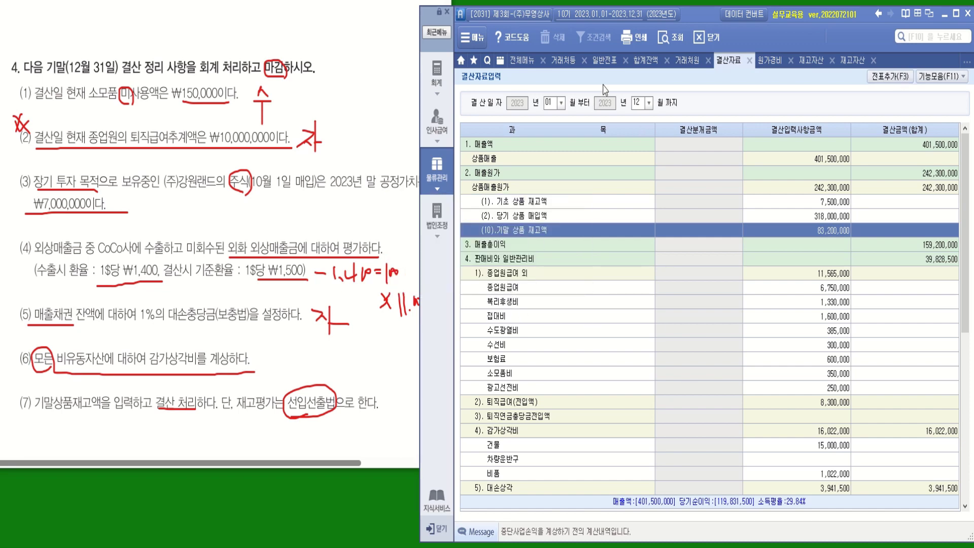
- Refresh 일반전표입력 for December 31 and review the closing entries for 상품매출원가, 퇴직급여, 감가상각비 and 대손상각비
left_click(604, 60)
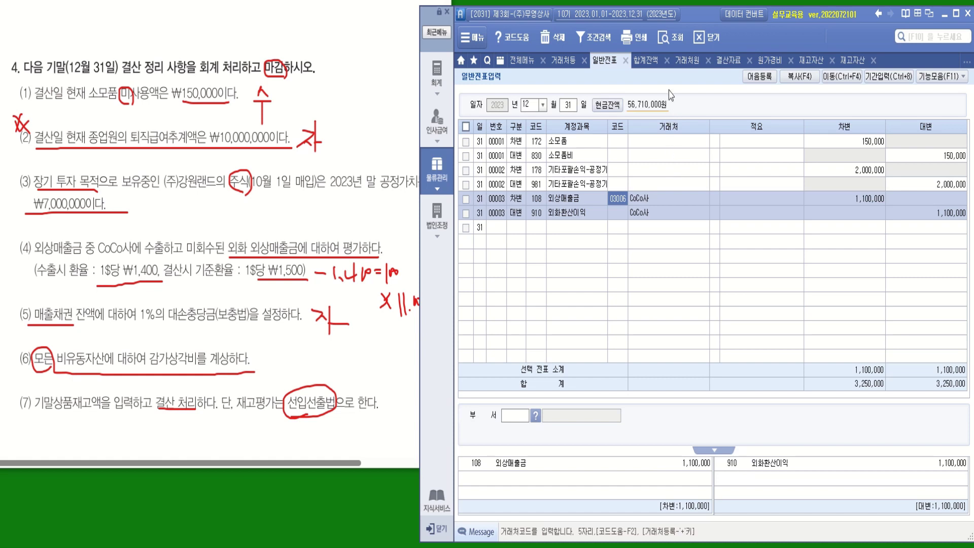
left_click(665, 39)
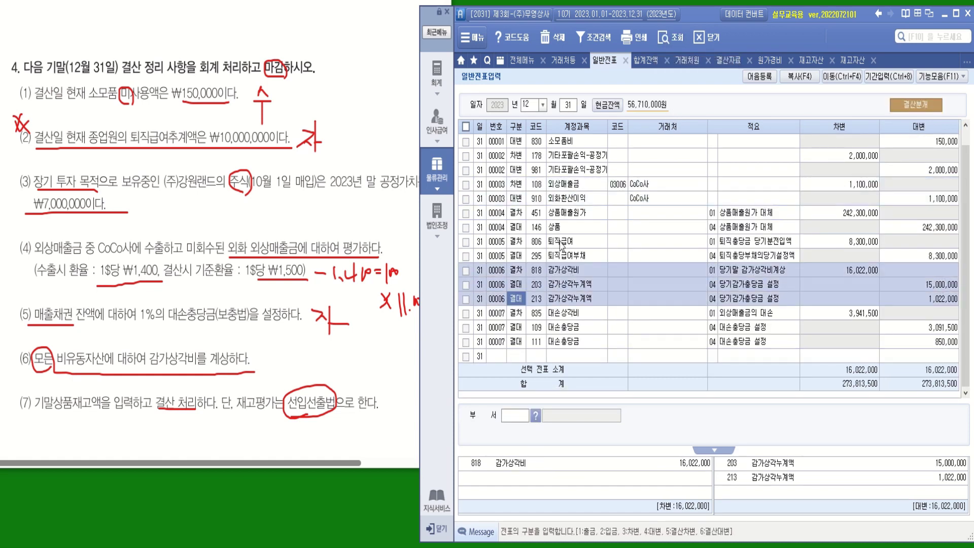
left_click(558, 226)
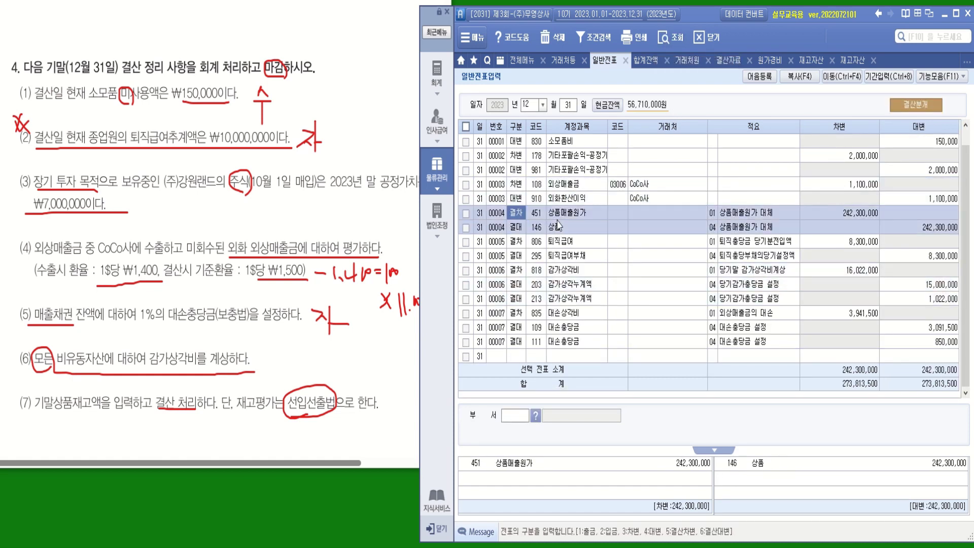
left_click(566, 251)
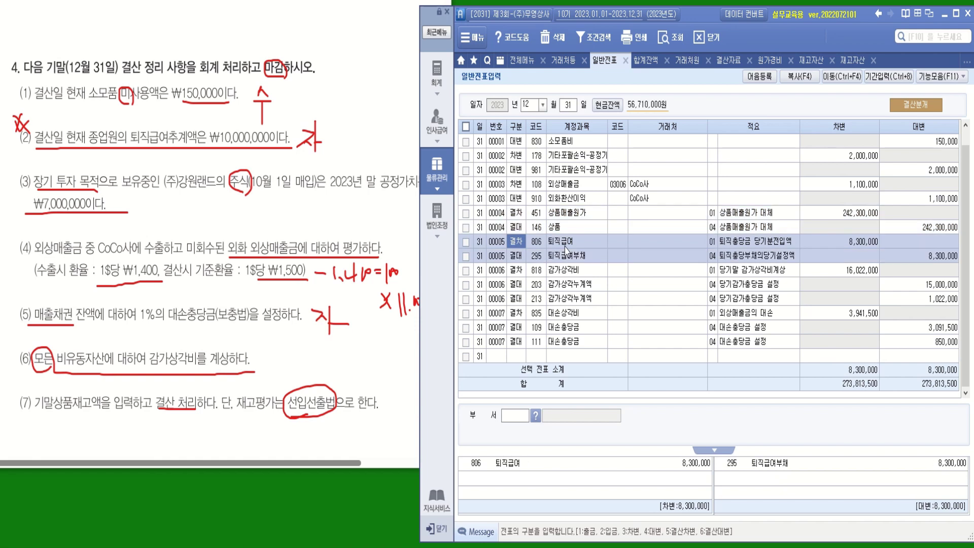
left_click(580, 271)
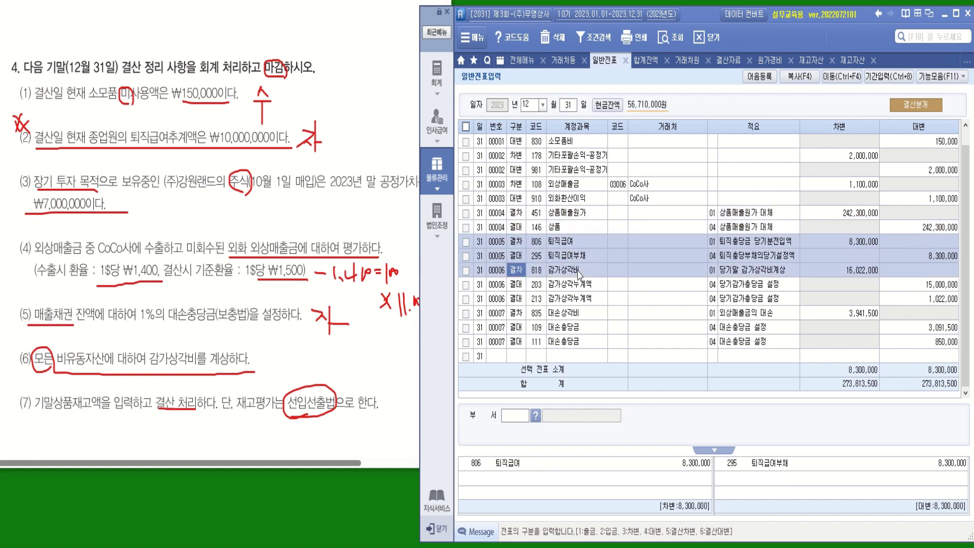
left_click(571, 315)
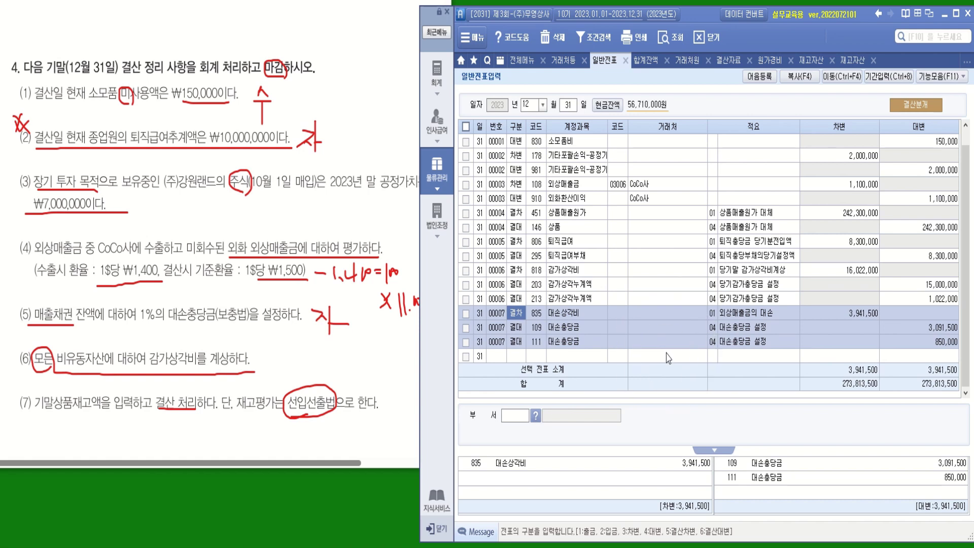
left_click(860, 213)
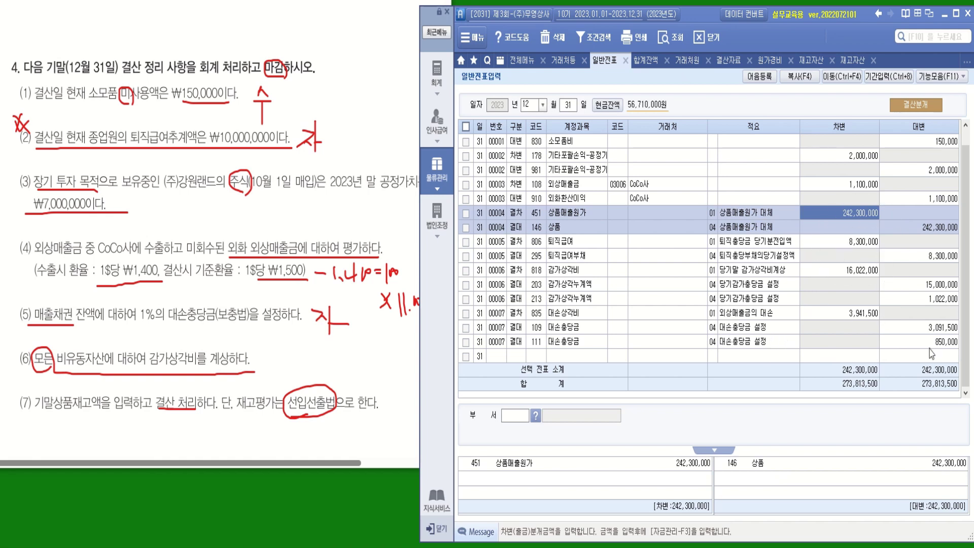
scroll(223, 234, "down", 2)
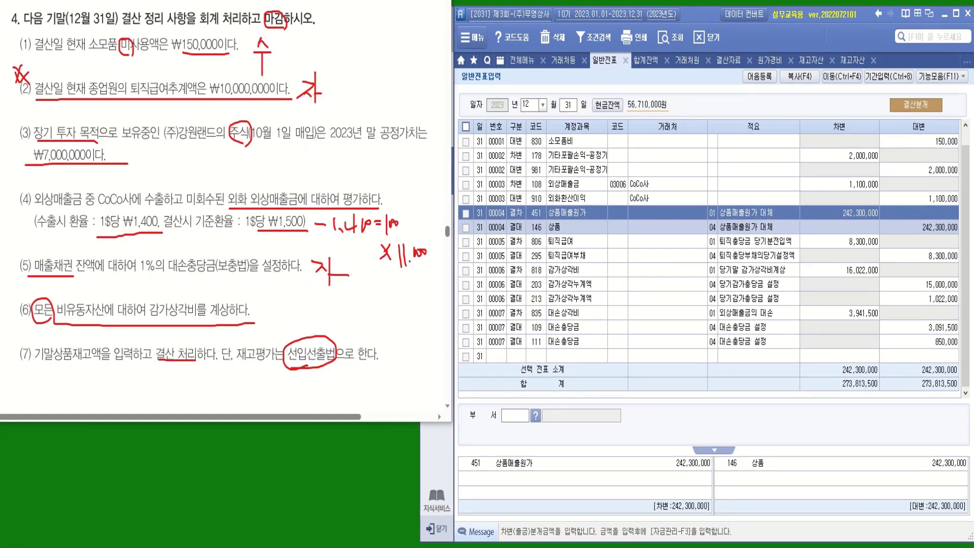
- Open 손익계산서 from the accounting module, query it for December 2023 and review it down to 당기순이익
left_click(525, 66)
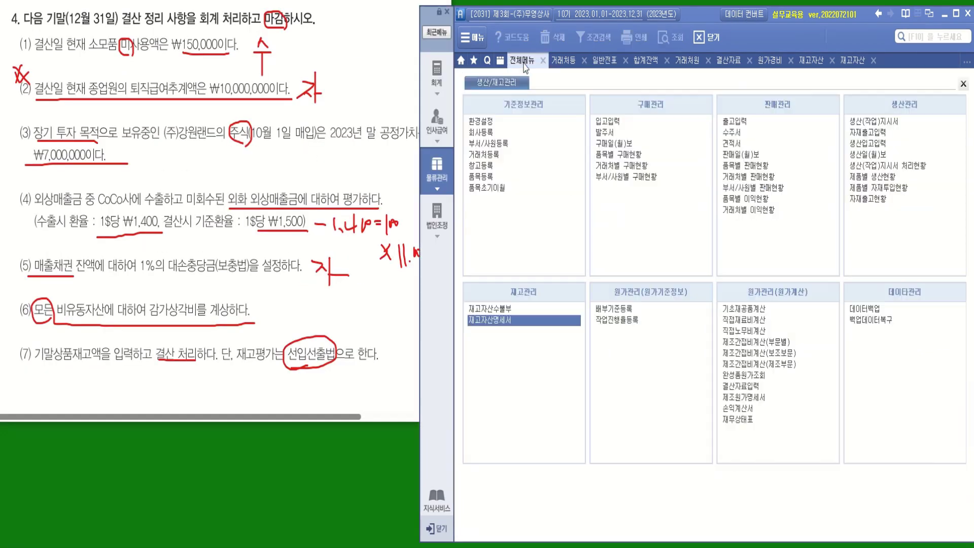
left_click(444, 79)
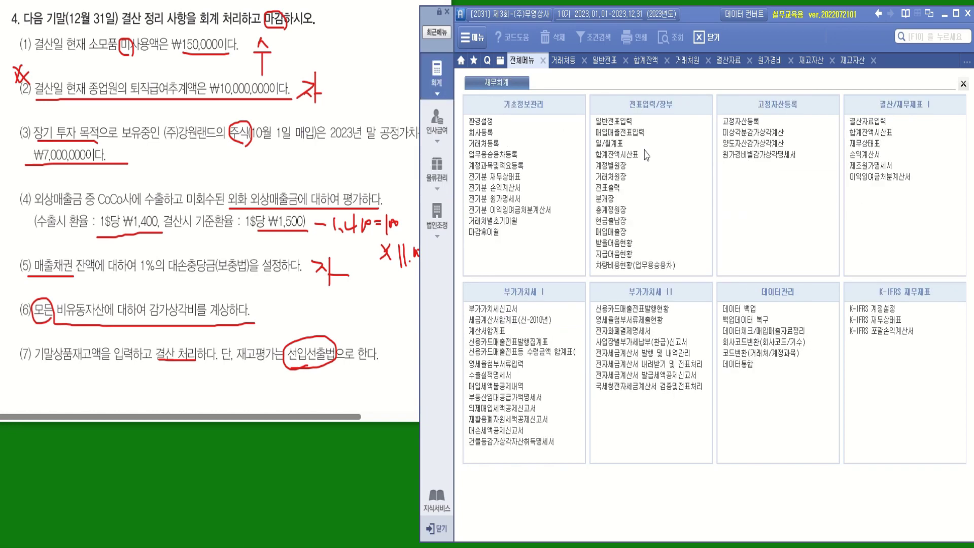
left_click(872, 155)
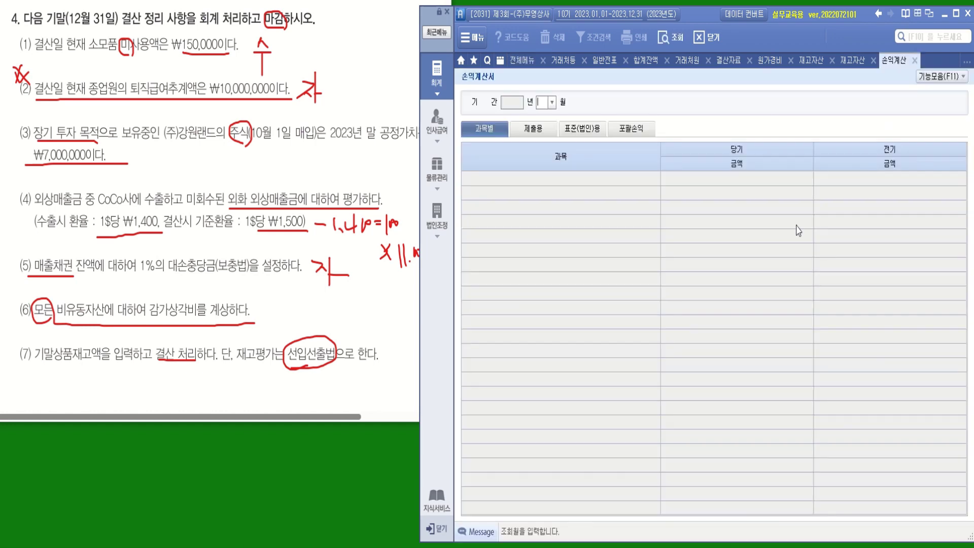
left_click(552, 103)
left_click(543, 223)
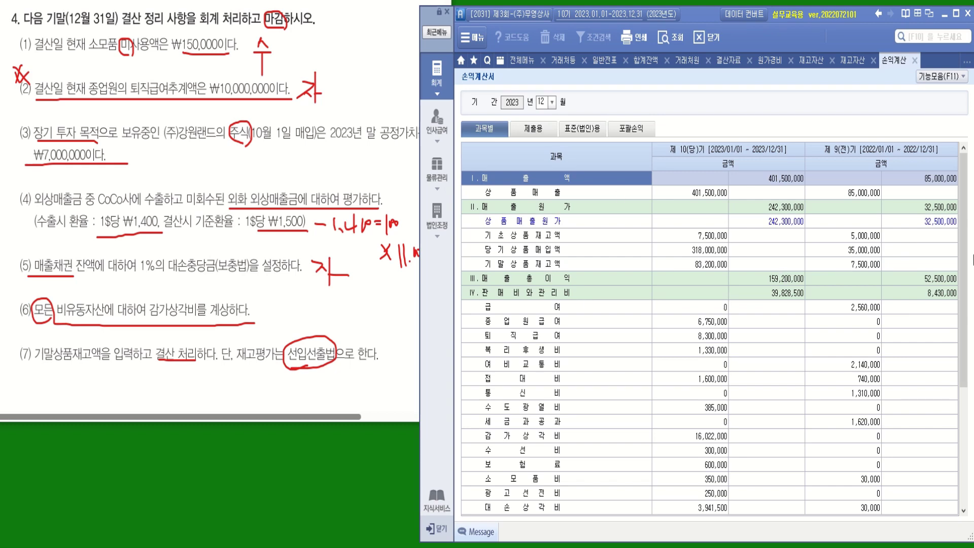
scroll(971, 274, "down", 4)
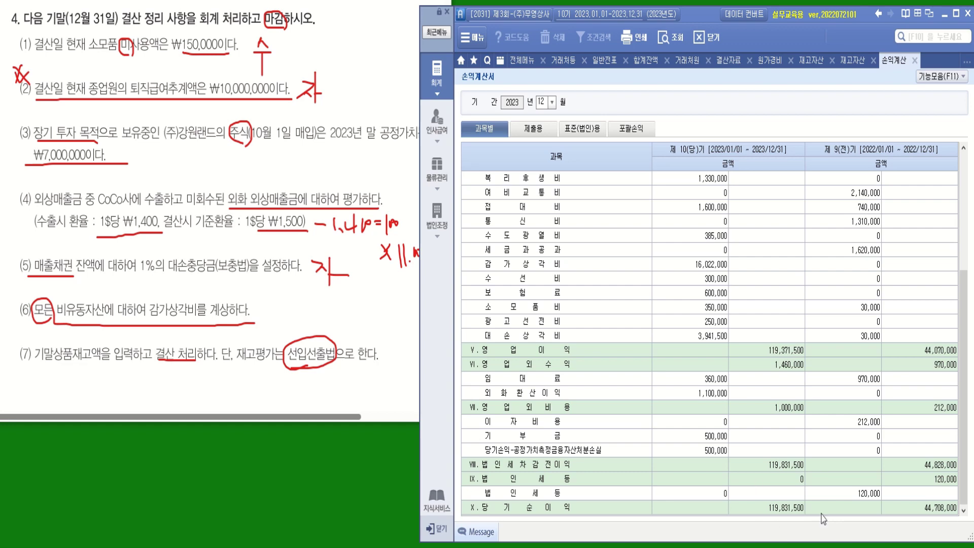
- Open 이익잉여금처분계산서 and generate its profit-and-loss transfer vouchers with 전표추가
left_click(520, 61)
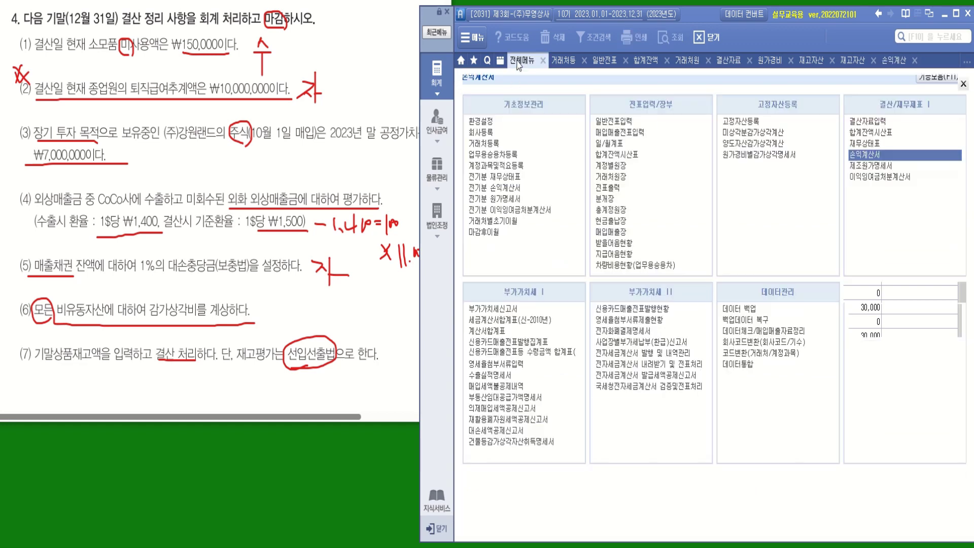
left_click(875, 181)
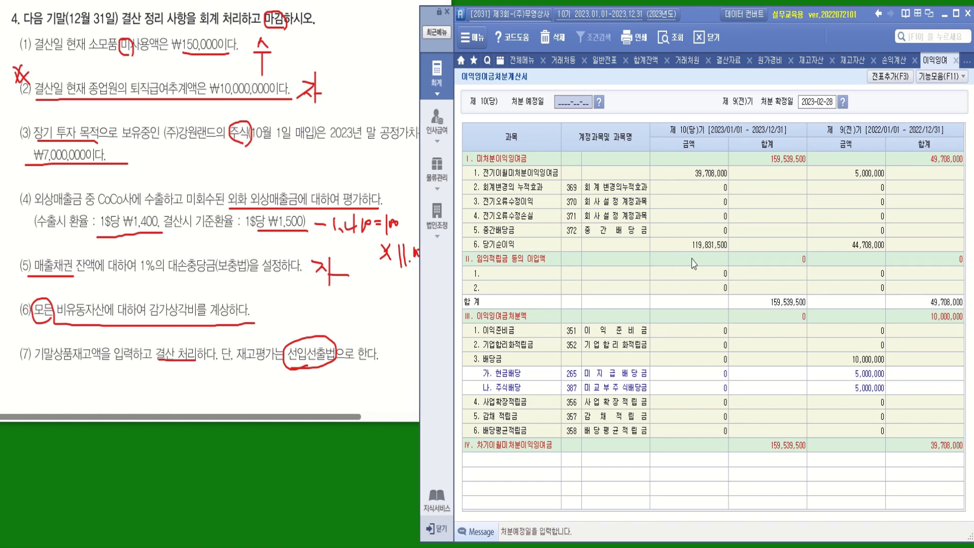
left_click(897, 77)
left_click(490, 282)
- Refresh 일반전표입력 and review the December 31 entries transferring 손익, 미처분이익잉여금 and 이월이익잉여금
left_click(605, 61)
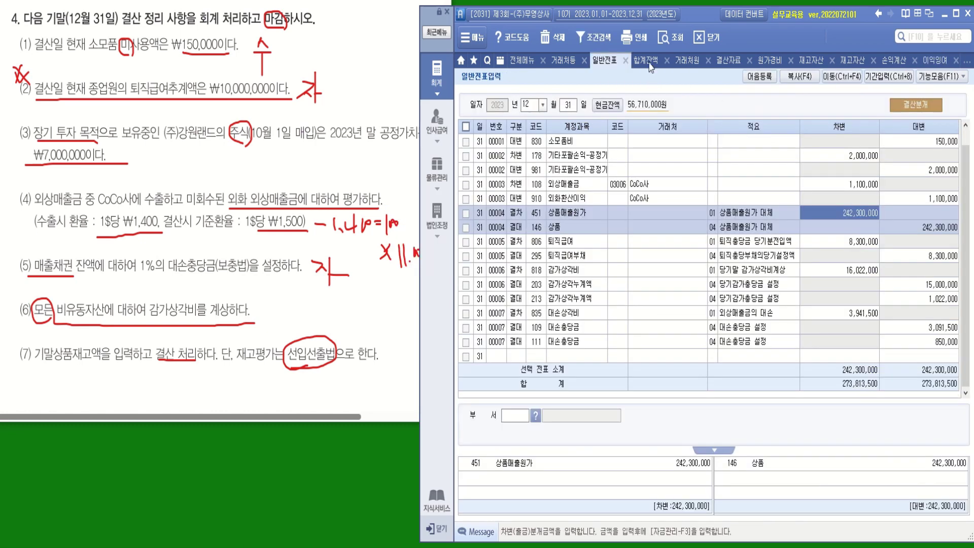
left_click(669, 42)
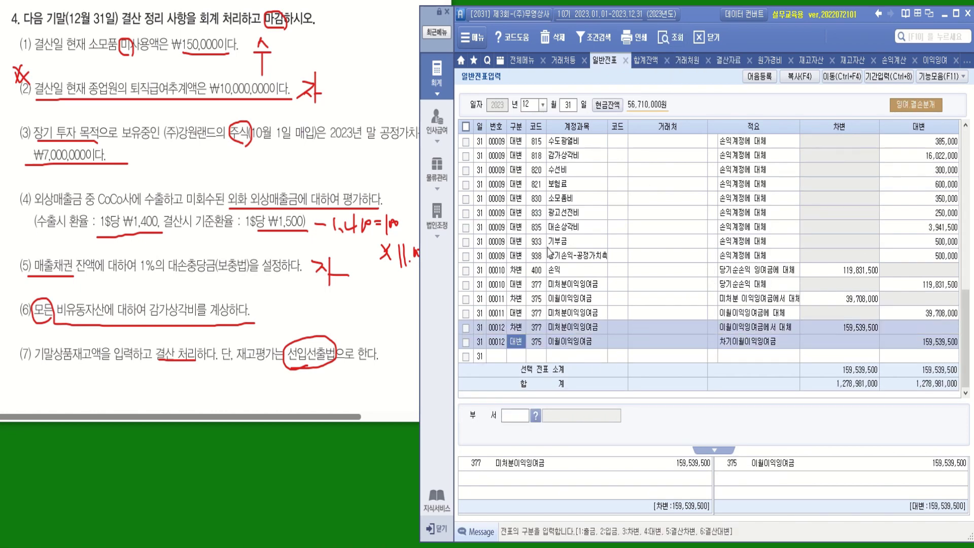
left_click(549, 250)
left_click(562, 206)
left_click(590, 288)
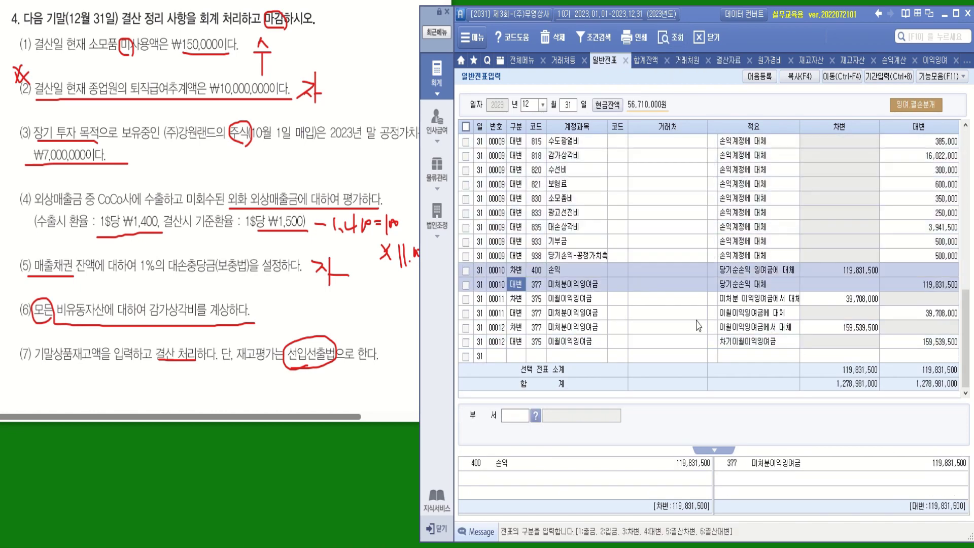
left_click(760, 329)
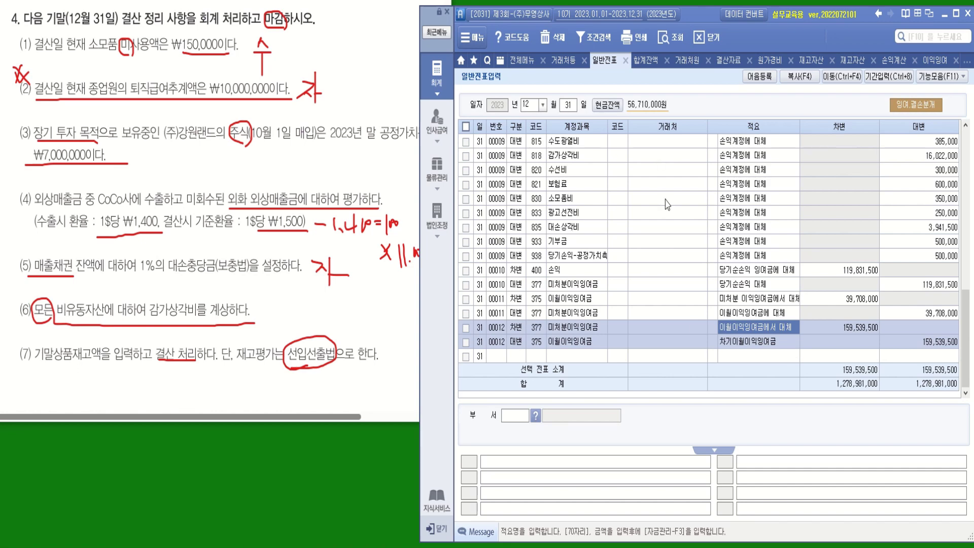
- Open 재무상태표 and query it for December 2023
left_click(531, 66)
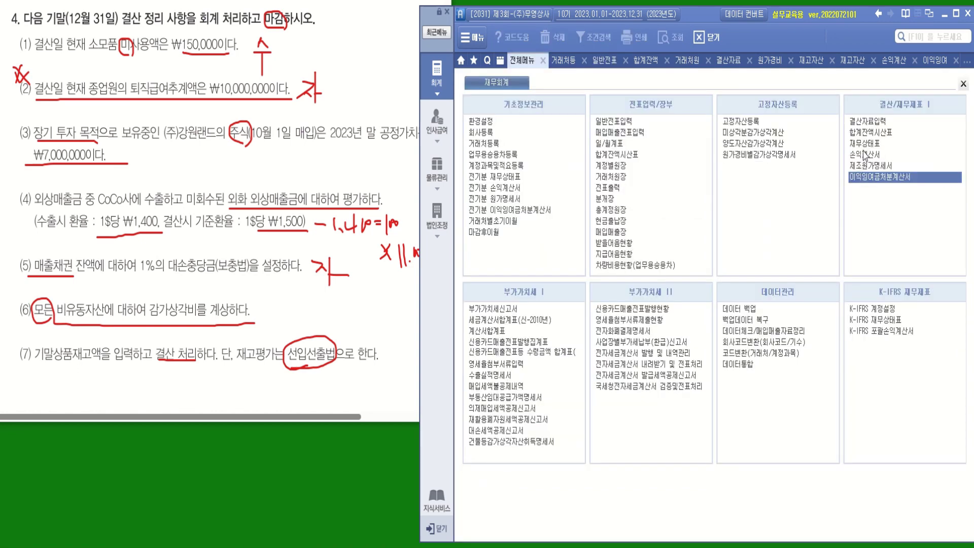
left_click(872, 148)
left_click(553, 123)
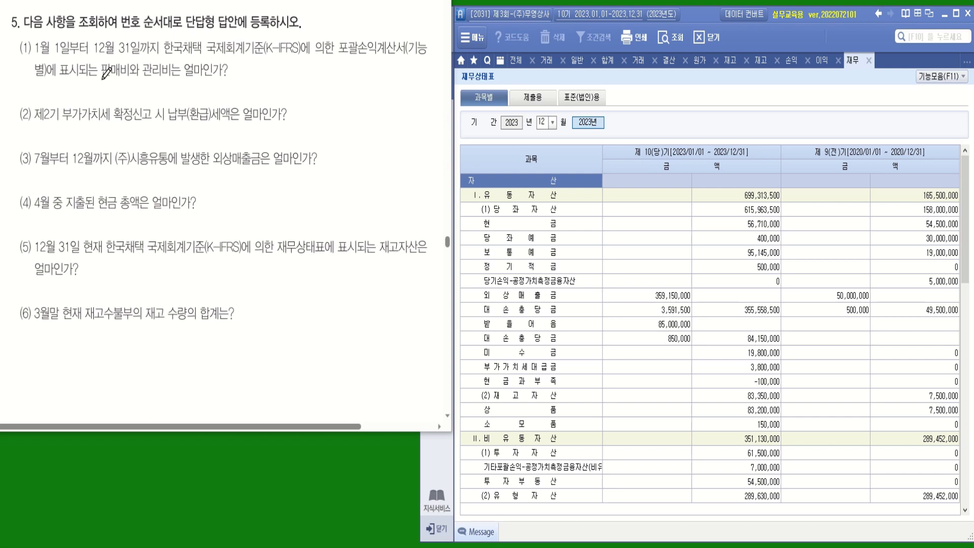
- Underline 판매비와 관리비는 얼마인가 in question 5 (1), and close every open window except 전체메뉴
left_click_drag(102, 79, 223, 76)
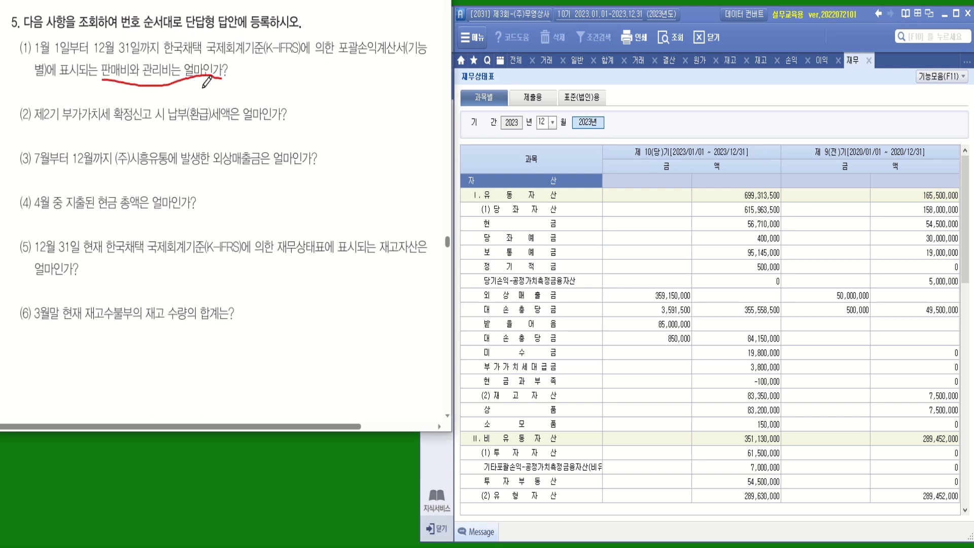
right_click(510, 62)
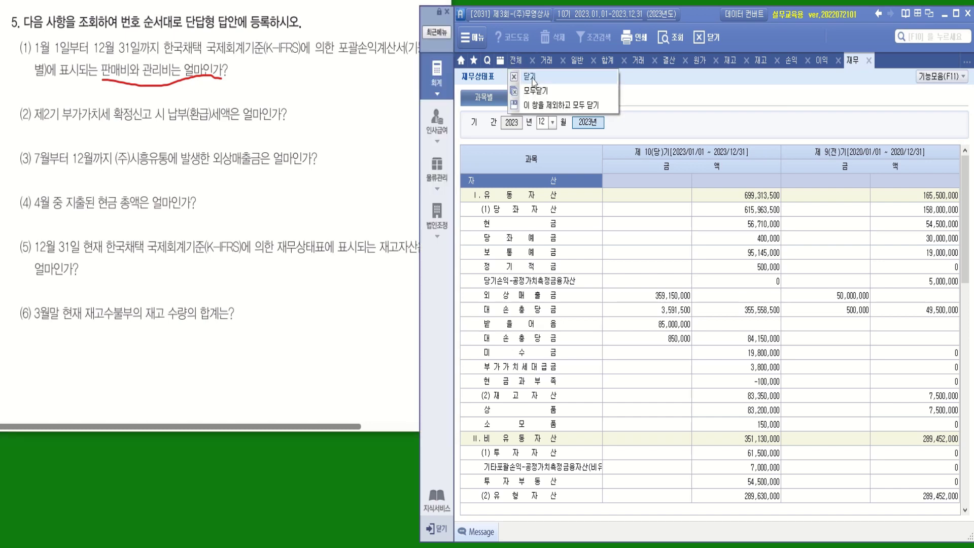
key("Return")
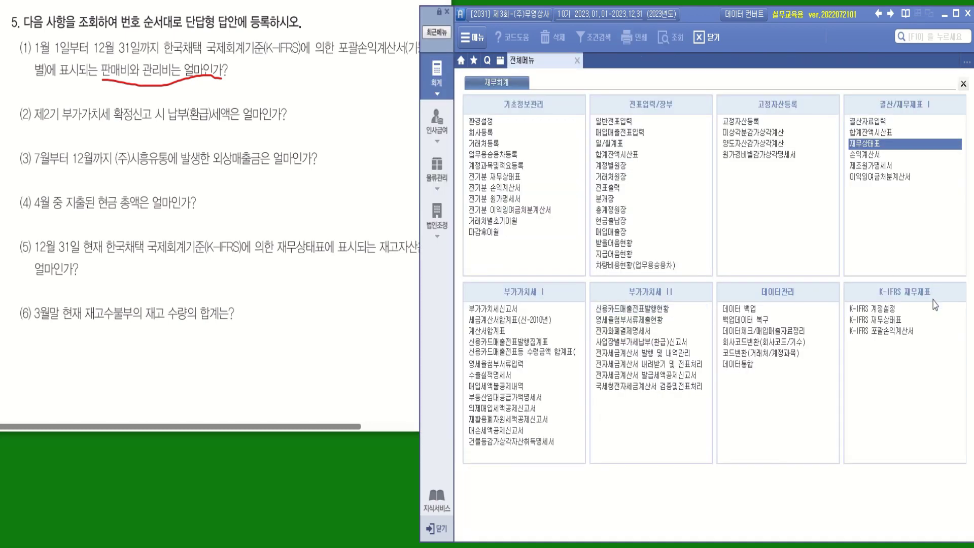
- Open K-IFRS 포괄손익계산서, query it for December 2023 and look up the current-period 판매비와관리비 amount
left_click(889, 334)
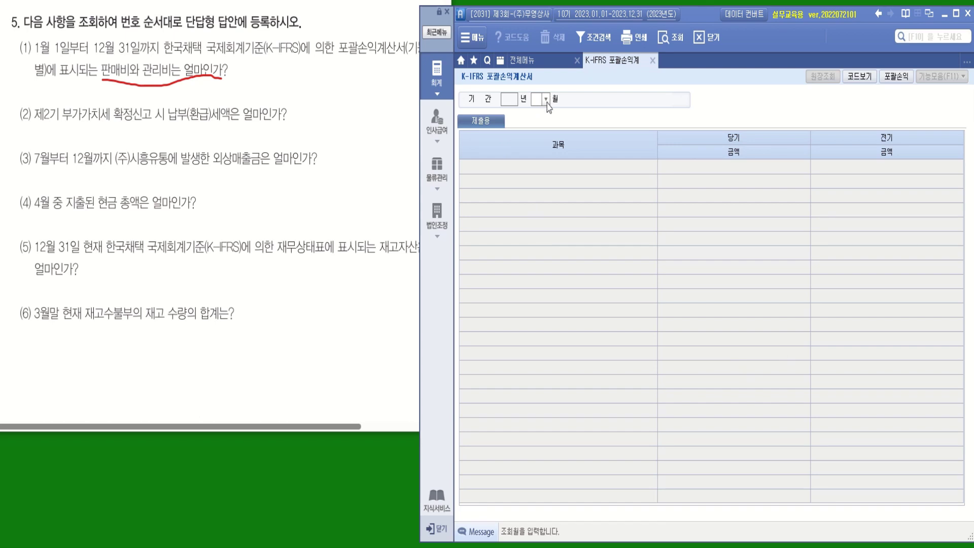
left_click(546, 100)
left_click(549, 220)
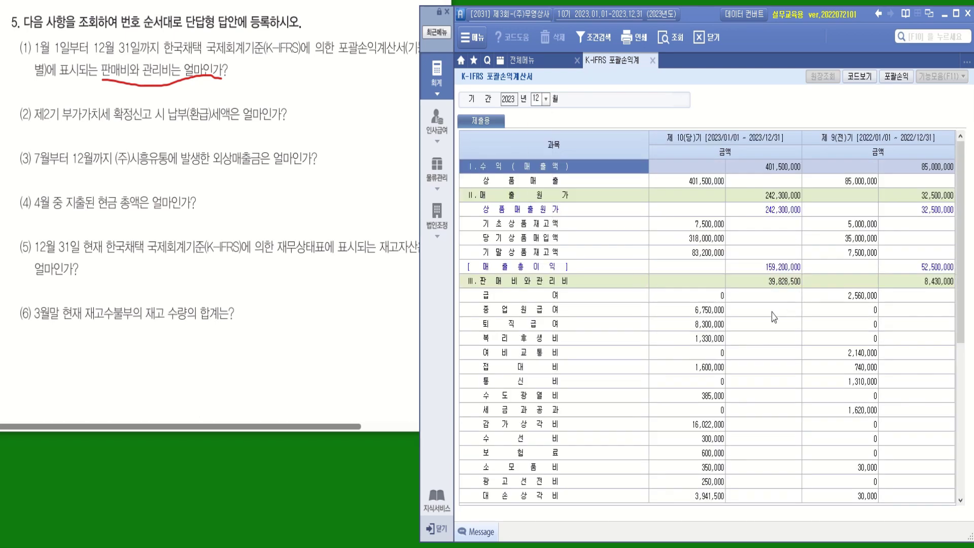
left_click(534, 284)
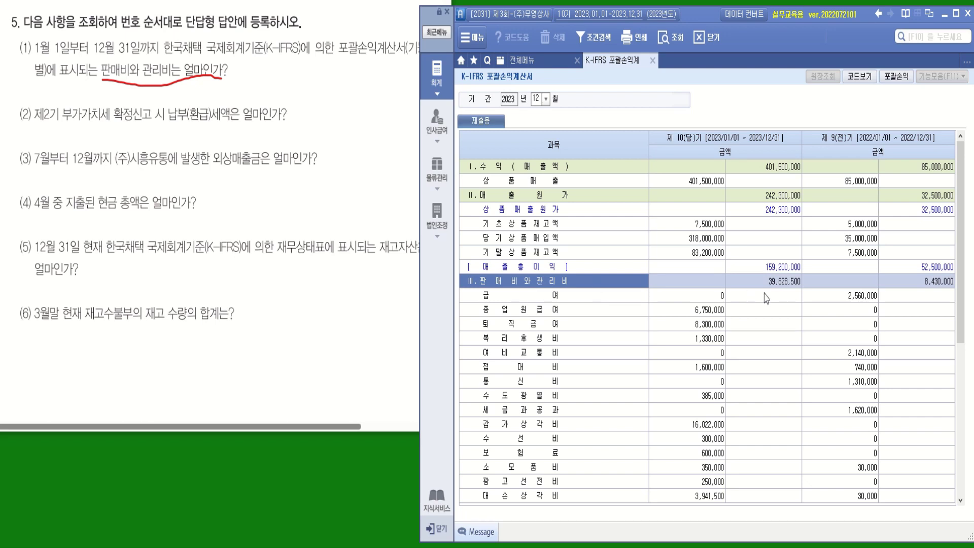
left_click(780, 288)
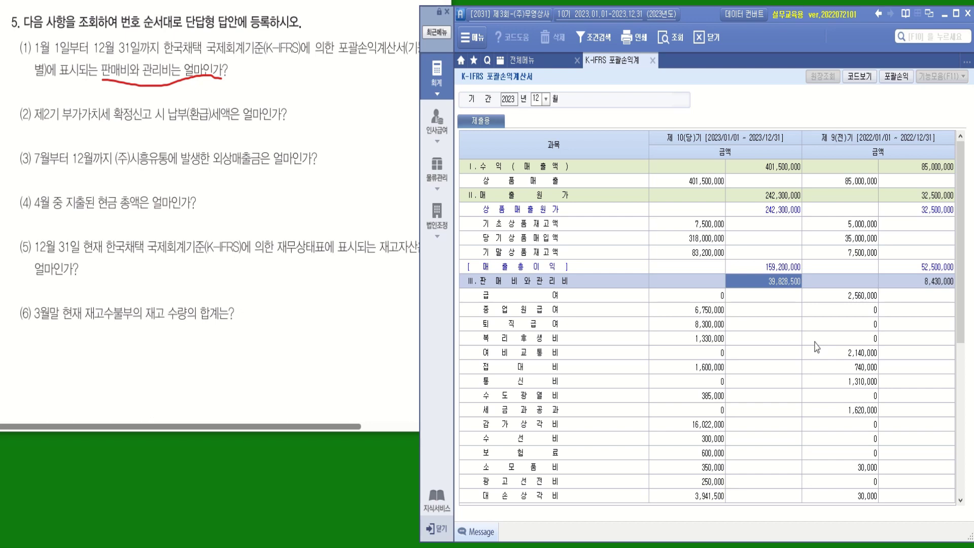
- In question 5 (2), circle 2기, underline 확정신고 시 and handwrite 10~12 beneath it
left_click(54, 116)
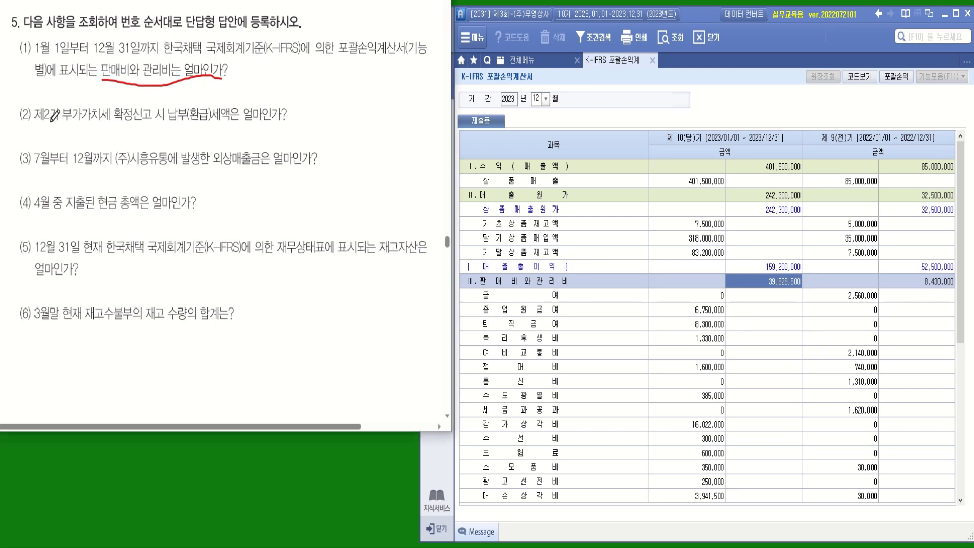
mouse_move(52, 119)
left_mouse_down()
mouse_move(44, 99)
mouse_move(54, 98)
left_mouse_up()
left_click_drag(102, 120, 167, 121)
mouse_move(82, 130)
left_mouse_down()
mouse_move(83, 151)
mouse_move(99, 136)
mouse_move(125, 138)
mouse_move(132, 155)
mouse_move(148, 136)
mouse_move(143, 146)
mouse_move(155, 148)
left_mouse_up()
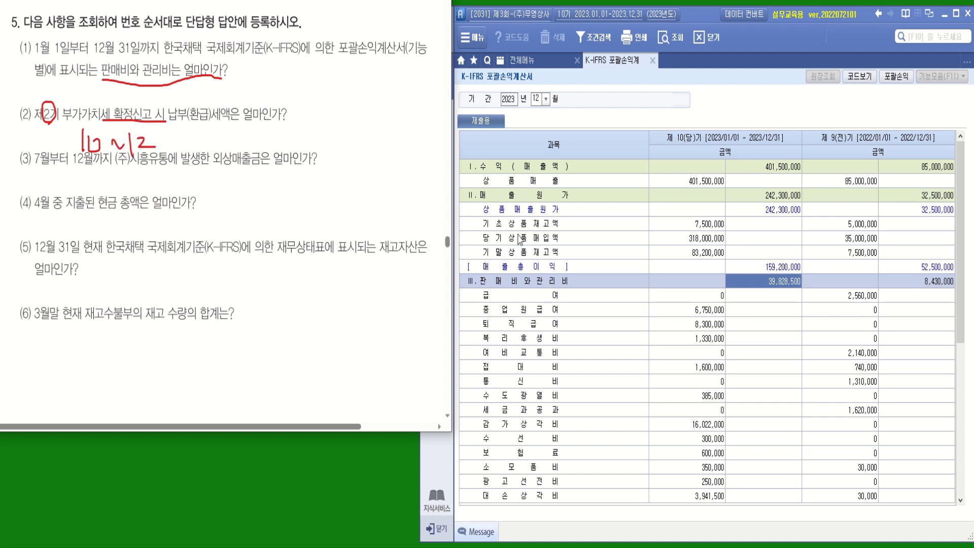
- Open 부가가치세신고서, query the 정기신고 for October 1 to December 31, 2023, and reload its data from the vouchers
left_click(542, 62)
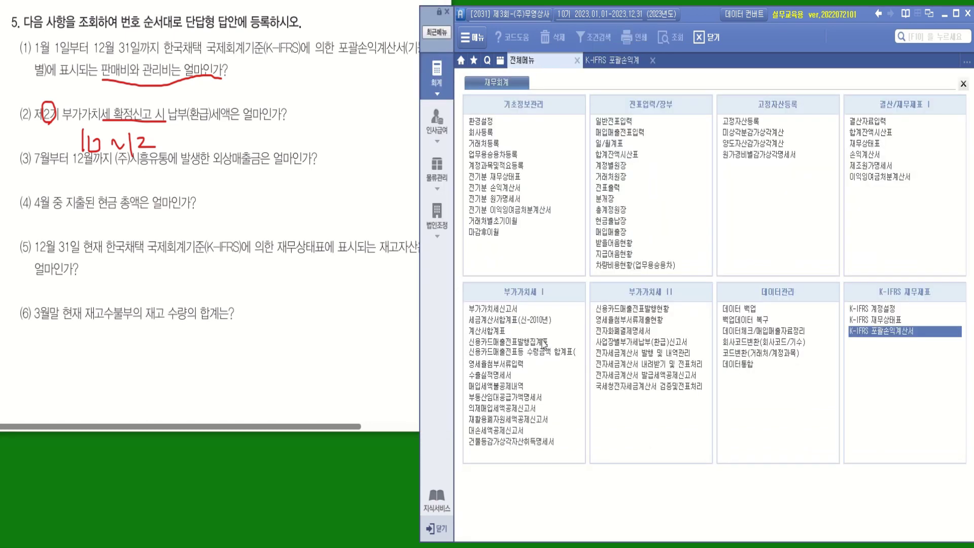
left_click(508, 310)
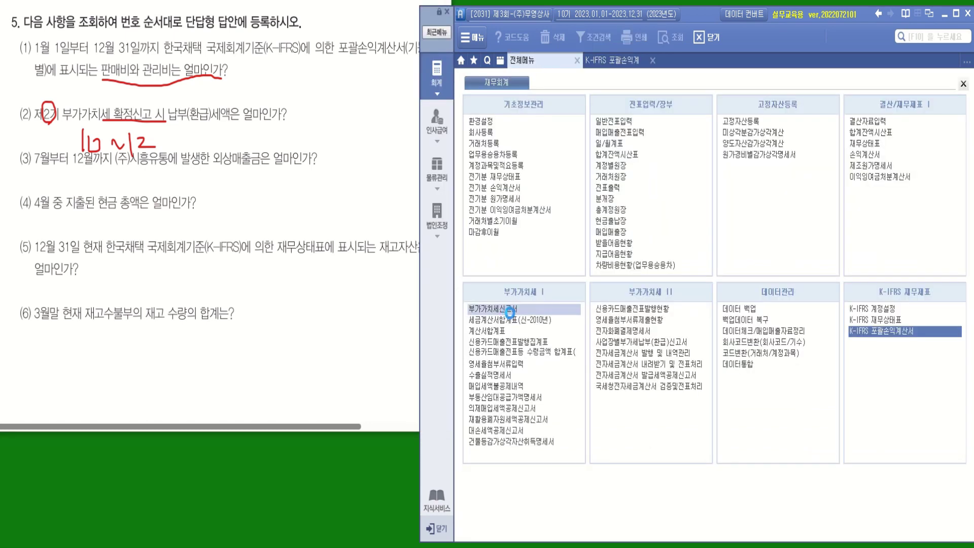
type("10011231")
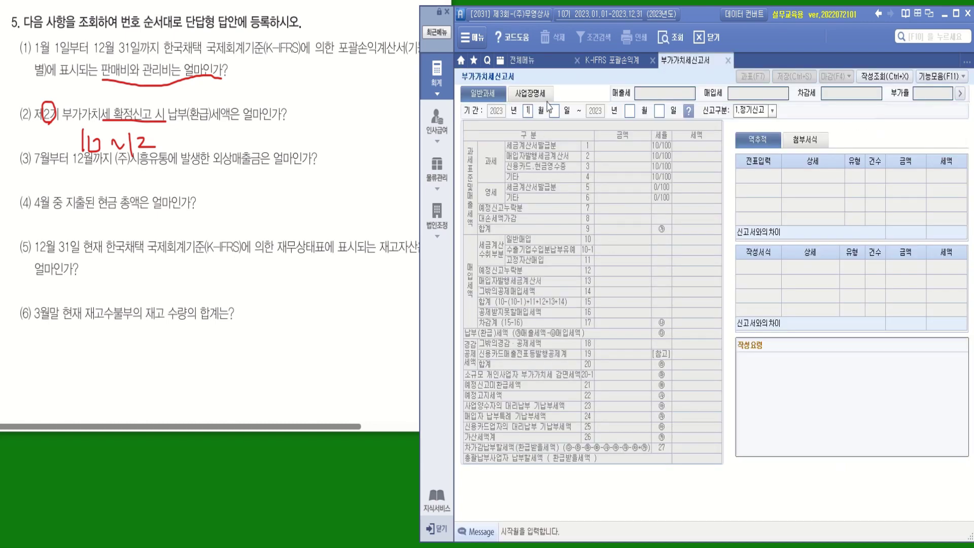
key("Return")
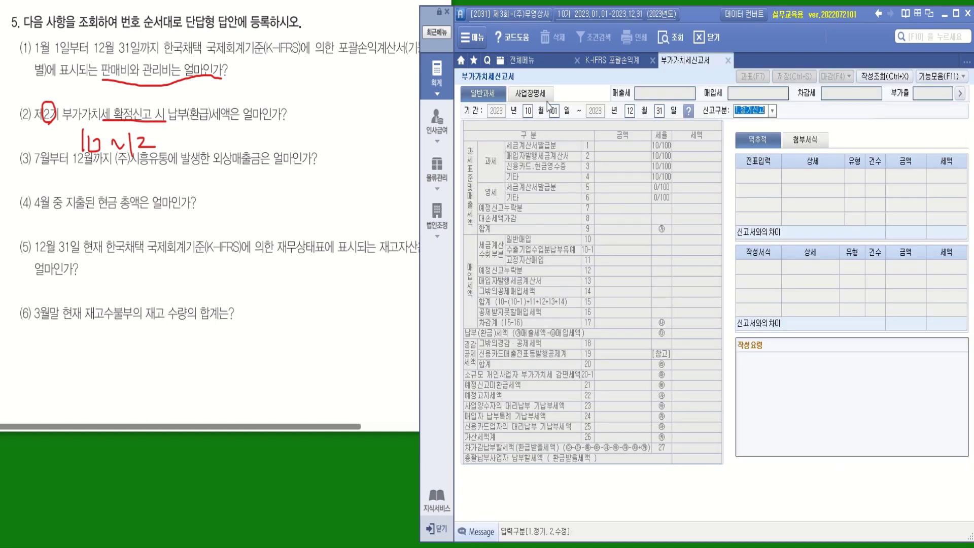
key("Return")
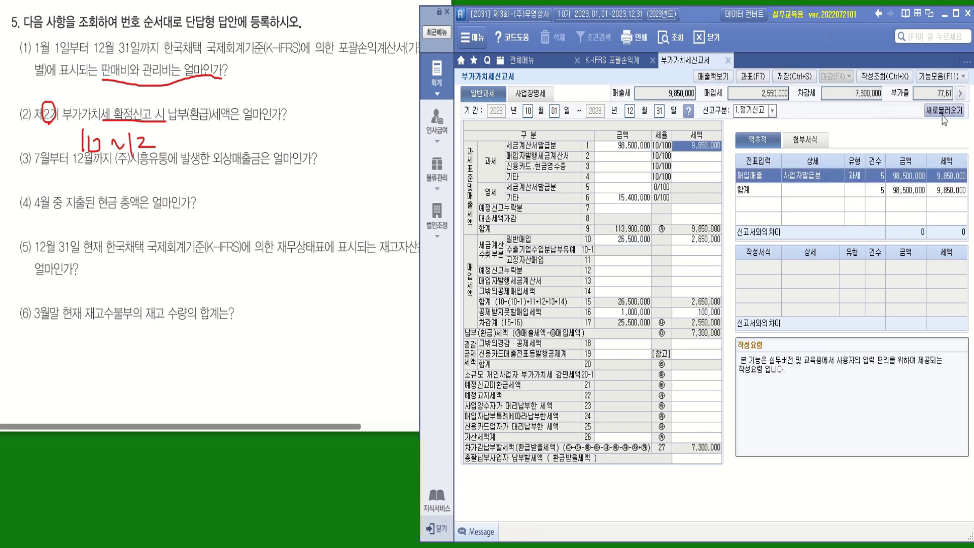
left_click(942, 117)
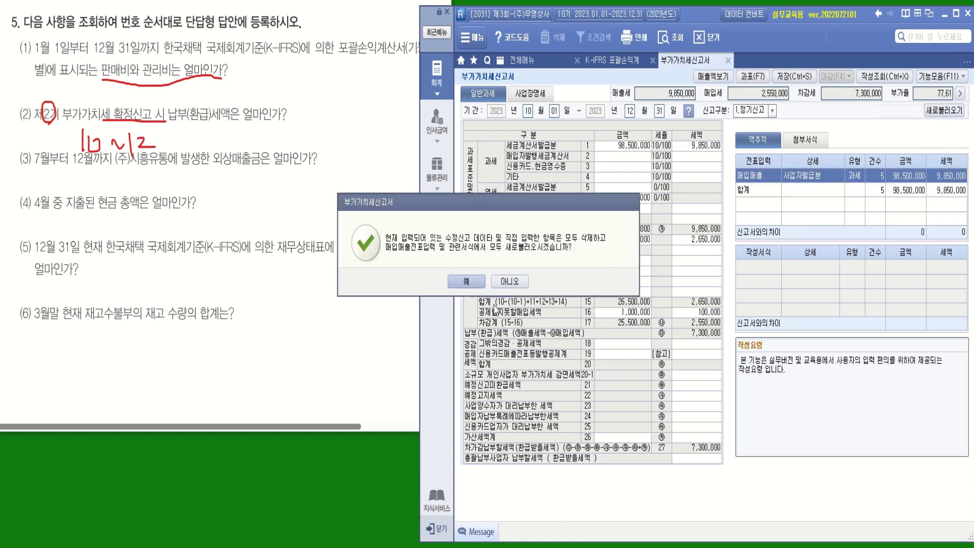
left_click(474, 289)
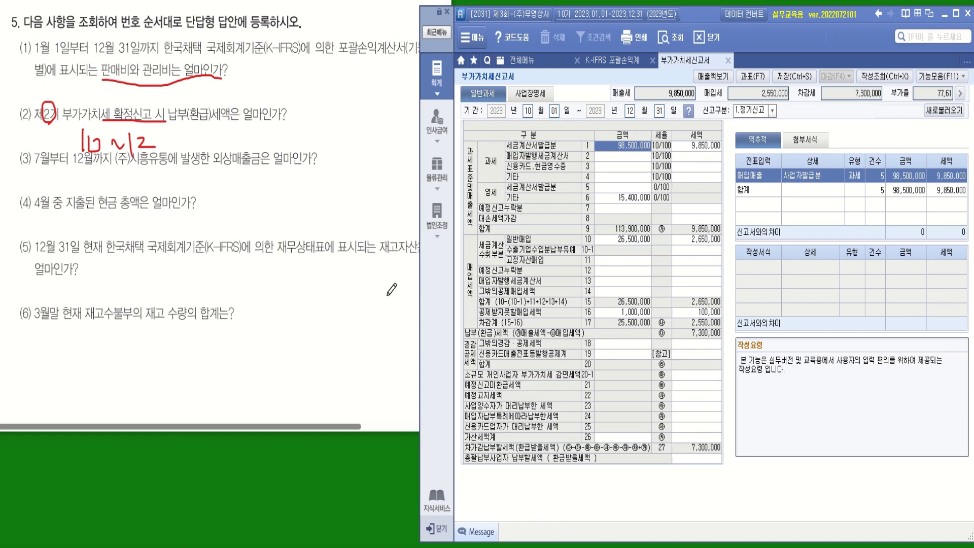
- Mark the July–December period and 외상매출금은 얼마인가 in question 5 (3), and open 거래처원장 for July 1 to December 31, 2023
left_click_drag(33, 166, 102, 166)
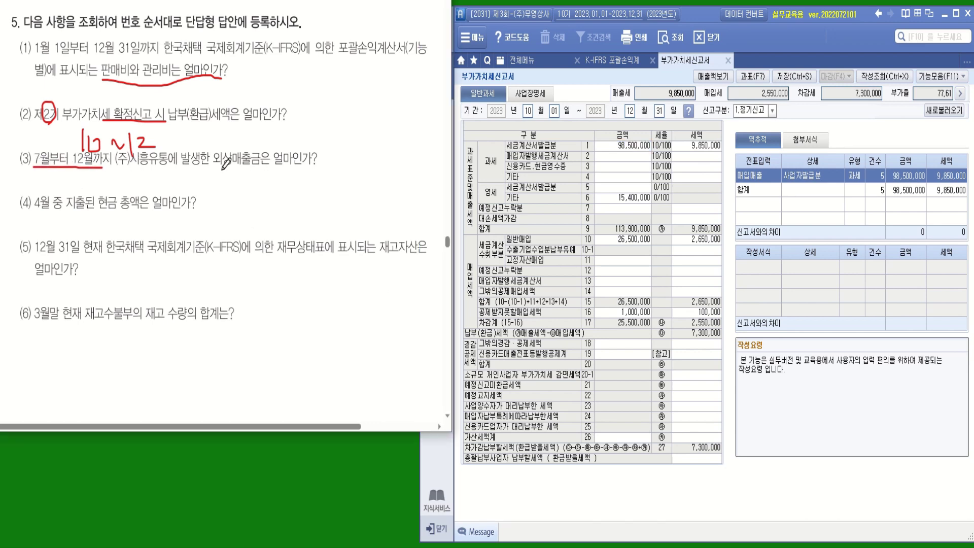
mouse_move(263, 166)
left_mouse_down()
mouse_move(234, 166)
mouse_move(217, 146)
mouse_move(318, 166)
left_mouse_up()
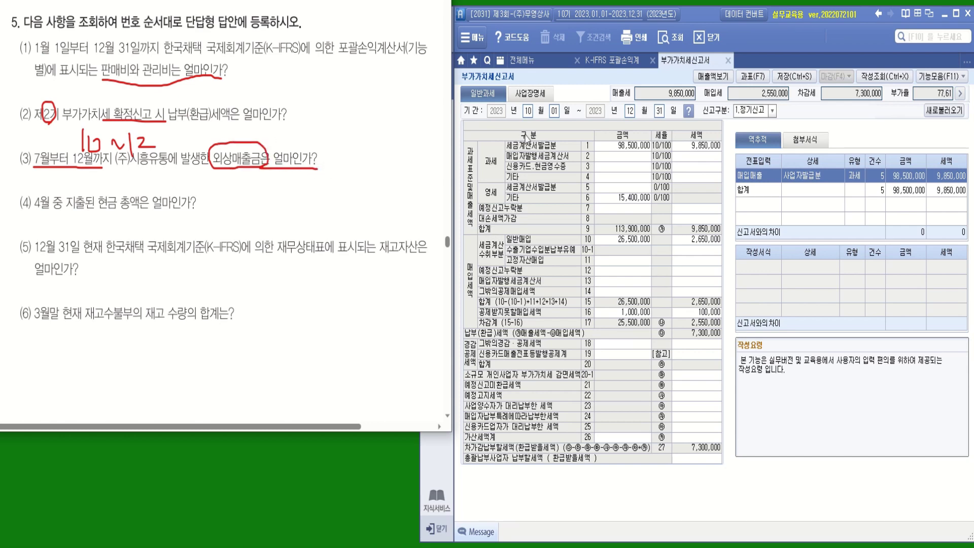
left_click(525, 61)
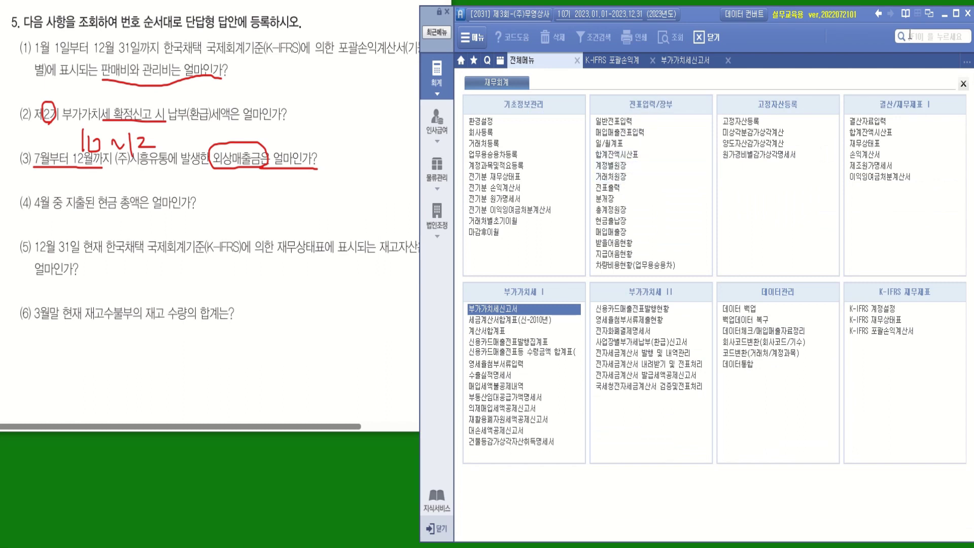
left_click(615, 176)
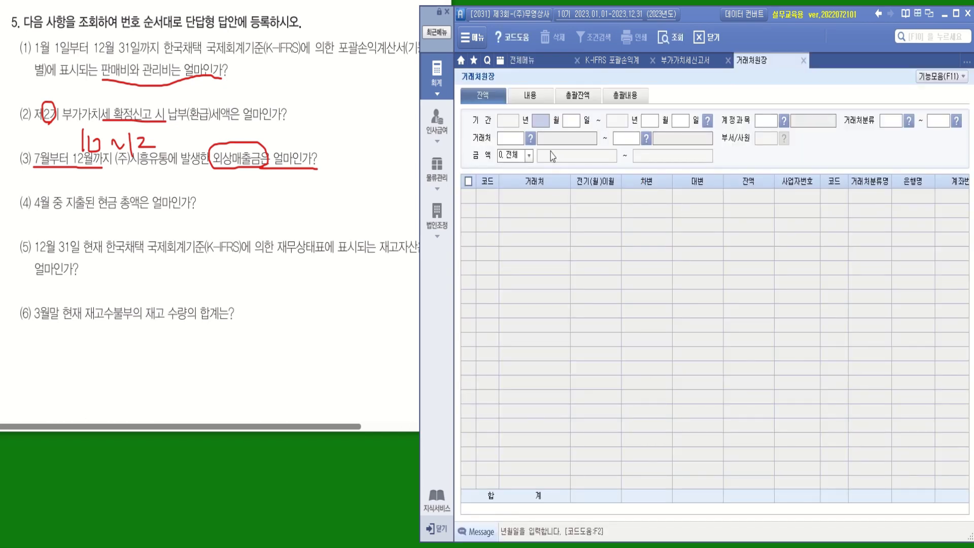
type("070112")
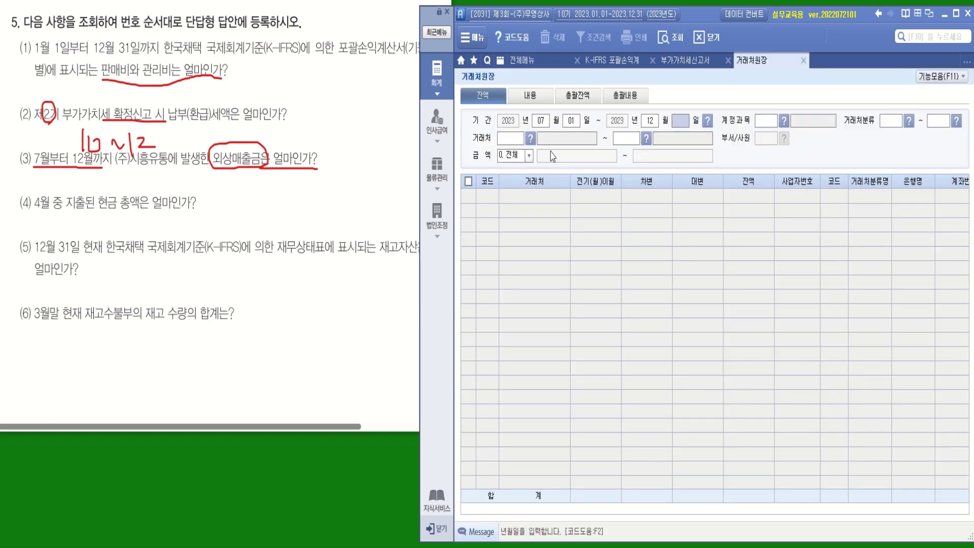
type("31")
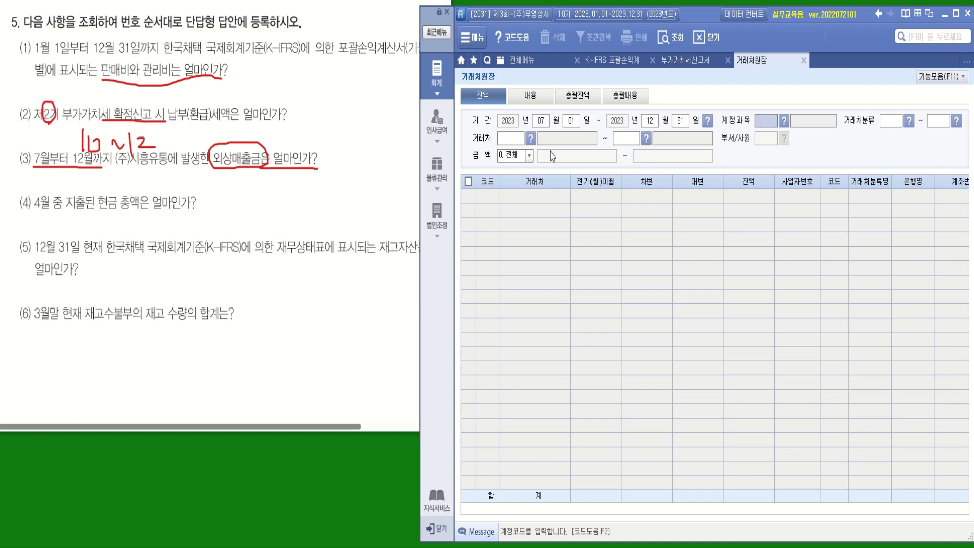
- Query 거래처원장 for account 108 외상매출금 across all 거래처, and look up the 차변 amount of (주)시흥유통
type("108")
key("Return")
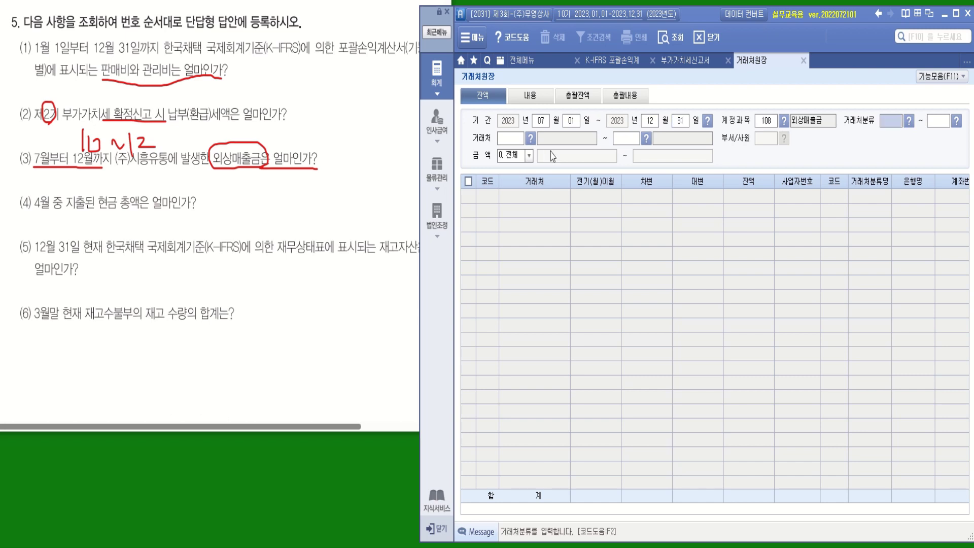
key("Return")
key("Return")
key("Return")
key("Return")
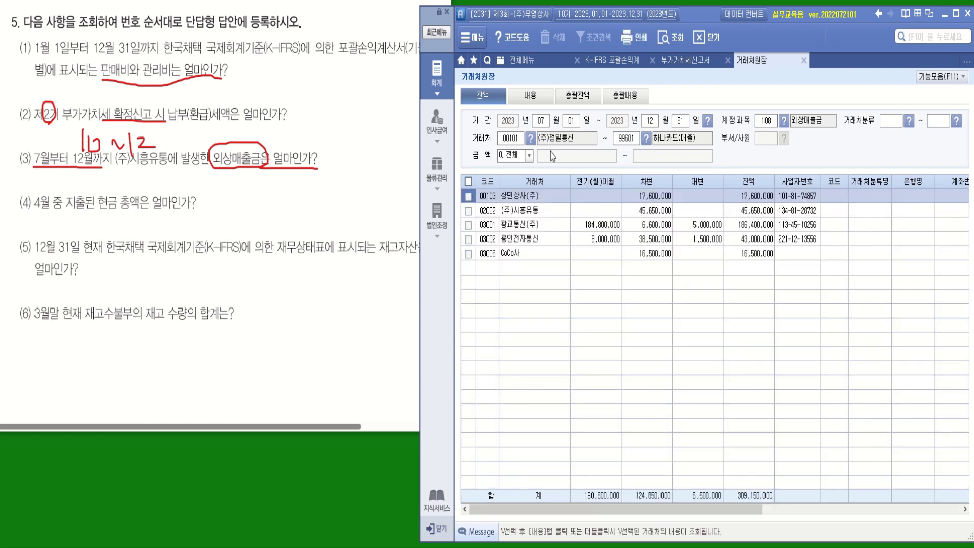
key("Down")
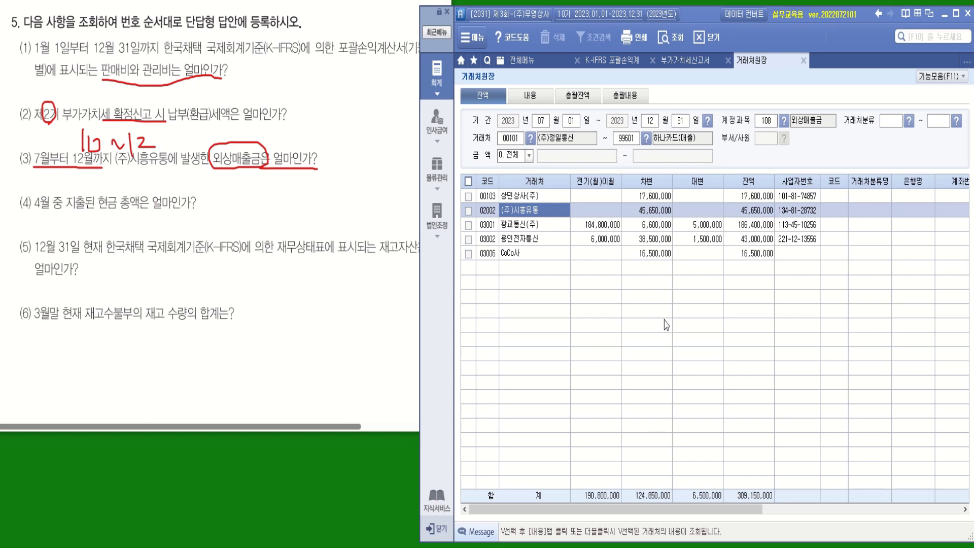
left_click(654, 212)
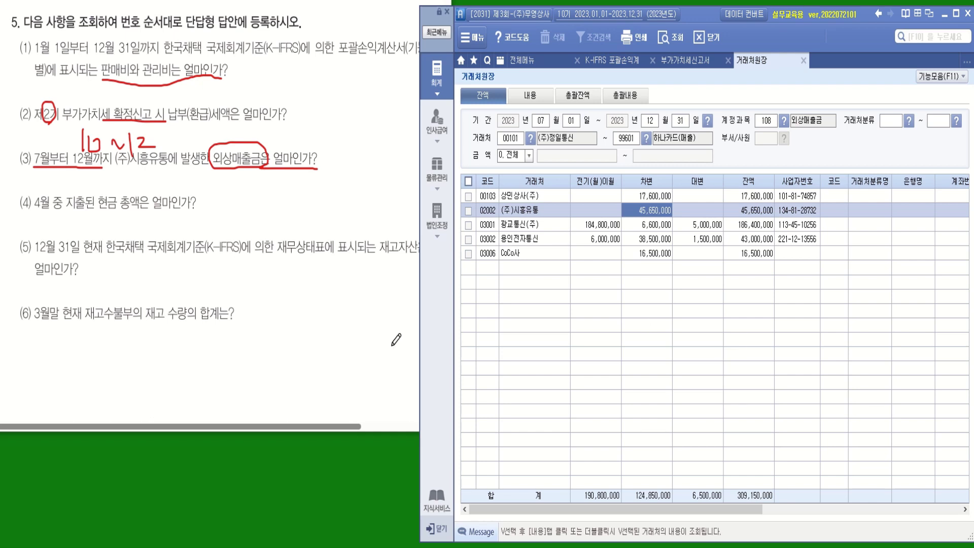
- Circle 현금 and underline 총액은 얼마인가 in question 5 (4), and open 현금출납장
mouse_move(115, 212)
left_mouse_down()
mouse_move(96, 196)
mouse_move(192, 216)
left_mouse_up()
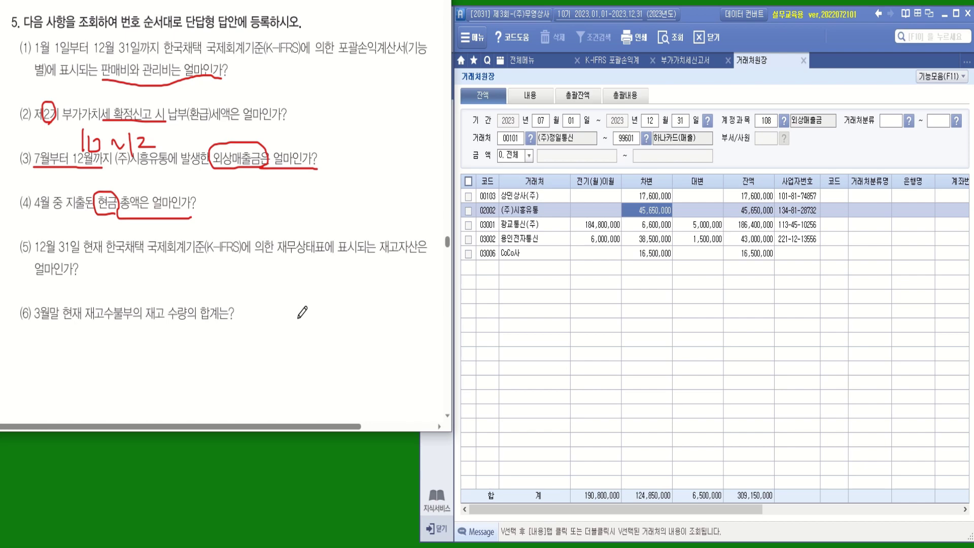
left_click(526, 61)
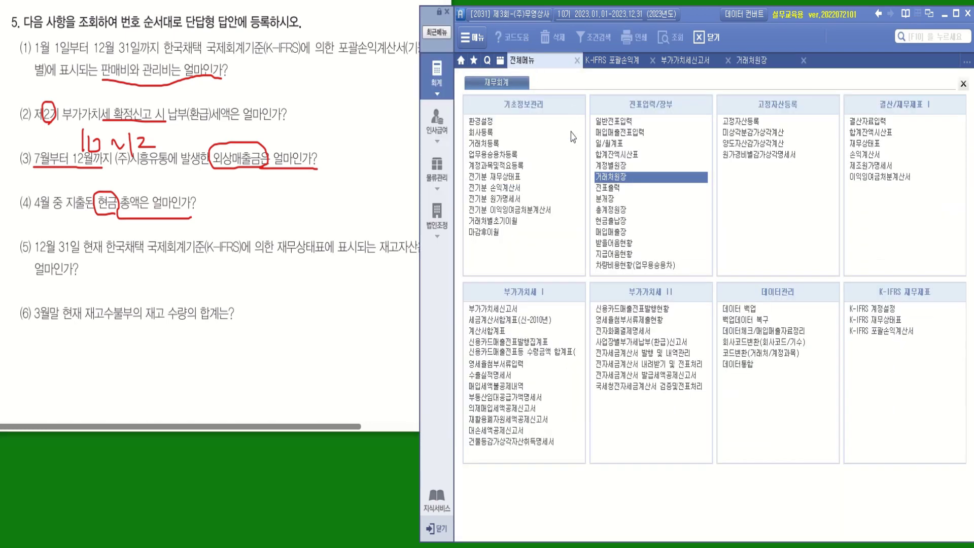
left_click(614, 222)
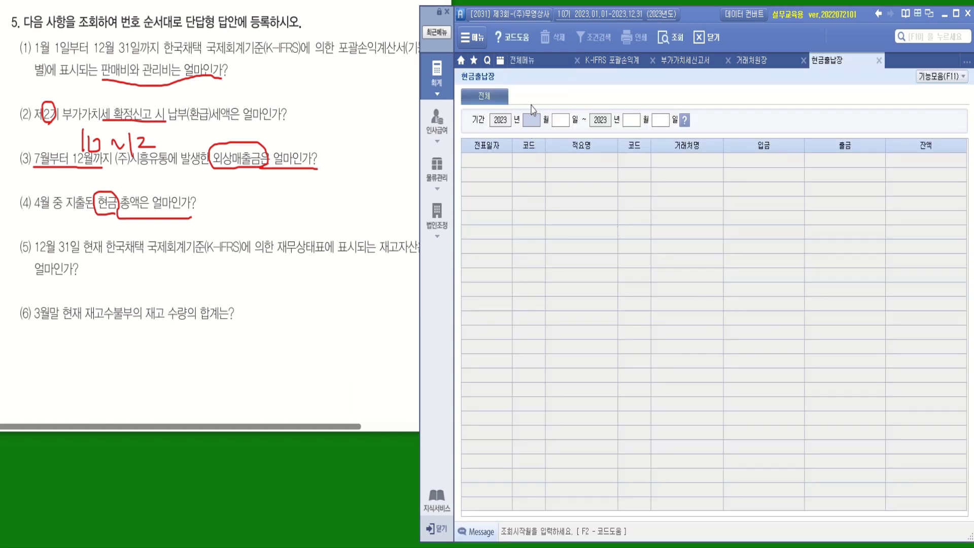
- Query 현금출납장 for April 1 to April 30, 2023, and look up the 출금 amount in the 월계 row
type("4")
key("Return")
type("1")
key("Return")
type("4")
key("Return")
key("Return")
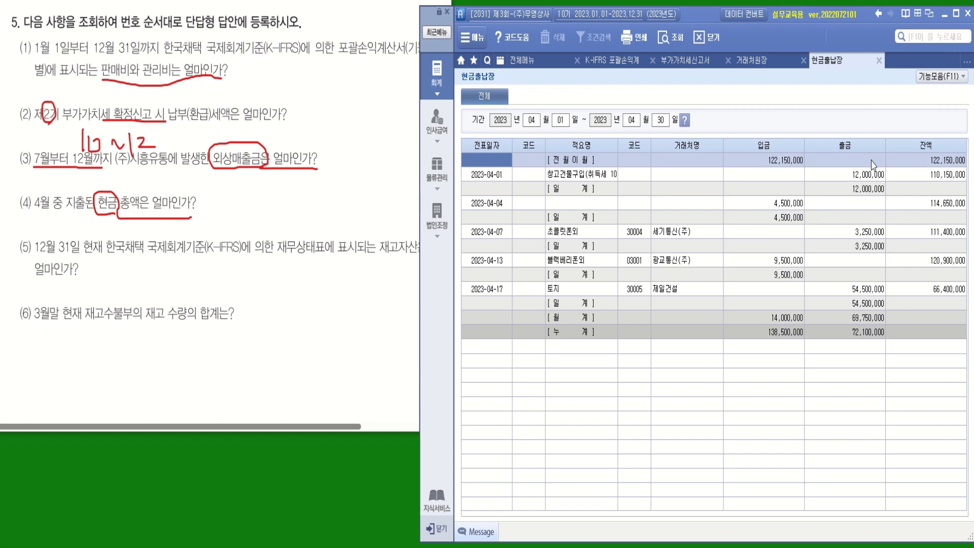
left_click(870, 317)
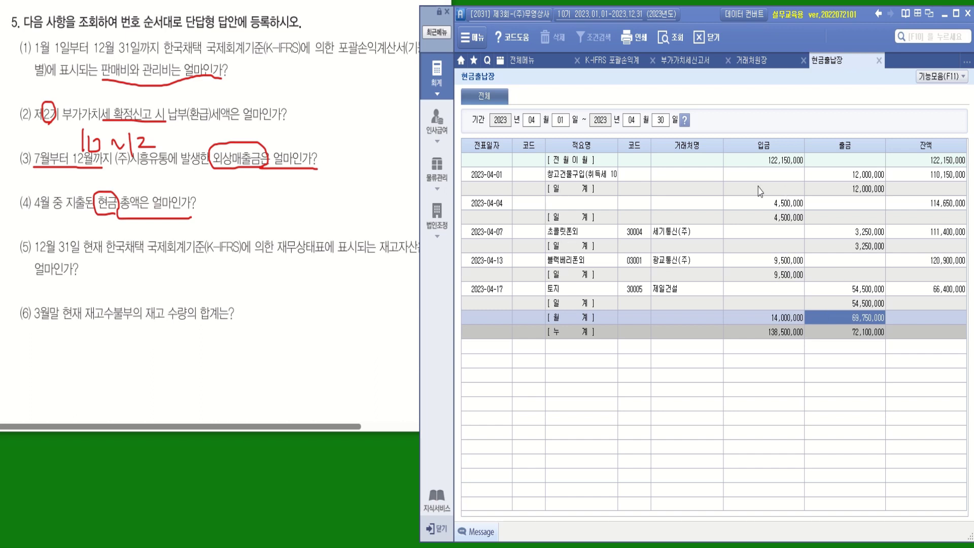
- Turn off 일계 in the 집계옵션 of 현금출납장, and select the 월계 출금 amount
left_click(940, 76)
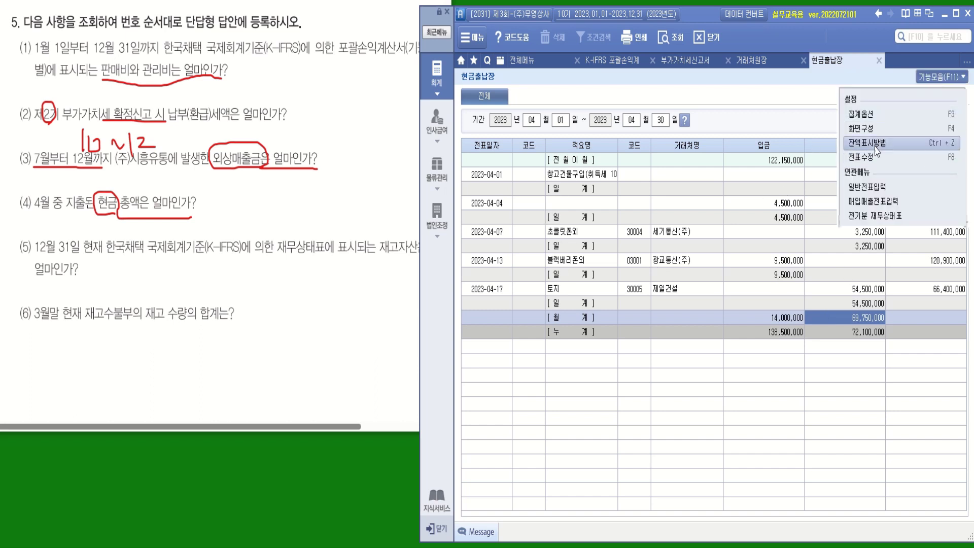
left_click(867, 114)
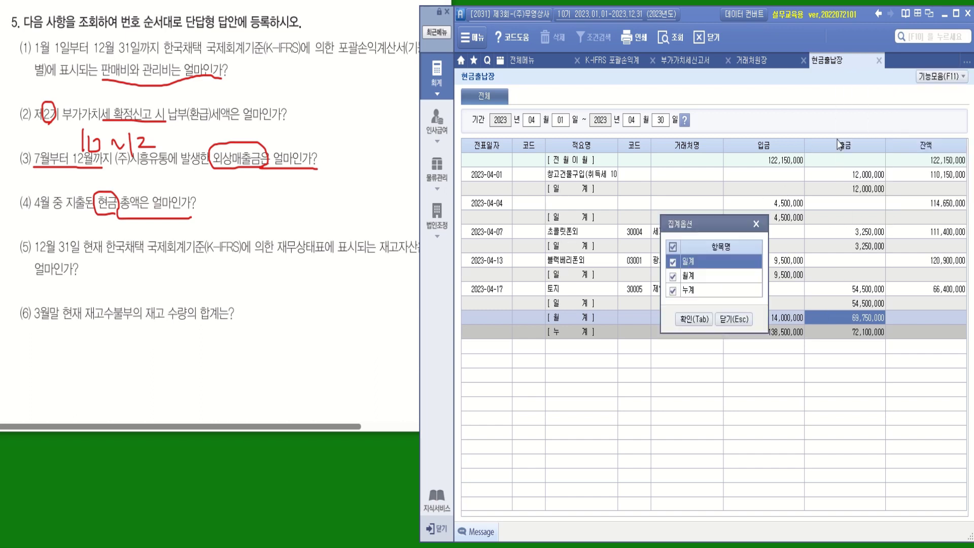
left_click(673, 262)
left_click(694, 319)
left_click(872, 247)
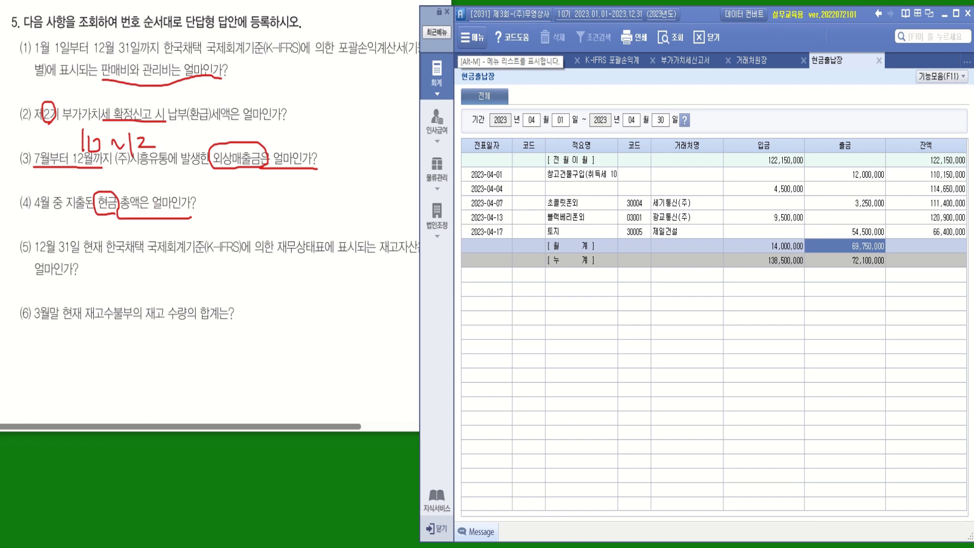
- In question 5 (5), circle 재무 in 재무상태표 and underline 재고자산은 얼마인가
left_click(354, 2)
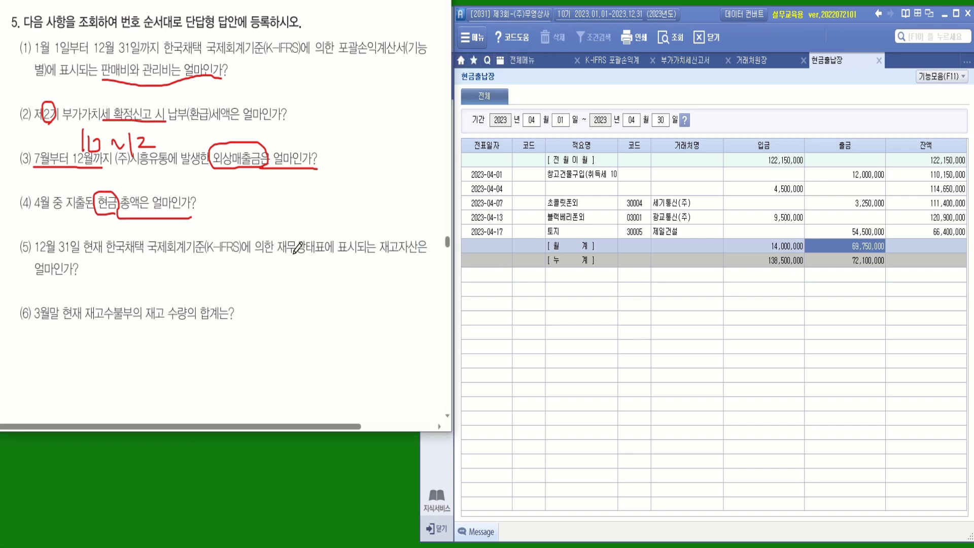
mouse_move(294, 256)
left_mouse_down()
mouse_move(277, 255)
mouse_move(300, 242)
mouse_move(297, 257)
left_mouse_up()
left_click_drag(381, 259, 427, 258)
left_click_drag(32, 281, 90, 279)
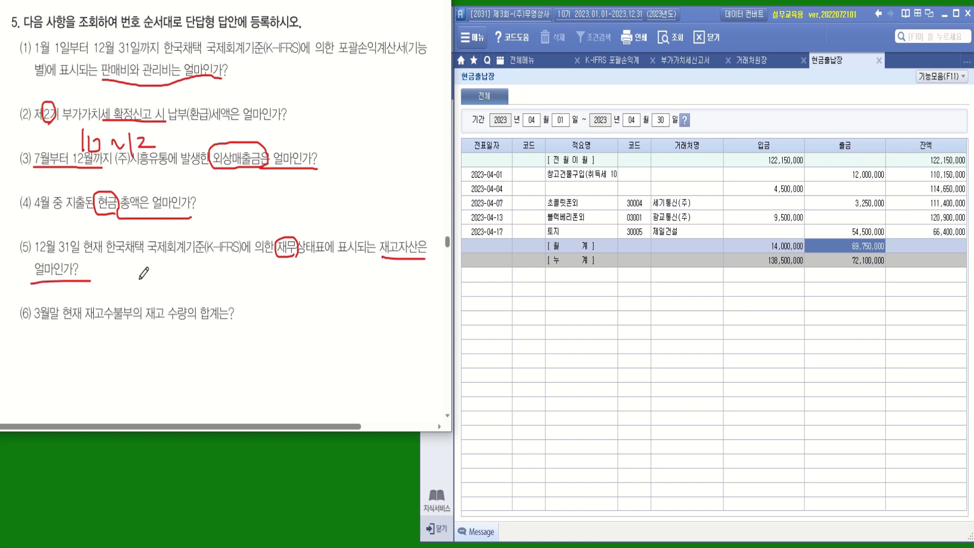
- Open K-IFRS 재무상태표, query it for December 2023 and look up the current-period 재고자산 amount
left_click(556, 66)
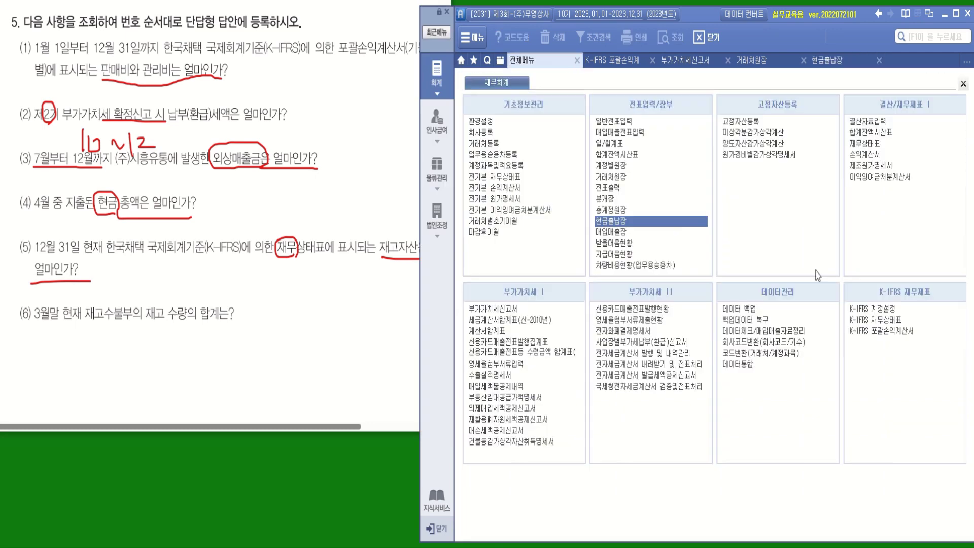
left_click(893, 319)
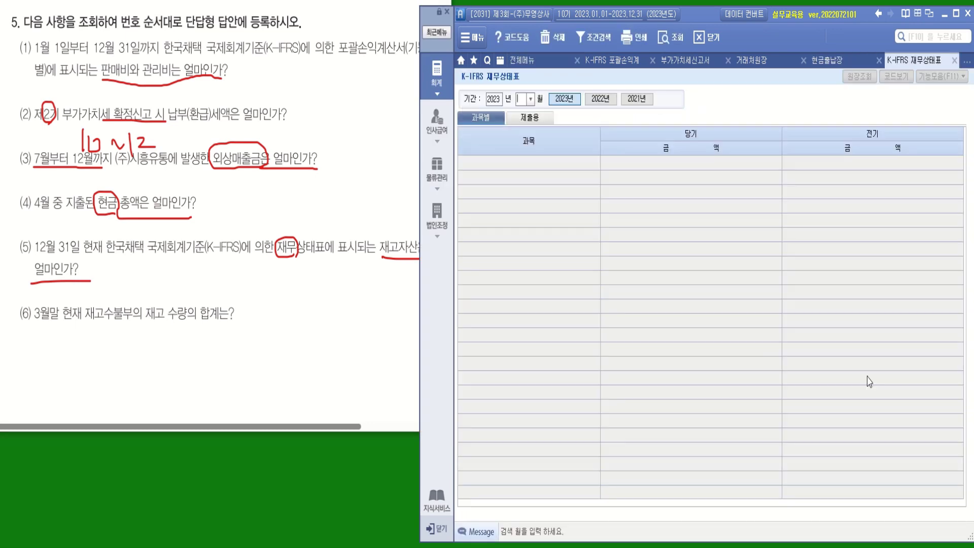
left_click(530, 99)
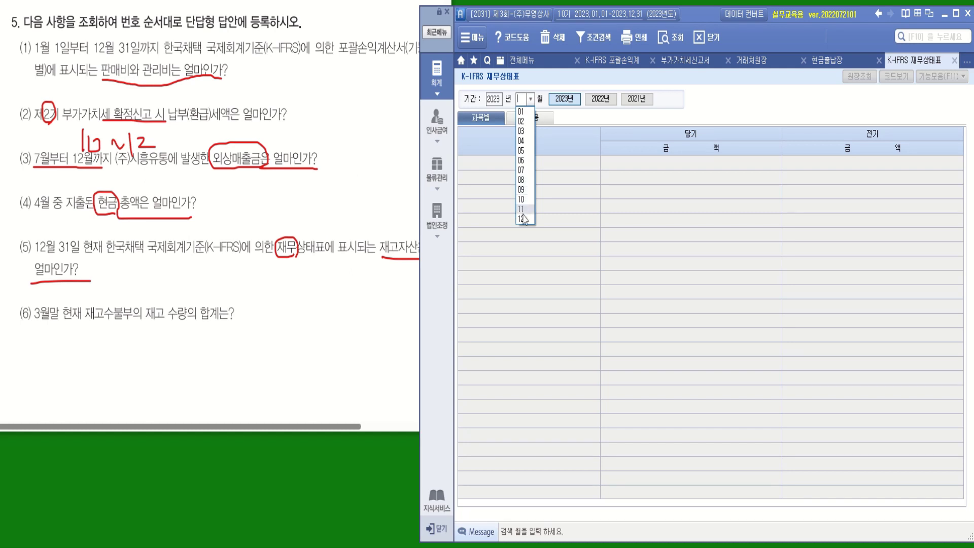
left_click(521, 217)
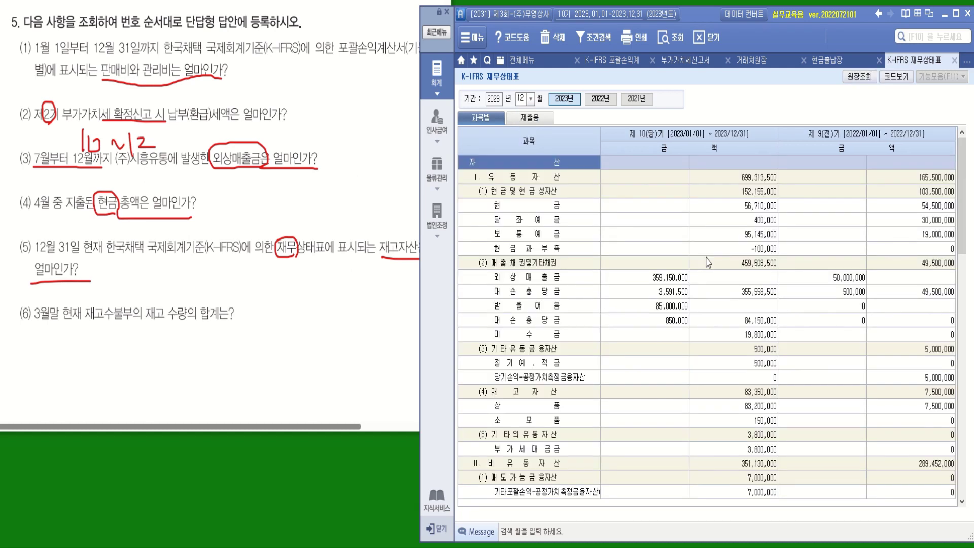
left_click(554, 389)
left_click(756, 393)
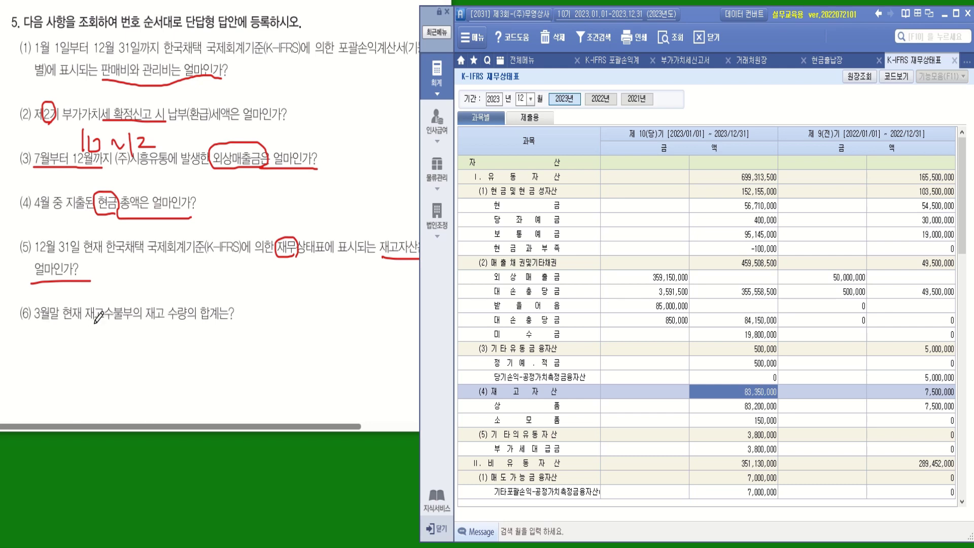
- In question 5 (6), circle 재고 and underline 수량의 합계는
mouse_move(160, 300)
left_mouse_down()
mouse_move(174, 319)
mouse_move(227, 326)
left_mouse_up()
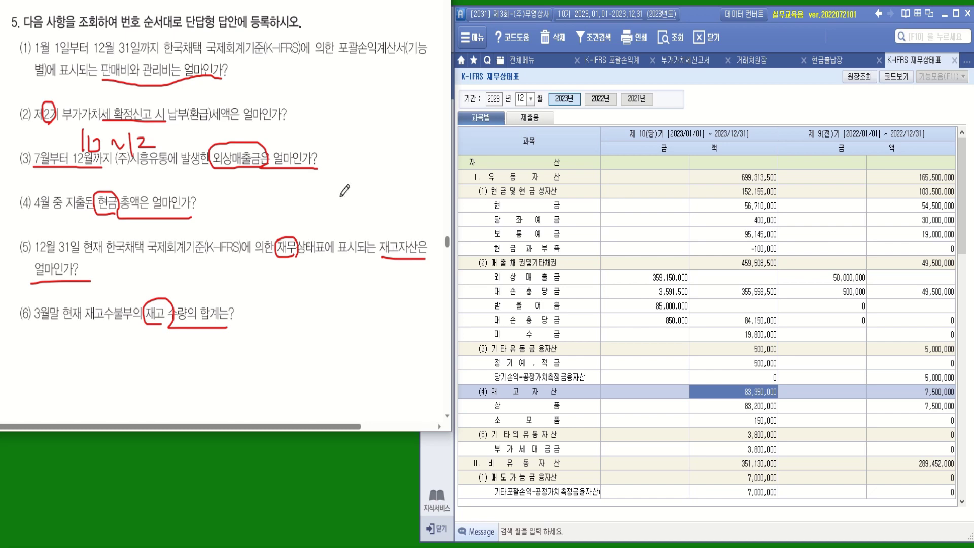
- Open 재고자산수불부 in 물류관리 and query all items from 2023-01-01 to 2023-03-31
left_click(523, 60)
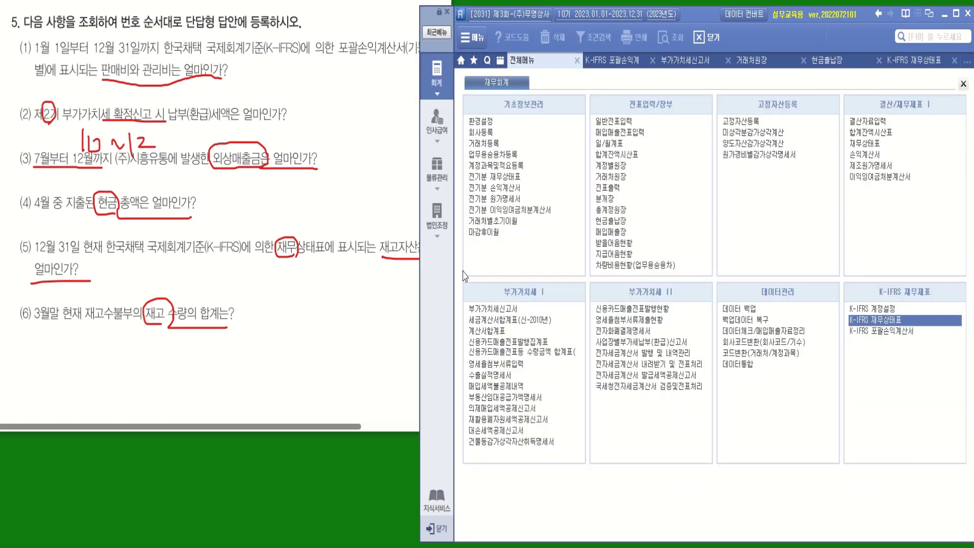
left_click(436, 170)
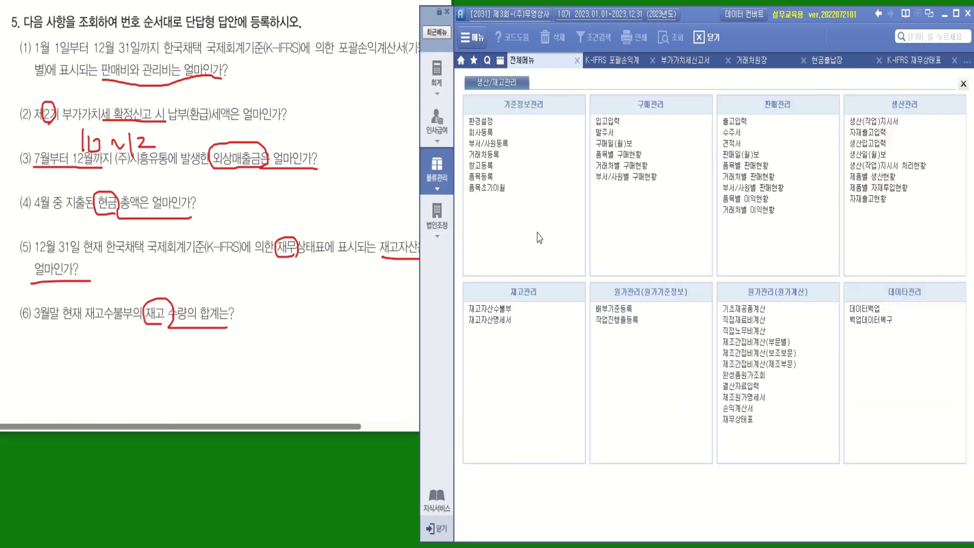
left_click(501, 311)
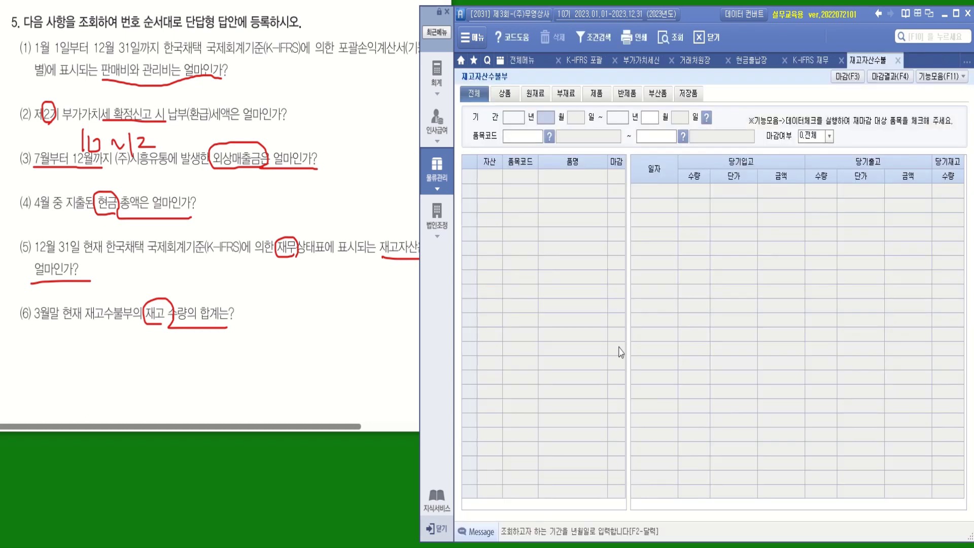
type("010331")
key("Return")
key("Return")
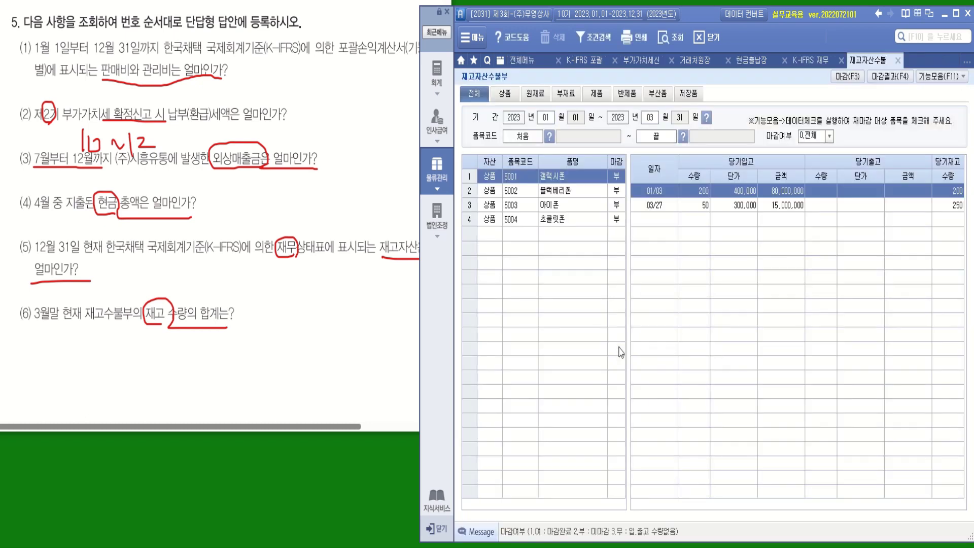
- Try to run 일괄마감 with the 수량 option for January to March, without viewing the error details
left_click(847, 76)
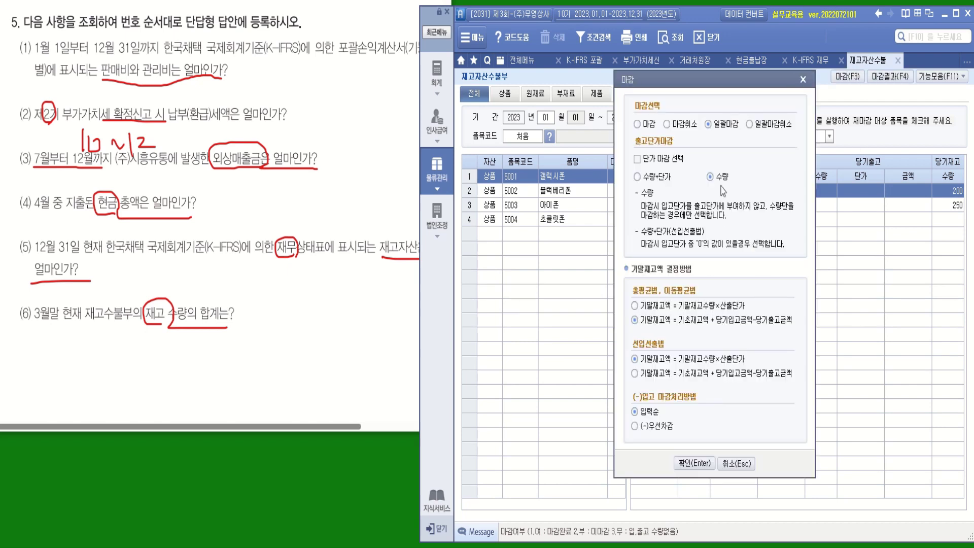
left_click(706, 462)
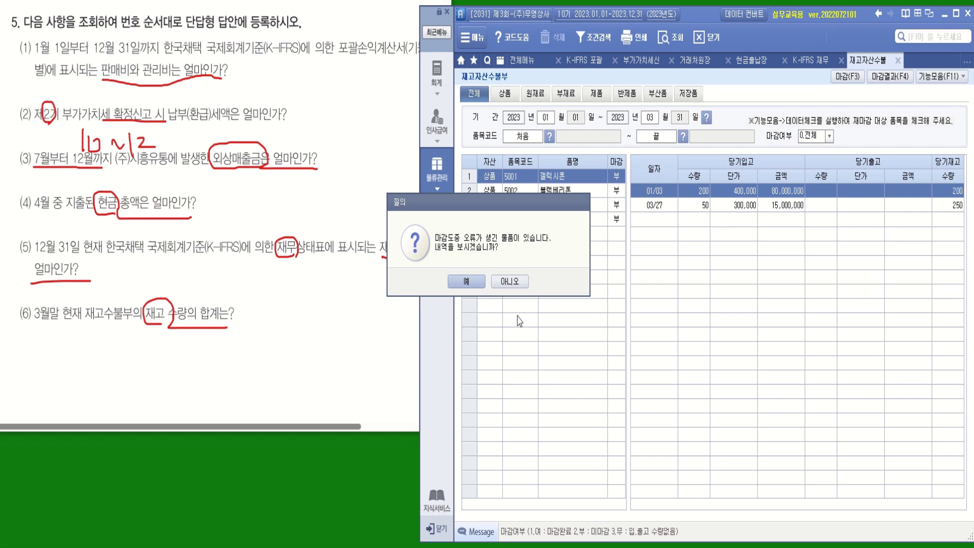
left_click(510, 281)
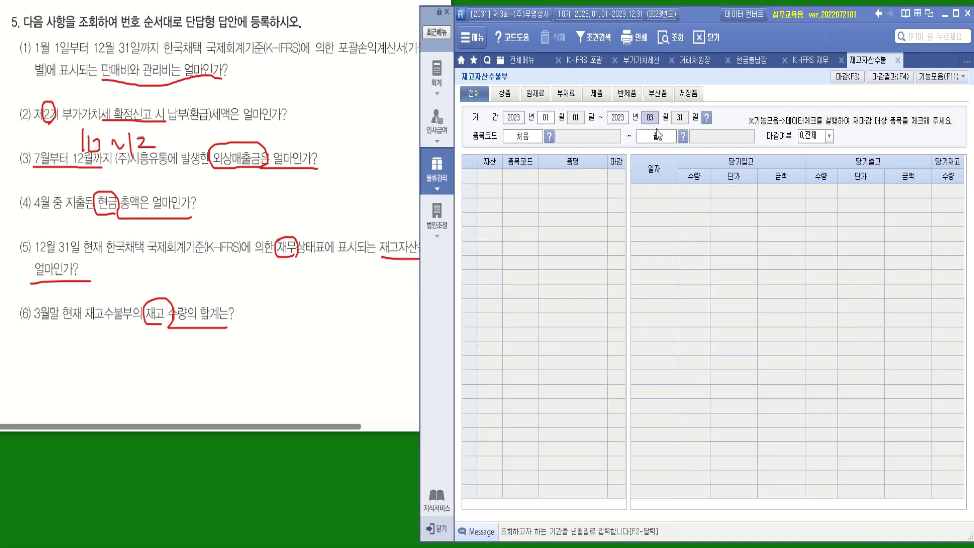
- Query 재고자산수불부 through December 31, 2023 and run 일괄마감취소 for that period
type("12")
key("Return")
key("Return")
key("Return")
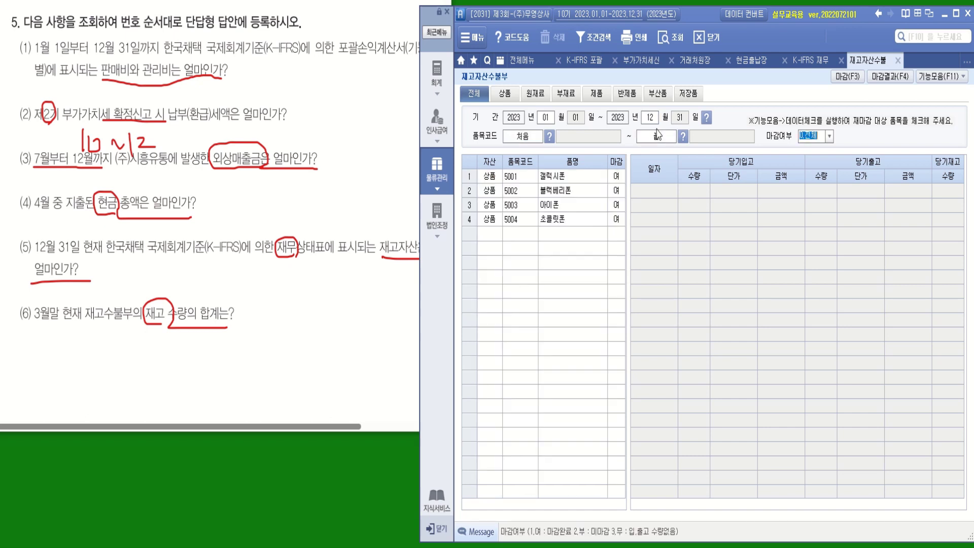
left_click(847, 76)
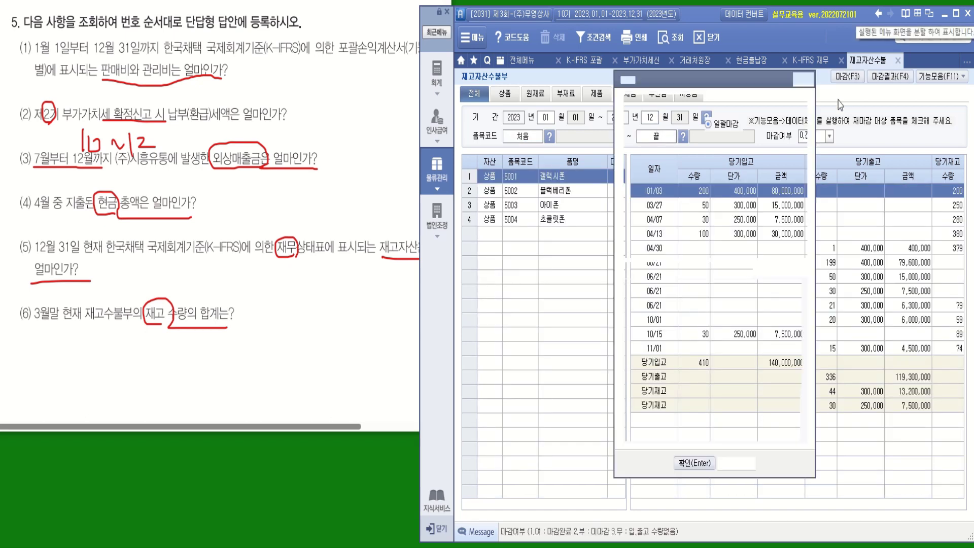
left_click(751, 125)
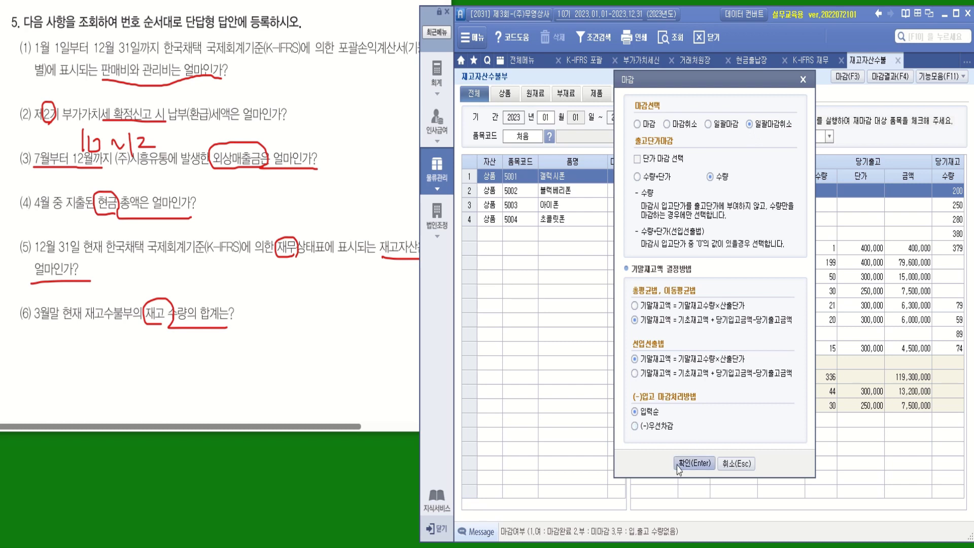
left_click(693, 463)
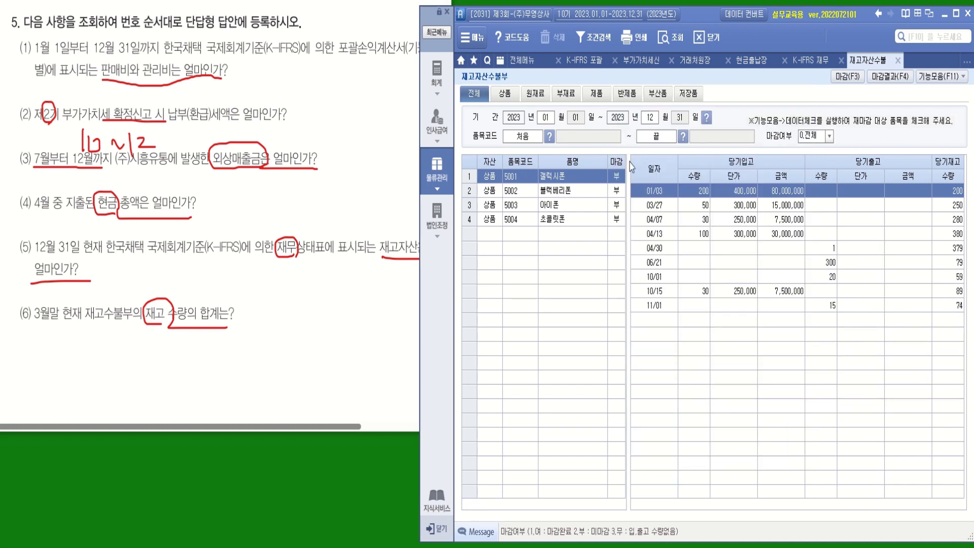
- Set the end month of 재고자산수불부 to 03, query all items and run 일괄마감 for January to March
left_click(650, 121)
type("03")
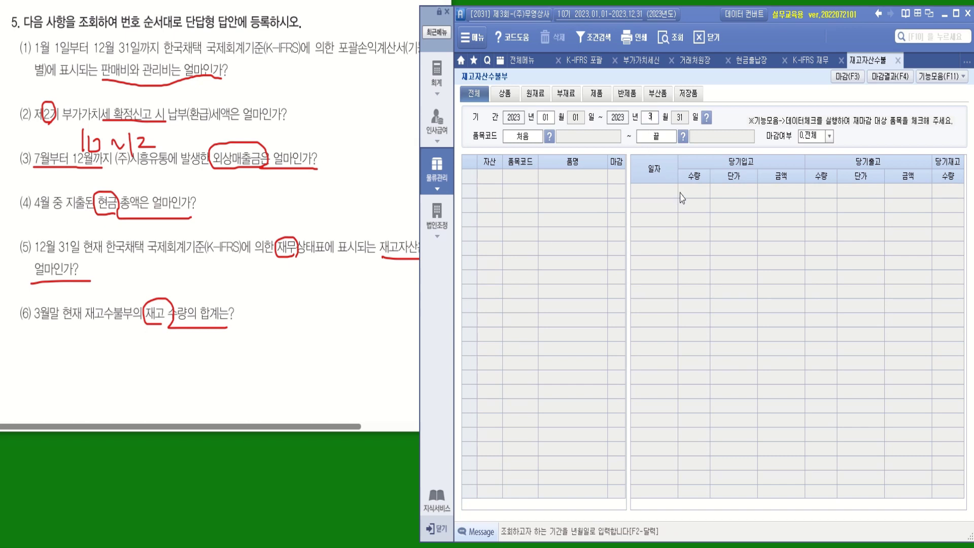
key("Return")
key("Return")
key("Return")
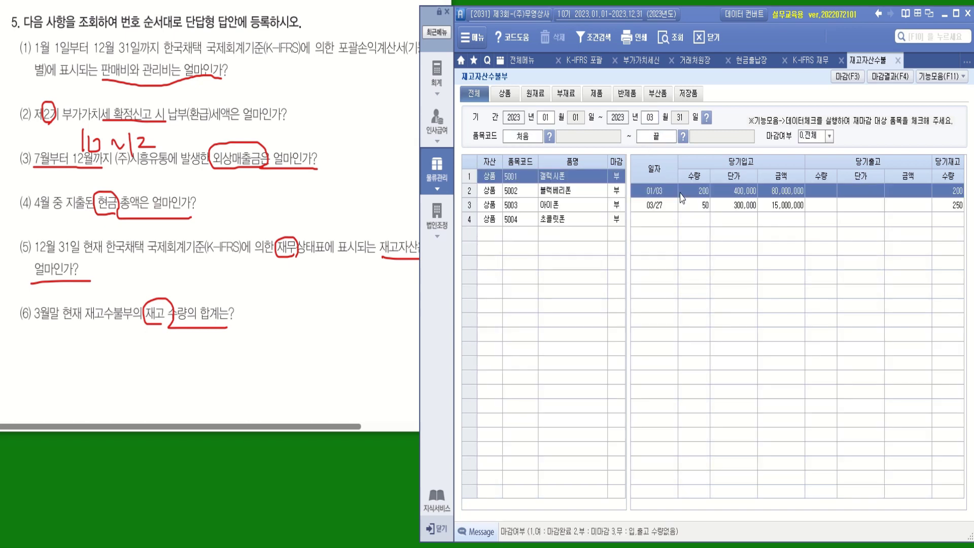
left_click(836, 79)
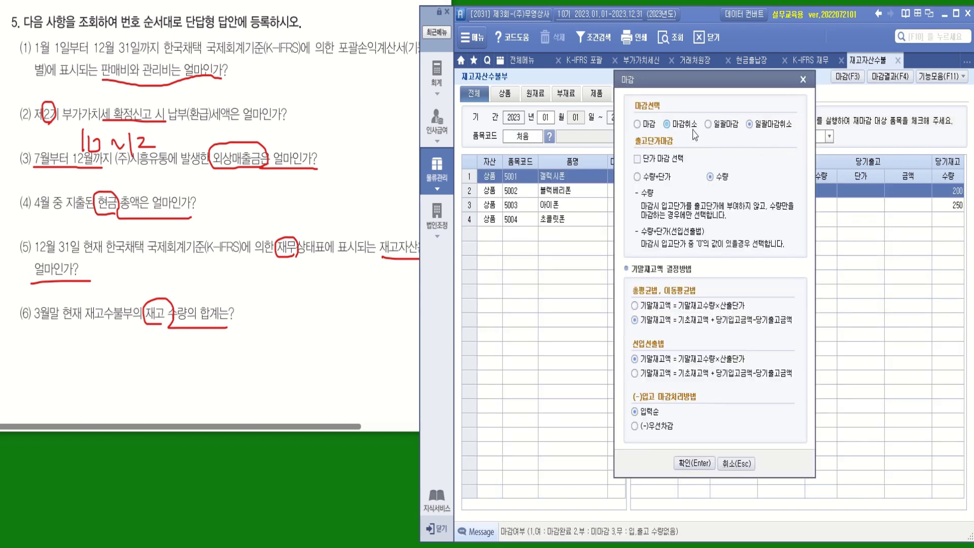
left_click(683, 467)
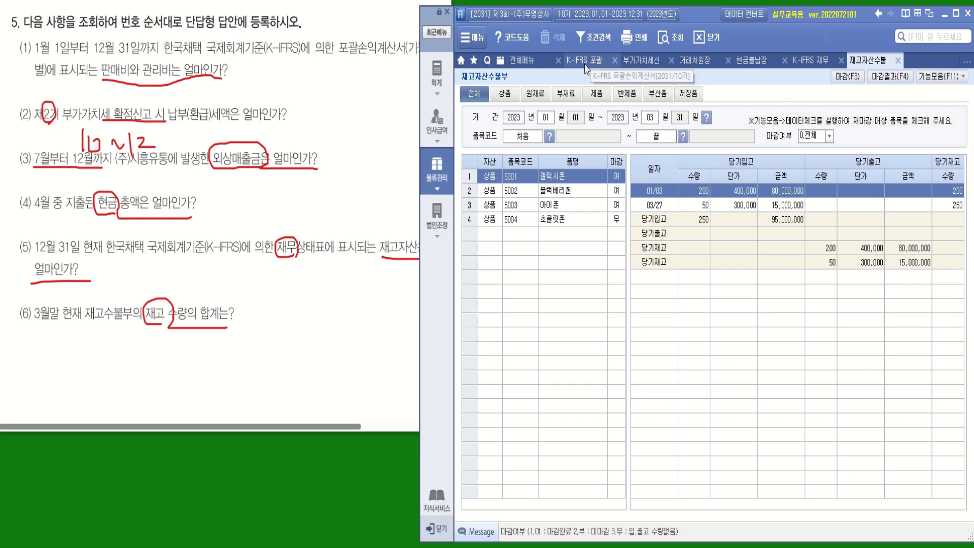
- Open 재고자산명세서 and query it for March 2023, with 구분 전체 and 품목코드 from 처음 to 끝
left_click(437, 176)
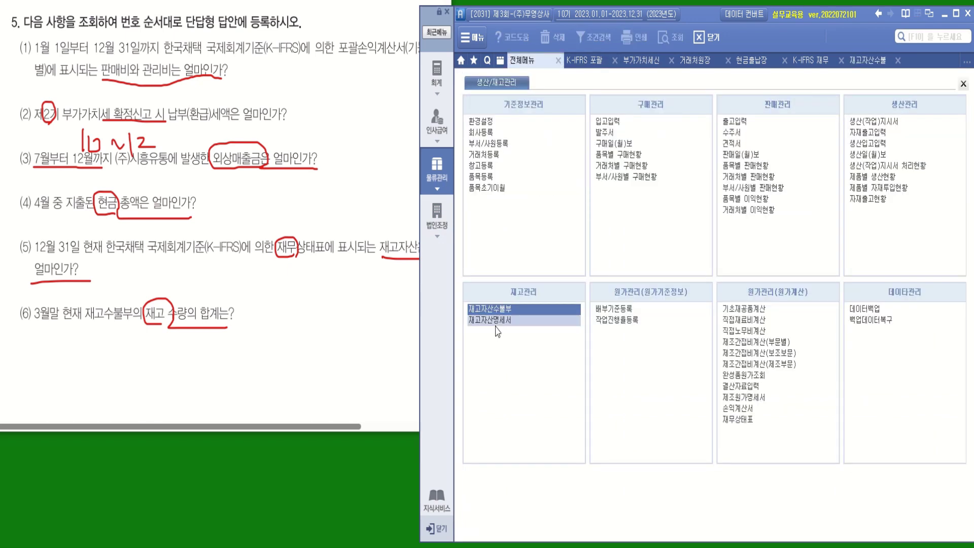
left_click(496, 322)
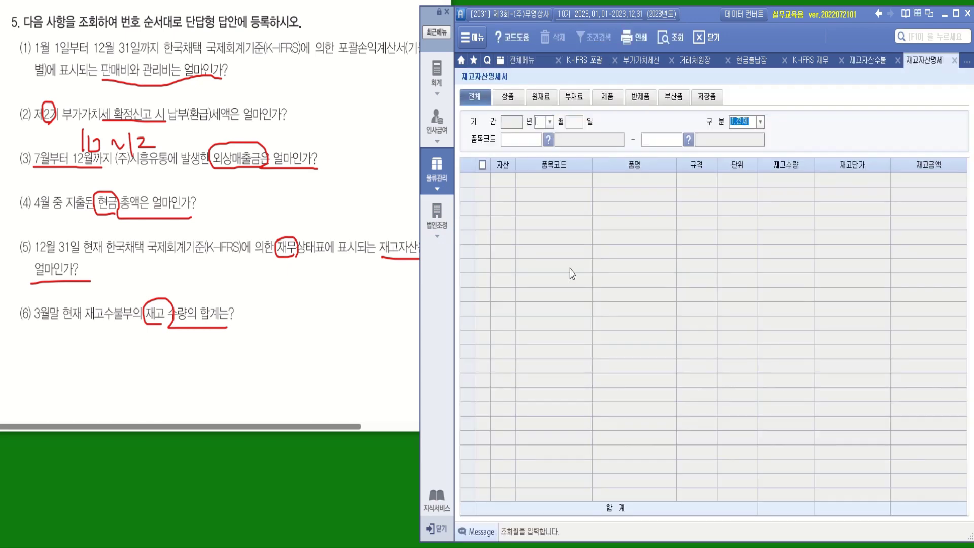
left_click(551, 122)
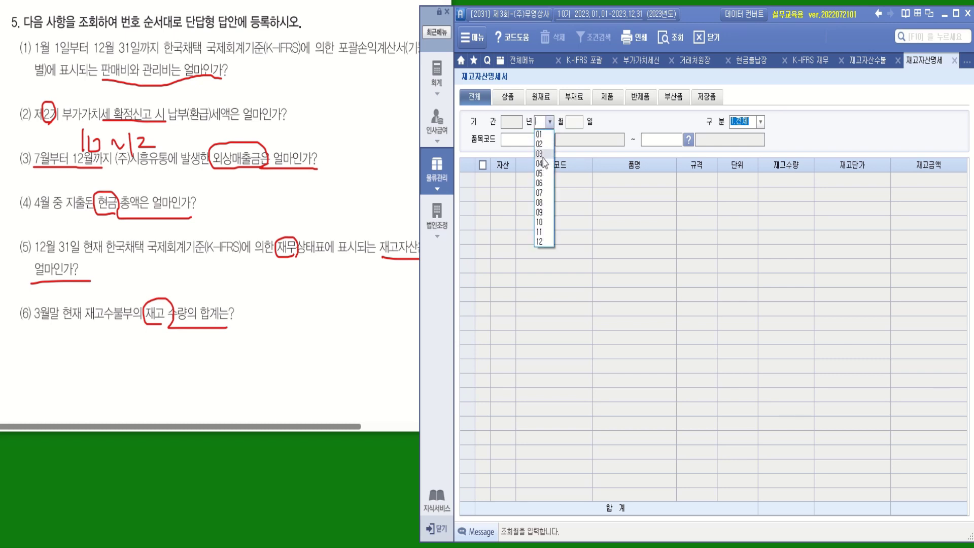
left_click(544, 154)
left_click(659, 38)
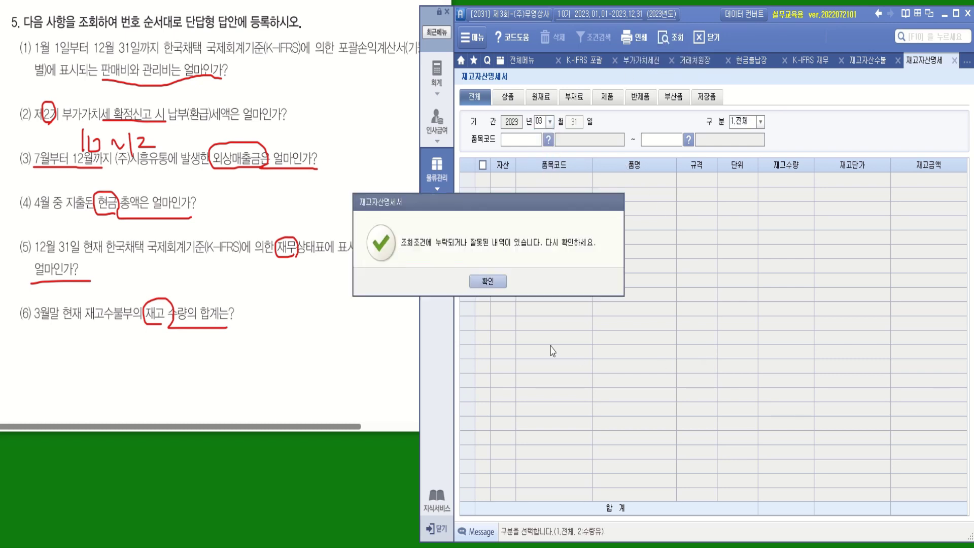
left_click(501, 282)
key("Return")
key("Return")
key("Return")
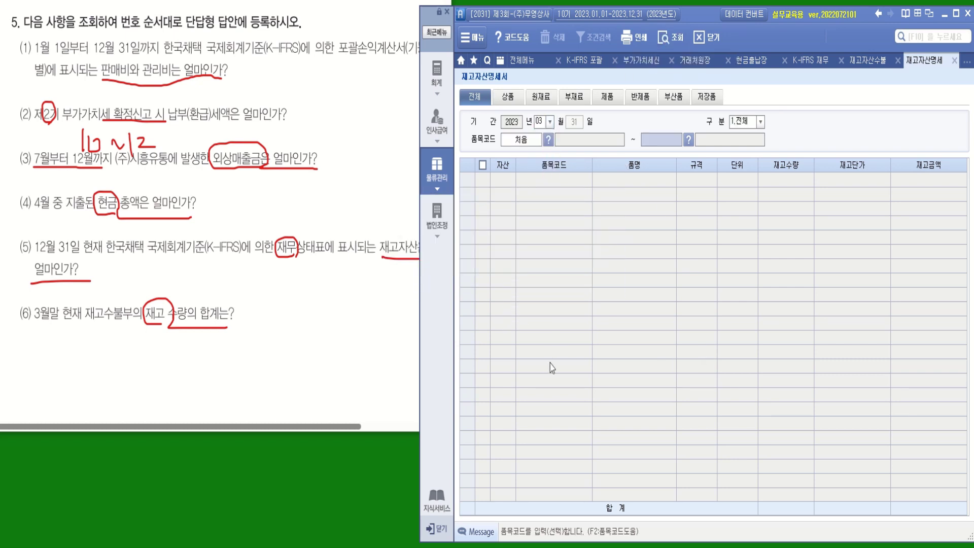
- Select the 재고수량 of the [자산별 합계] row and handwrite 660 beside question 5 (6)
left_click(807, 265)
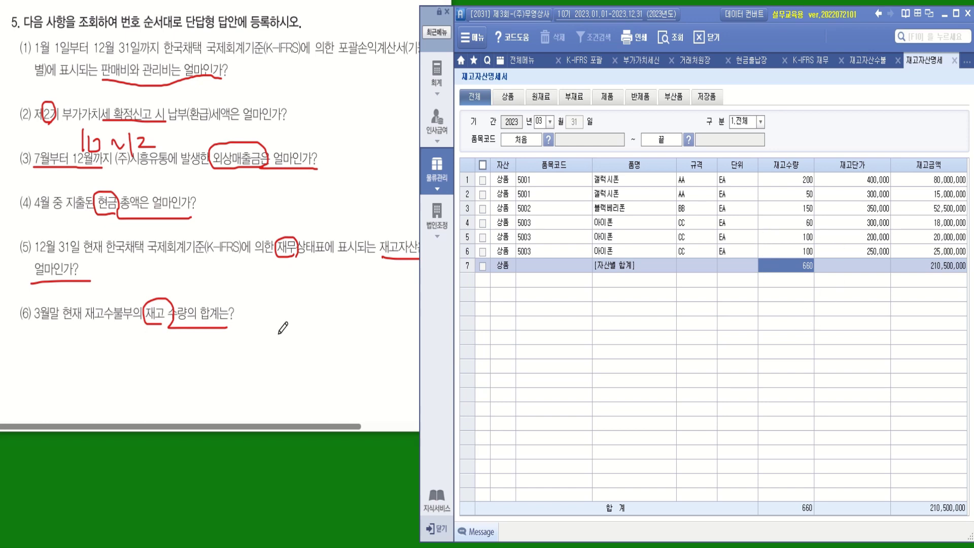
mouse_move(264, 299)
left_mouse_down()
mouse_move(253, 321)
mouse_move(267, 311)
mouse_move(262, 320)
left_mouse_up()
left_click_drag(282, 303, 278, 307)
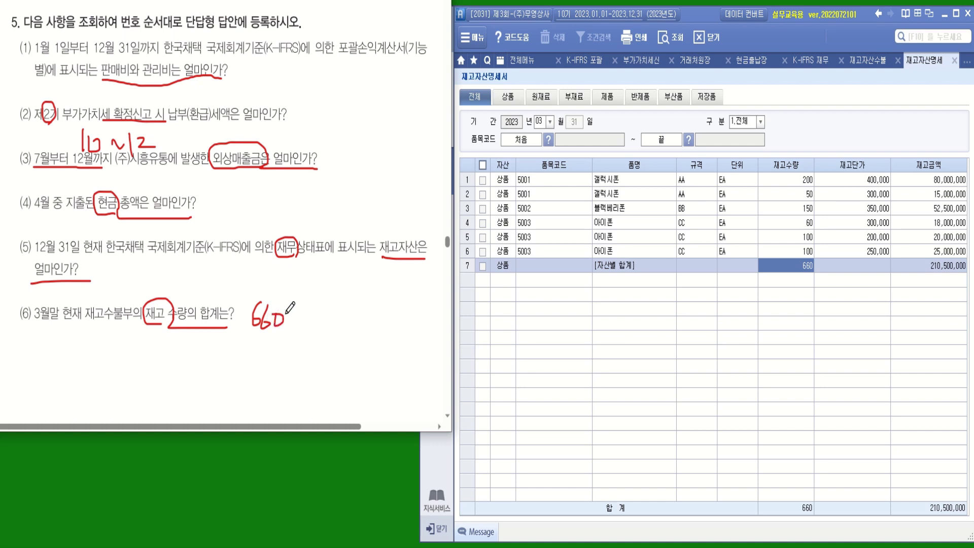
- Return to 재고자산수불부, query January to March 2023 again and run 일괄마감취소
left_click(877, 61)
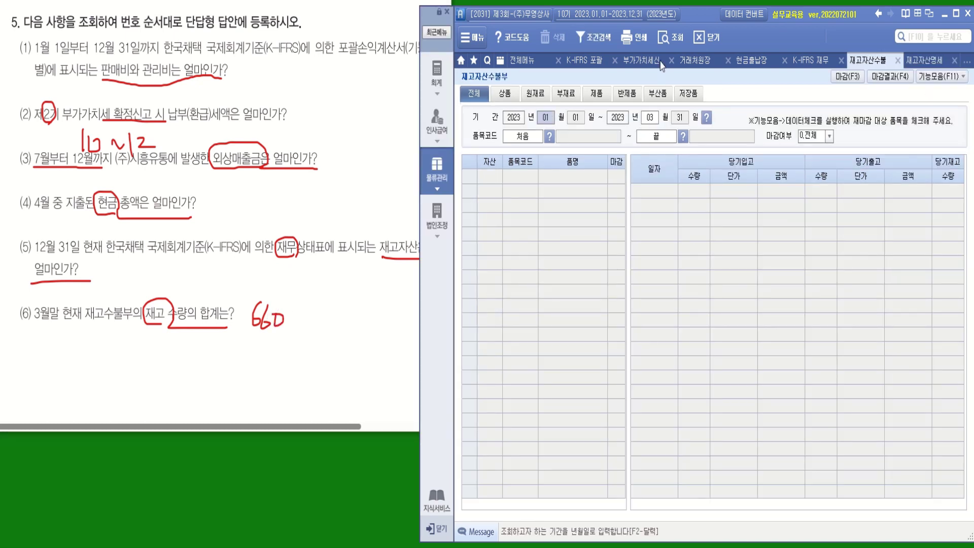
key("Return")
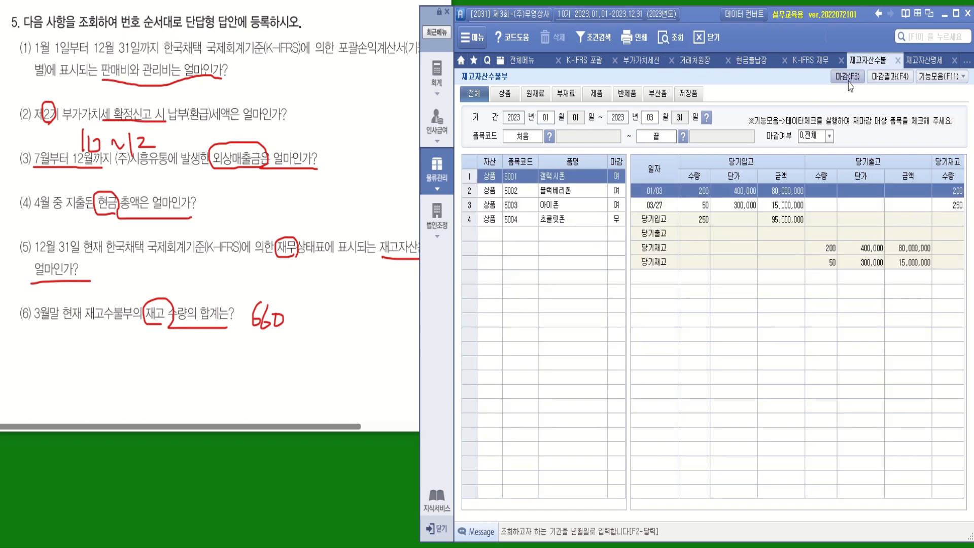
left_click(848, 77)
left_click(749, 124)
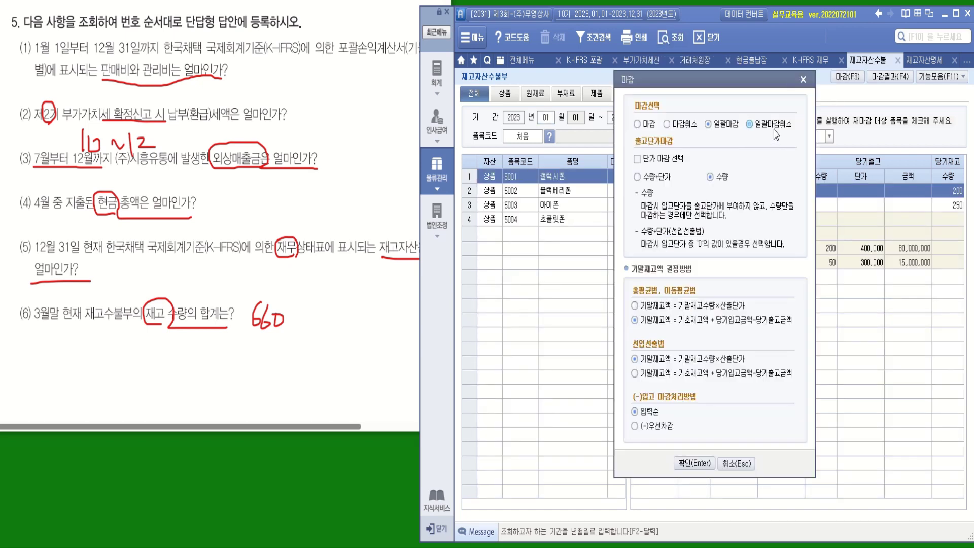
left_click(694, 463)
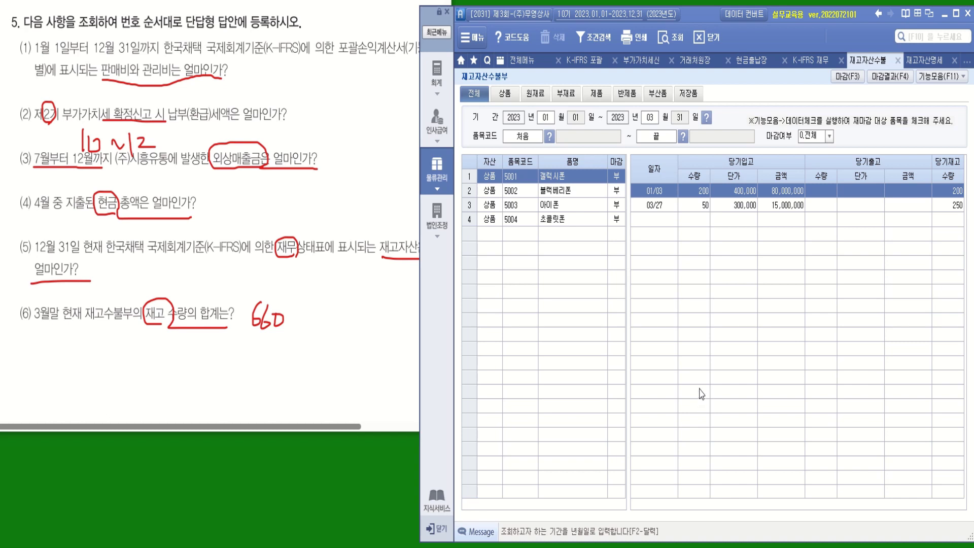
- Set the end month of 재고자산수불부 to 12, query all items and run 일괄마감 for the full year
left_click(650, 118)
type("12")
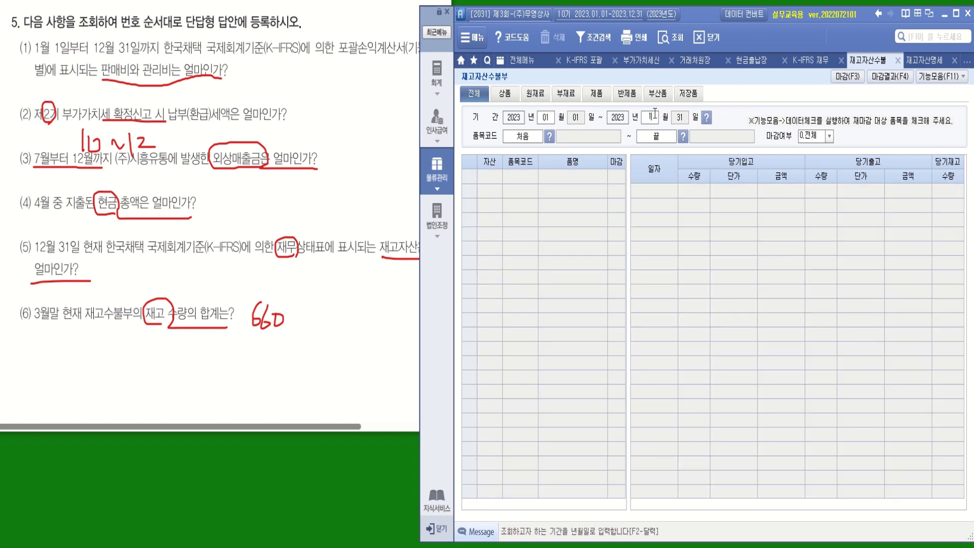
key("Return")
key("Return")
key("Return")
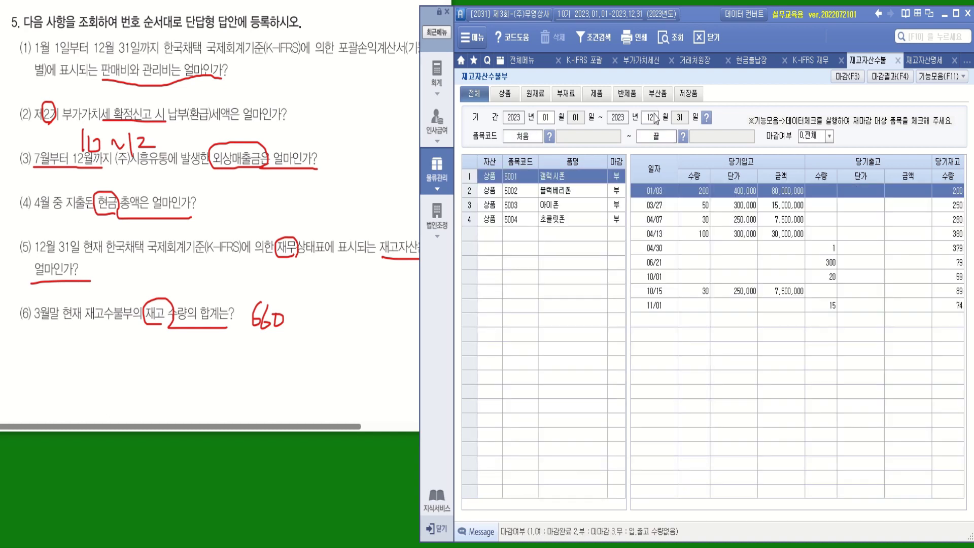
left_click(838, 80)
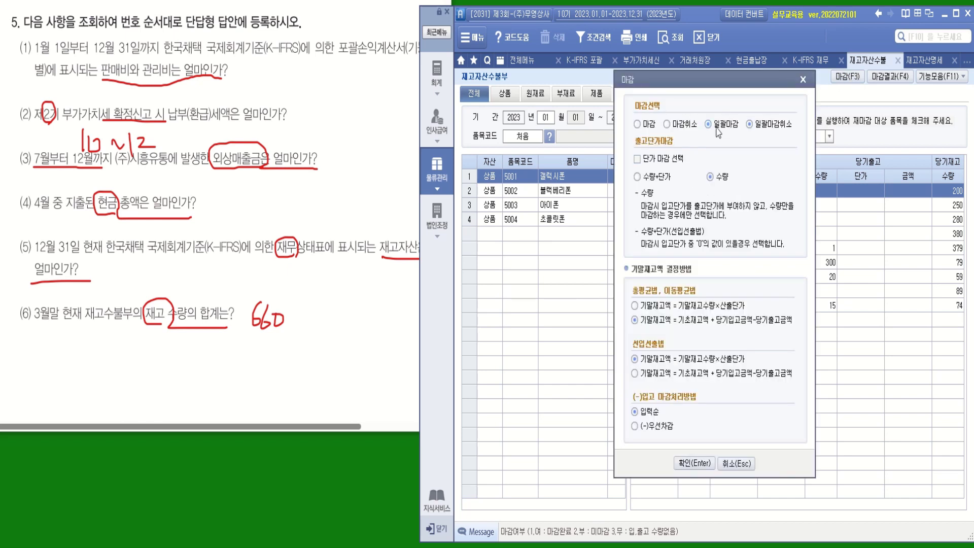
left_click(694, 463)
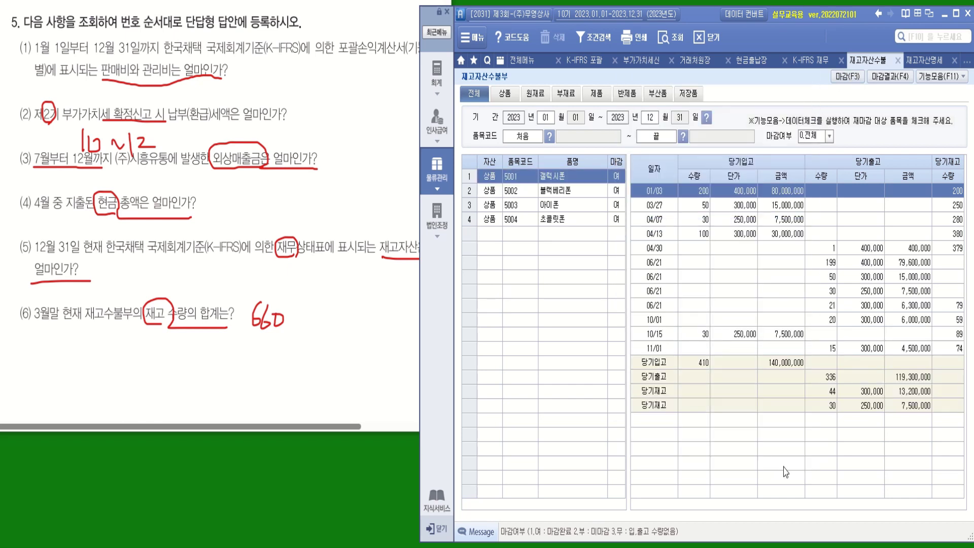